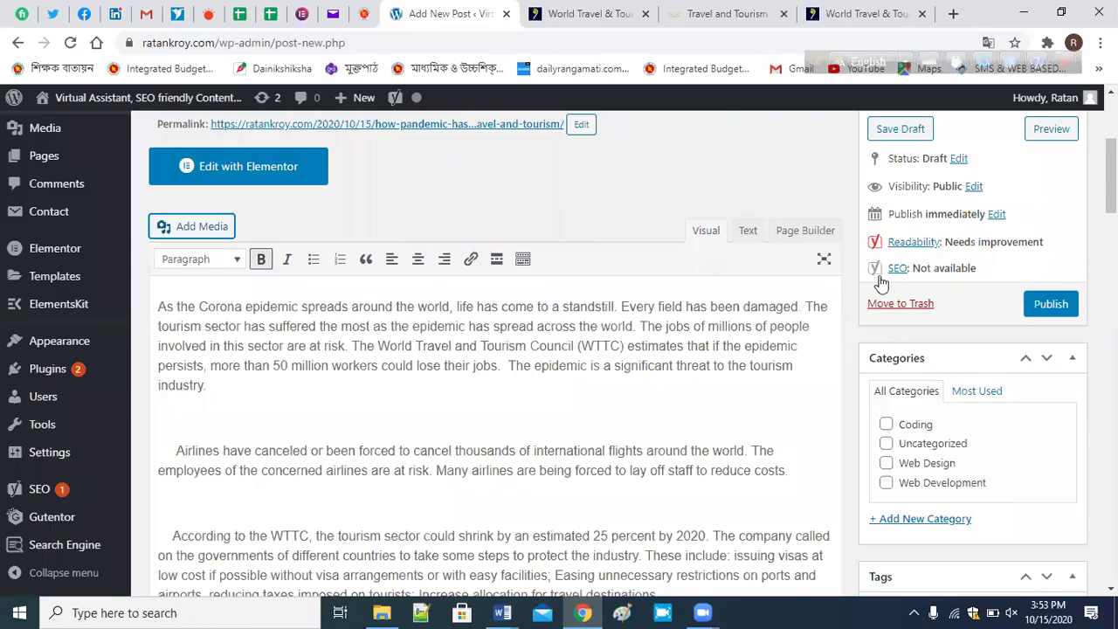
Scroll to the beach umbrella photo between the first two paragraphs and click beside it.
scroll(674, 301, down, 2)
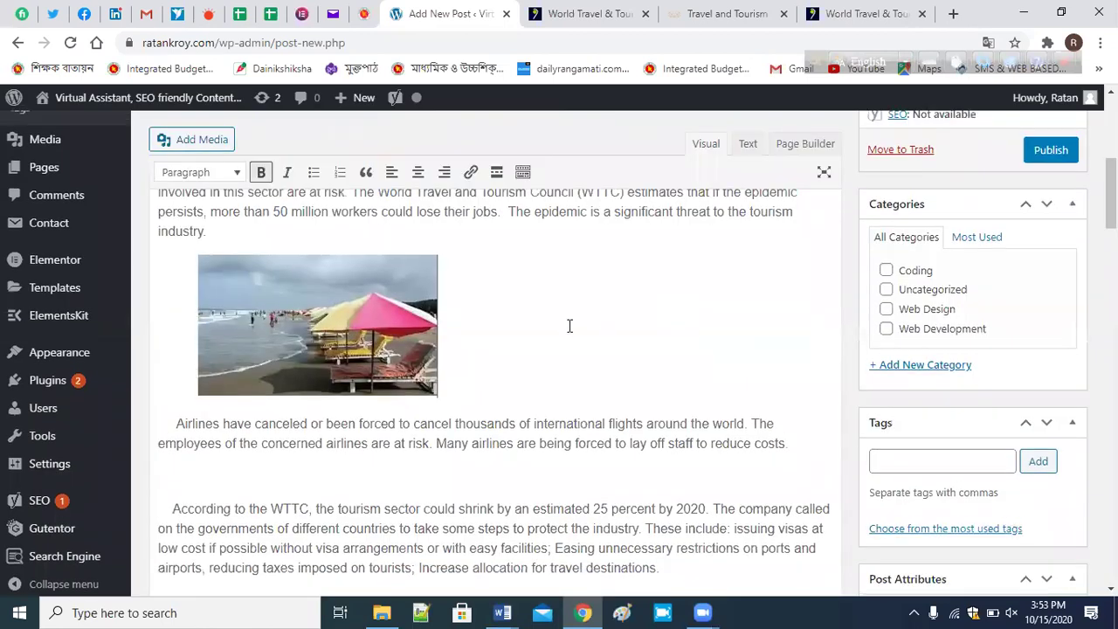
click(568, 326)
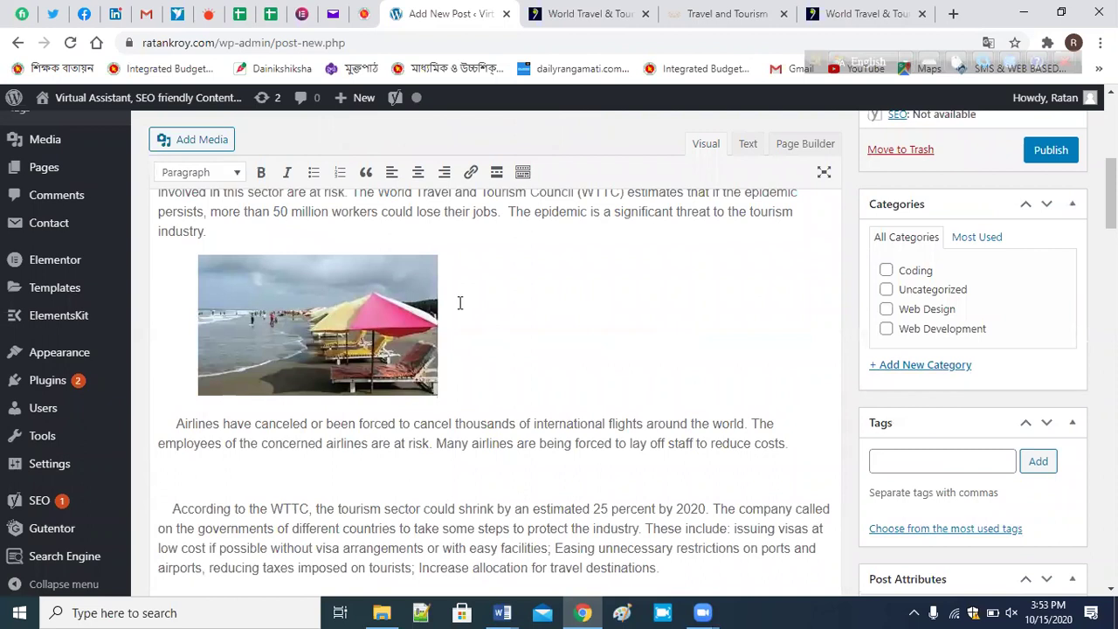
Select the beach photo and open its Image details dialog with the pencil Edit icon.
click(499, 270)
key(ctrl+b)
click(445, 343)
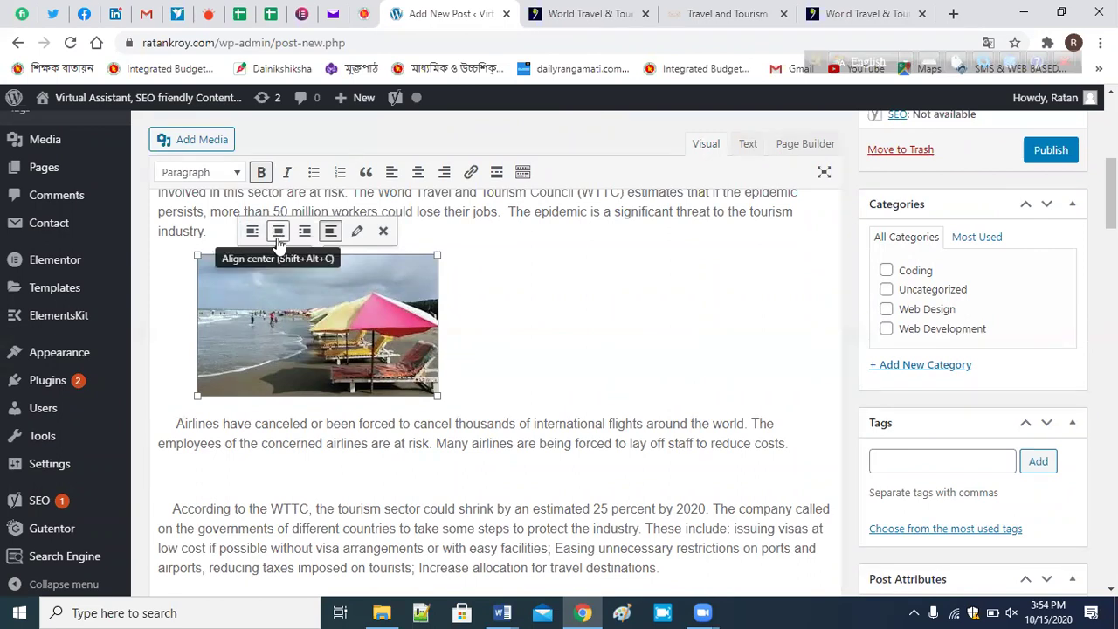
click(357, 232)
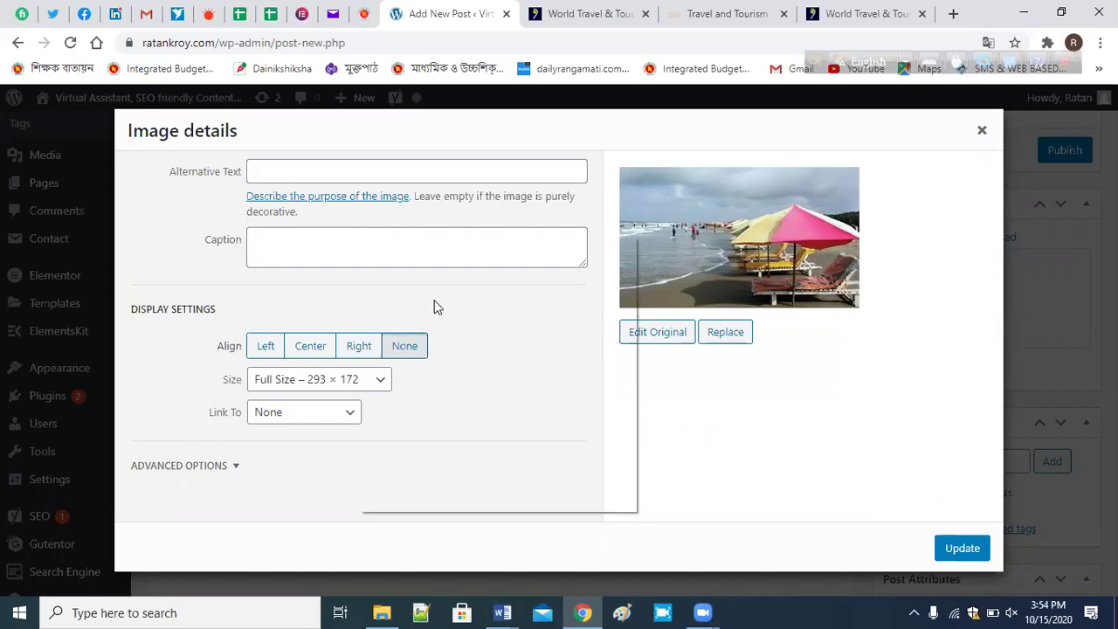
Try the 150 × 150 Thumbnail size, restore Full Size 293 × 172, and close Image details.
right_click(359, 236)
click(371, 379)
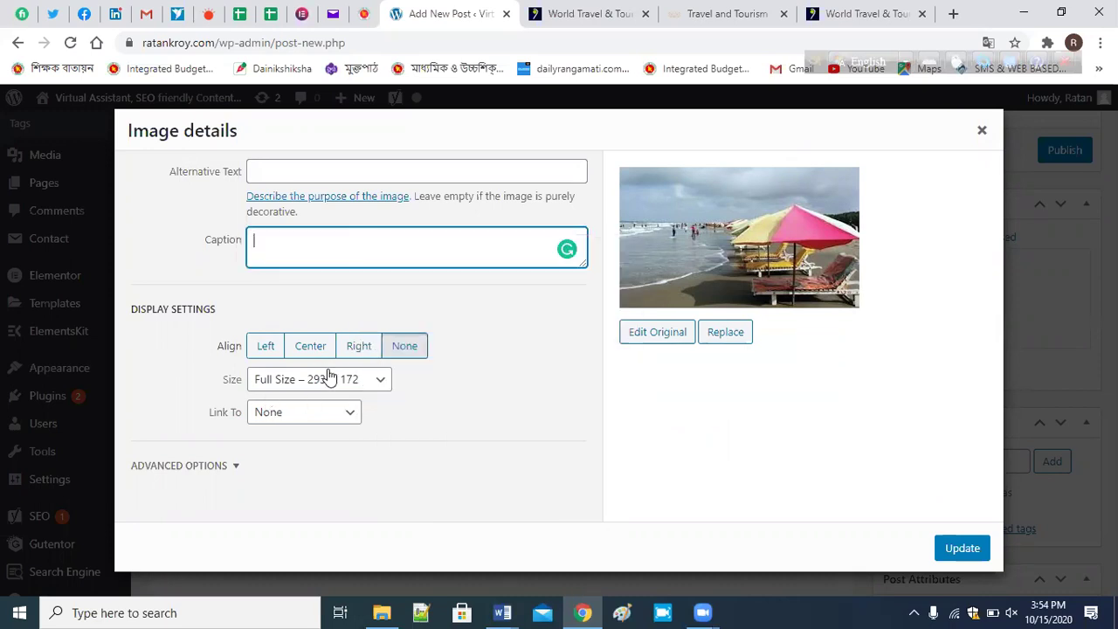
click(383, 379)
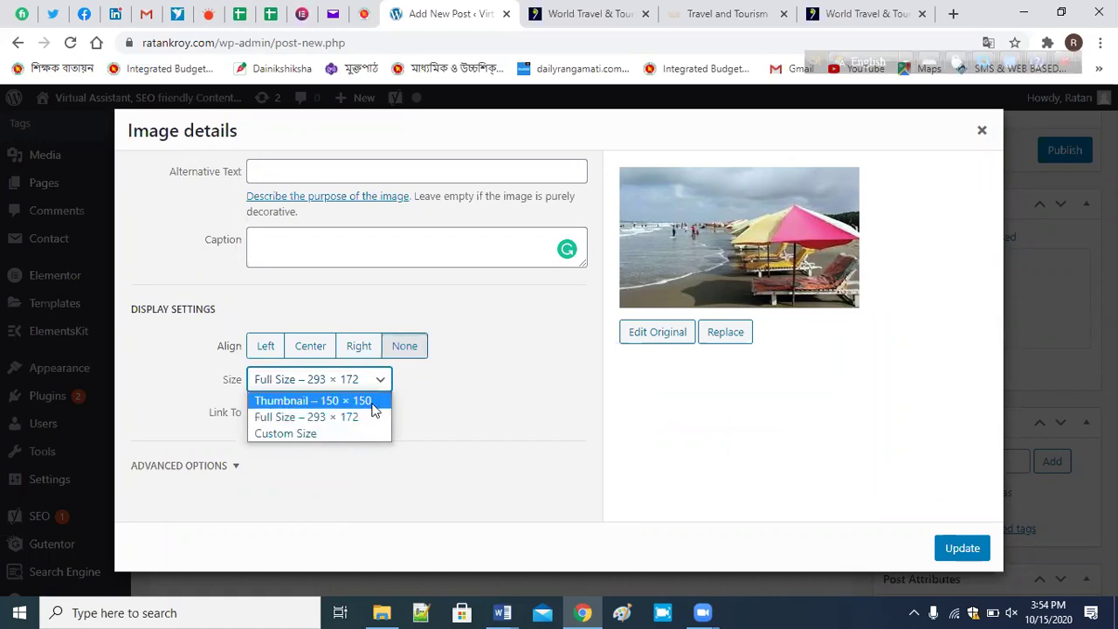
click(373, 402)
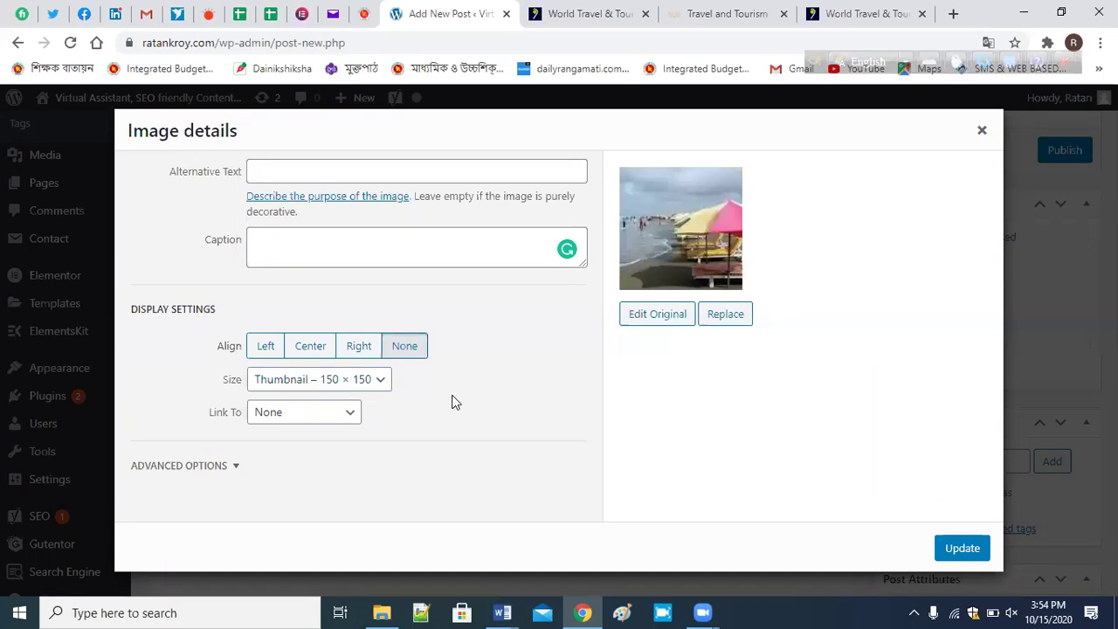
drag(431, 398, 380, 385)
click(380, 384)
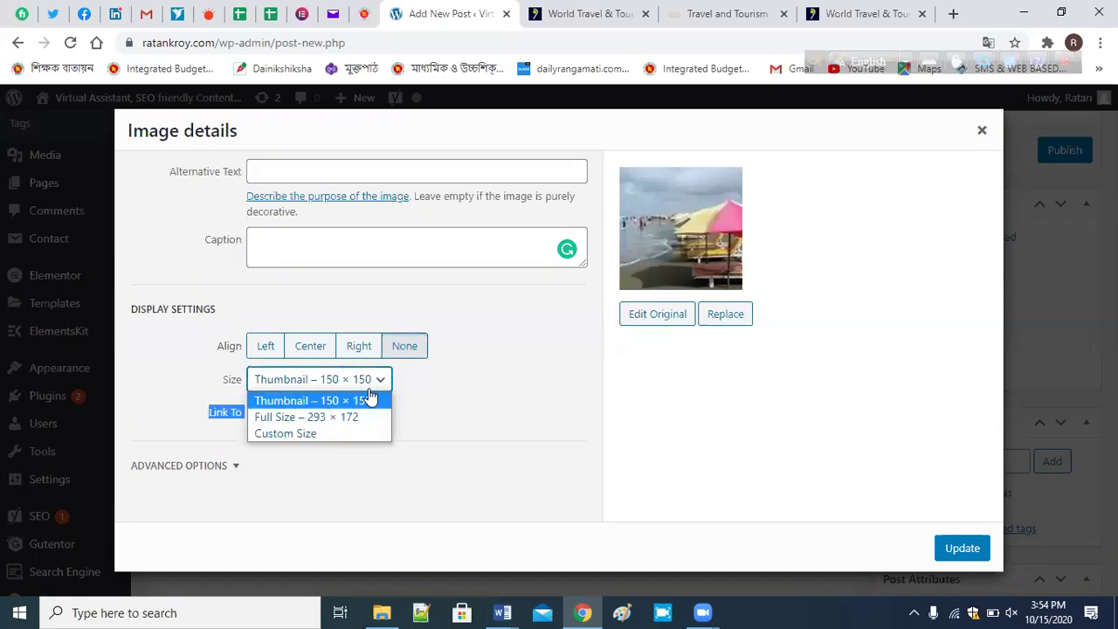
click(344, 419)
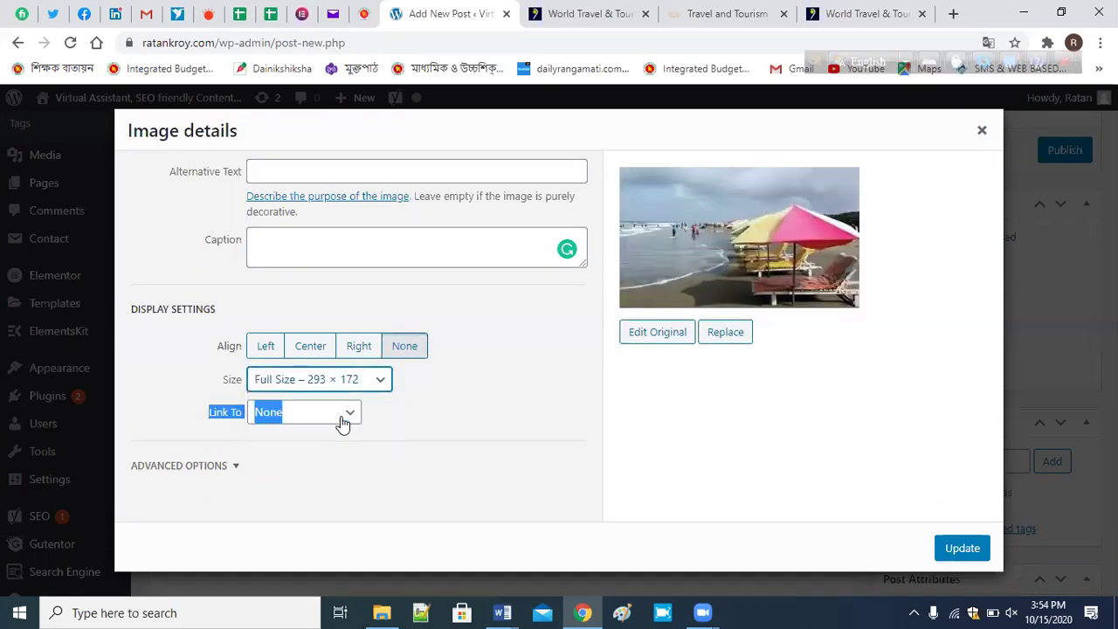
click(503, 451)
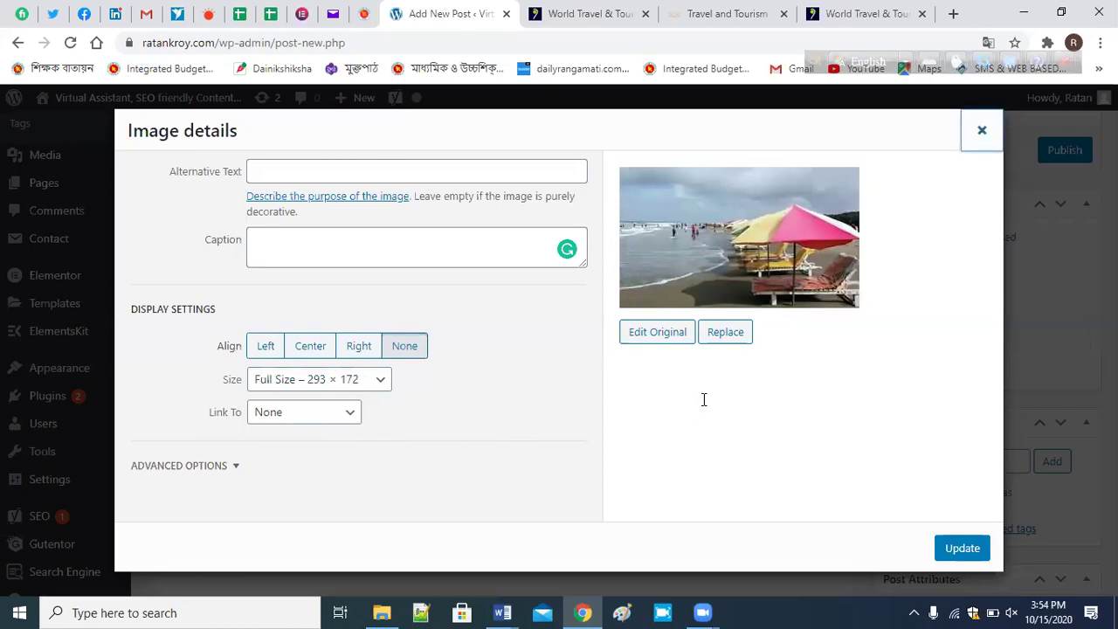
key(Escape)
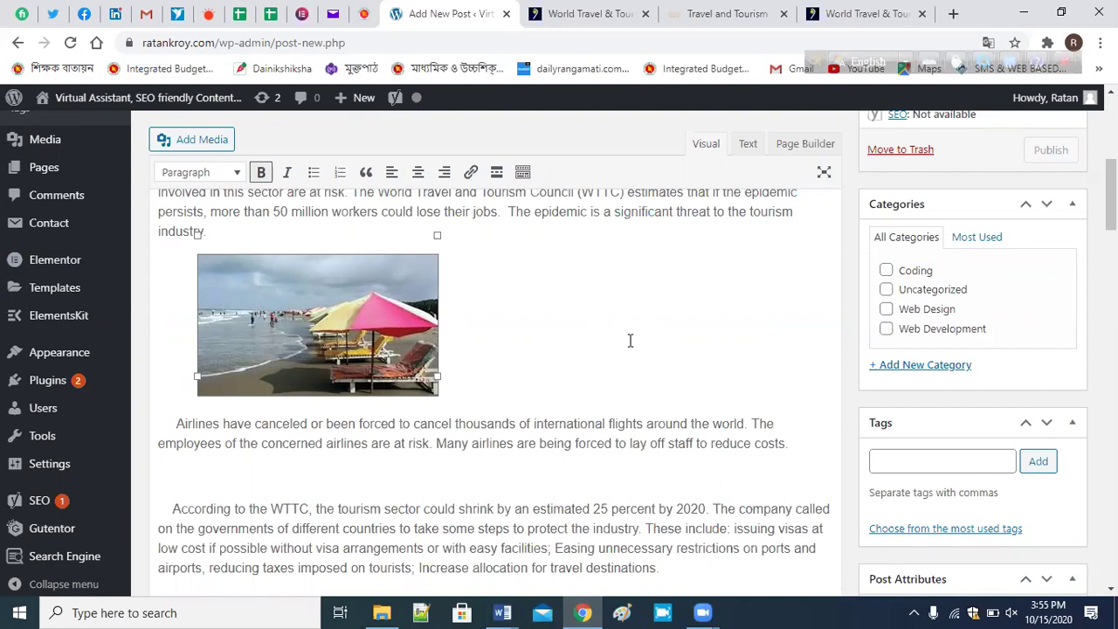
Select the beach photo in the editor to show its alignment and edit toolbar.
scroll(437, 367, down, 1)
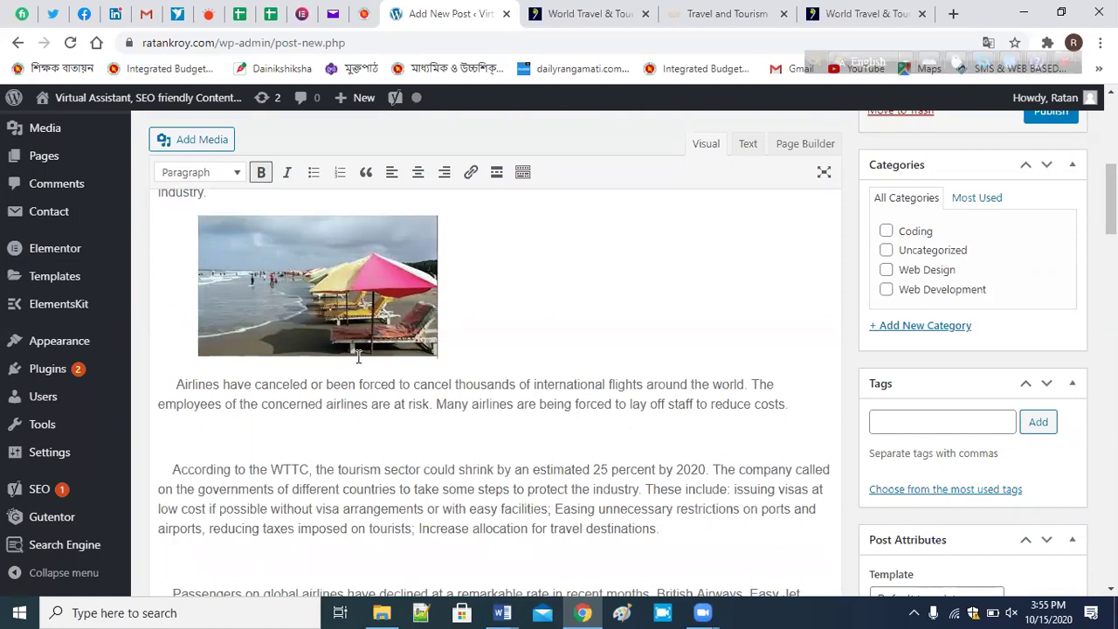
click(356, 242)
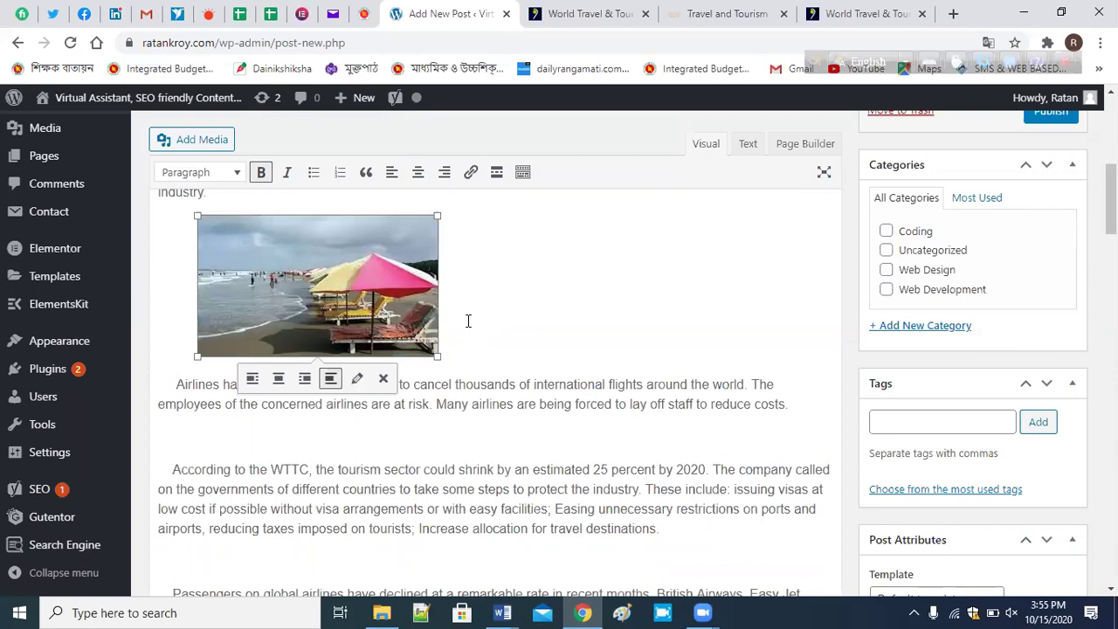
scroll(577, 341, up, 1)
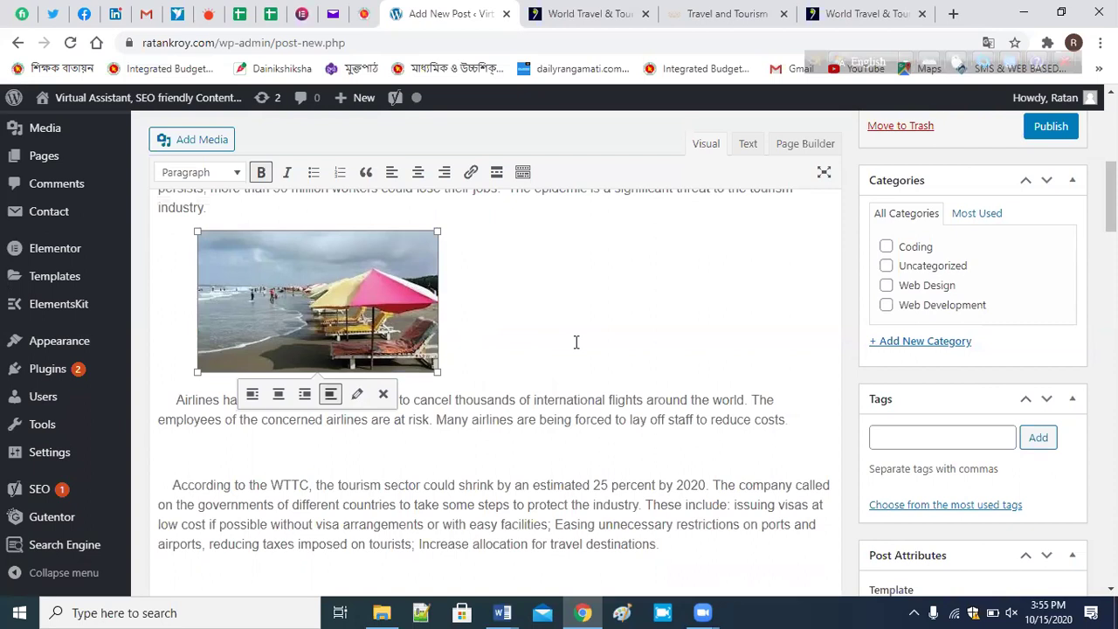
scroll(576, 342, up, 2)
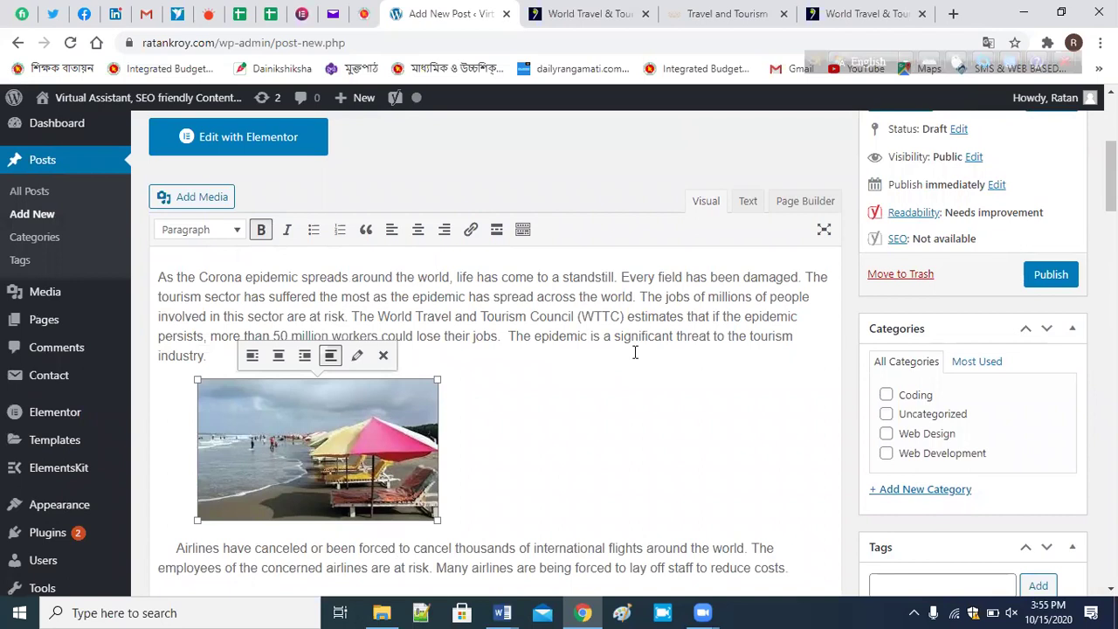
click(736, 396)
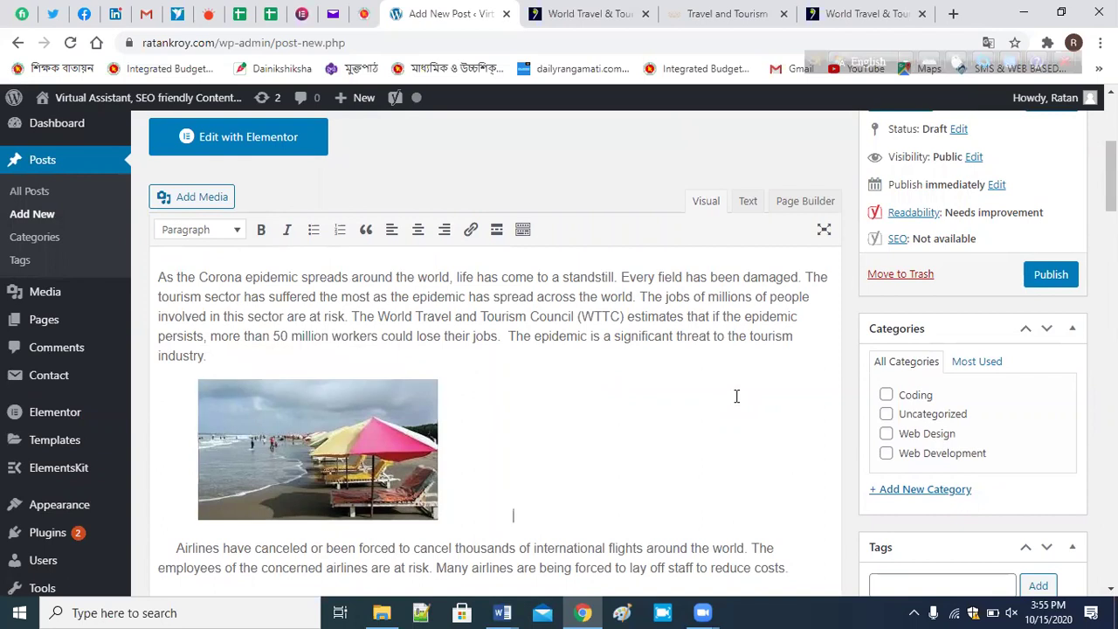
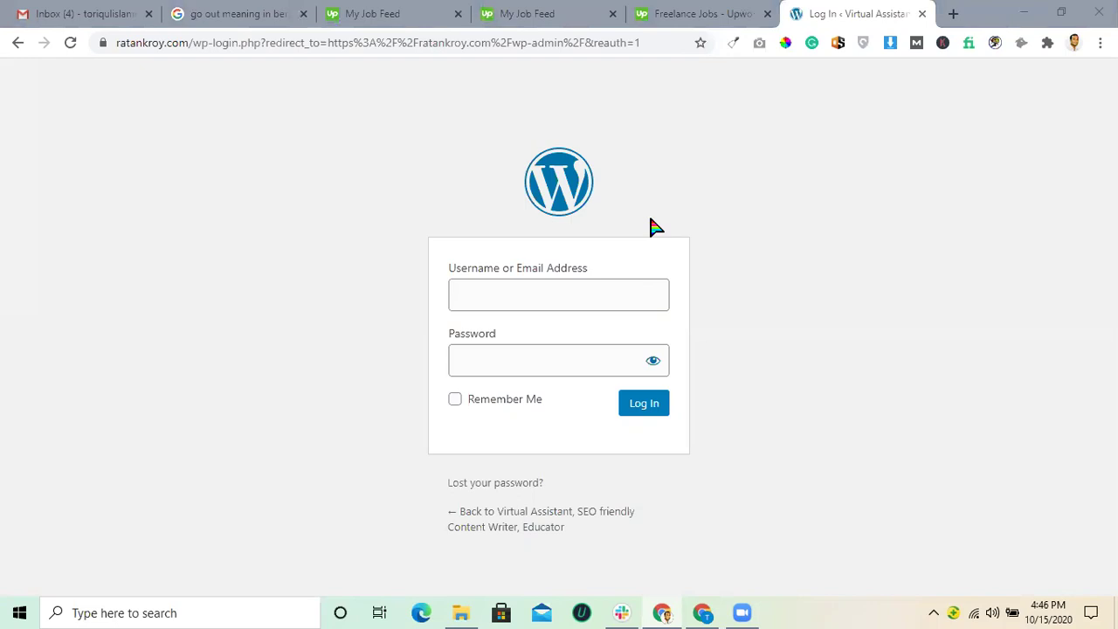
Log in to the WordPress admin with the site owner's username and pasted password.
click(353, 282)
click(532, 292)
text(Ratan)
click(537, 351)
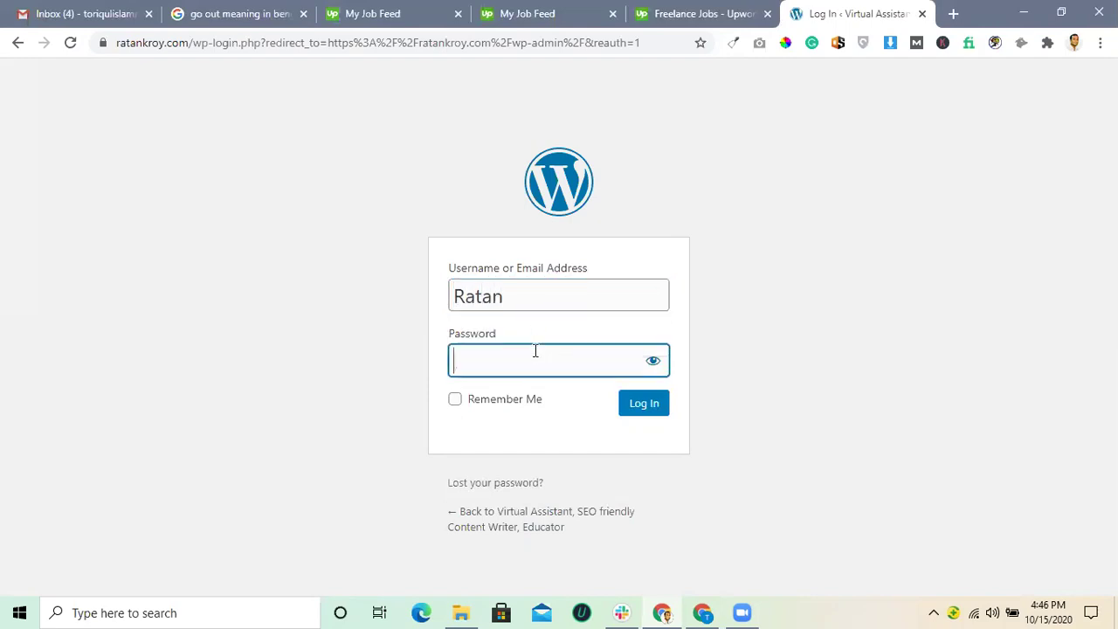
key(ctrl+v)
key(Return)
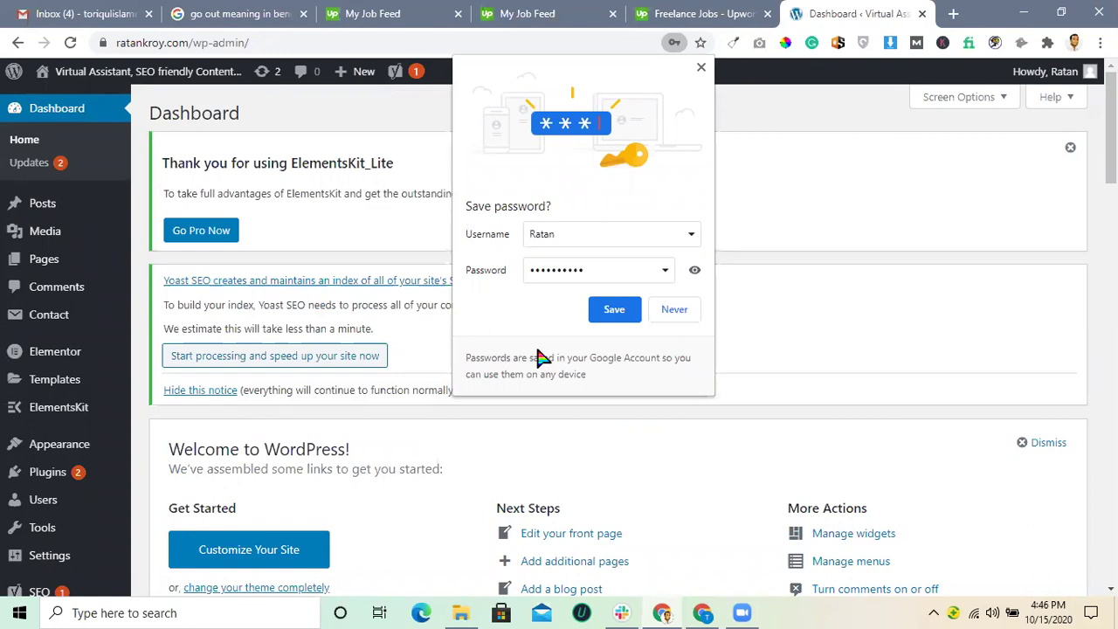
Dismiss the save-password offer and glance over the Upwork job search results.
click(701, 68)
scroll(594, 367, down, 7)
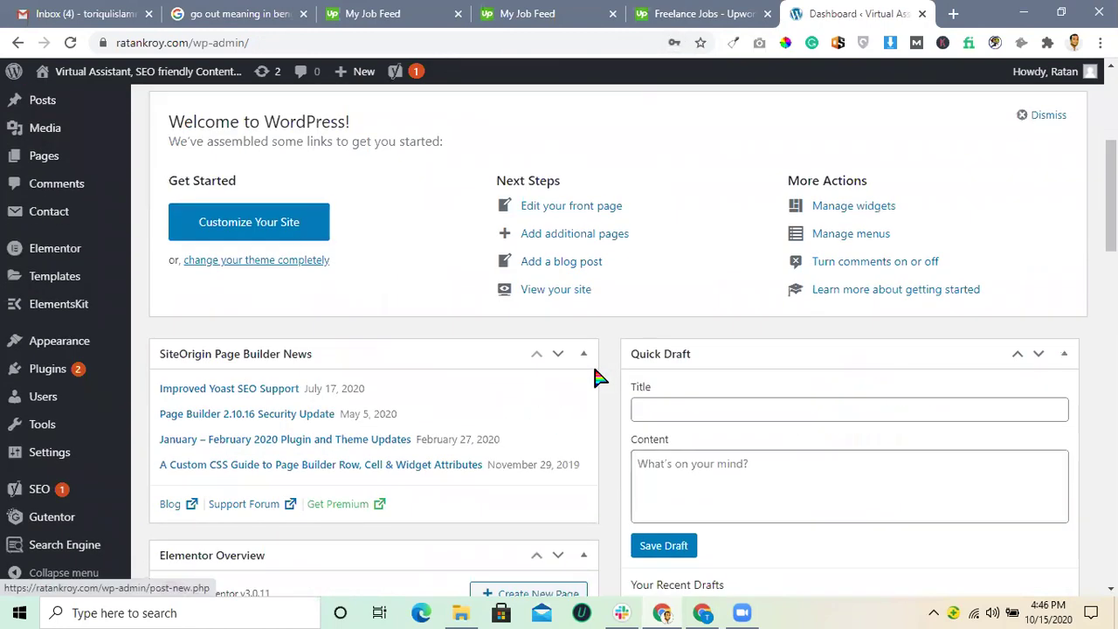
scroll(597, 373, up, 7)
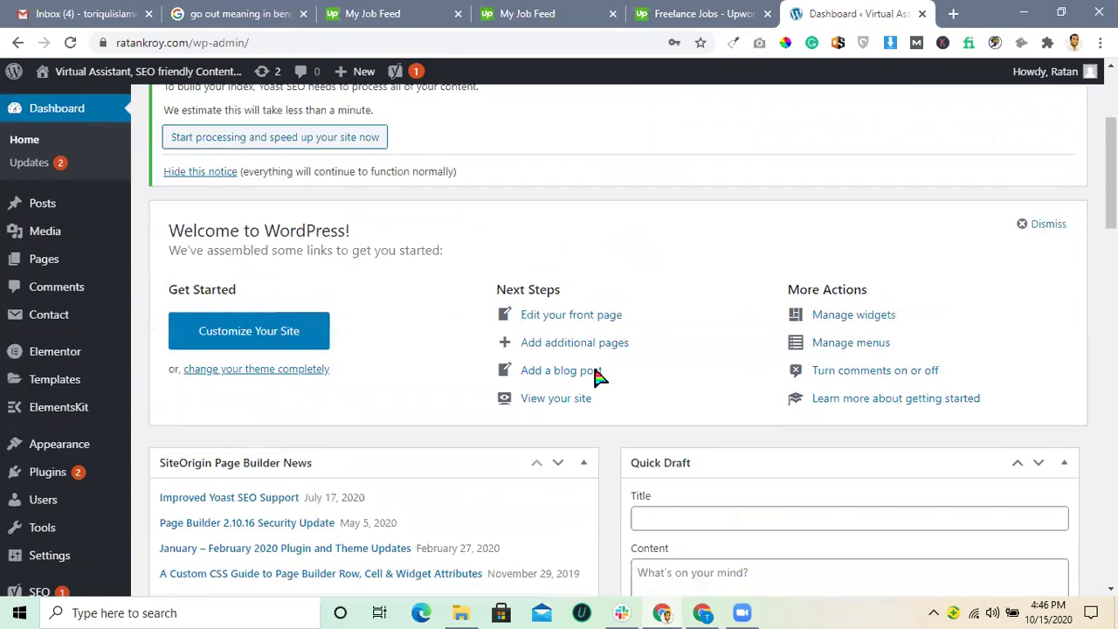
click(732, 11)
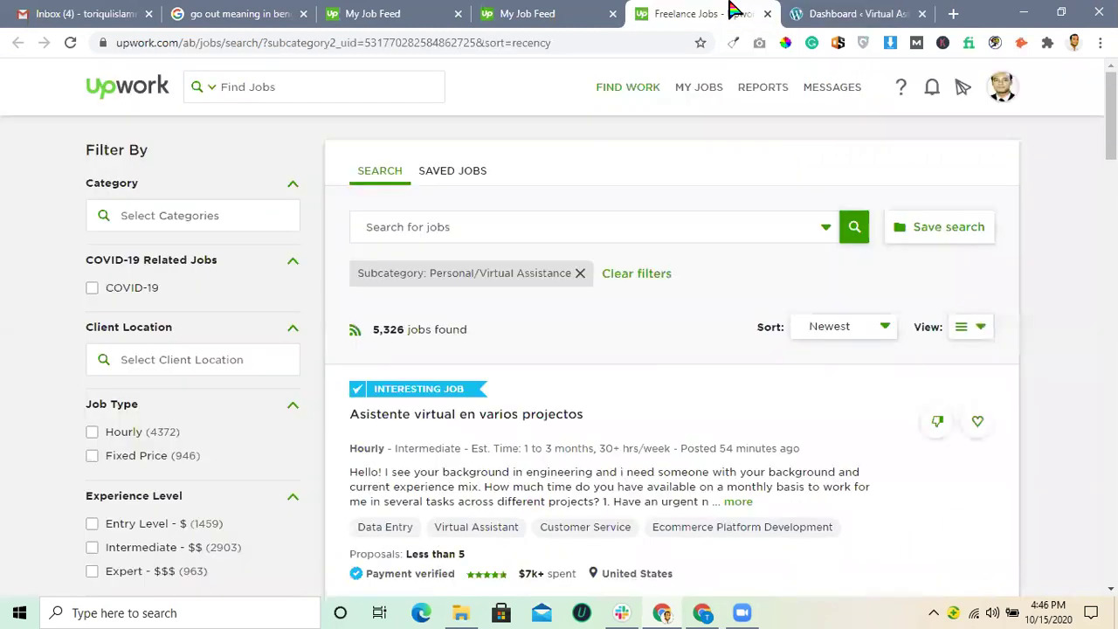
scroll(869, 319, down, 1)
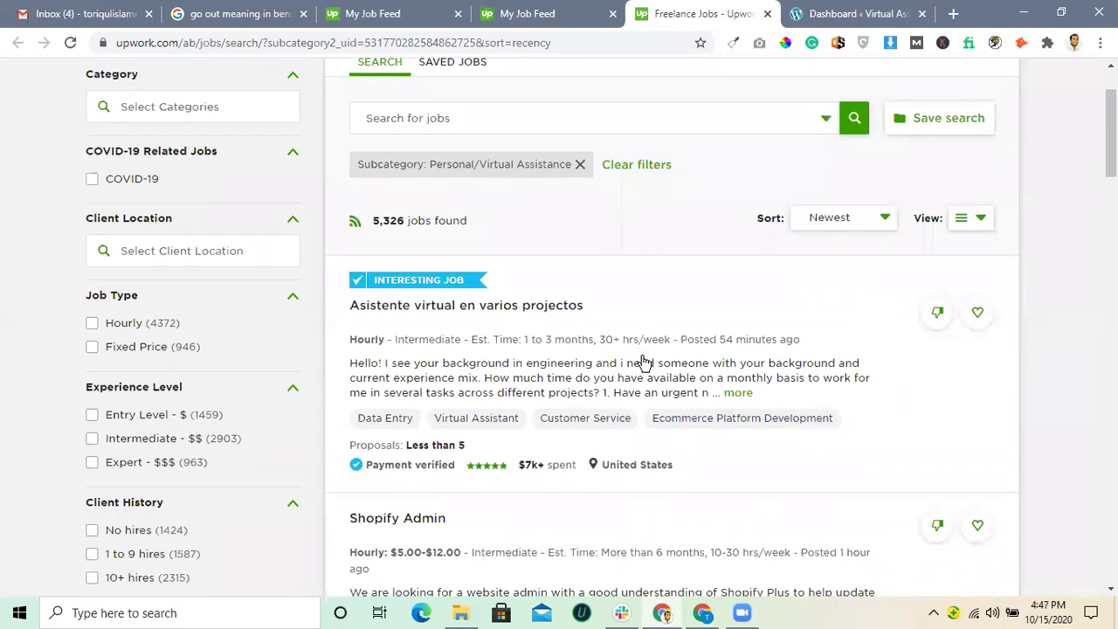
key(ctrl+Tab)
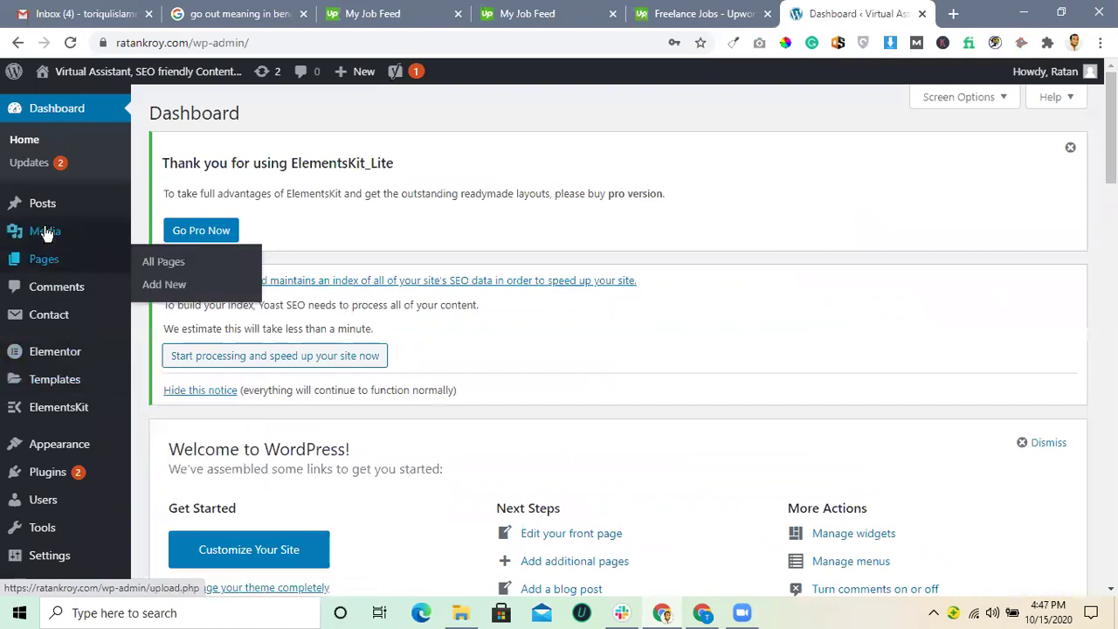
Go to Posts > All Posts and open the first post for editing.
mouse_move(40, 202)
click(154, 209)
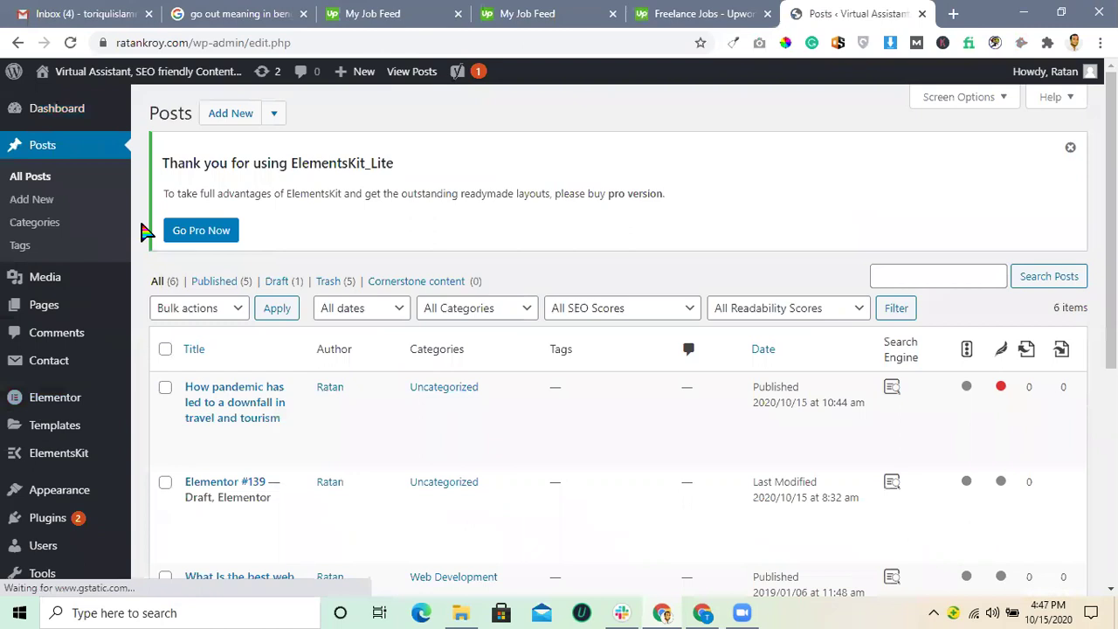
scroll(288, 371, down, 1)
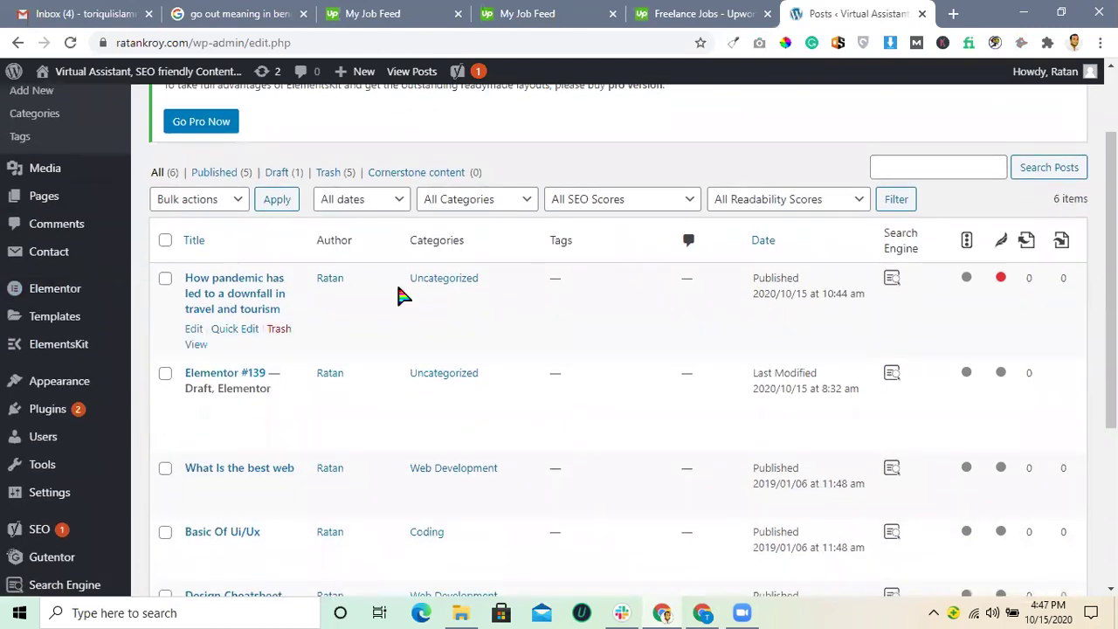
click(194, 329)
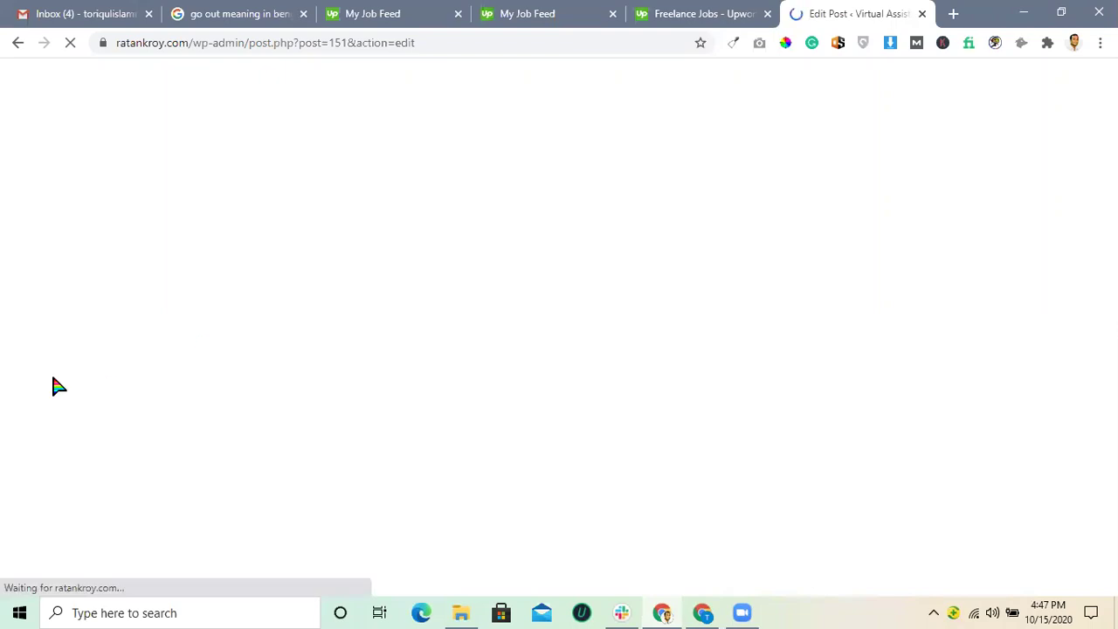
Refresh the Gmail inbox, then back in the post editor dismiss the block editor welcome tour.
click(57, 11)
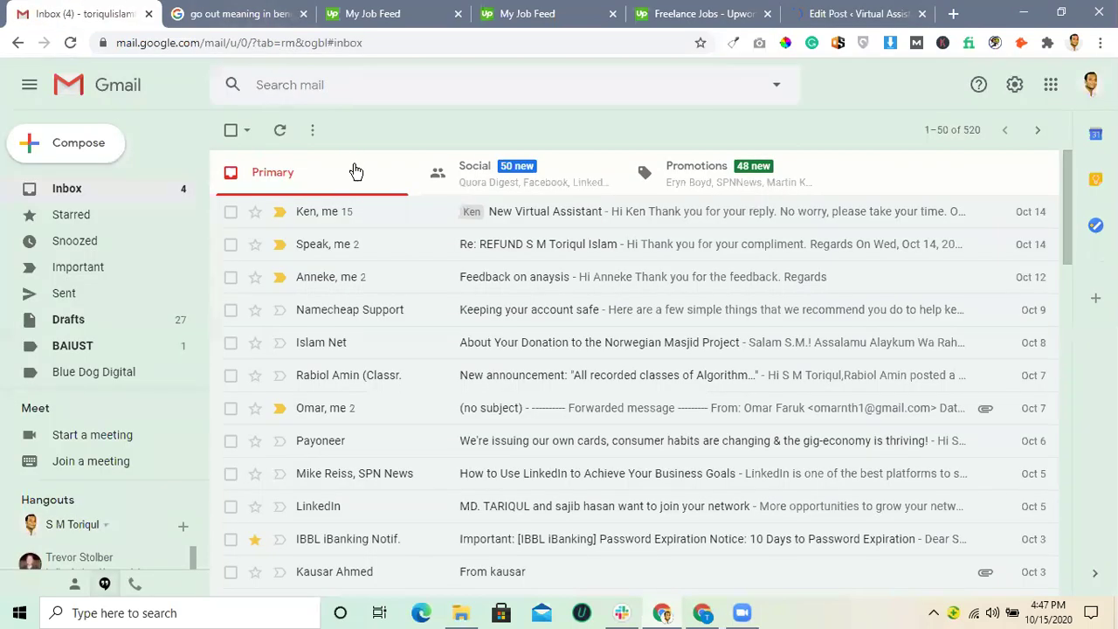
click(280, 130)
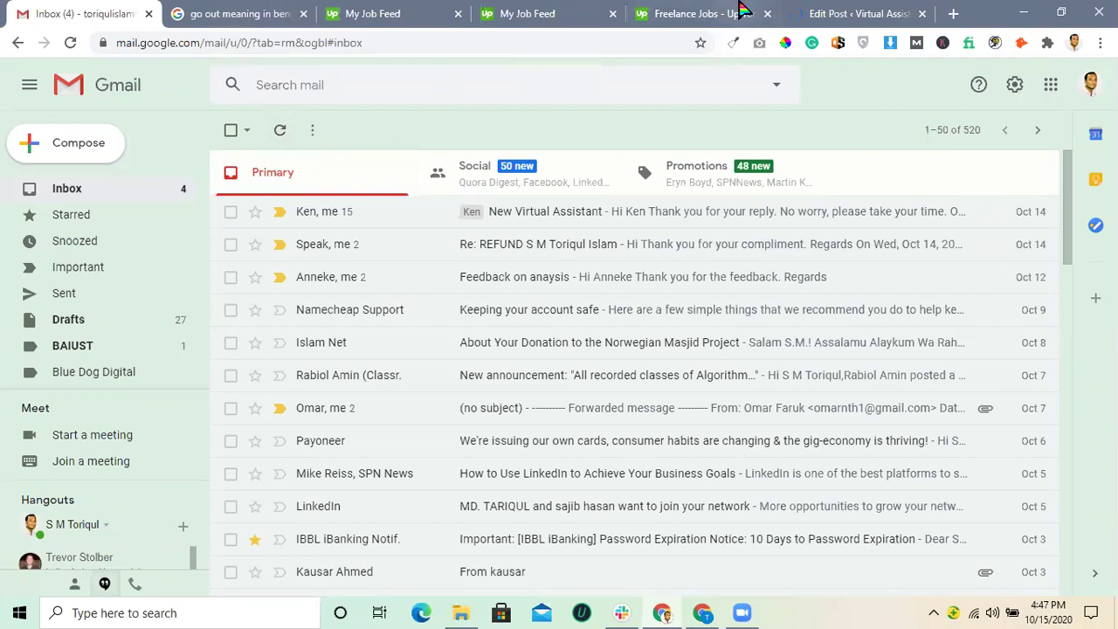
click(821, 13)
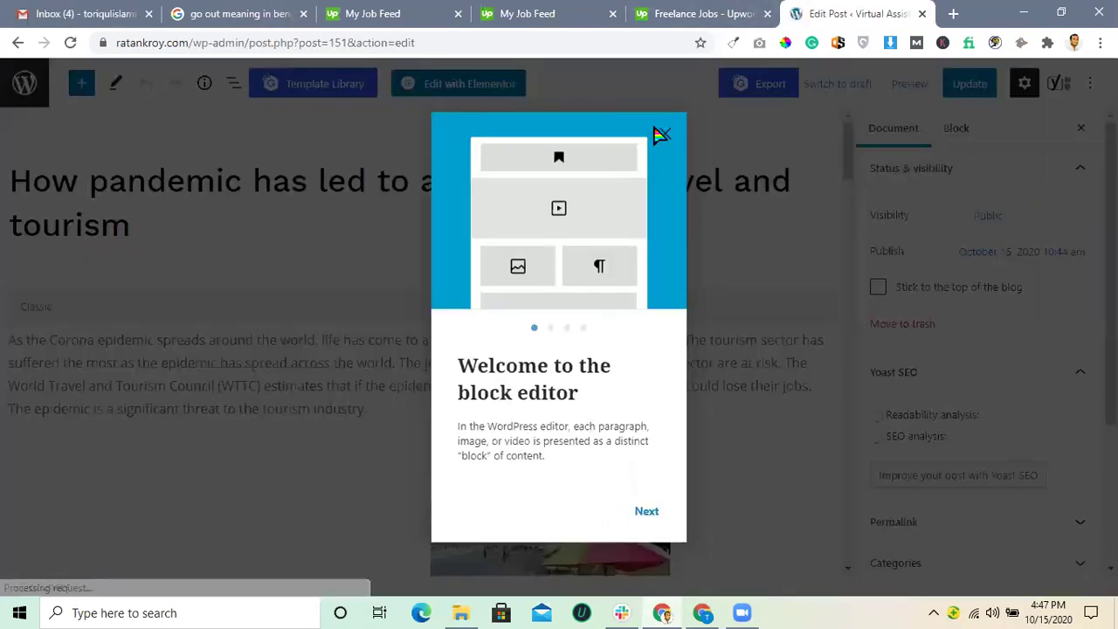
click(667, 136)
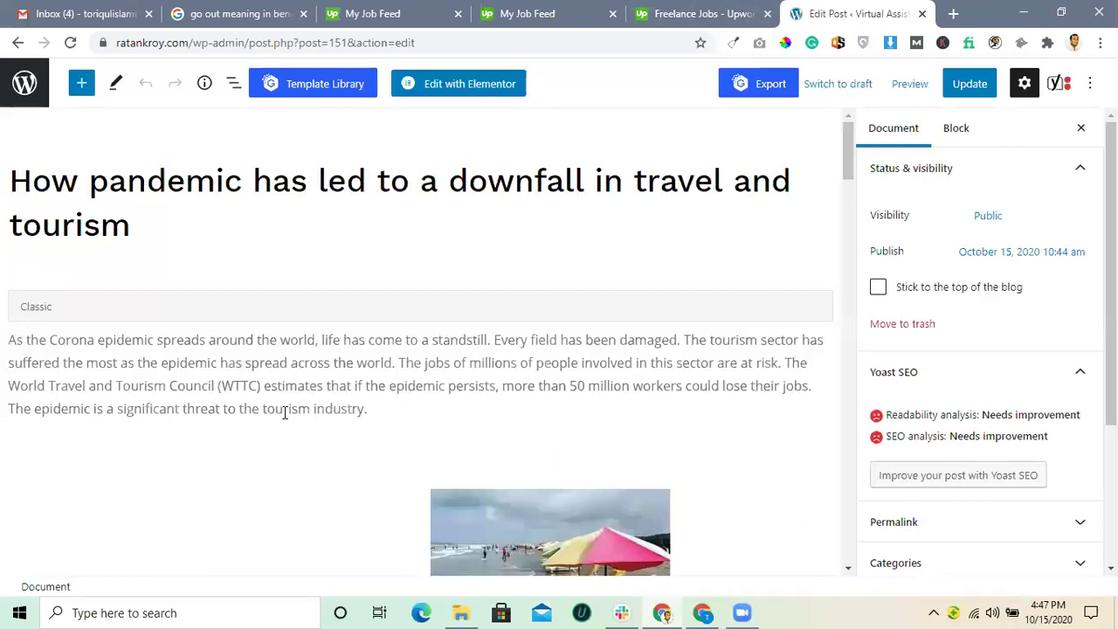
scroll(288, 408, down, 7)
scroll(294, 408, up, 5)
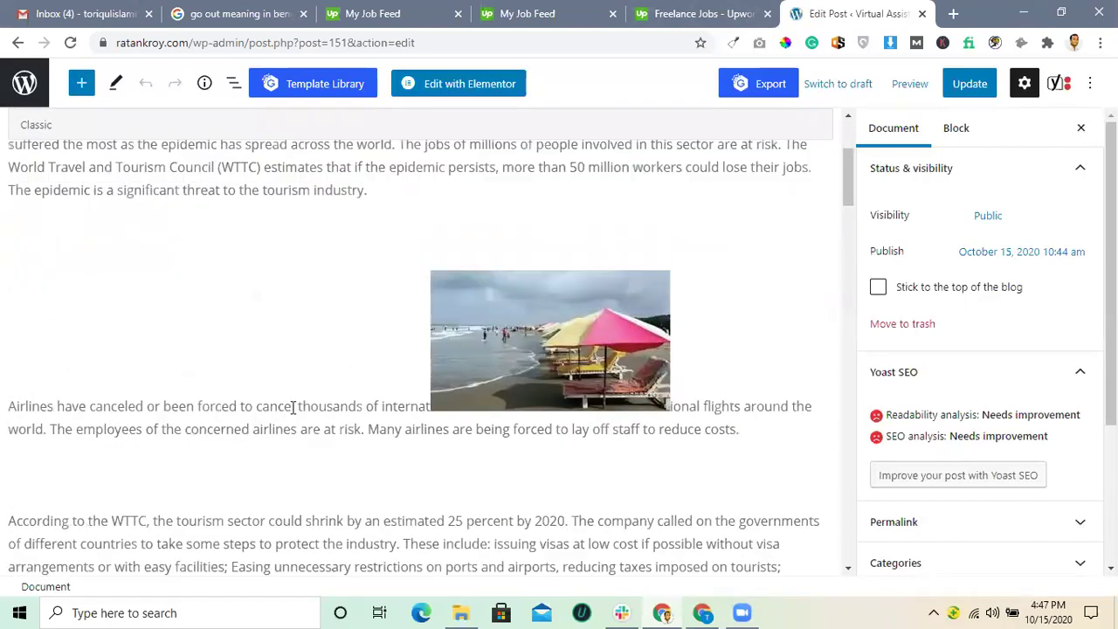
click(464, 446)
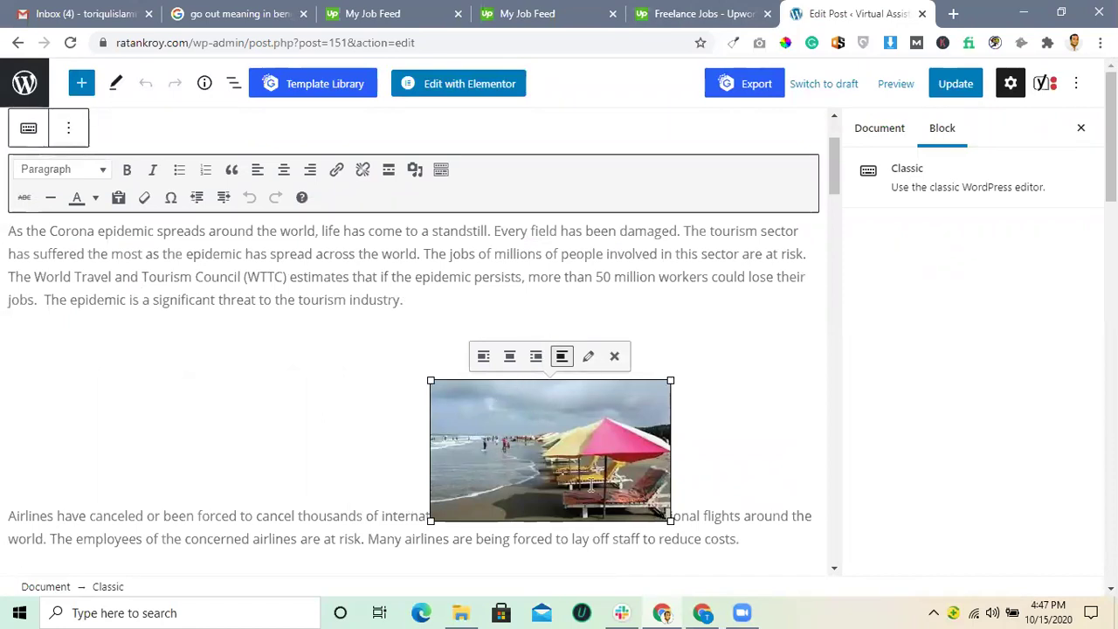
scroll(489, 402, down, 1)
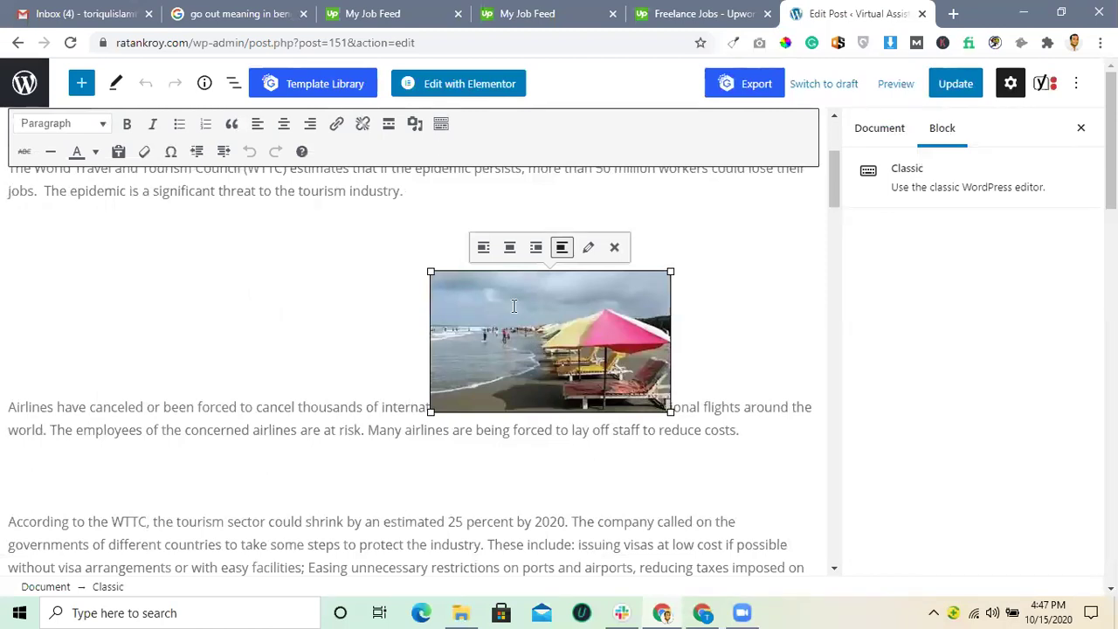
click(315, 253)
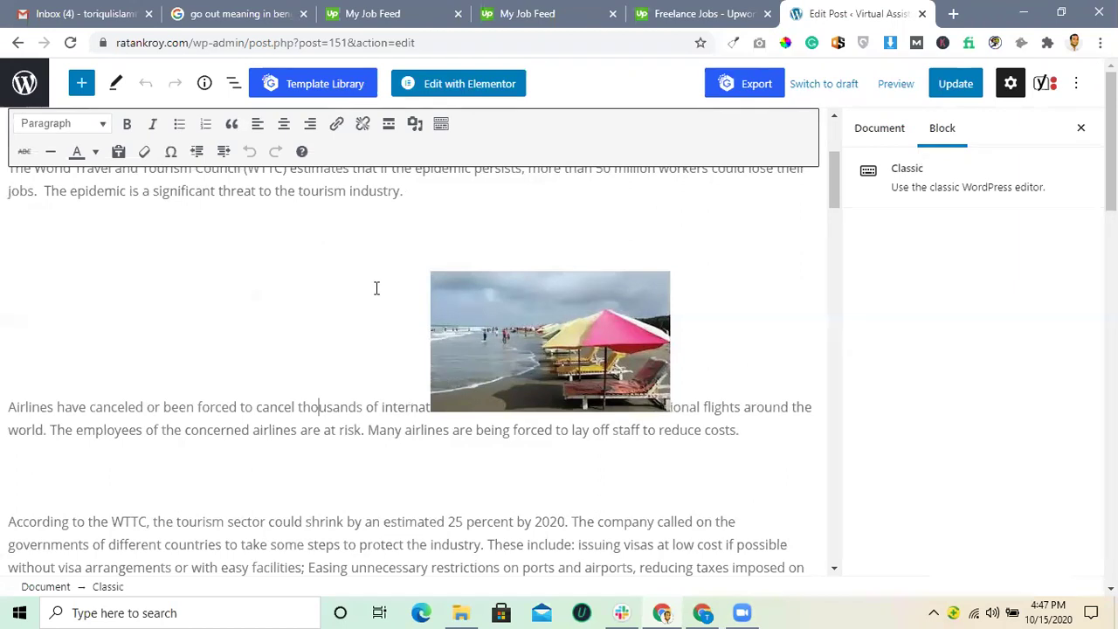
click(466, 329)
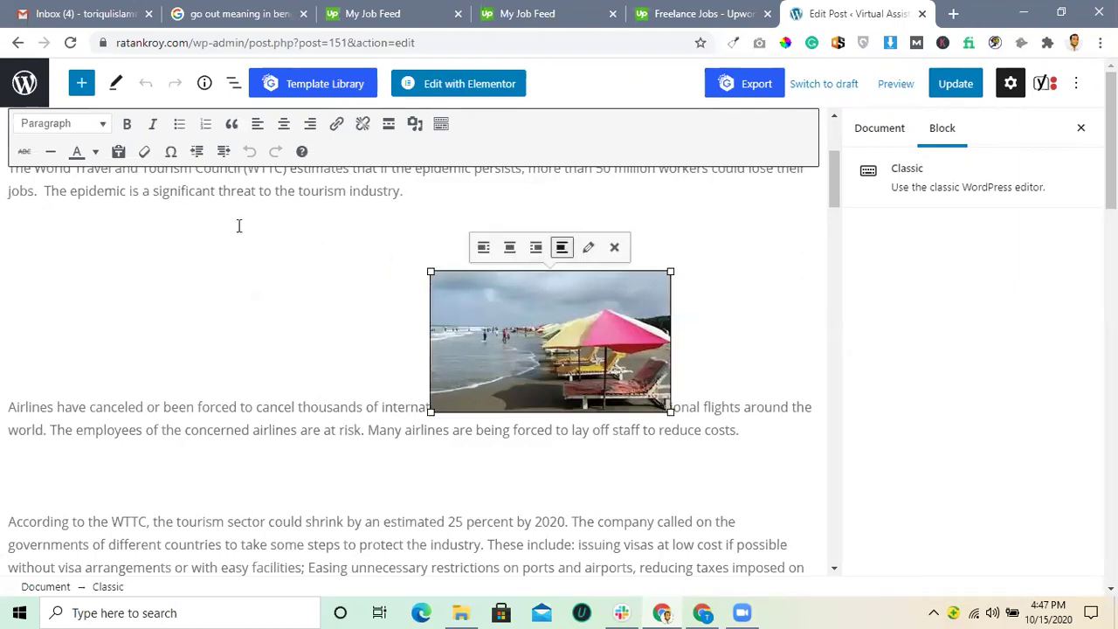
scroll(294, 302, up, 3)
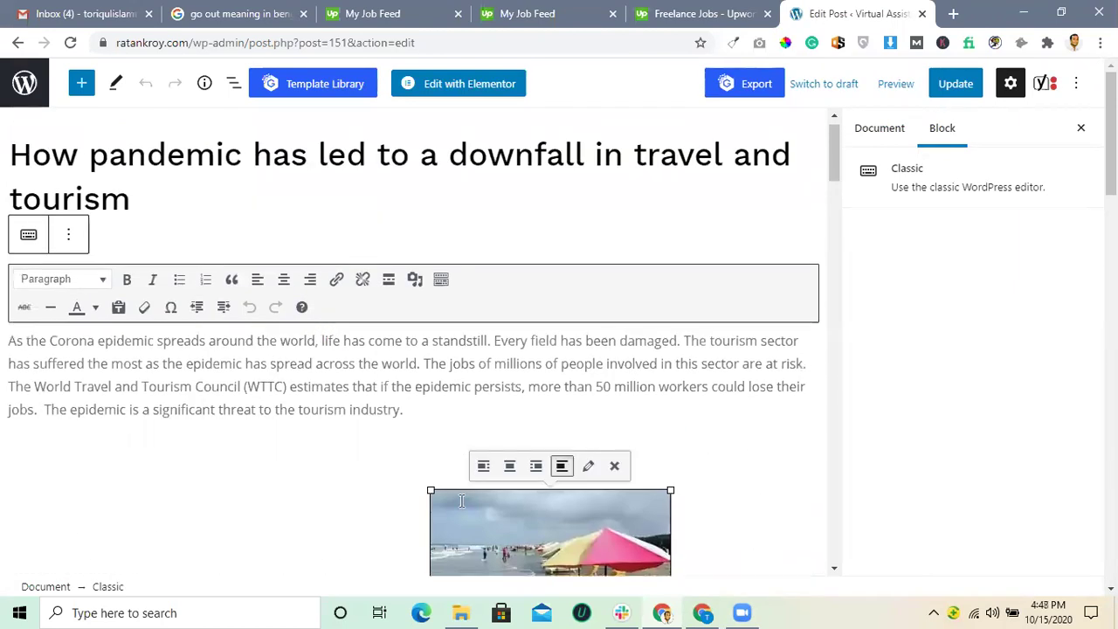
Copy the beach image and paste it after 'industry.', then undo the paste.
right_click(458, 509)
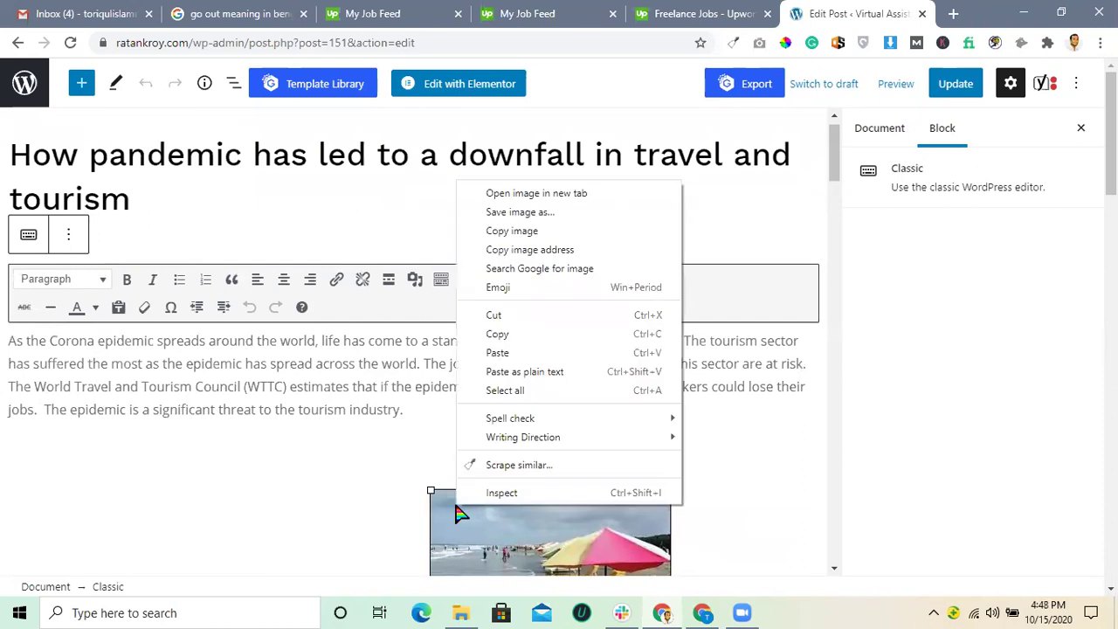
click(535, 334)
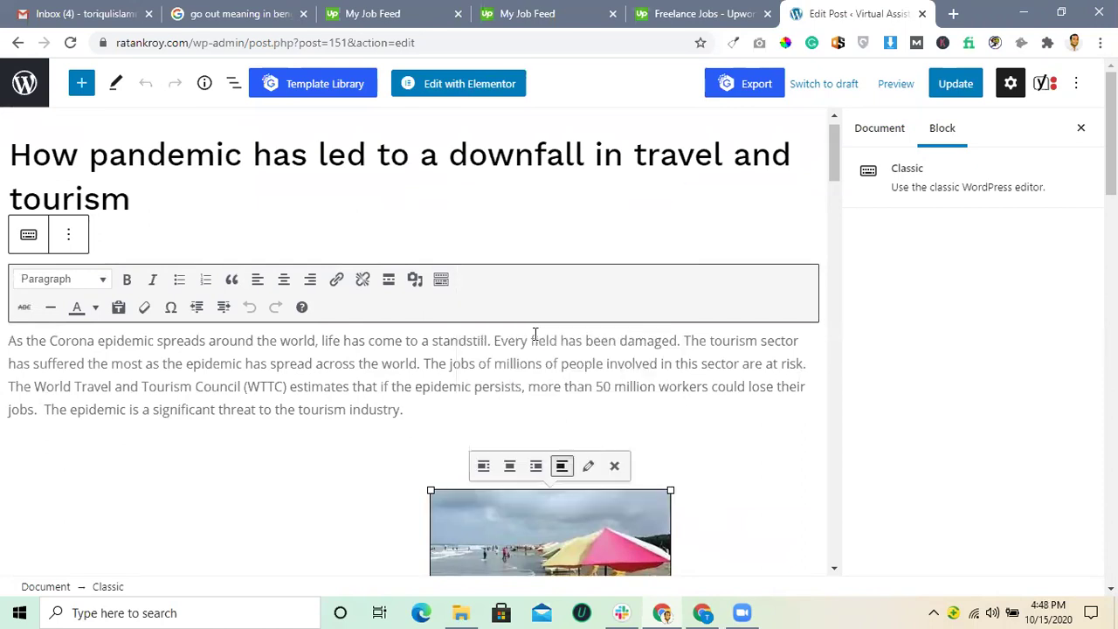
click(495, 385)
click(432, 404)
key(ctrl+v)
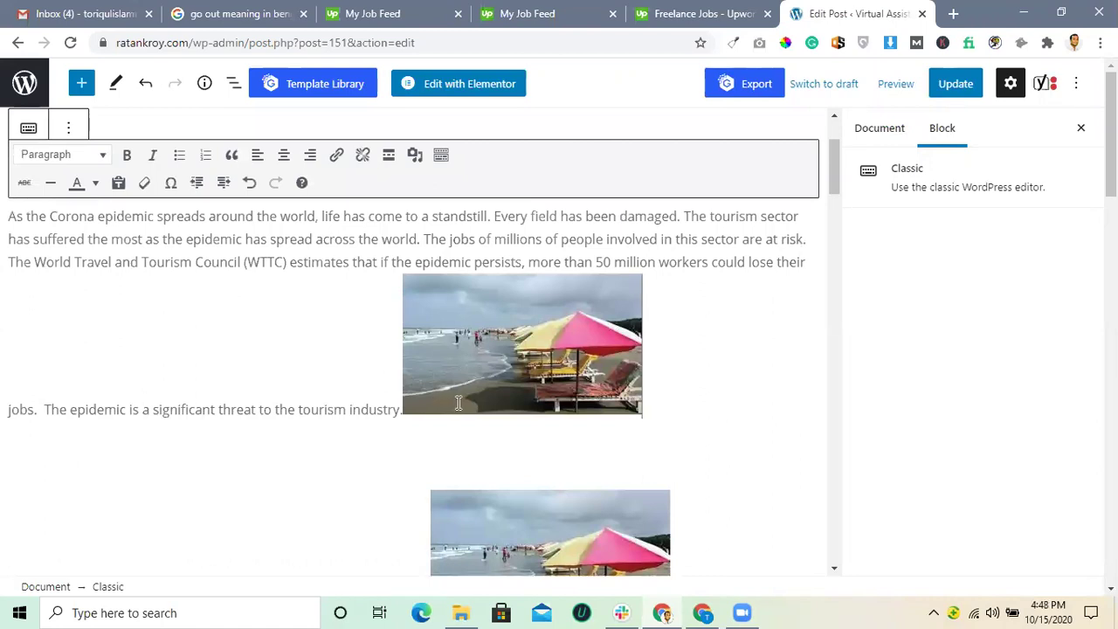
key(ctrl+z)
Select the beach image and shrink it slightly.
scroll(489, 427, down, 3)
right_click(554, 354)
click(494, 352)
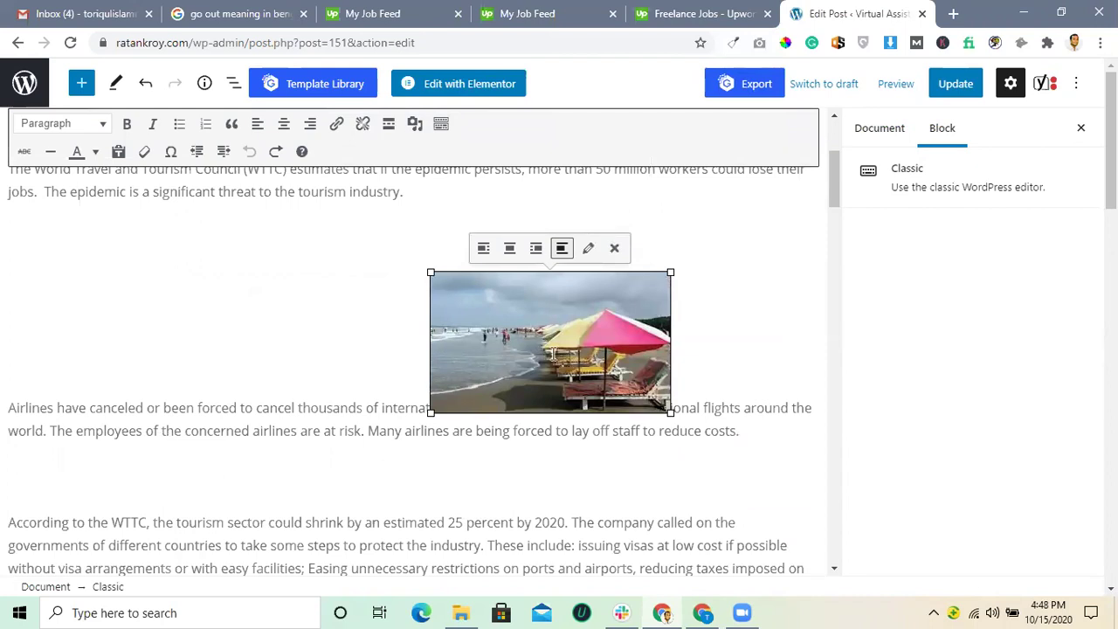
scroll(551, 353, down, 4)
scroll(553, 353, up, 4)
drag(429, 272, 443, 285)
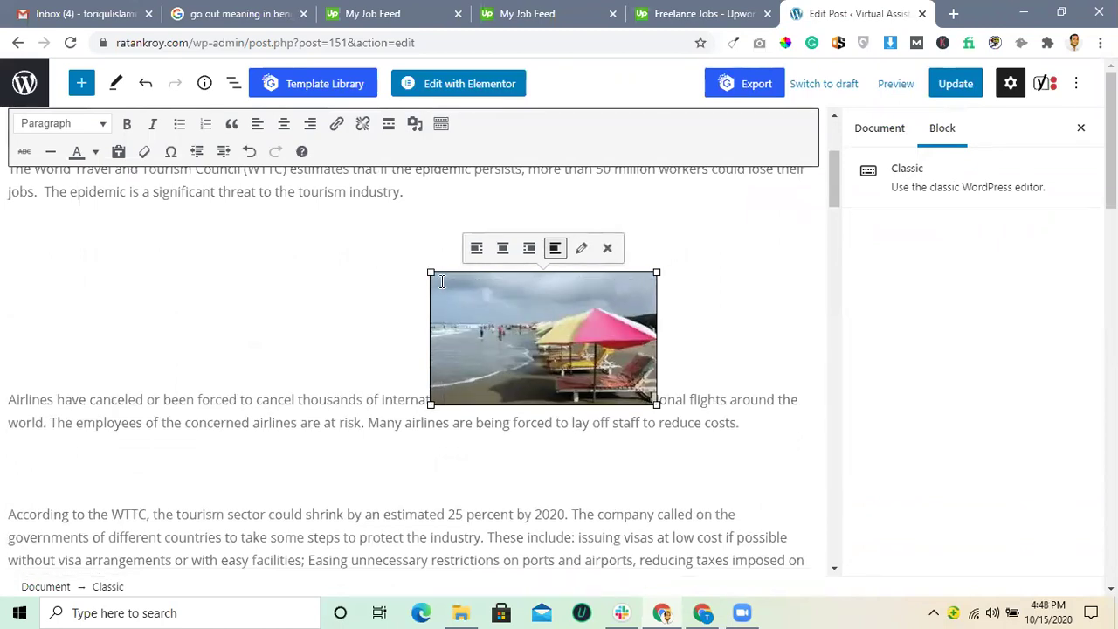
scroll(527, 362, up, 3)
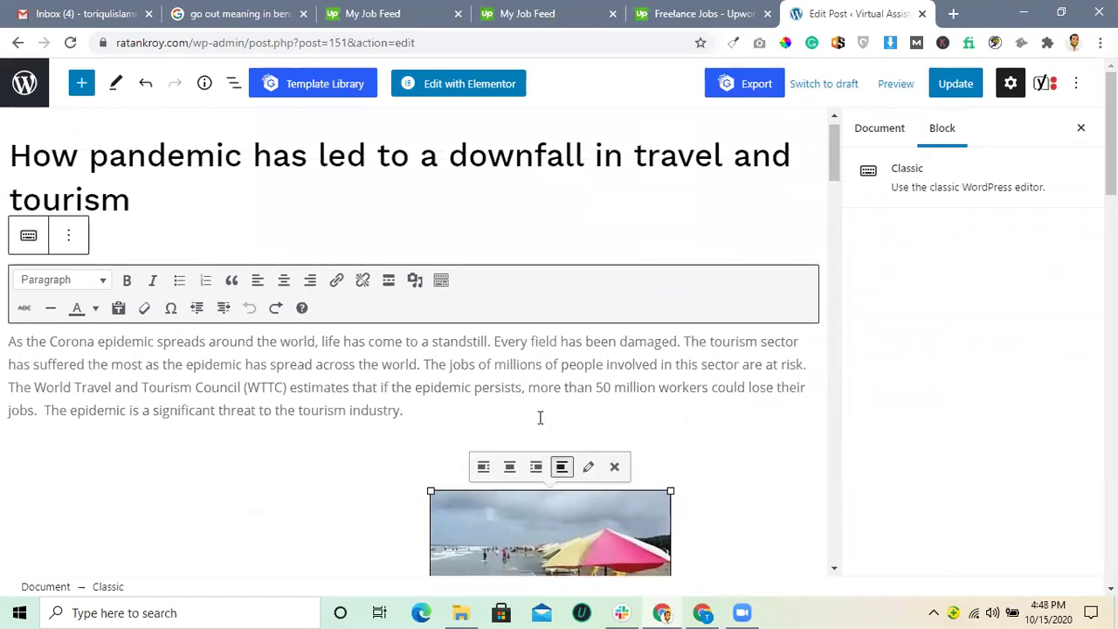
Paste a copy of the beach image after 'sector' in the first line and align it right.
right_click(499, 517)
click(557, 345)
click(806, 340)
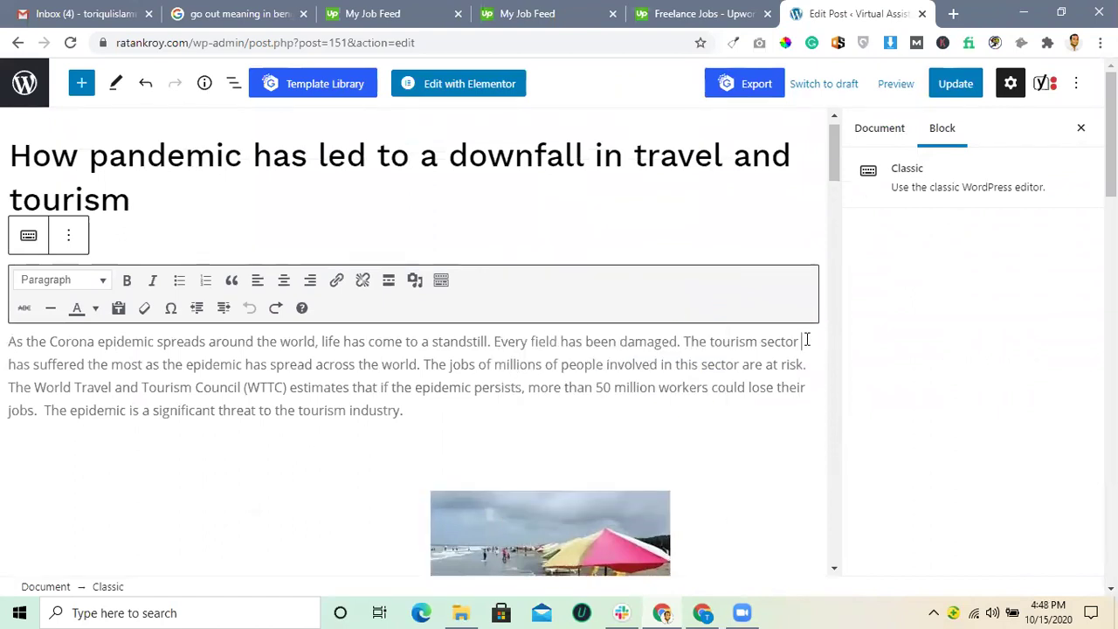
key(ctrl+v)
click(215, 293)
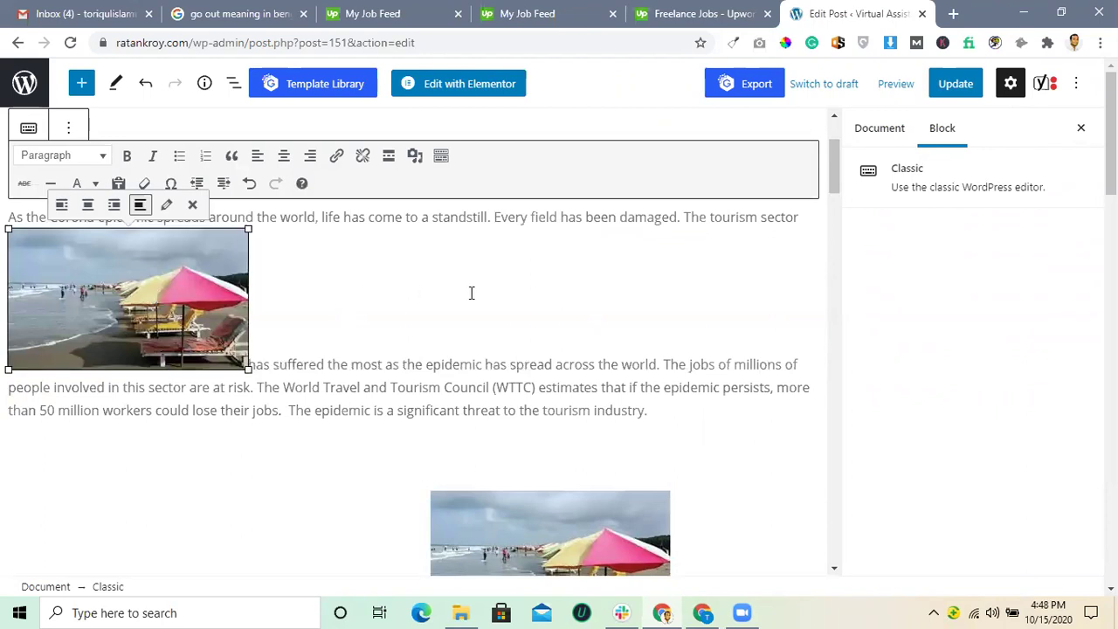
click(114, 210)
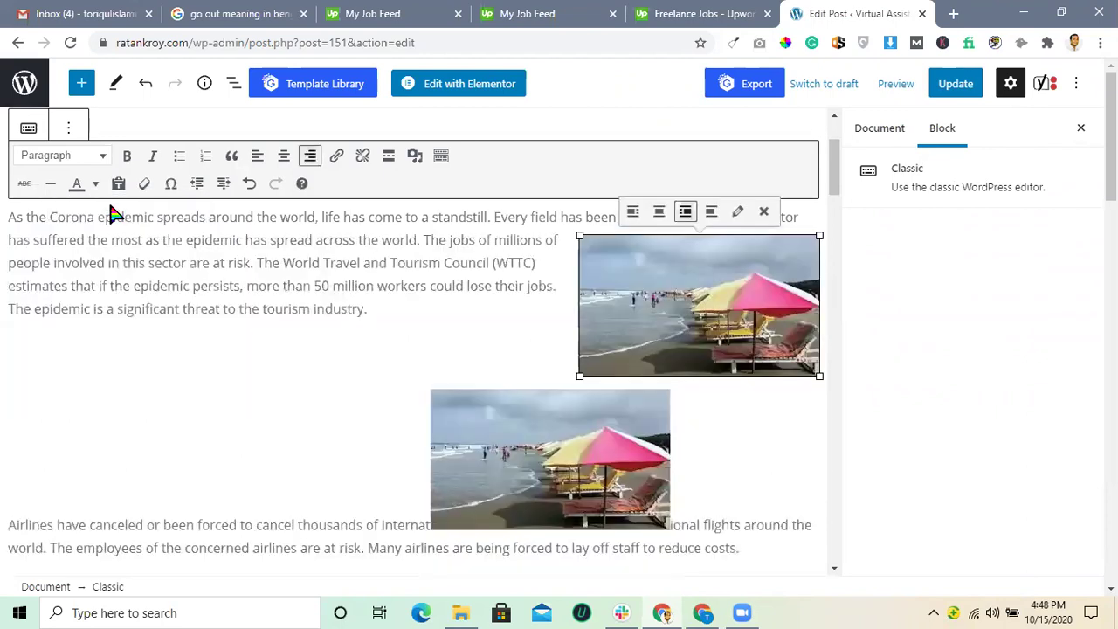
Remove the lower, centred duplicate of the beach image.
click(459, 472)
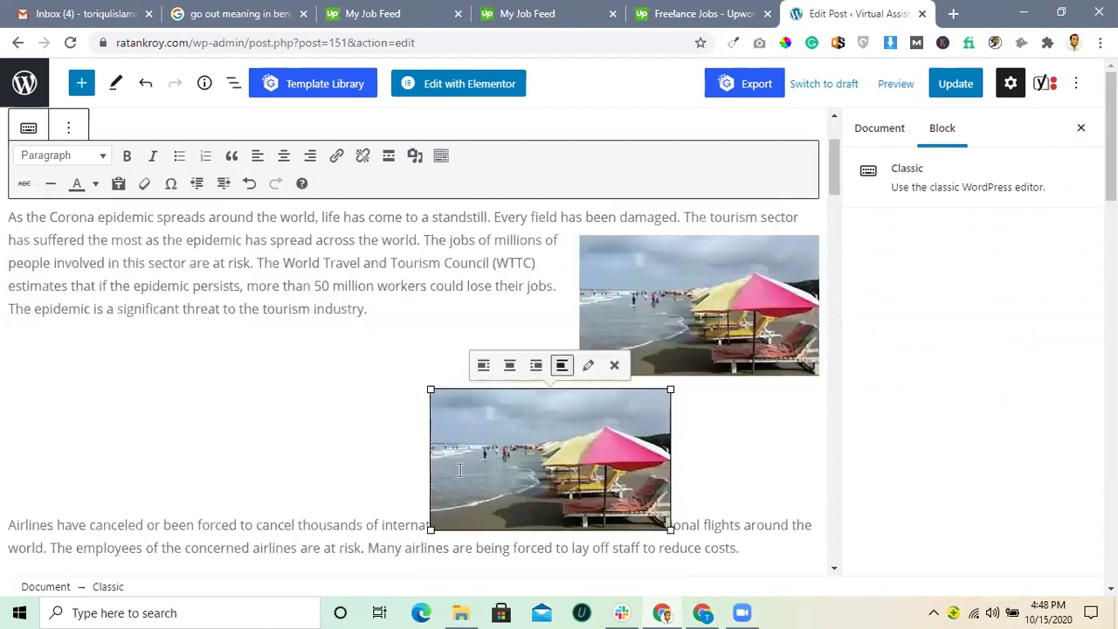
right_click(458, 472)
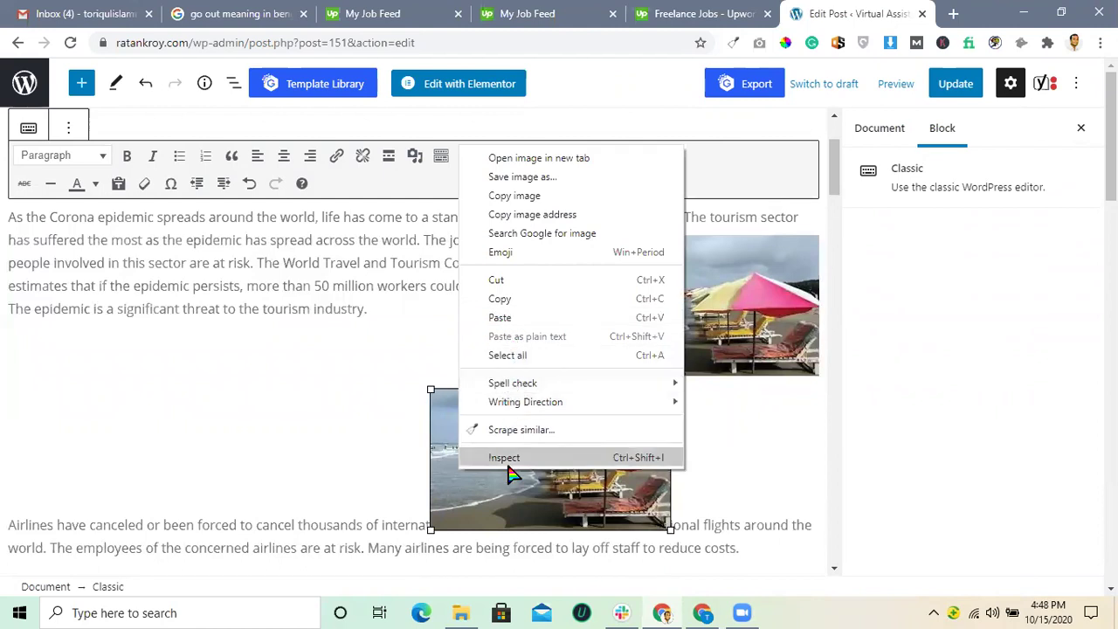
click(454, 450)
right_click(454, 450)
click(457, 474)
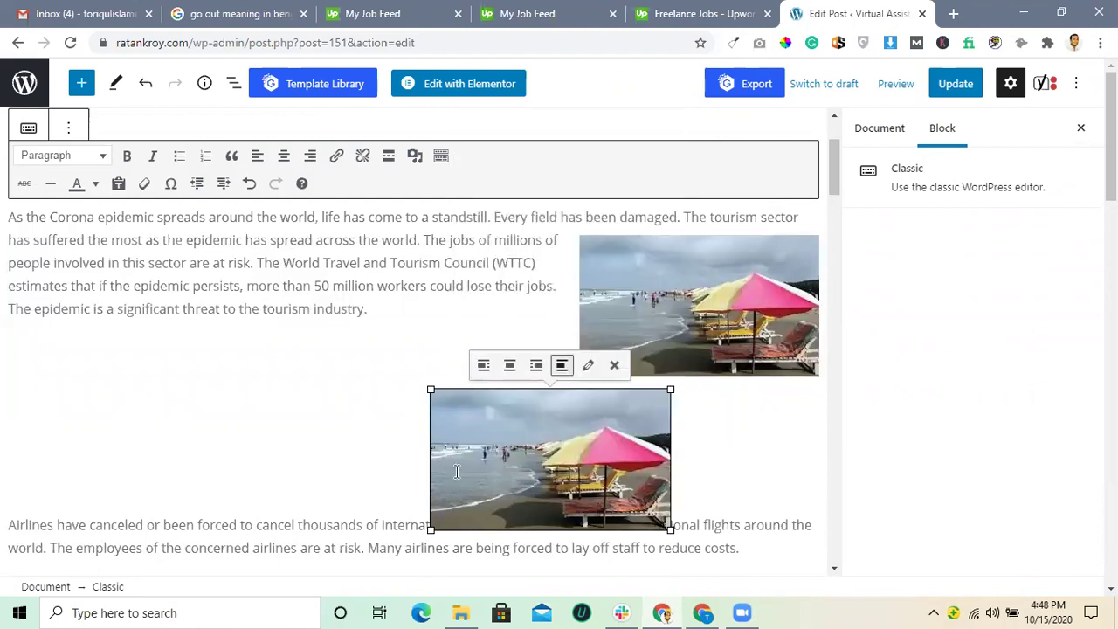
click(614, 367)
scroll(537, 416, up, 1)
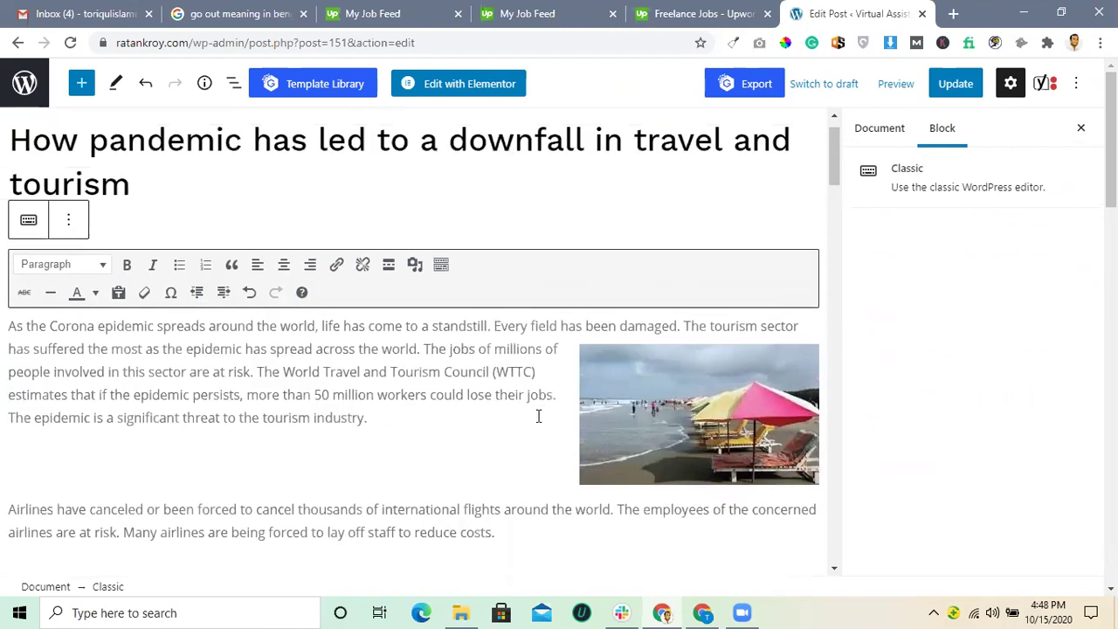
Paste a beach image copy into the first paragraph, then remove the extra left copy.
click(669, 388)
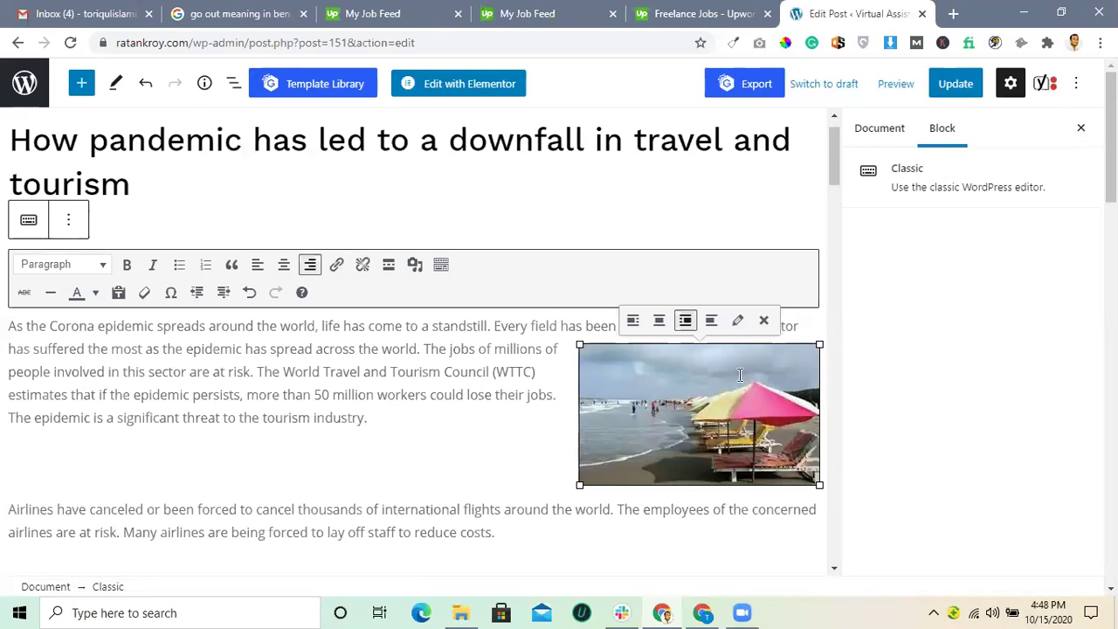
click(807, 329)
key(ctrl+v)
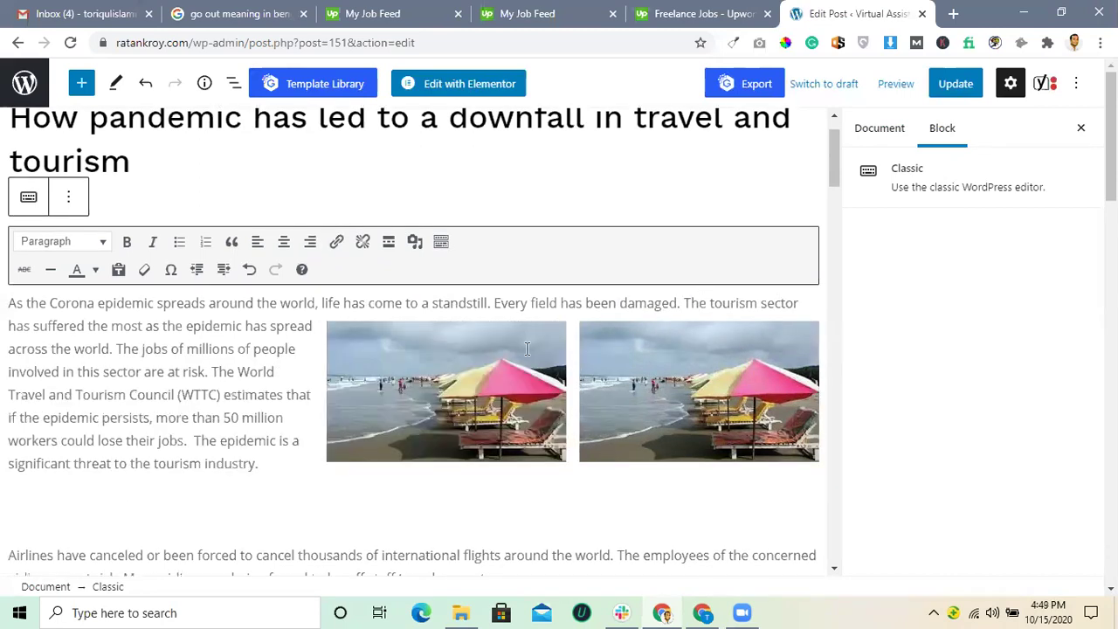
scroll(554, 434, down, 2)
scroll(555, 434, down, 5)
scroll(489, 445, up, 8)
click(458, 452)
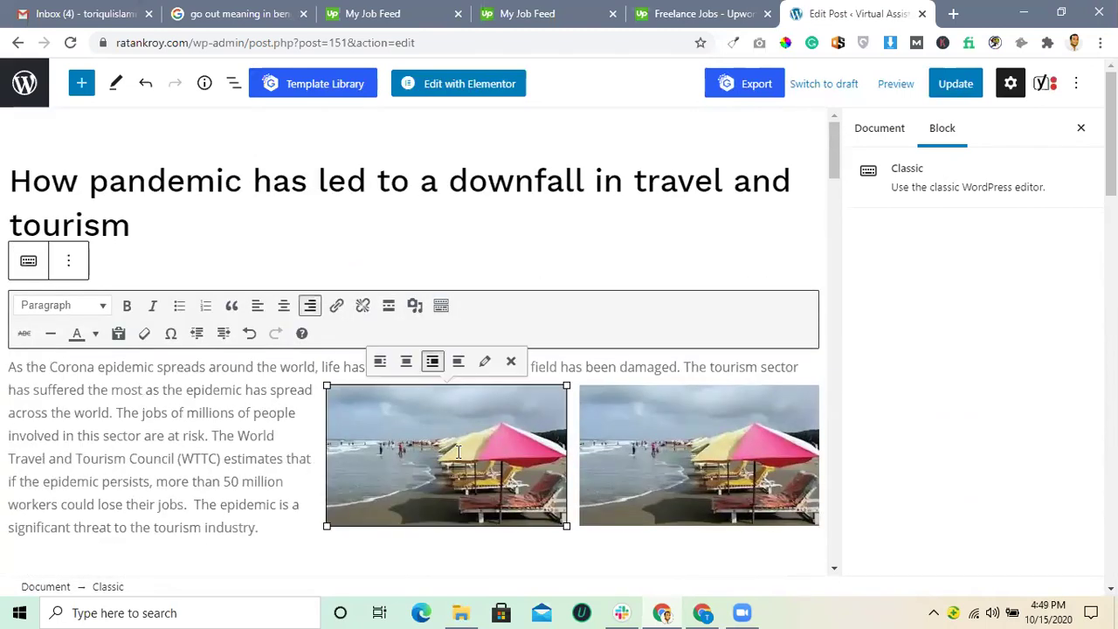
click(511, 360)
scroll(534, 414, down, 2)
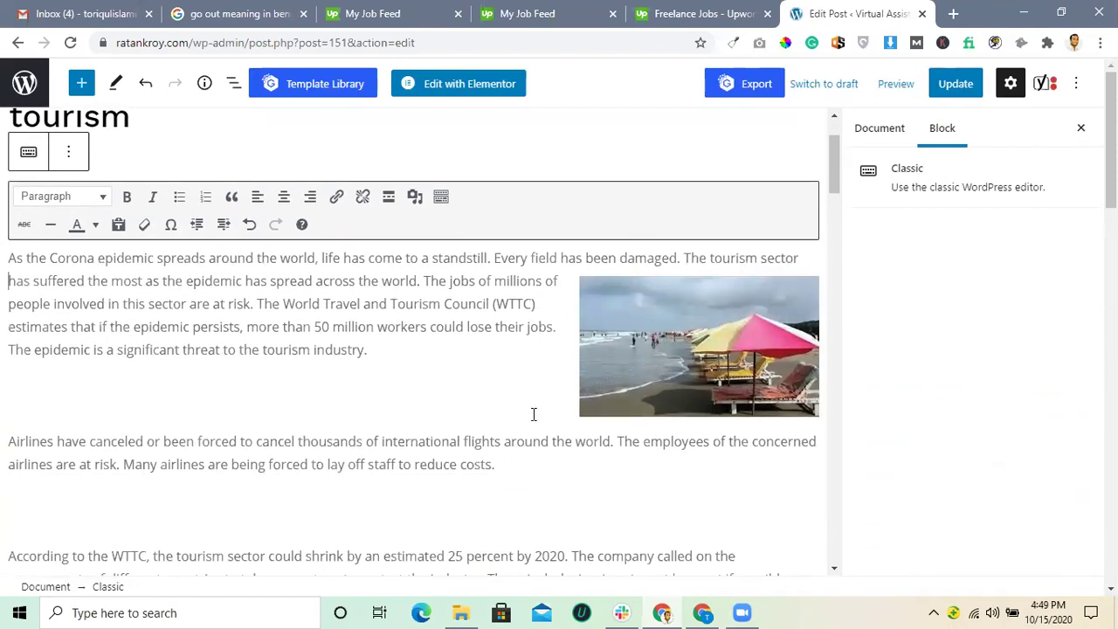
scroll(534, 416, down, 4)
scroll(534, 418, up, 5)
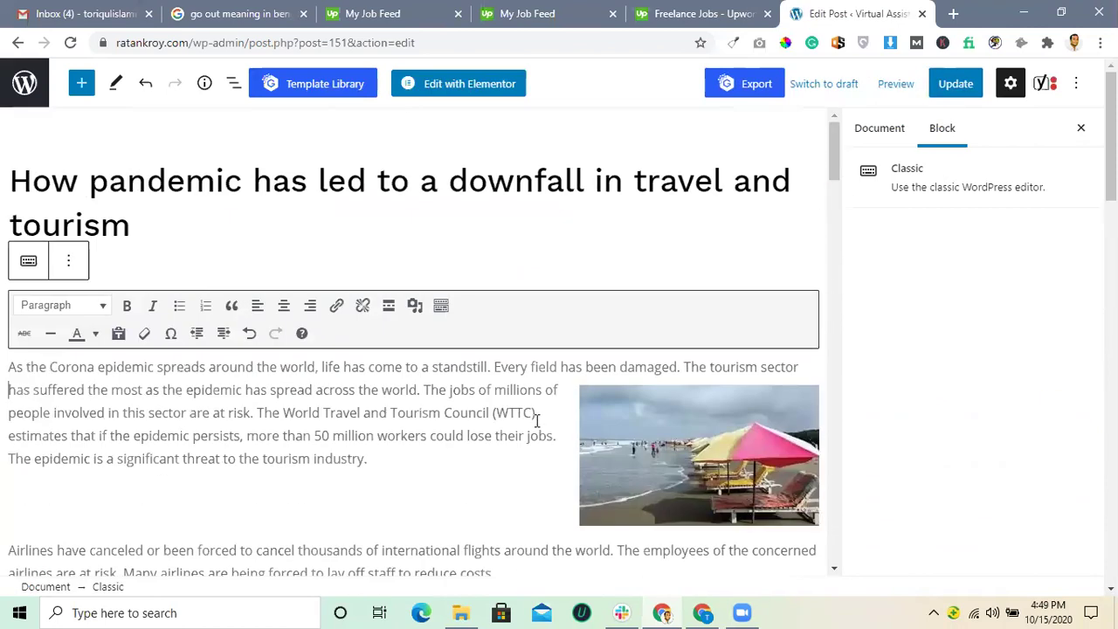
Copy the beach image and paste it into the WTTC paragraph.
right_click(654, 416)
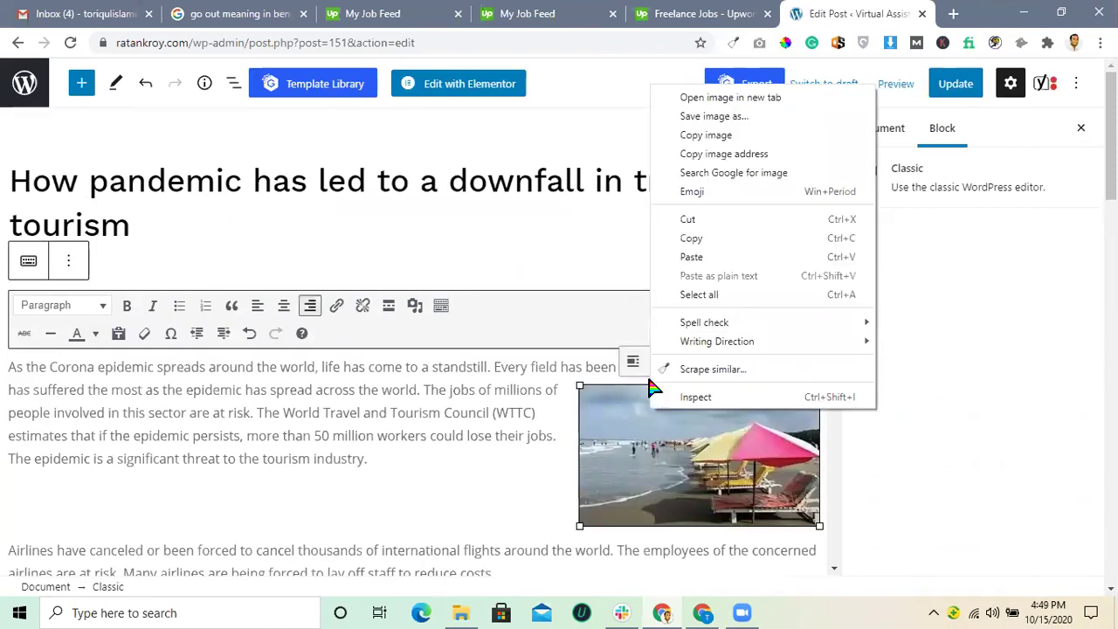
click(690, 237)
scroll(614, 376, down, 4)
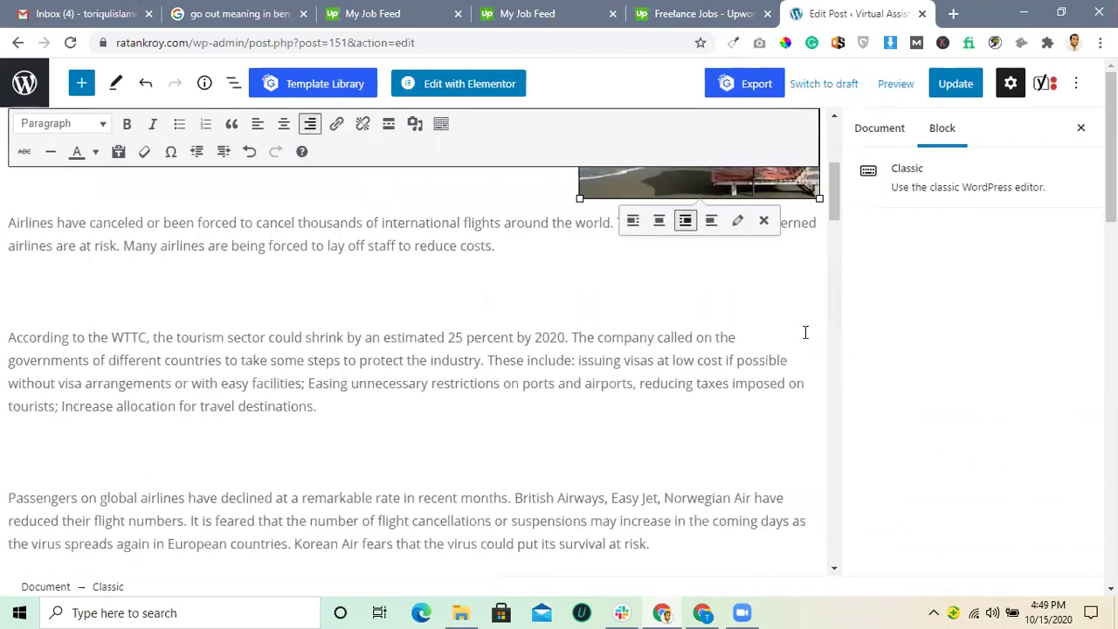
click(771, 336)
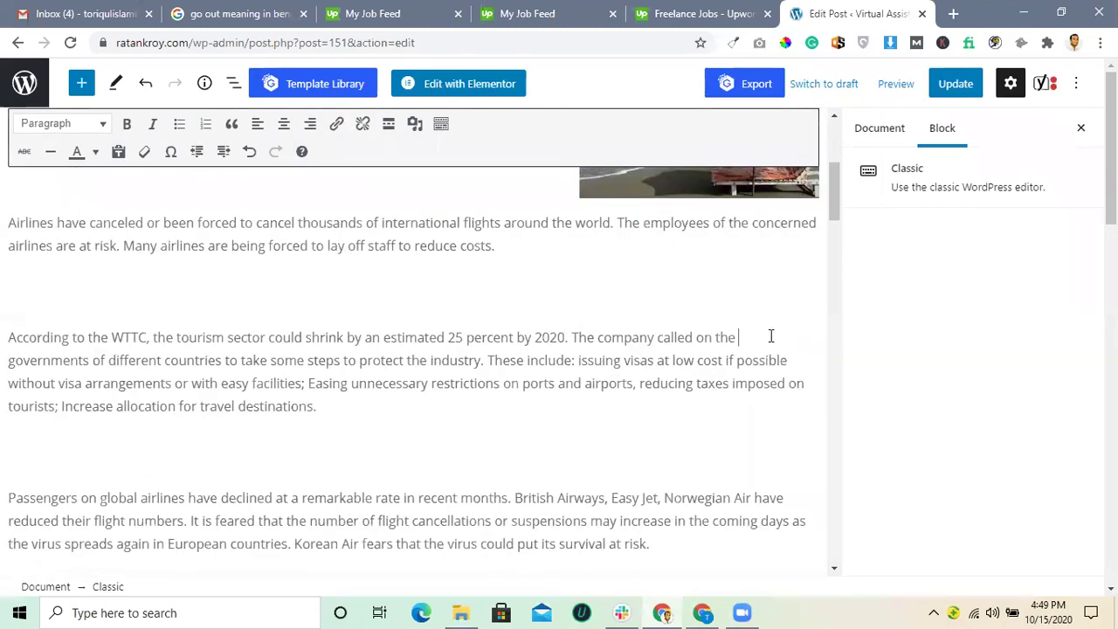
click(723, 338)
key(ctrl+v)
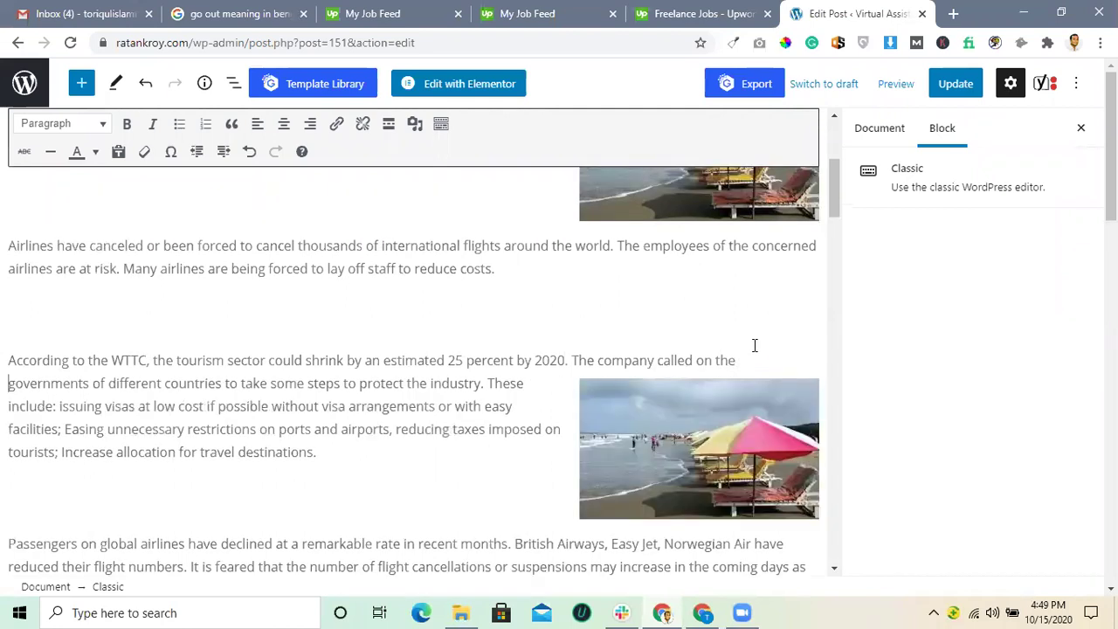
Align the pasted image left so the WTTC text wraps beside it.
click(716, 414)
click(718, 393)
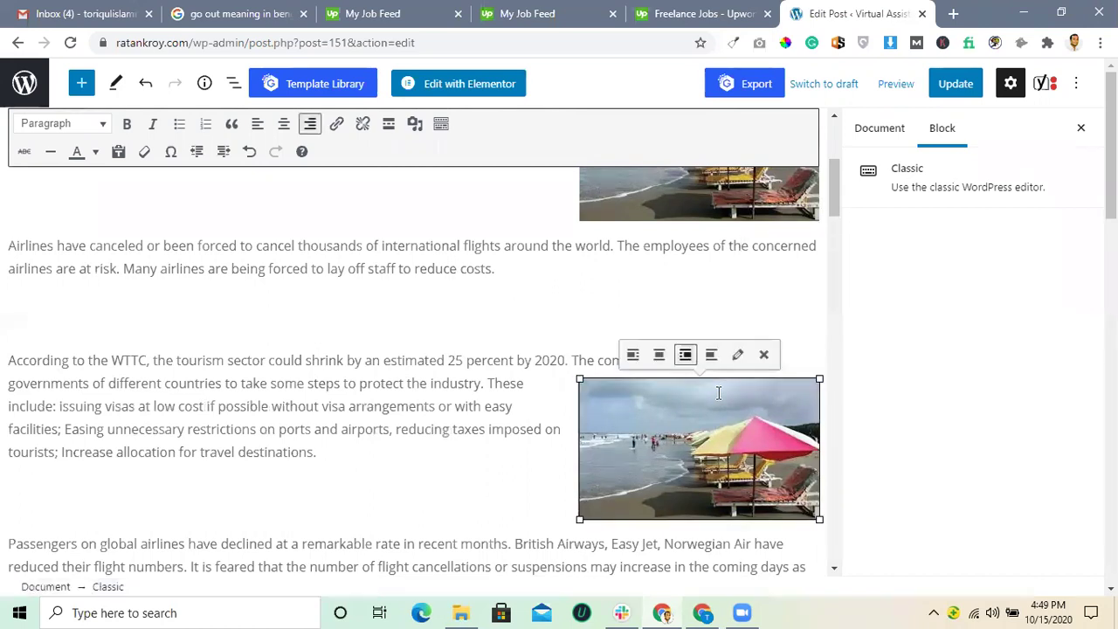
click(694, 474)
click(658, 355)
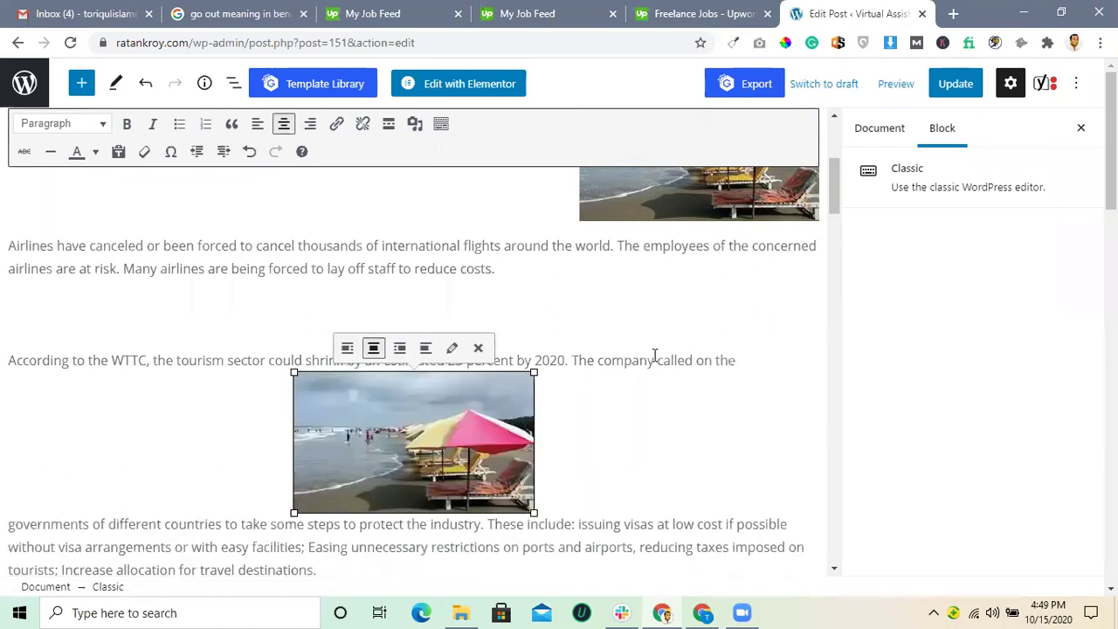
click(345, 350)
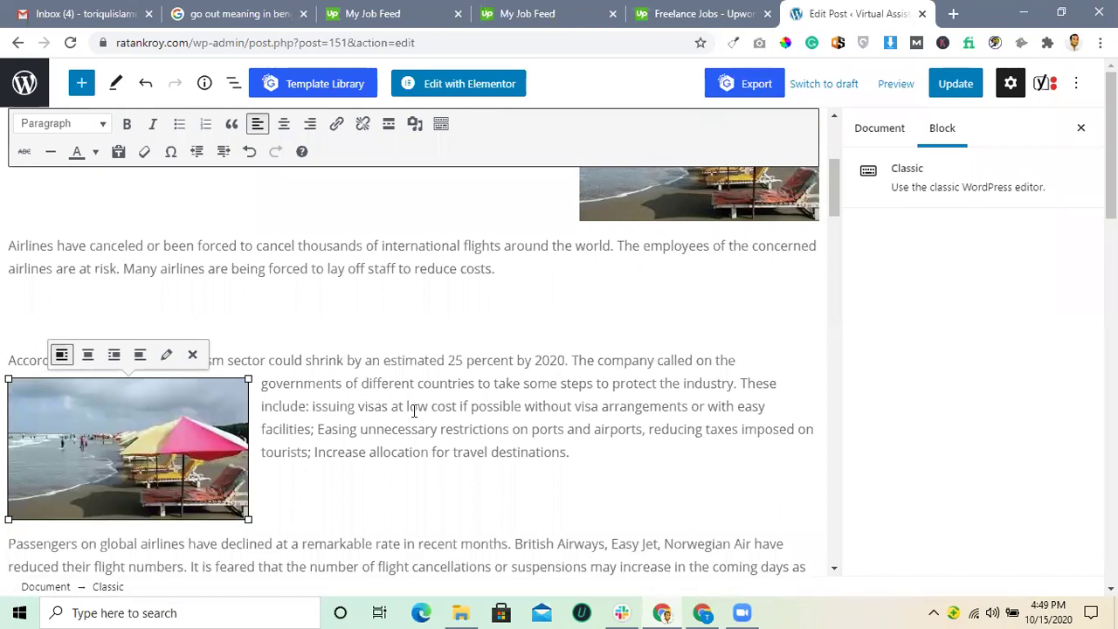
Delete the original top-right beach image.
click(661, 205)
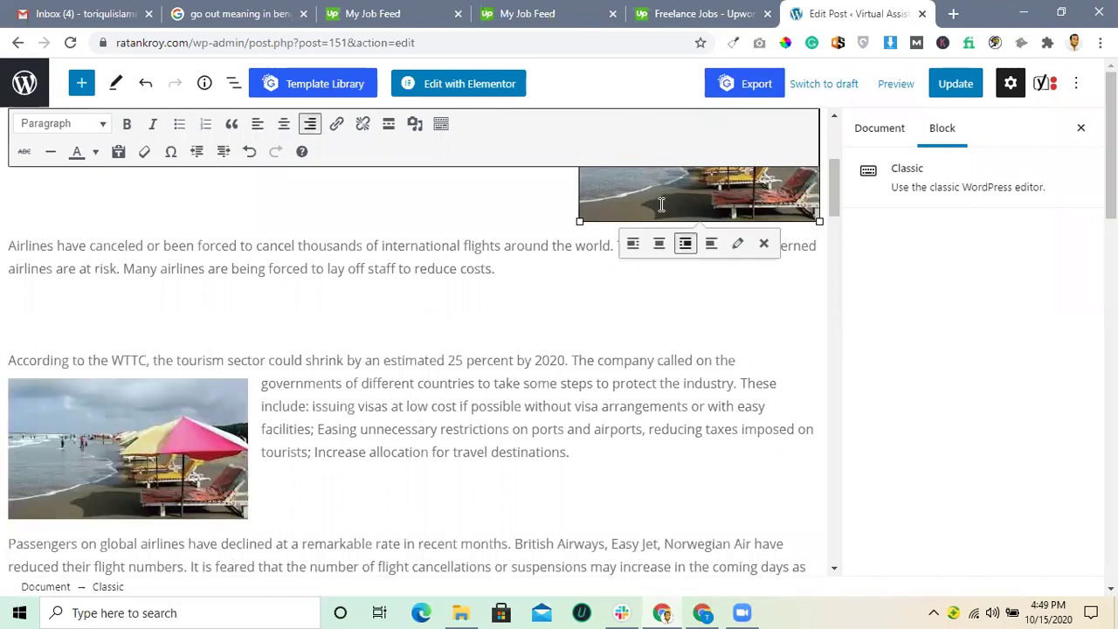
key(Delete)
click(202, 441)
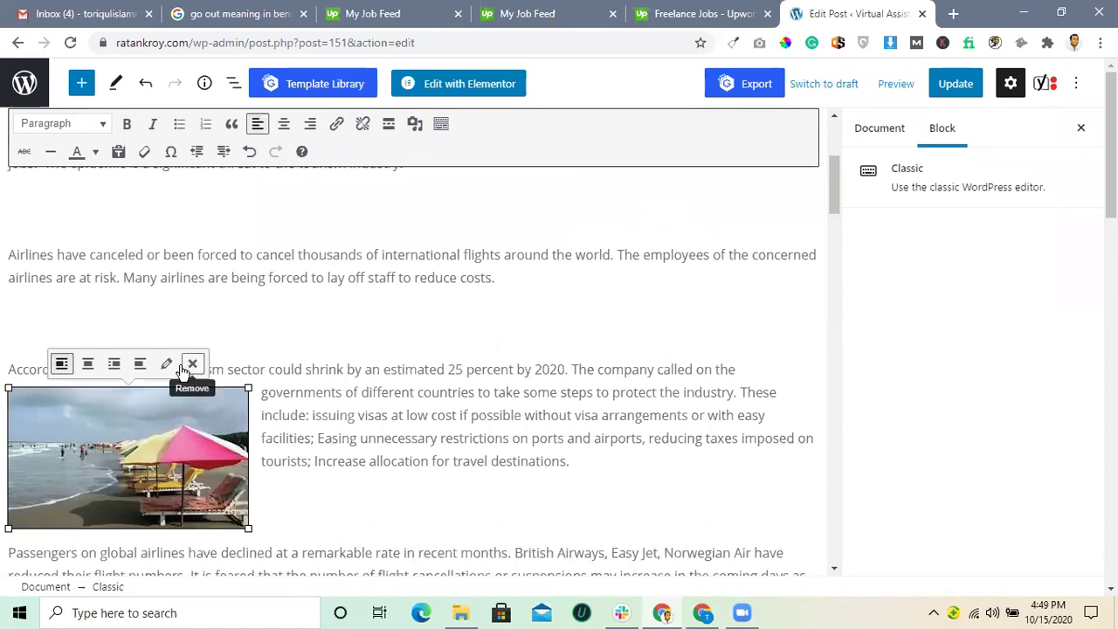
Cut the beach image from the WTTC paragraph and place it before the first paragraph.
right_click(178, 411)
click(218, 244)
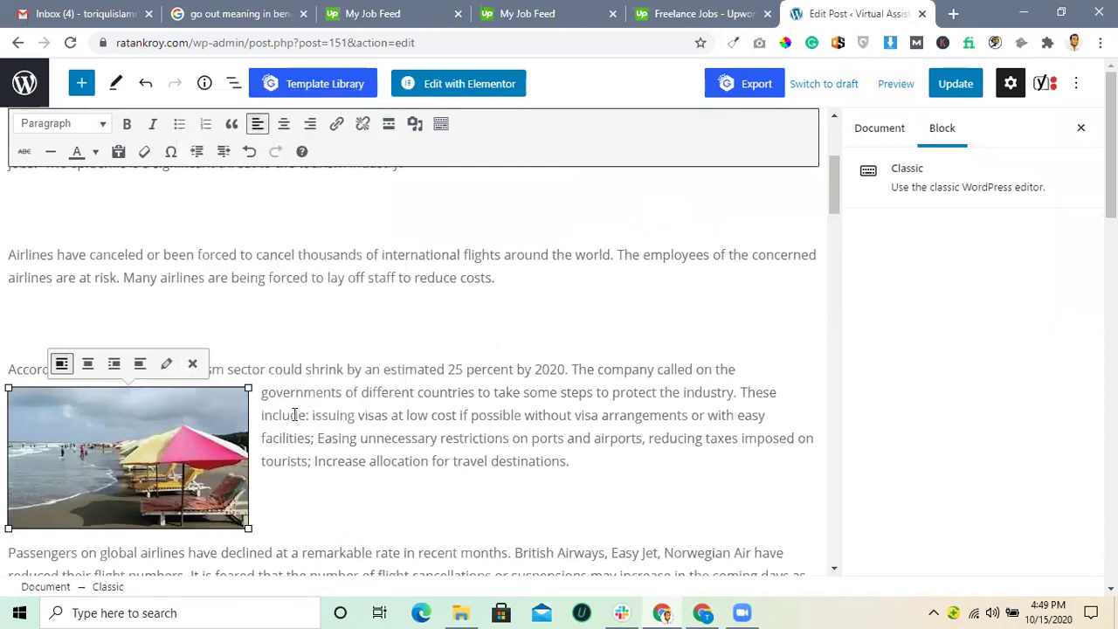
scroll(287, 412, up, 3)
scroll(288, 411, down, 6)
right_click(123, 234)
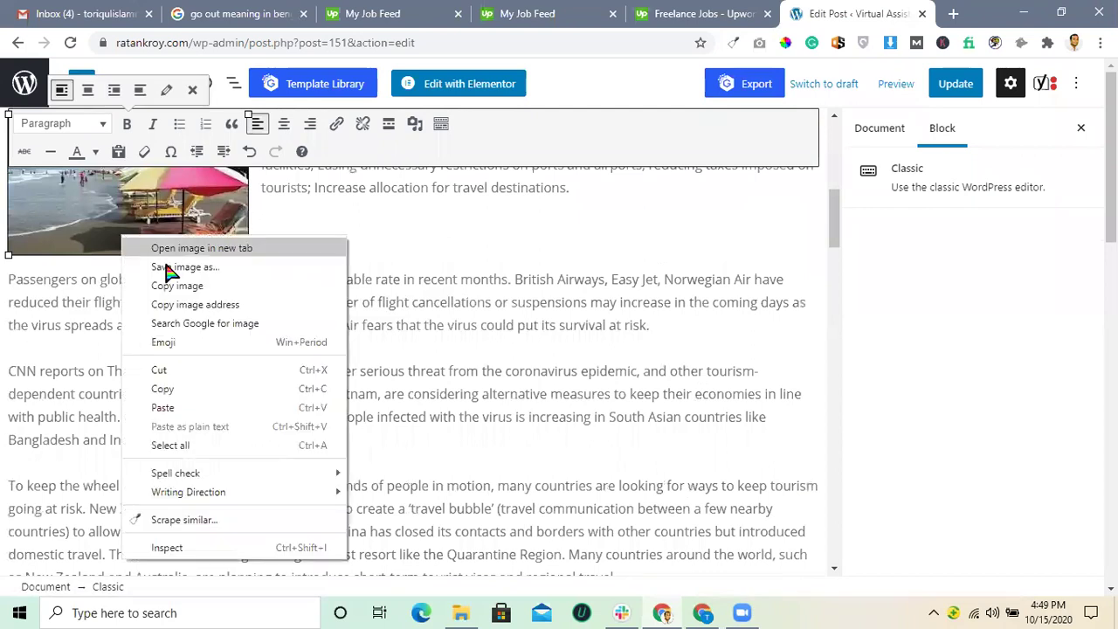
click(156, 366)
scroll(251, 431, up, 6)
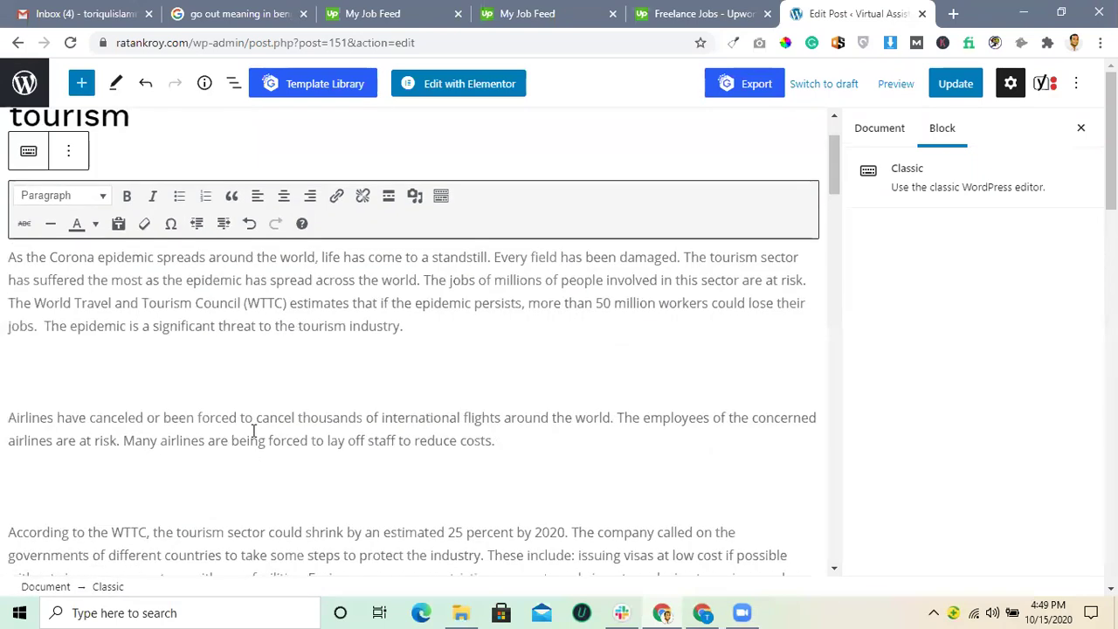
click(7, 371)
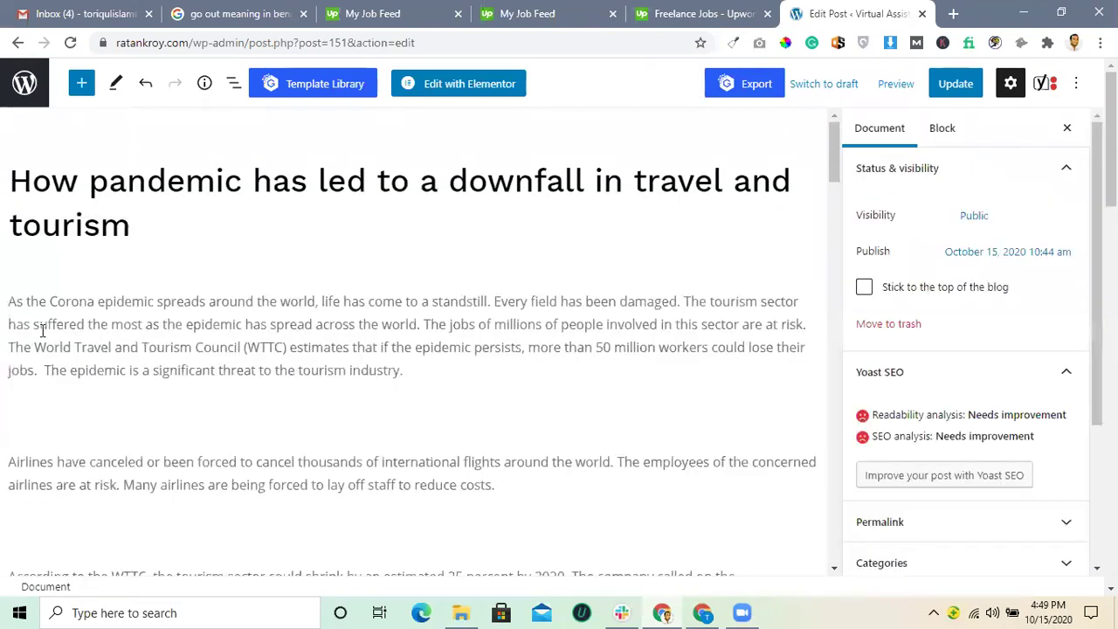
click(13, 302)
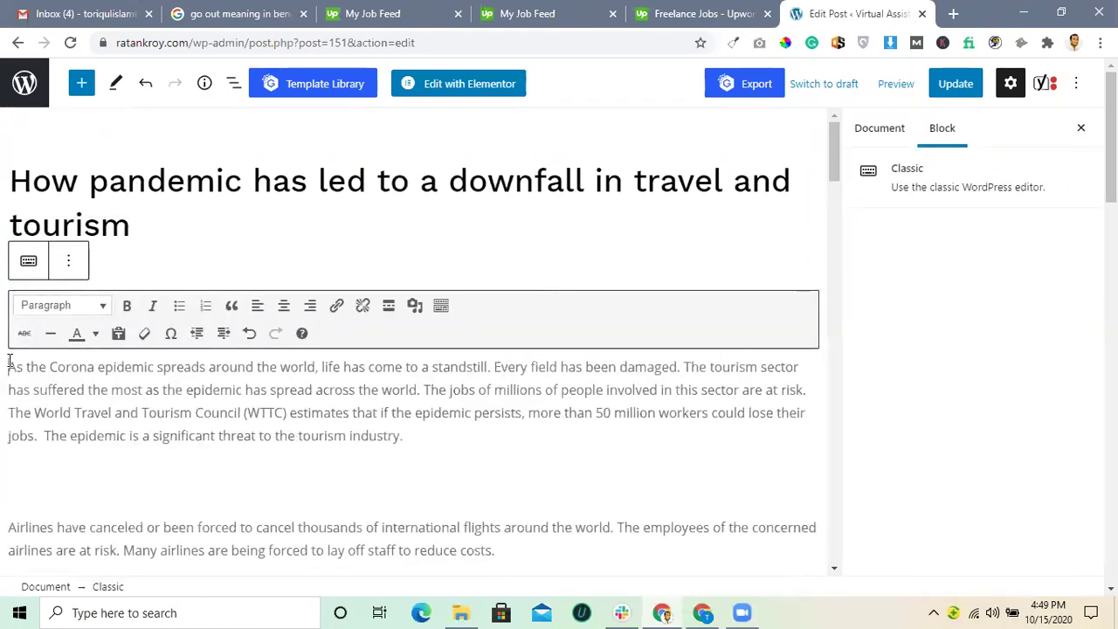
key(Return)
key(Return)
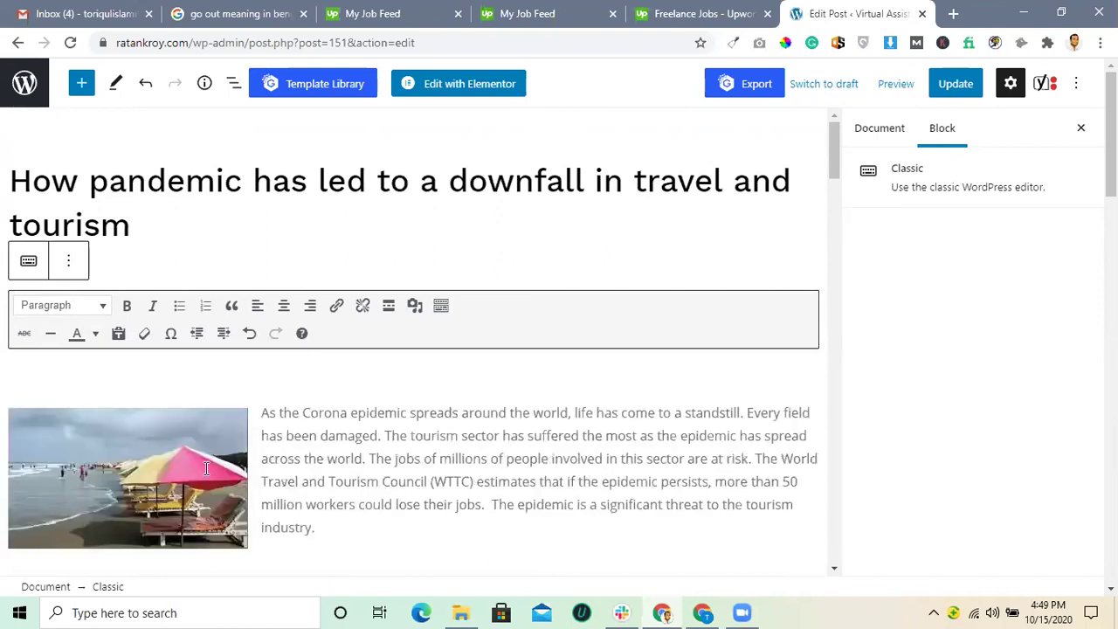
Push the first paragraph's text down below the beach image with line breaks.
scroll(201, 467, down, 2)
scroll(223, 463, up, 1)
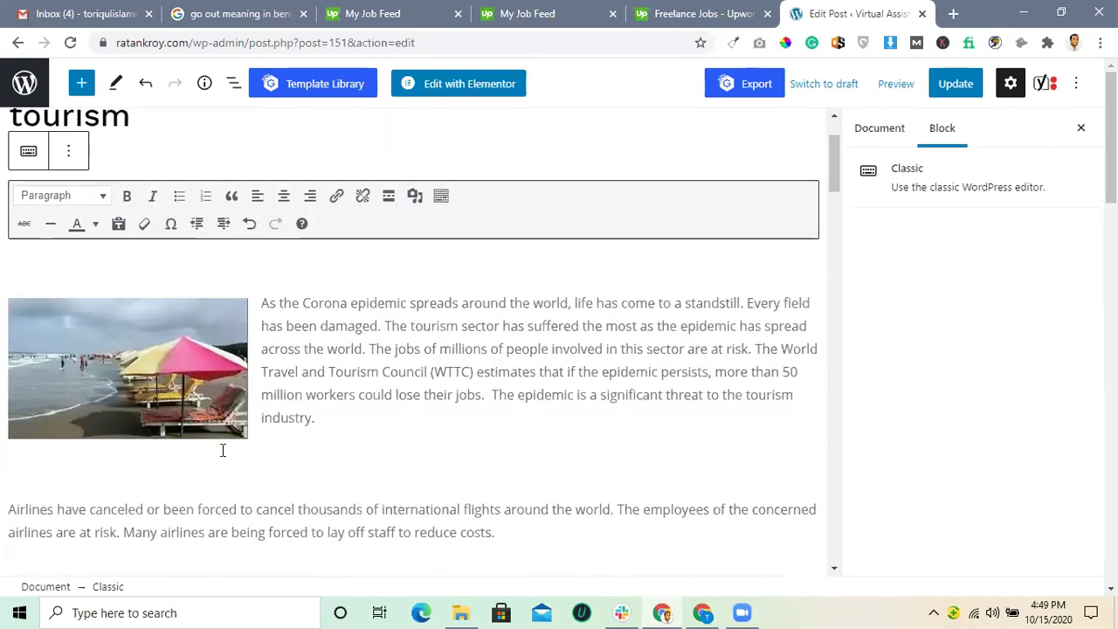
click(107, 377)
click(262, 304)
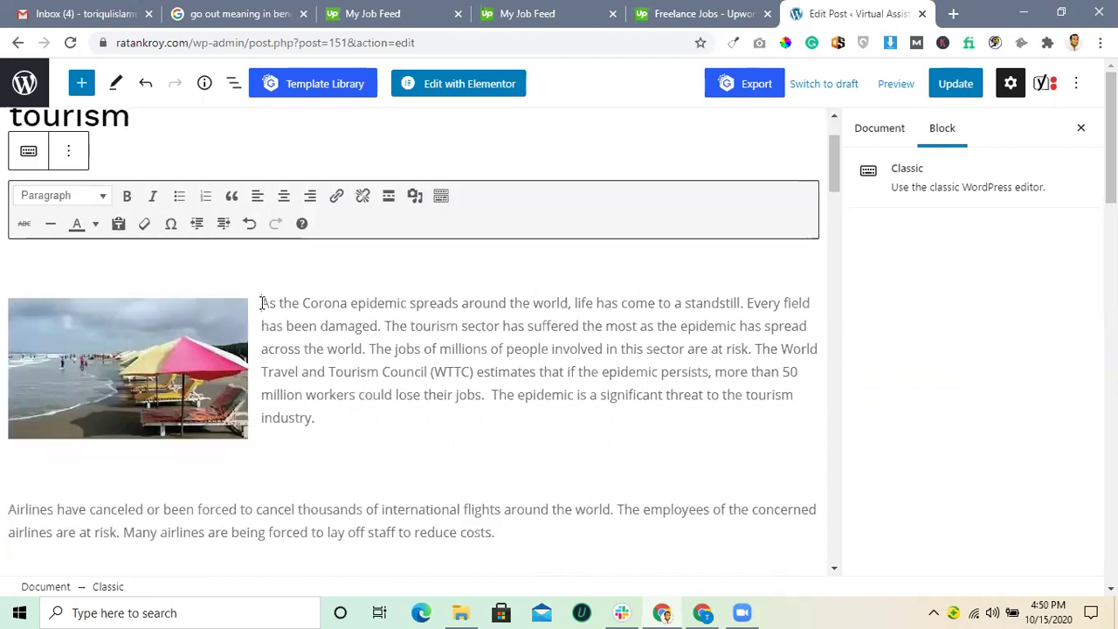
key(Return)
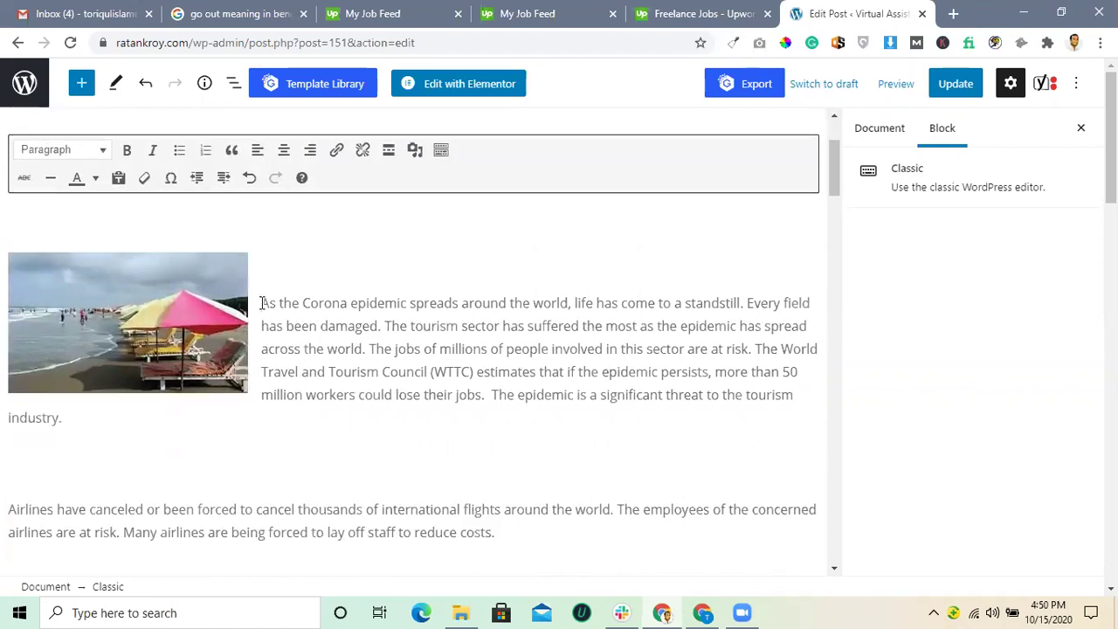
key(Return)
key(Return)
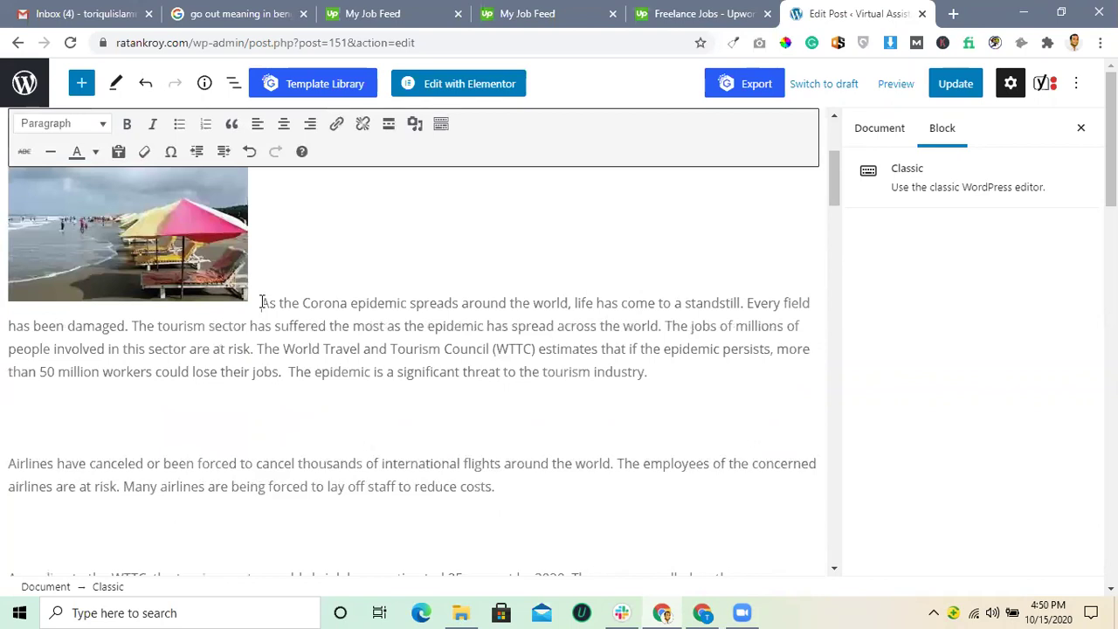
key(Return)
Enlarge the beach image and start the paragraph at 'As' below it.
scroll(297, 338, up, 3)
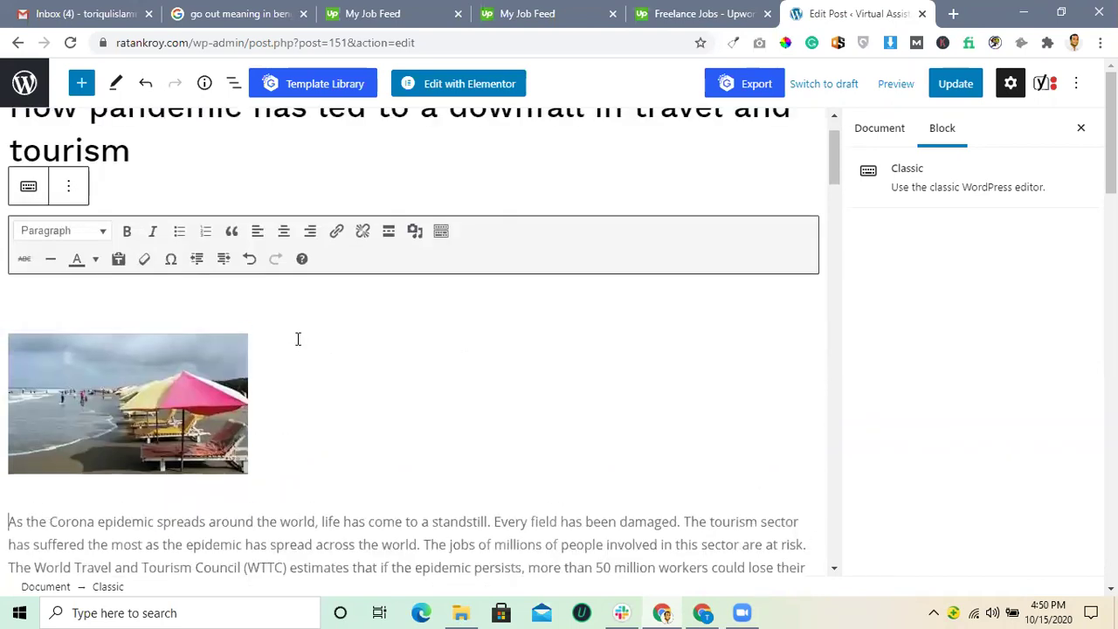
click(165, 369)
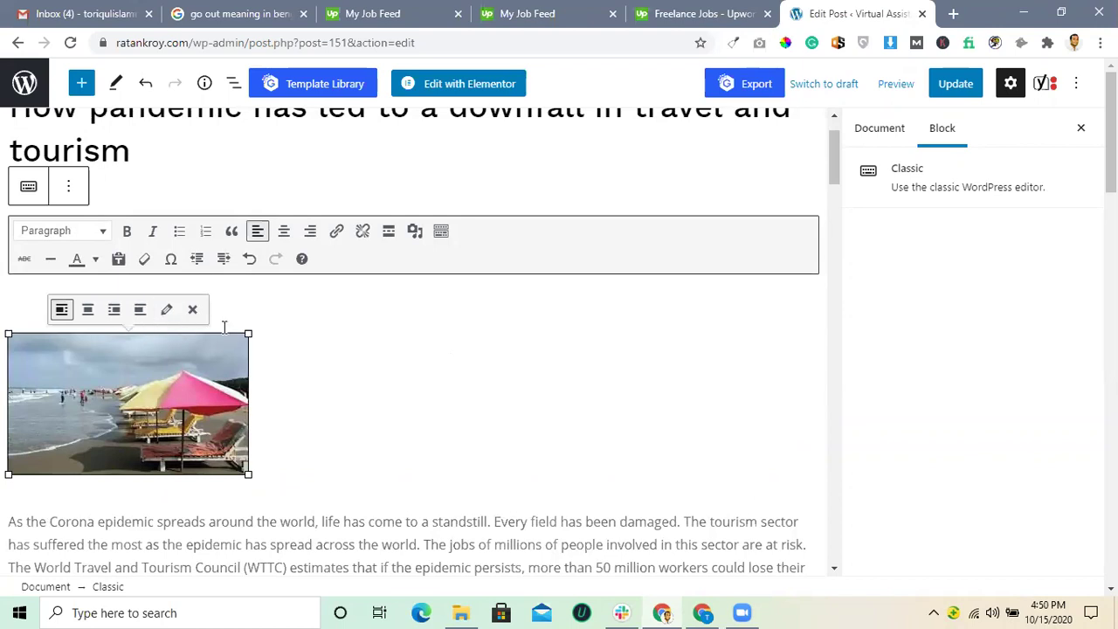
drag(246, 334, 358, 348)
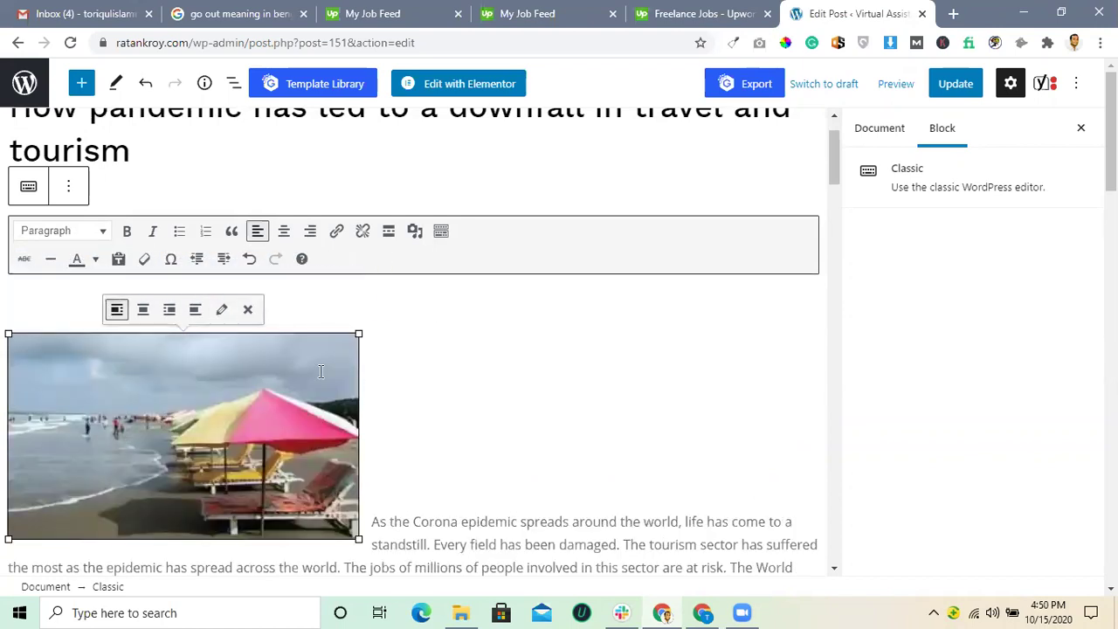
click(370, 521)
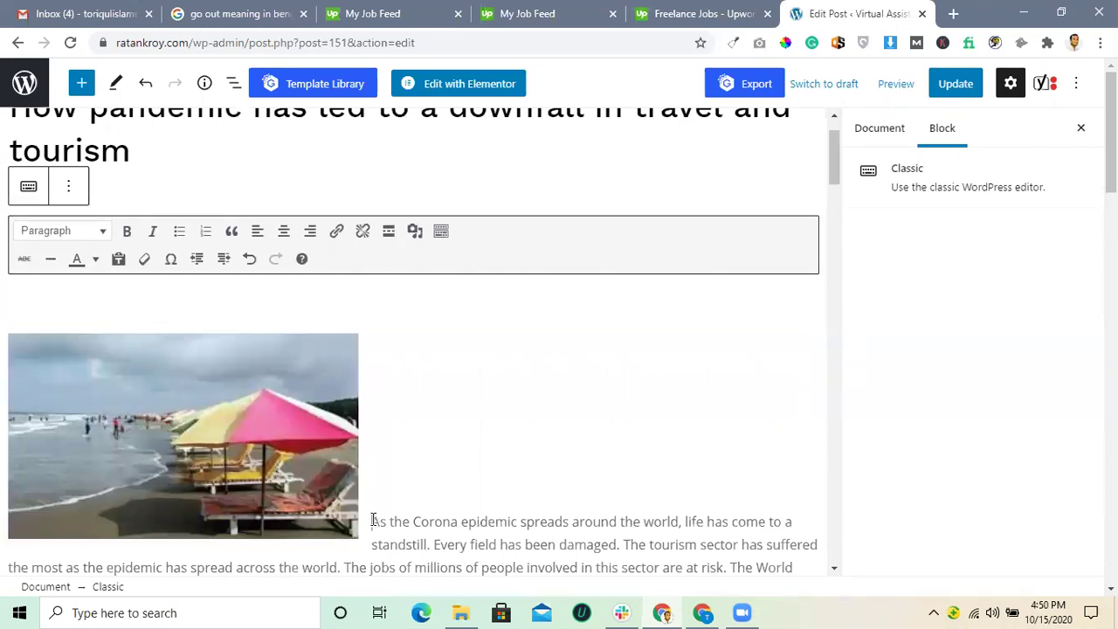
key(Return)
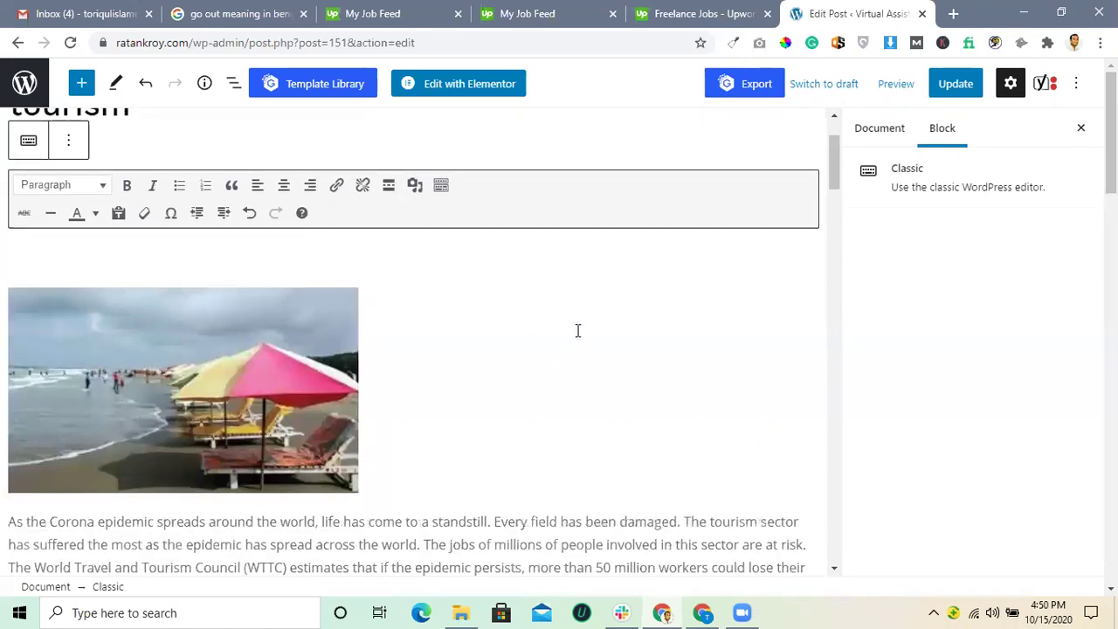
Minimize Chrome and open the Irresponsive Student list document from the desktop.
click(1024, 12)
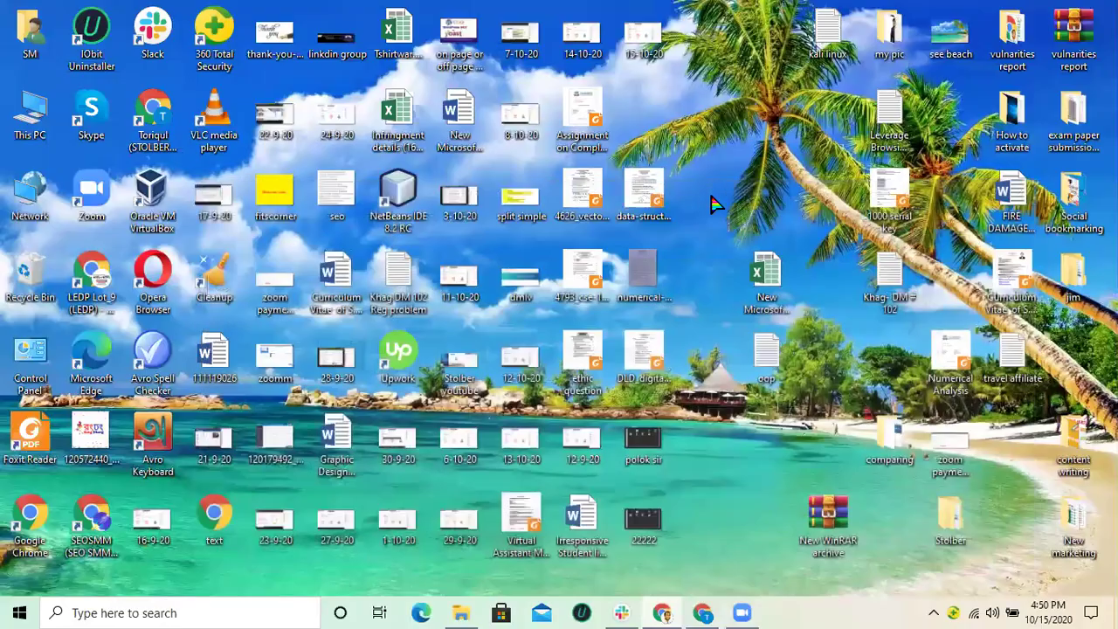
double_click(588, 533)
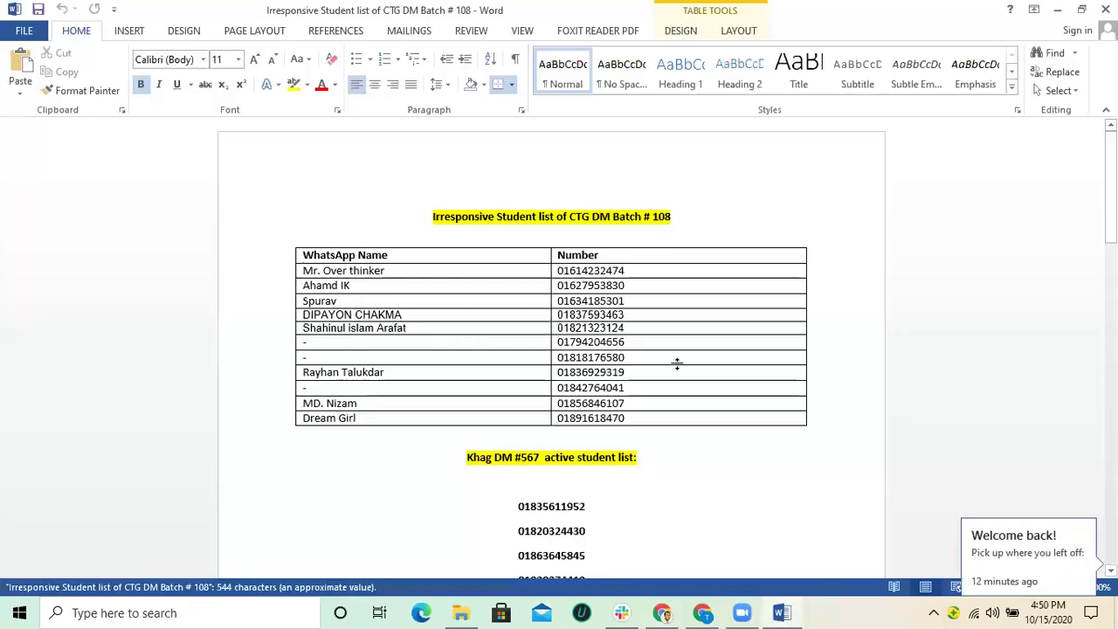
scroll(677, 362, down, 6)
scroll(679, 369, up, 6)
scroll(679, 370, down, 2)
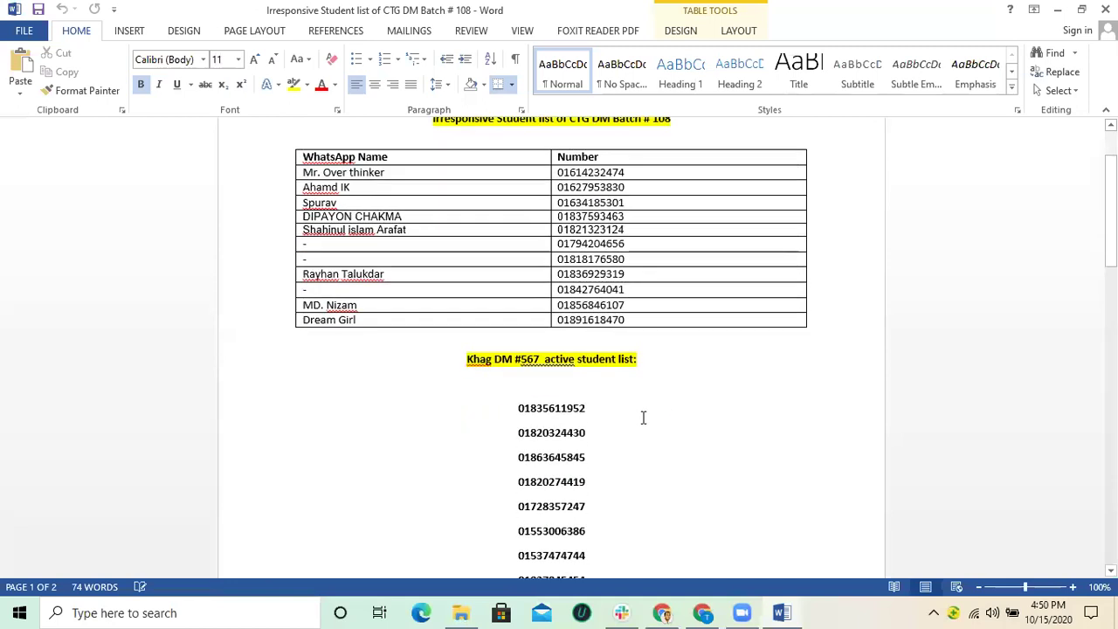
Put the cursor on the empty line under the Khag DM #567 heading and show the Insert ribbon.
click(588, 382)
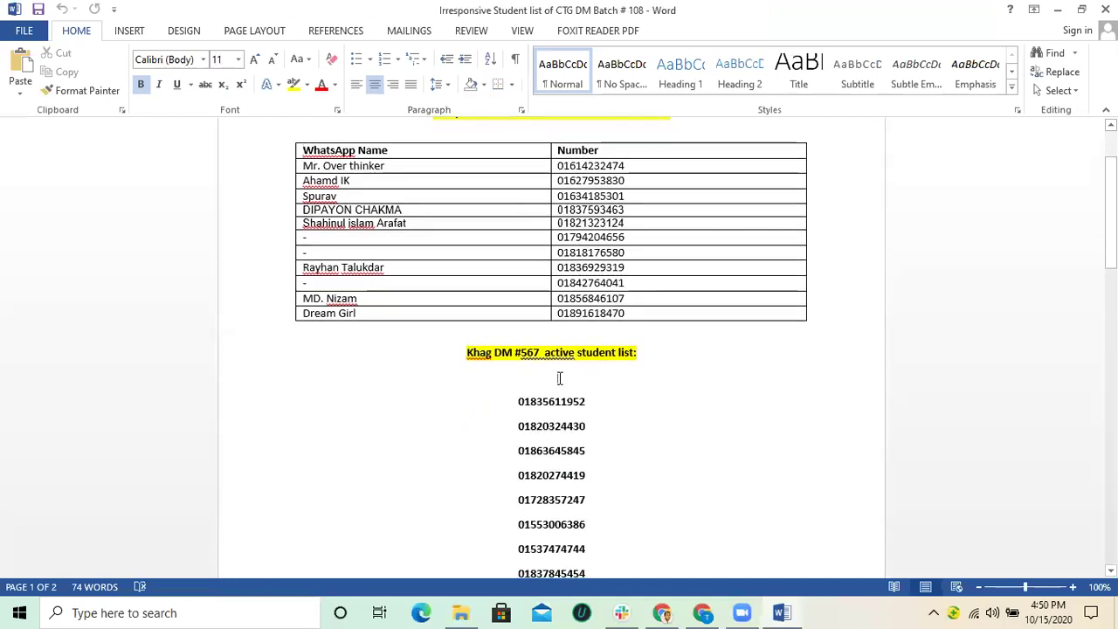
double_click(560, 377)
click(570, 387)
click(140, 36)
Insert the 21-9-20 screenshot via Insert > Pictures.
click(149, 79)
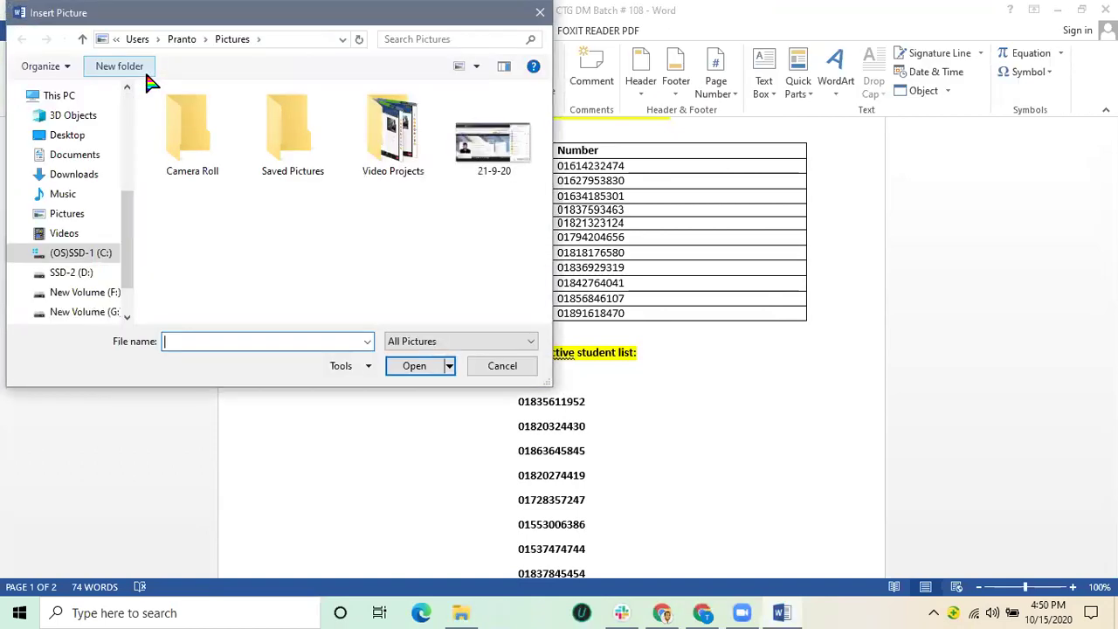
double_click(489, 146)
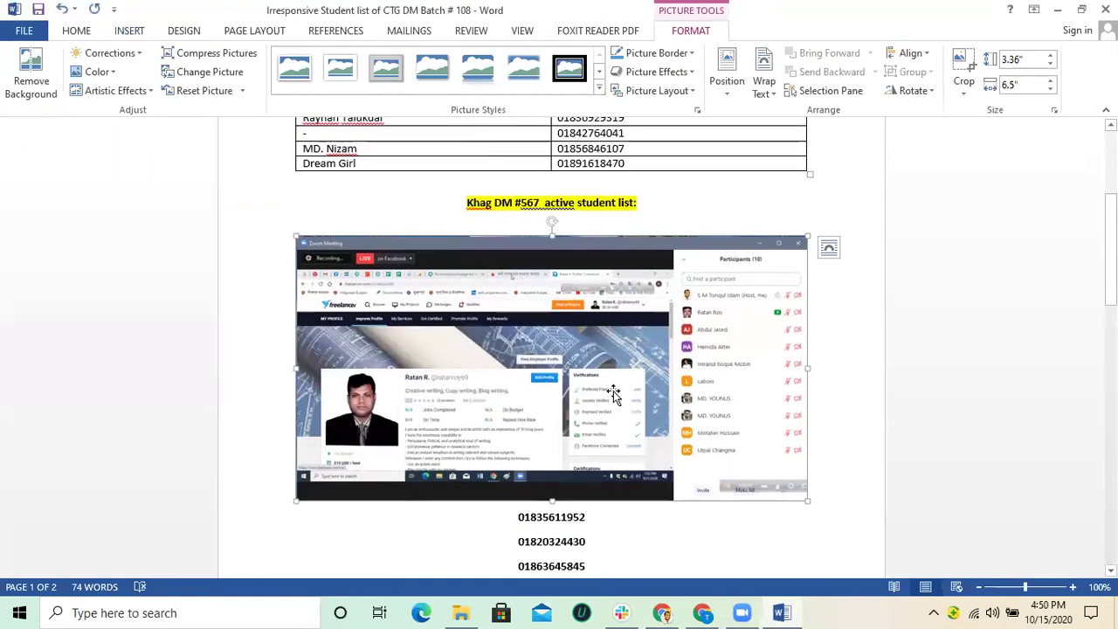
scroll(615, 392, down, 3)
scroll(629, 399, up, 4)
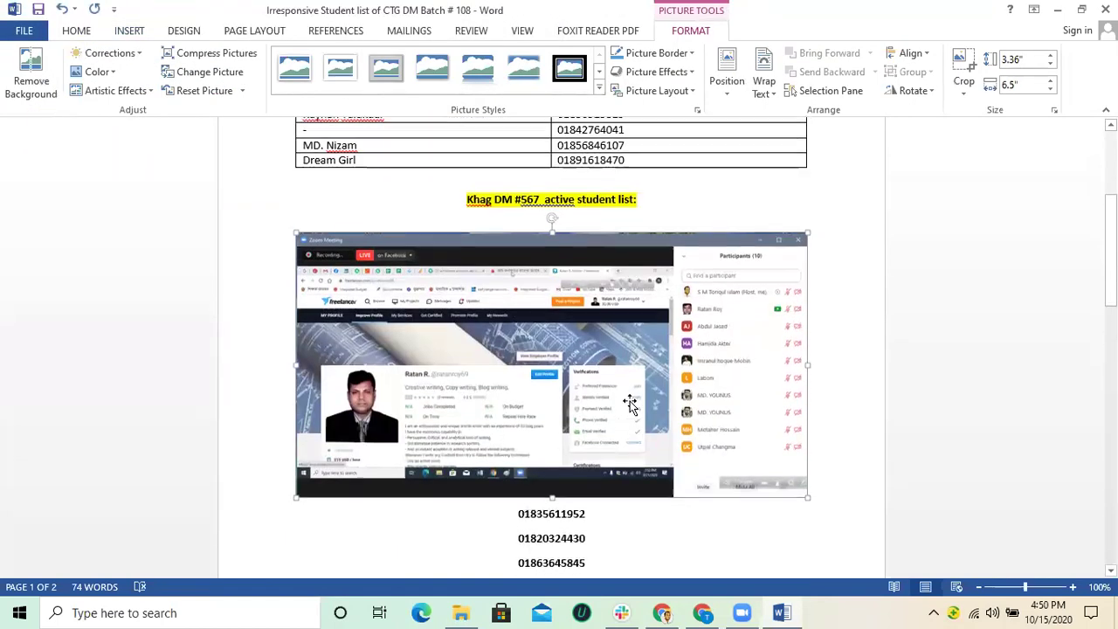
scroll(630, 399, down, 4)
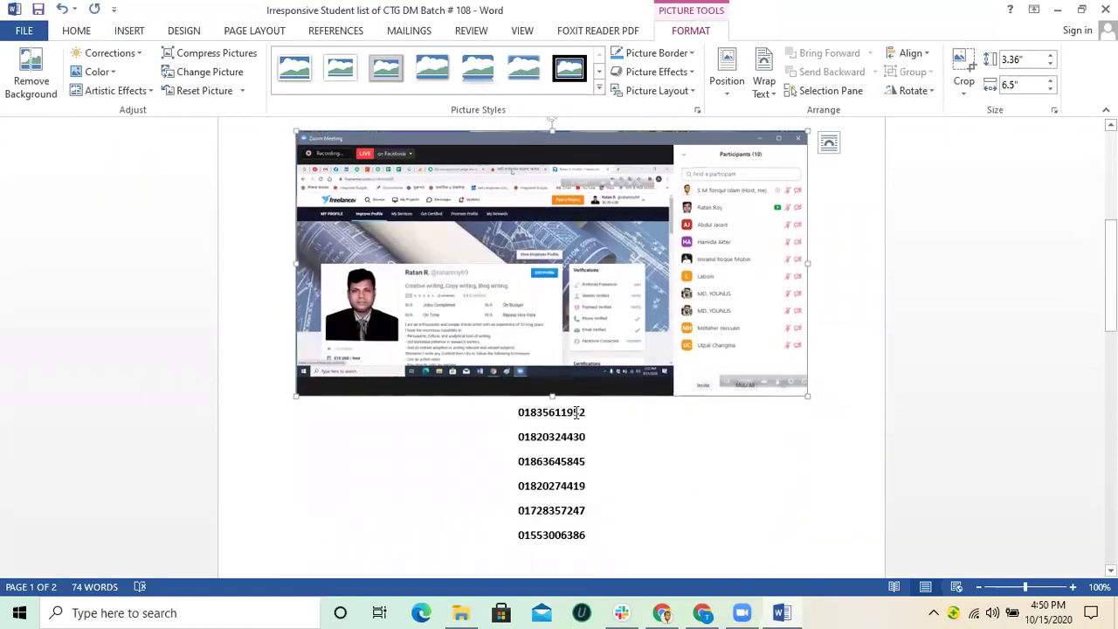
scroll(600, 452, down, 5)
scroll(599, 447, up, 6)
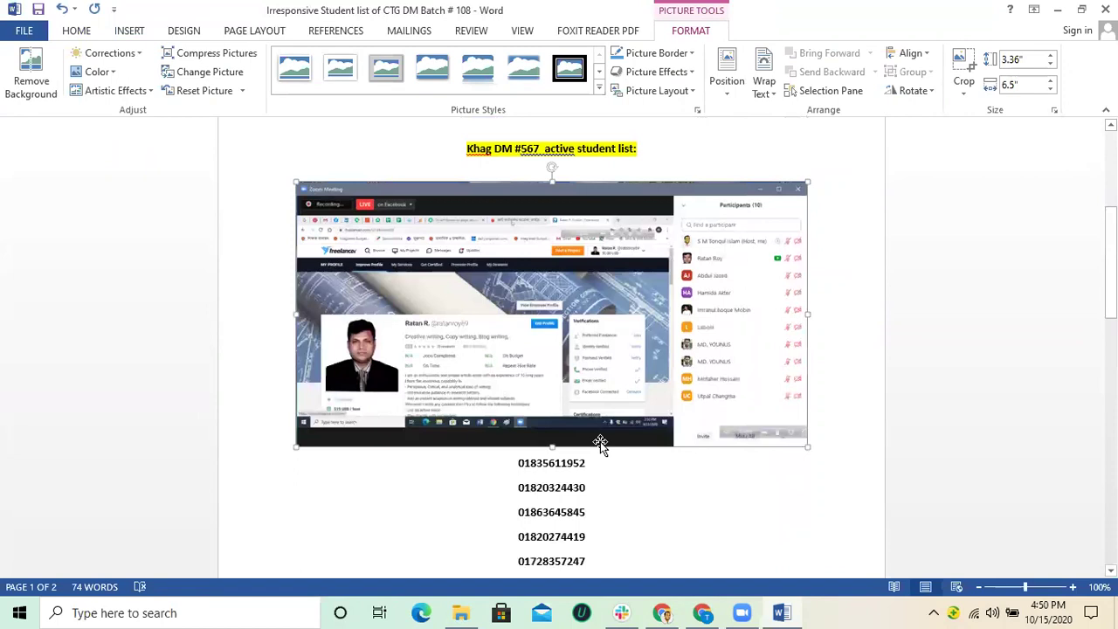
scroll(600, 443, up, 4)
drag(600, 437, 645, 302)
scroll(643, 371, down, 3)
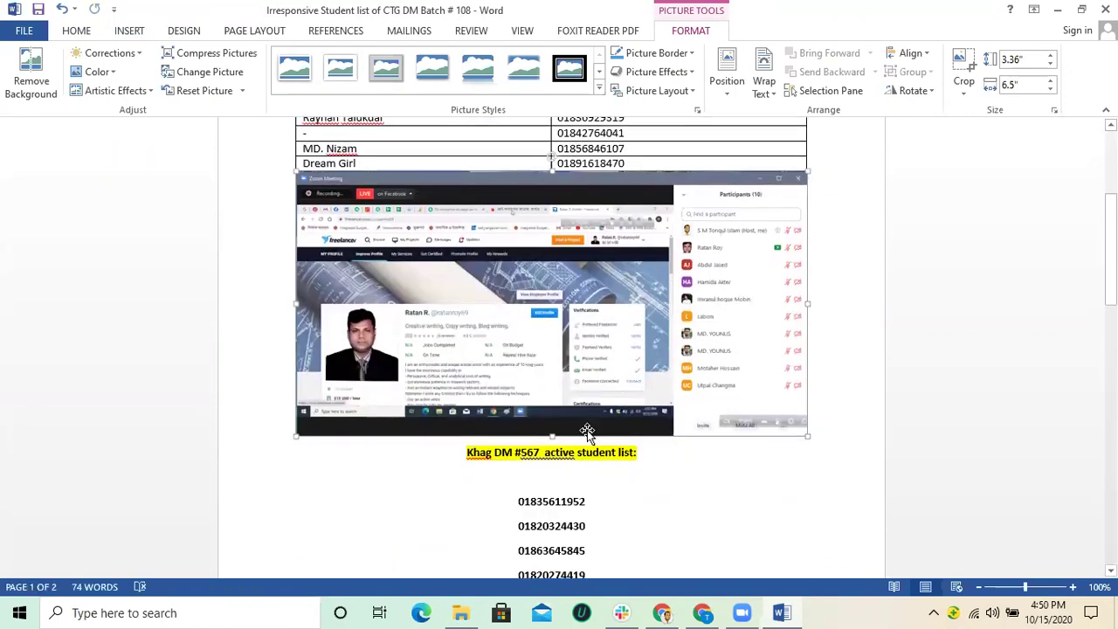
drag(548, 288, 521, 415)
drag(509, 269, 485, 388)
drag(505, 247, 474, 292)
drag(536, 189, 505, 526)
scroll(577, 446, down, 3)
scroll(579, 445, up, 3)
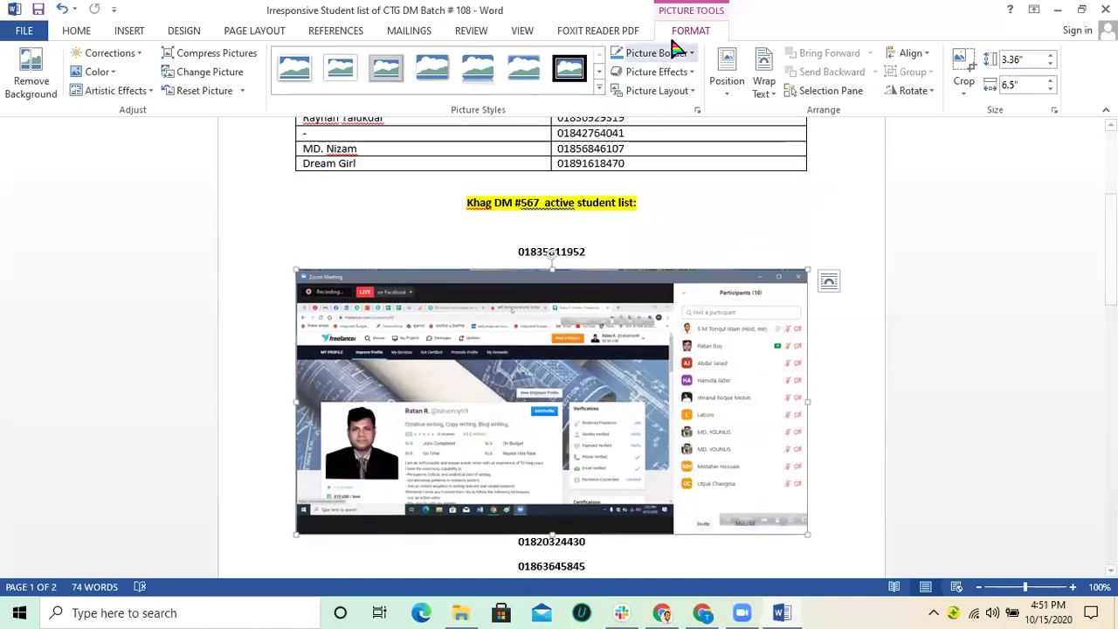
Set the screenshot's wrapping to In Front of Text and shrink it from its corner.
click(777, 103)
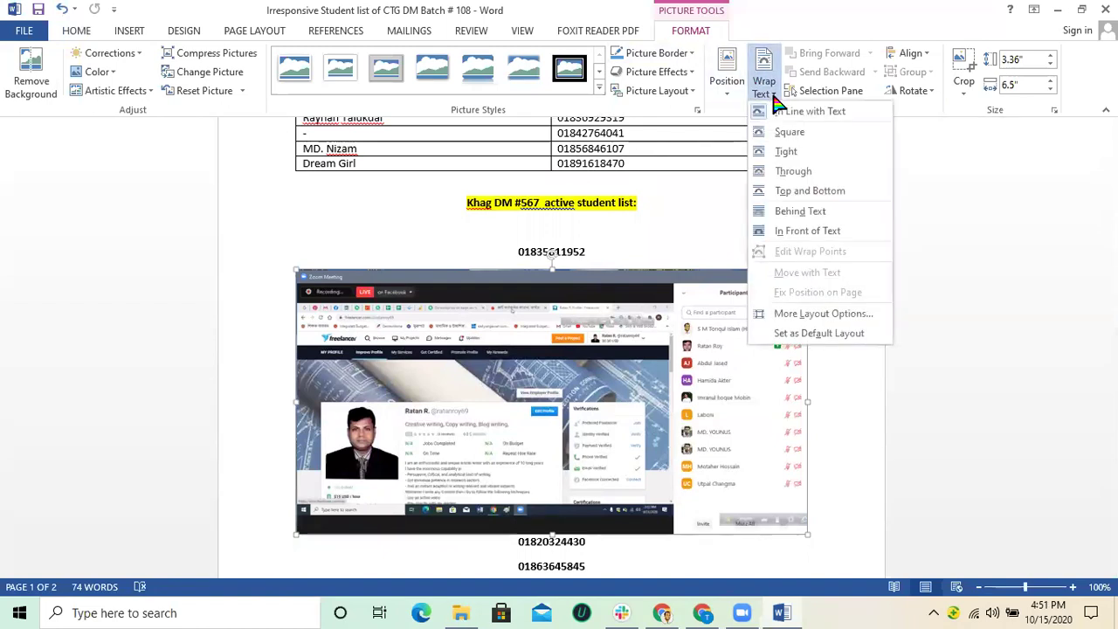
click(800, 235)
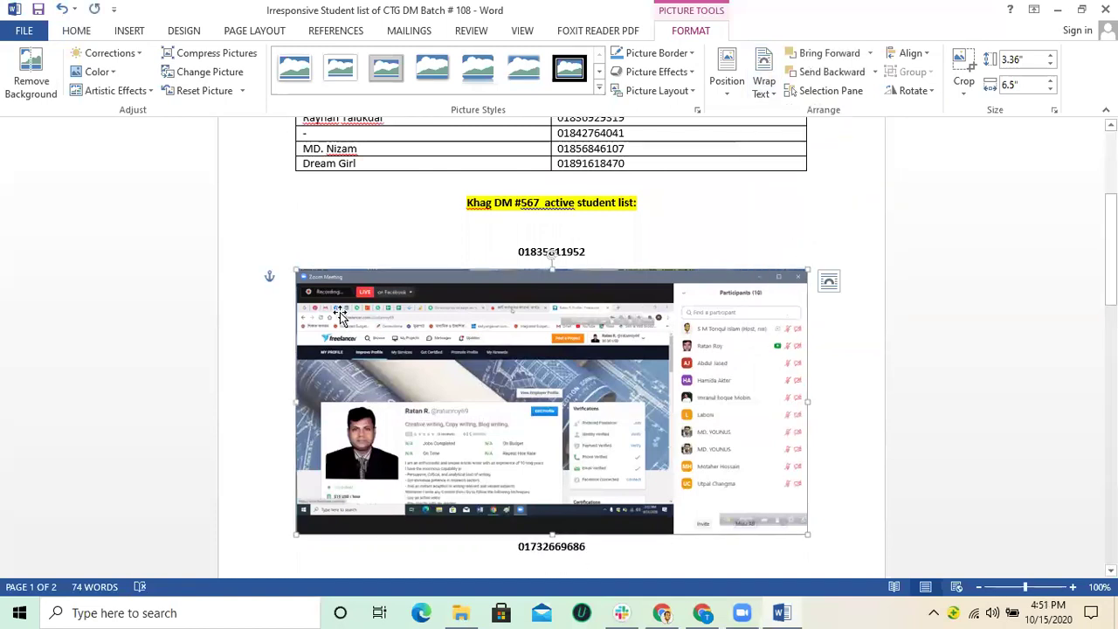
drag(295, 269, 759, 421)
drag(751, 479, 361, 311)
click(775, 419)
Move the screenshot beside the top phone numbers under the Khag DM #567 heading.
drag(385, 276, 365, 485)
scroll(681, 354, down, 3)
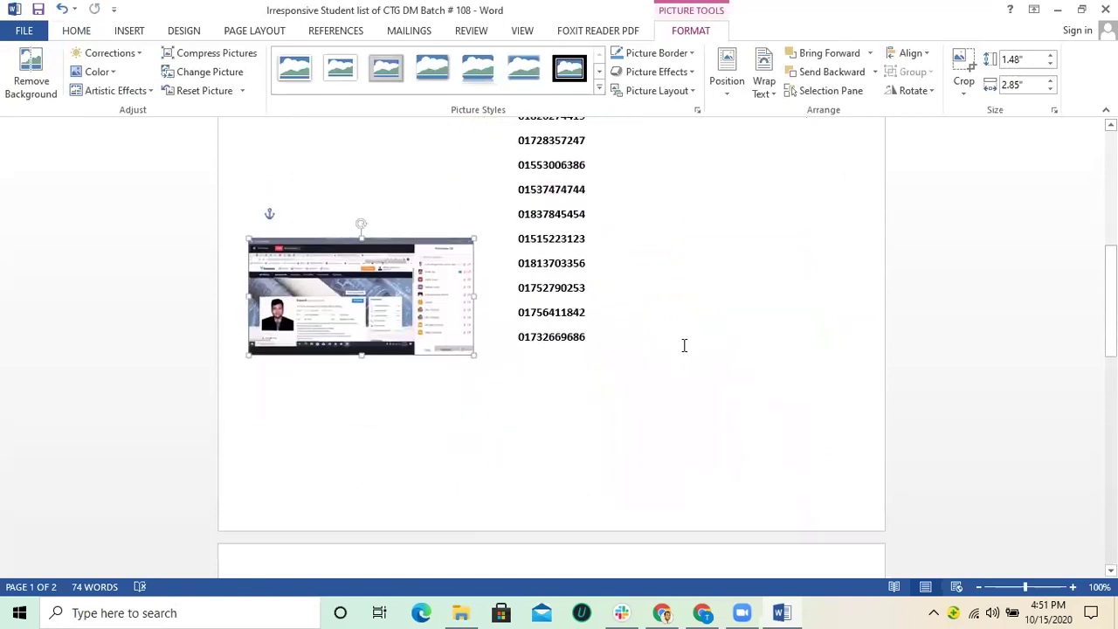
drag(391, 282, 728, 159)
scroll(670, 335, down, 8)
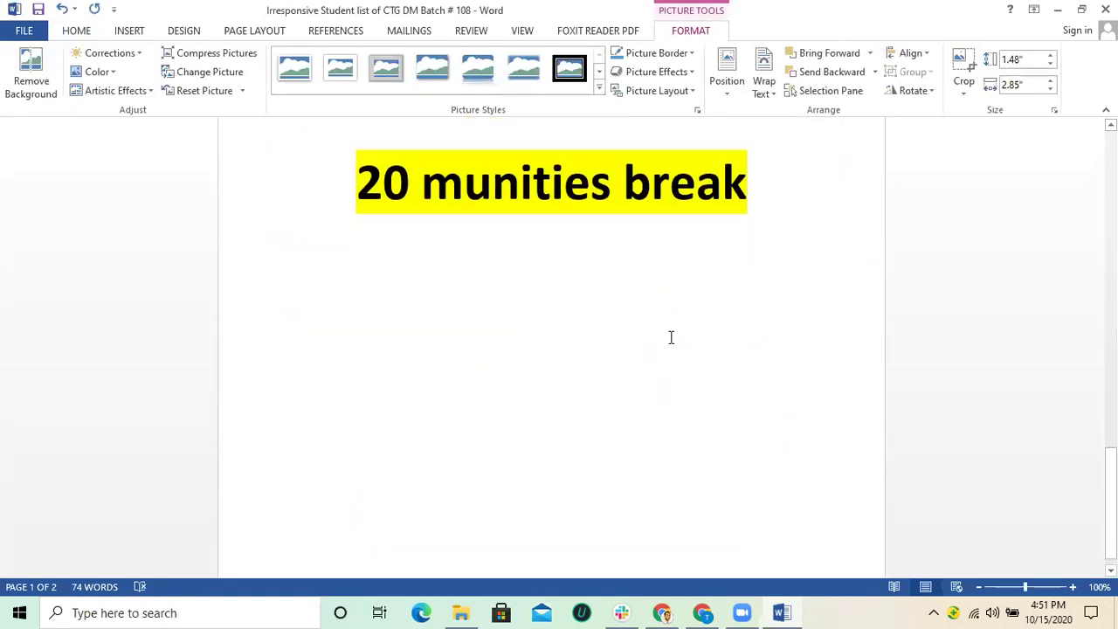
scroll(691, 323, up, 10)
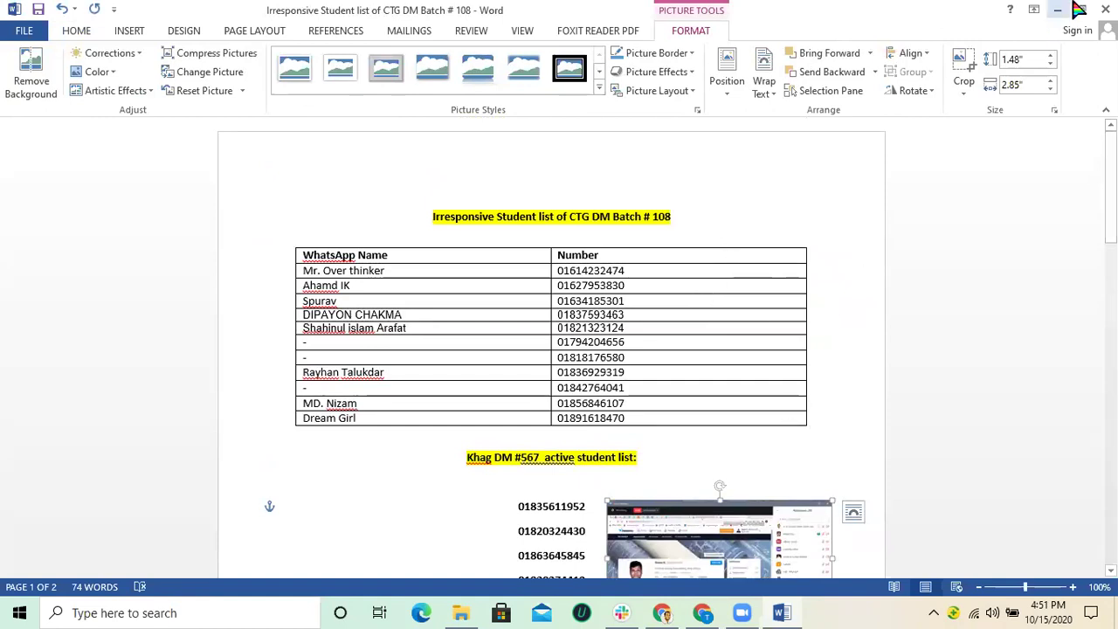
Close the student list without saving and open the 111119026 document from the desktop.
click(1104, 9)
click(560, 343)
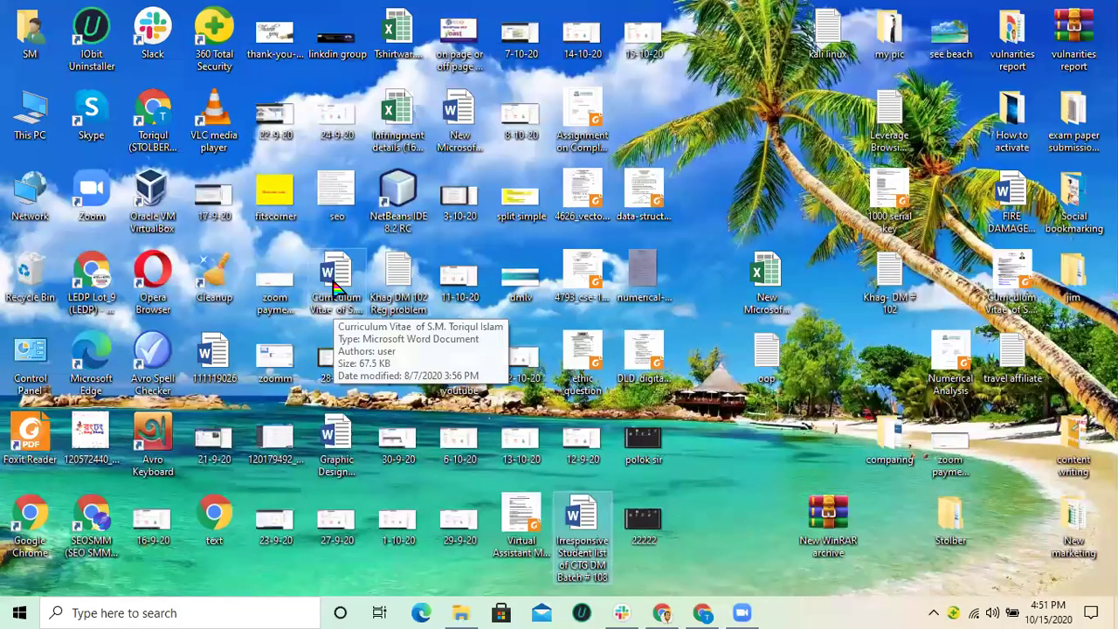
click(348, 443)
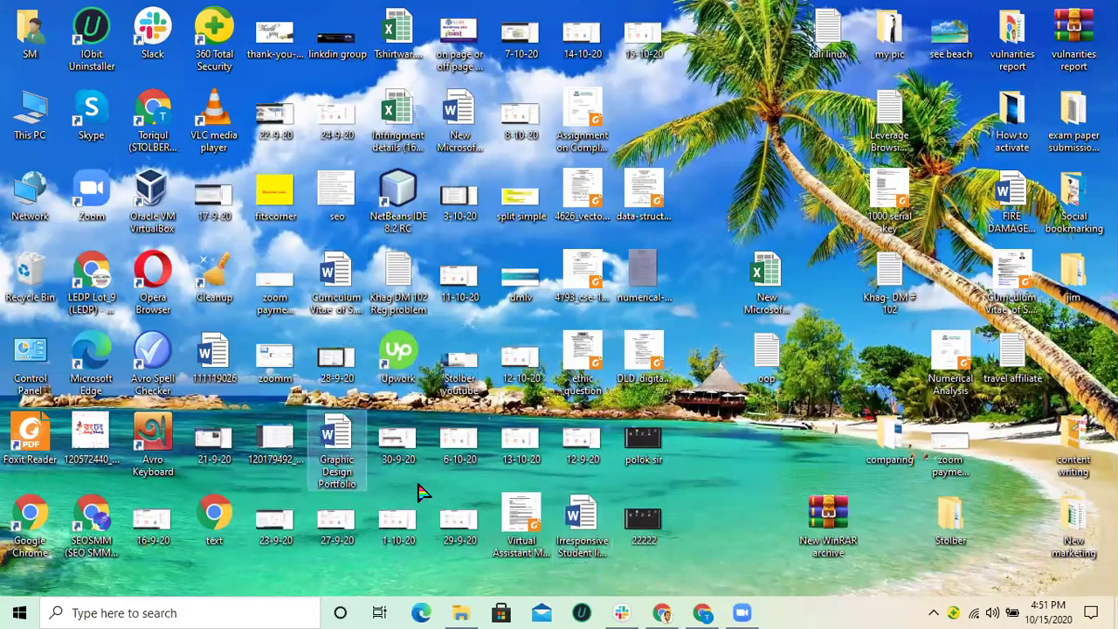
click(210, 354)
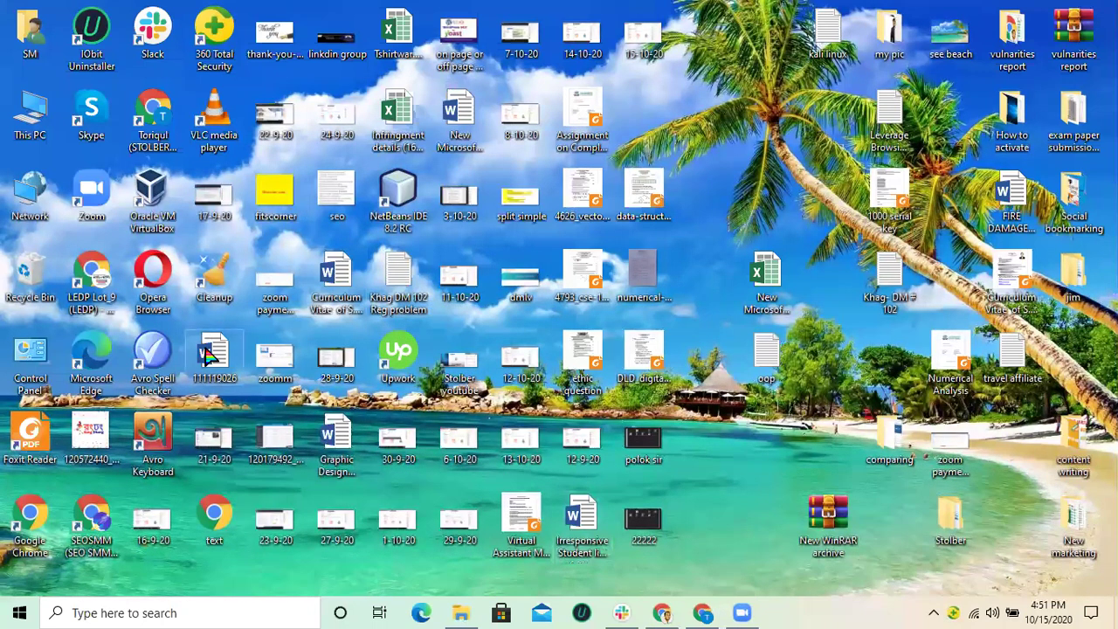
double_click(209, 354)
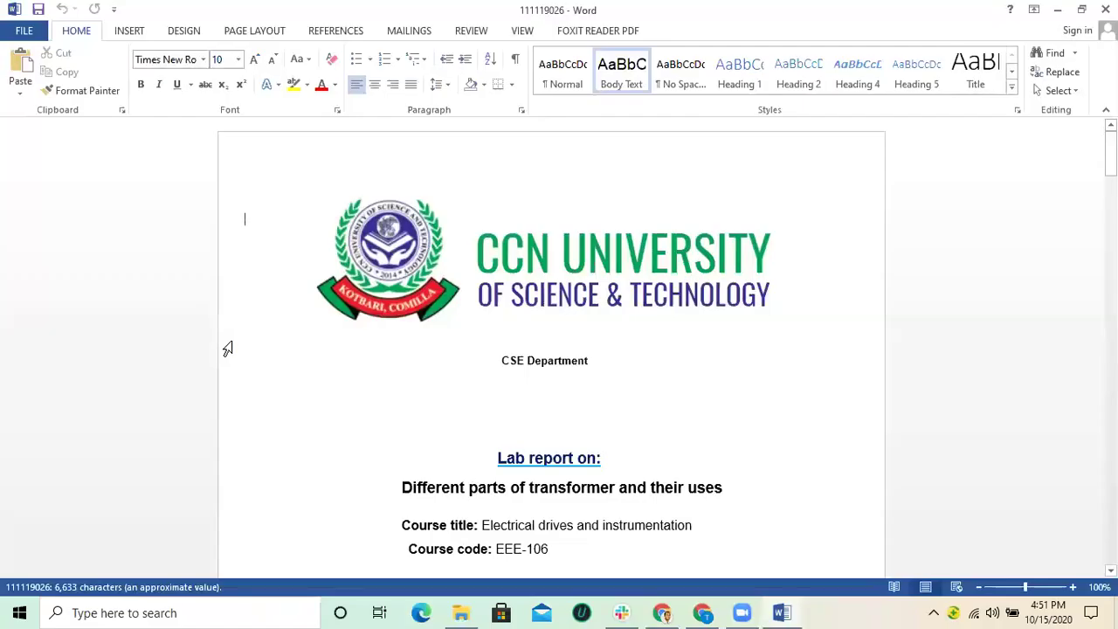
Scroll to page 4's transformer parts list and Core section.
scroll(542, 344, down, 20)
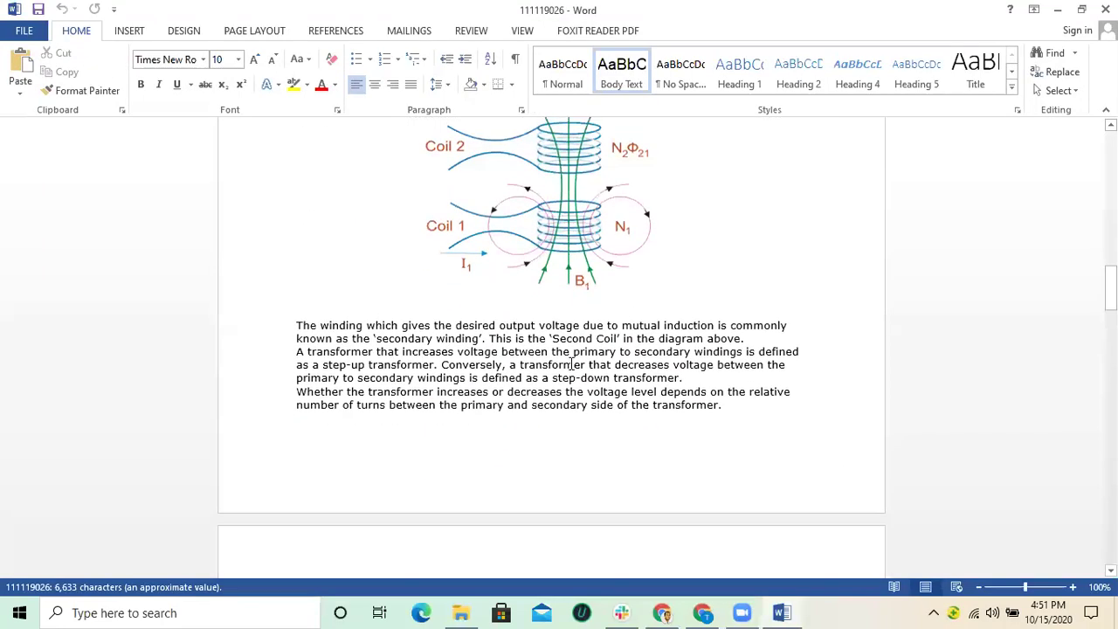
scroll(583, 386, down, 20)
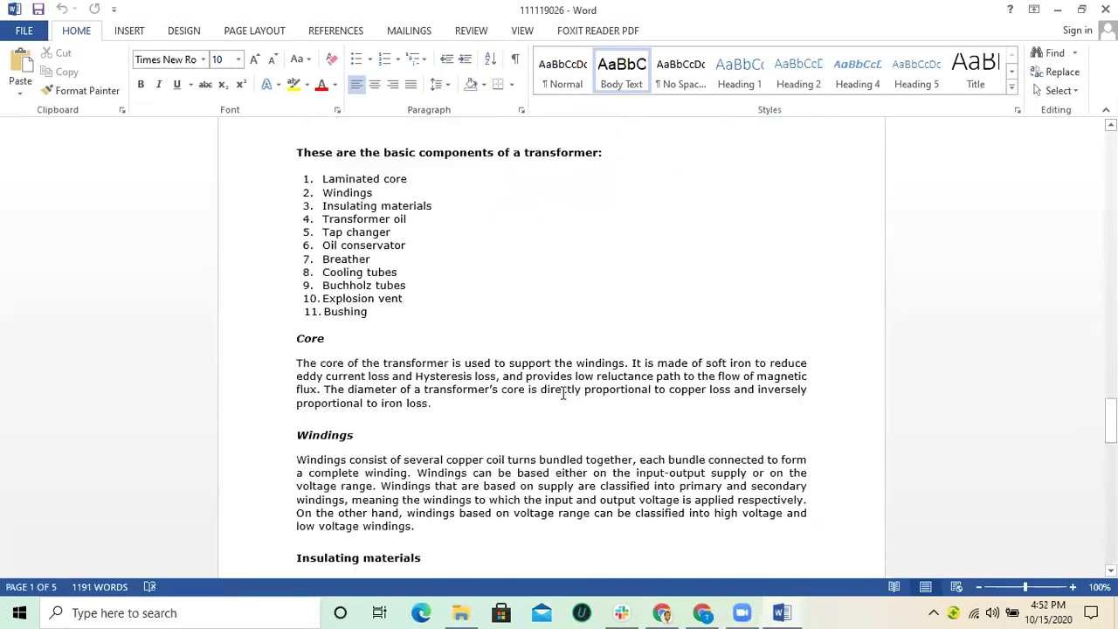
scroll(415, 326, down, 5)
scroll(419, 327, up, 7)
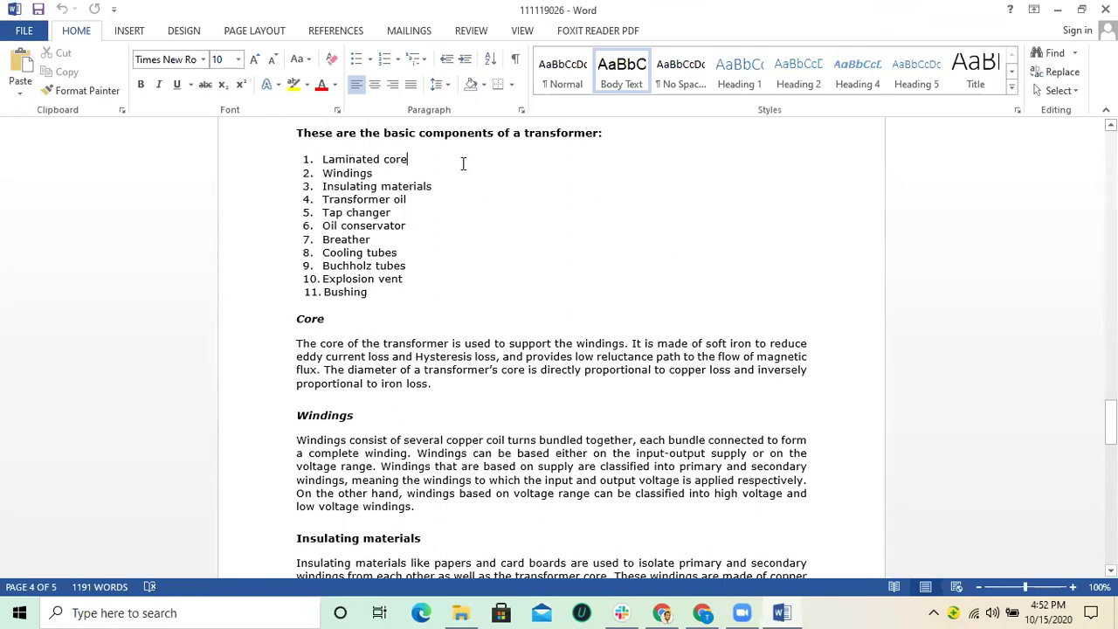
scroll(622, 242, down, 6)
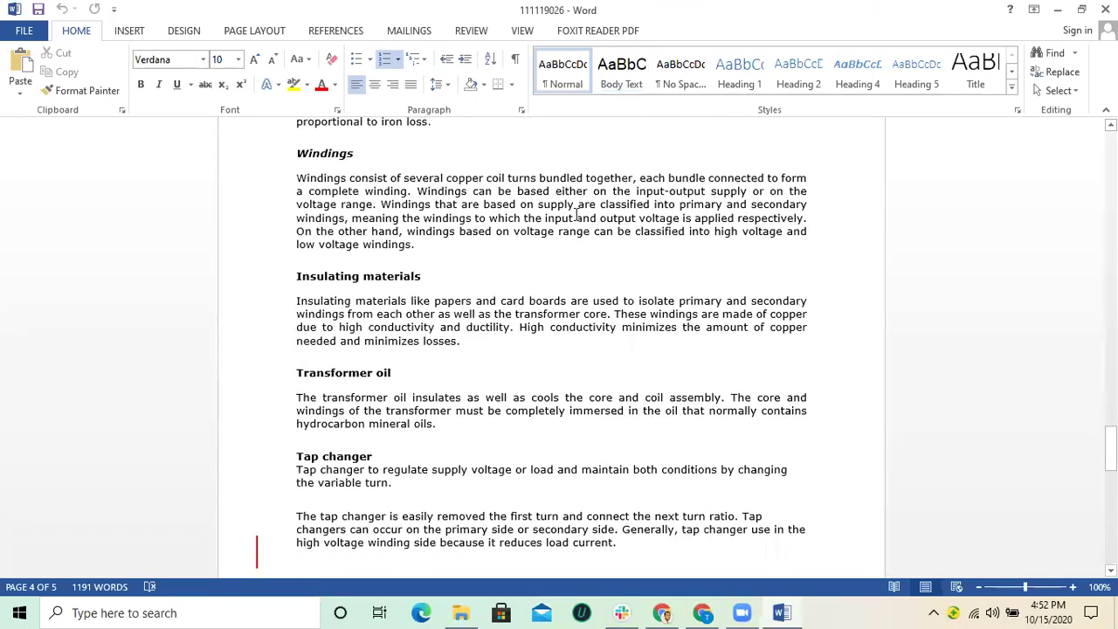
scroll(573, 271, down, 6)
scroll(579, 282, up, 11)
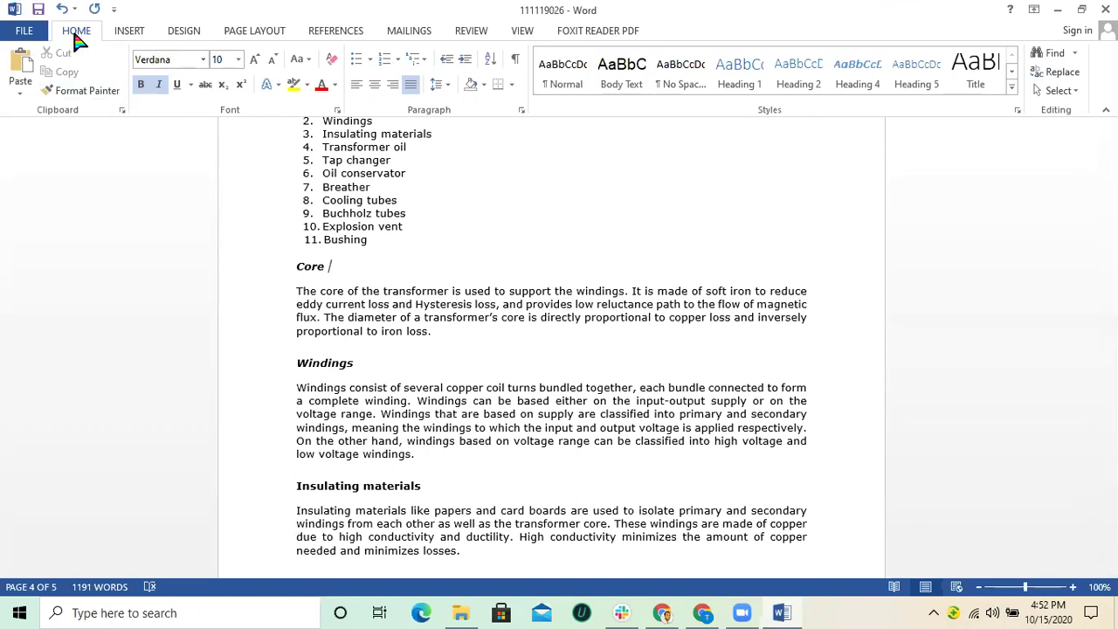
Insert the 21-9-20 screenshot under the Core heading.
click(124, 32)
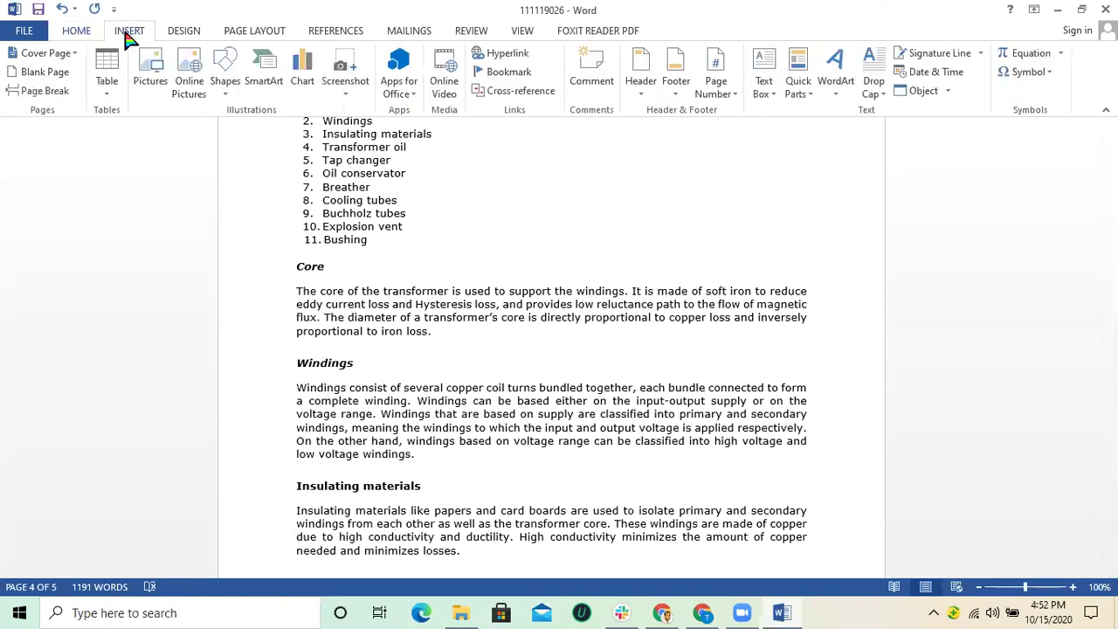
click(150, 84)
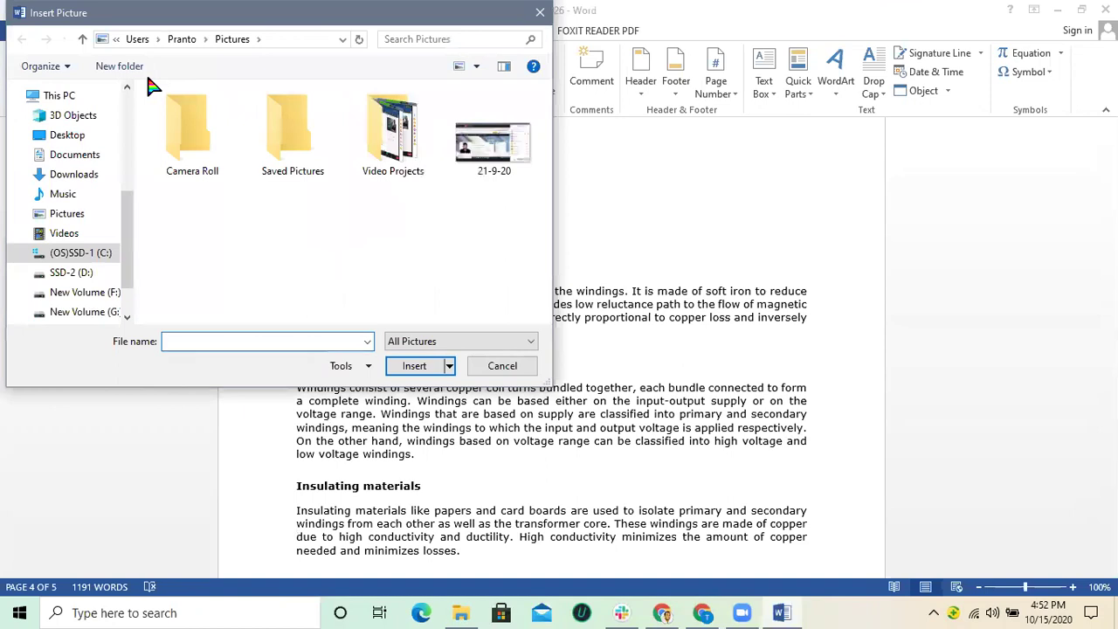
double_click(489, 145)
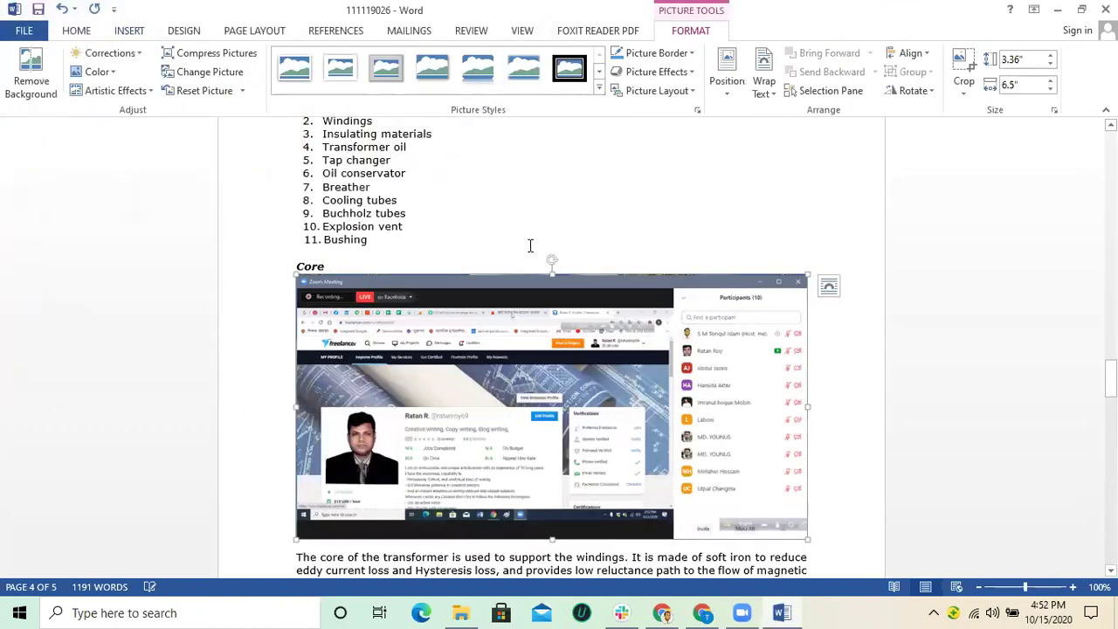
scroll(530, 245, down, 1)
Resize the screenshot to 2.47" × 2.7" and place it at the Core paragraph's right margin.
drag(295, 354, 517, 355)
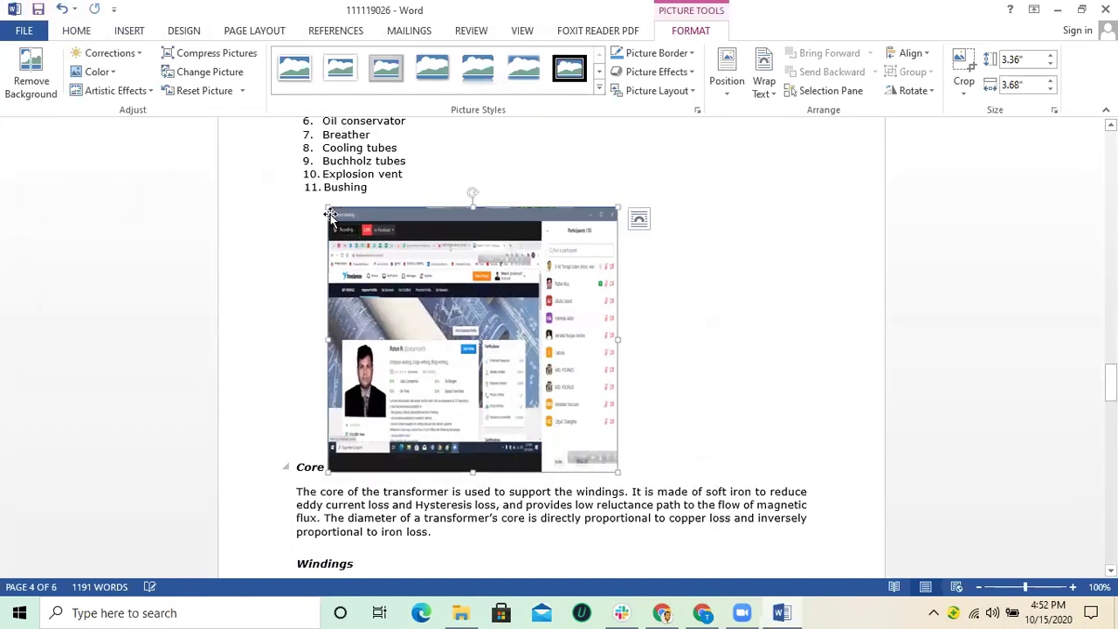
drag(325, 206, 407, 282)
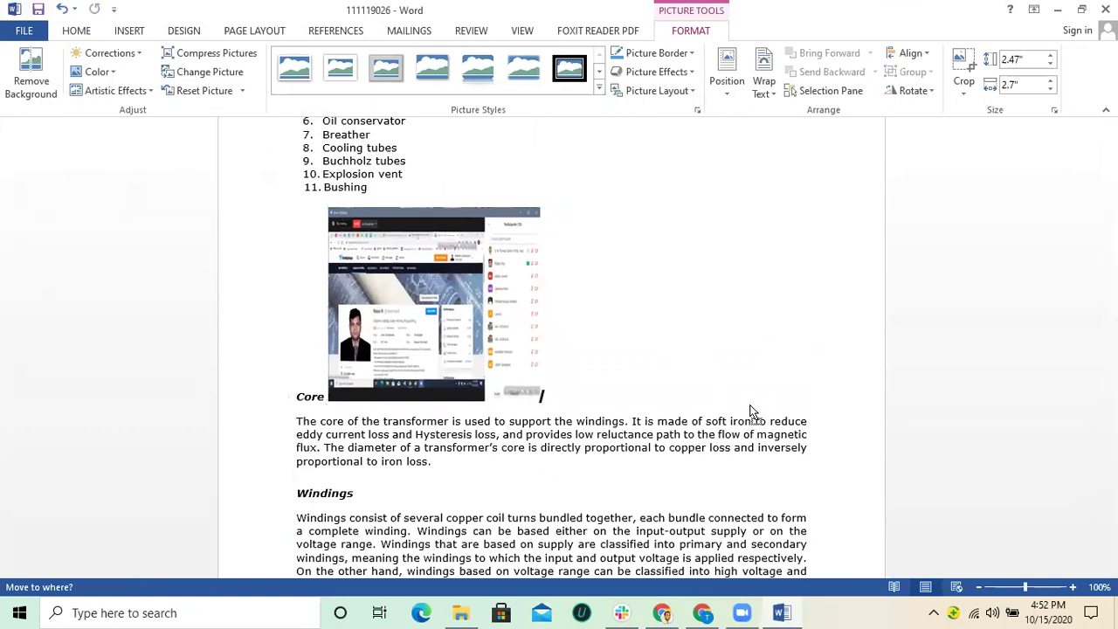
drag(467, 288, 741, 434)
drag(393, 355, 749, 356)
drag(594, 354, 813, 342)
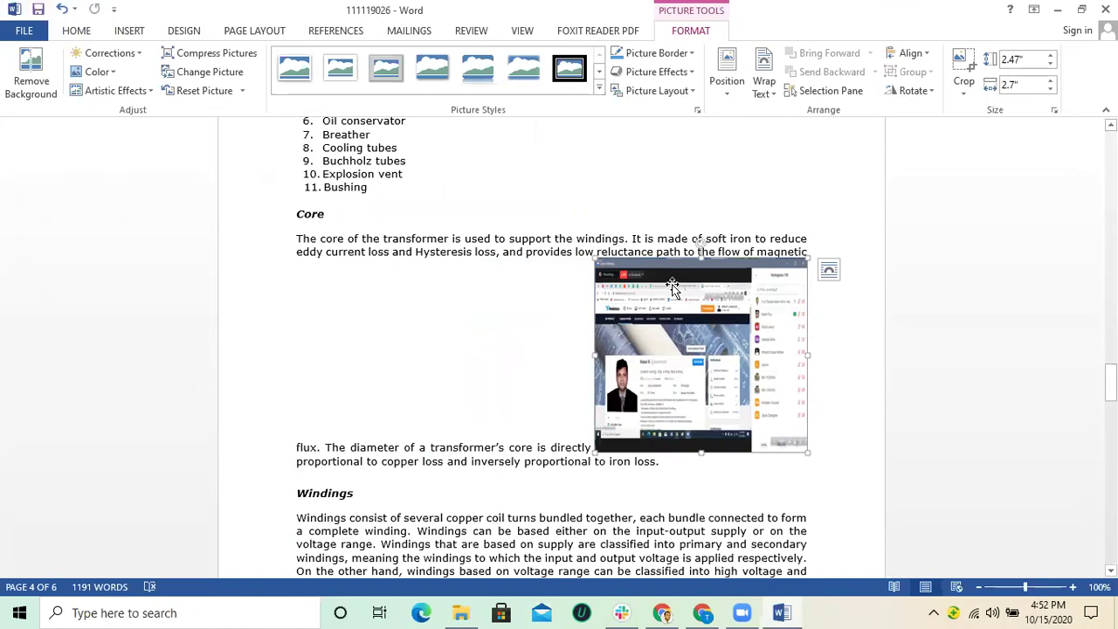
Set the screenshot's wrapping to Through and move it to the right margin beside Core and Windings.
click(763, 86)
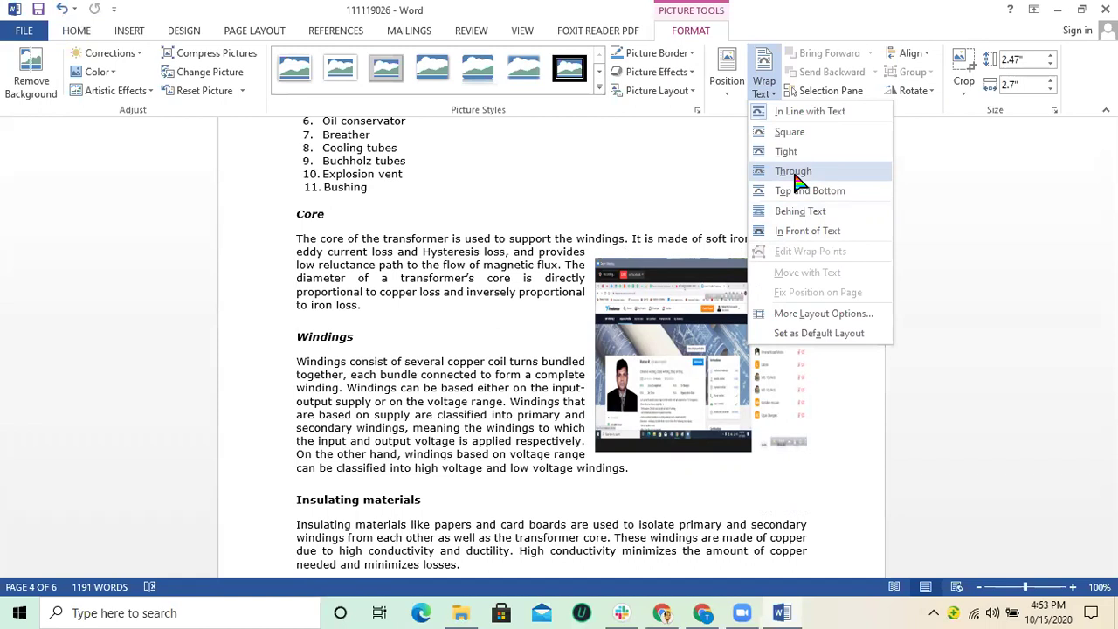
click(797, 179)
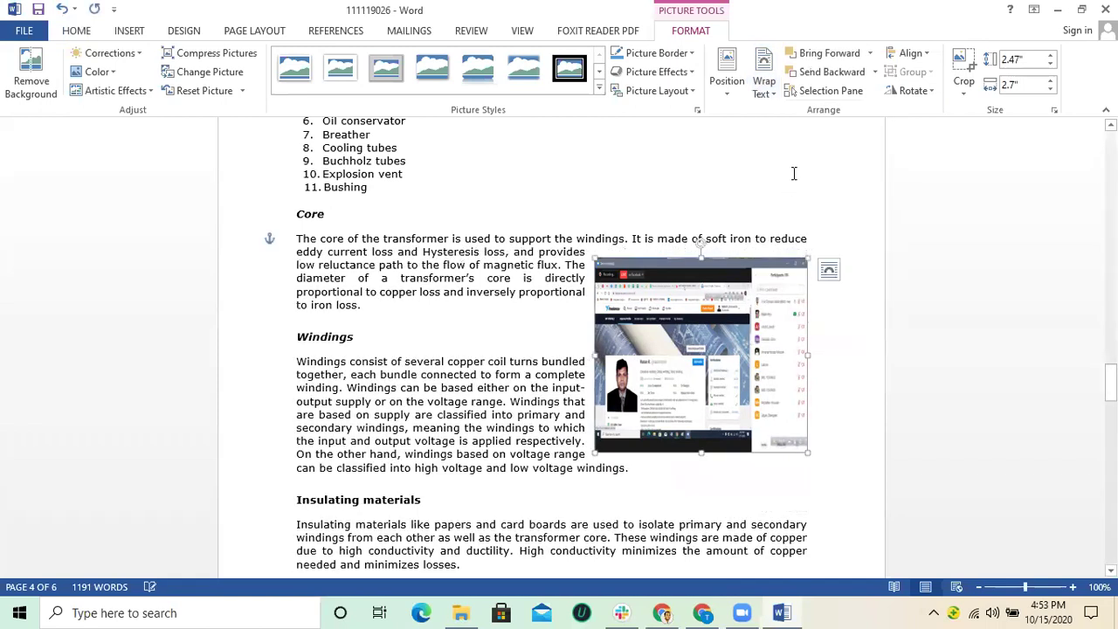
drag(661, 319, 519, 303)
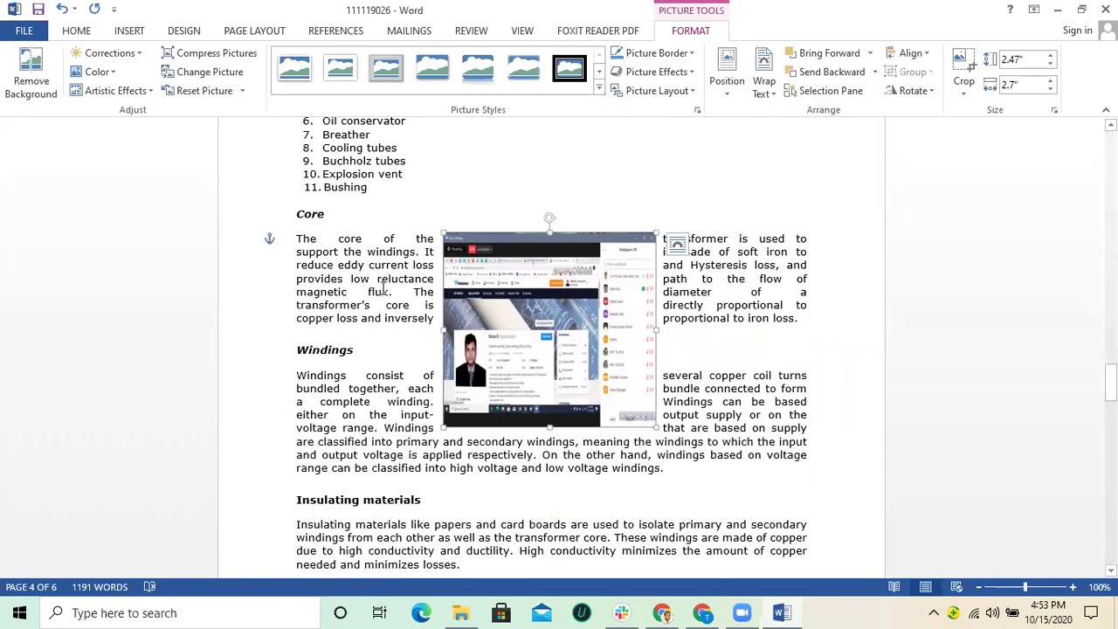
drag(498, 288, 673, 286)
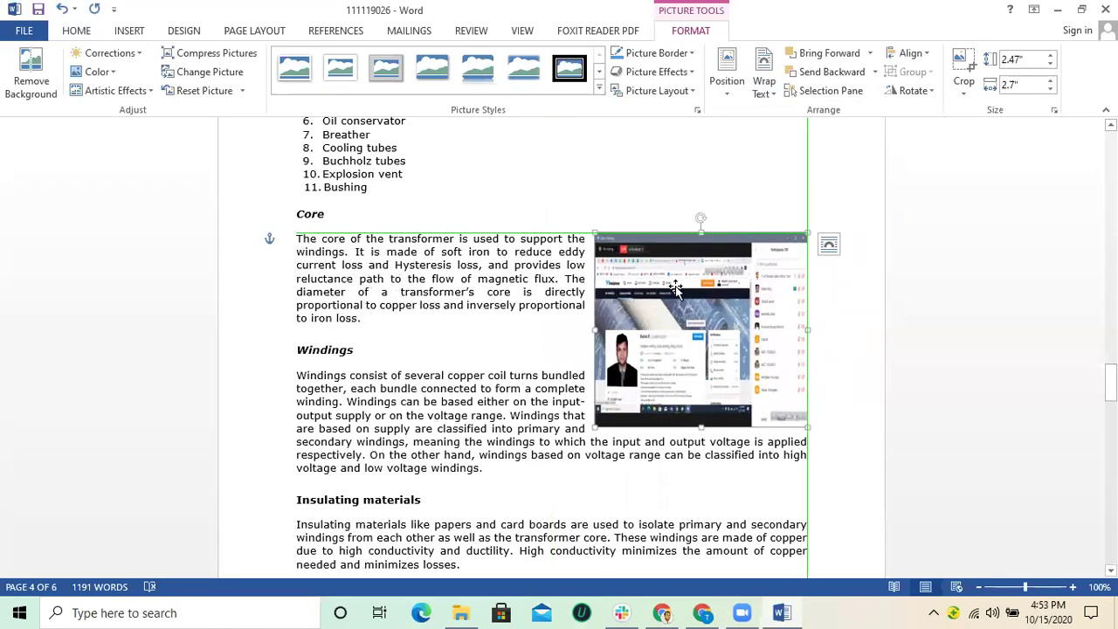
click(773, 96)
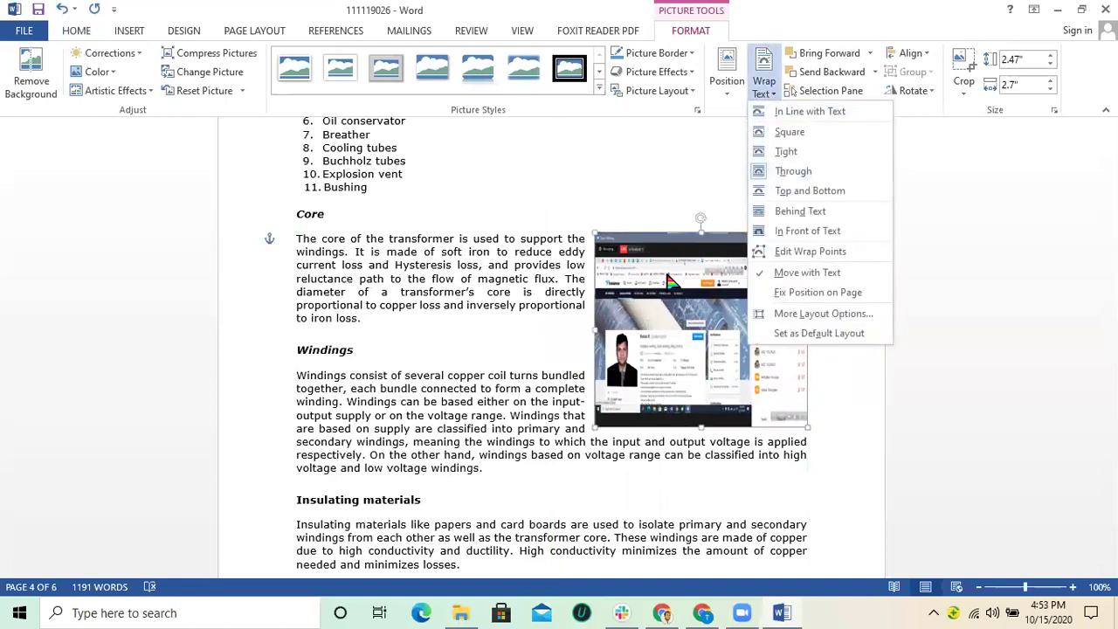
click(595, 181)
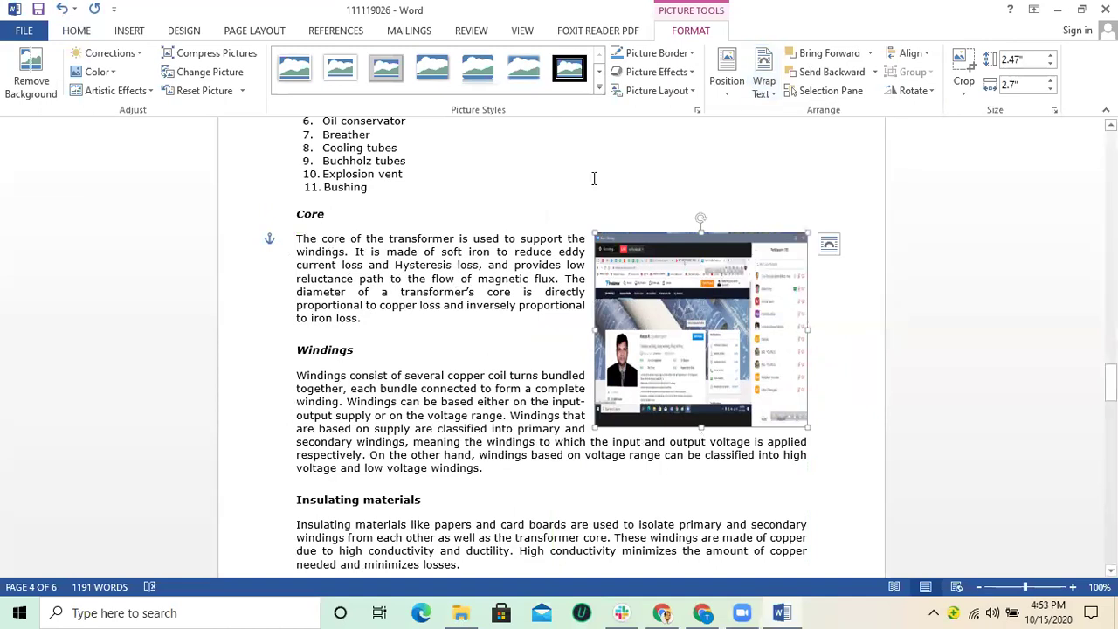
Close document 111119026 without saving and return to the WordPress post in Chrome.
click(1105, 10)
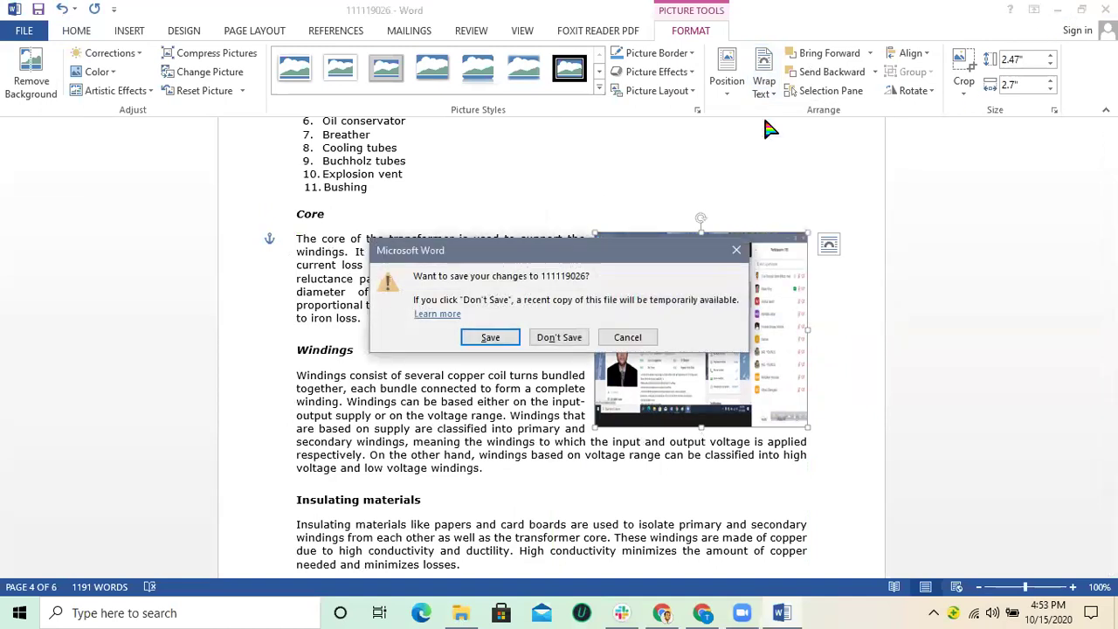
click(560, 338)
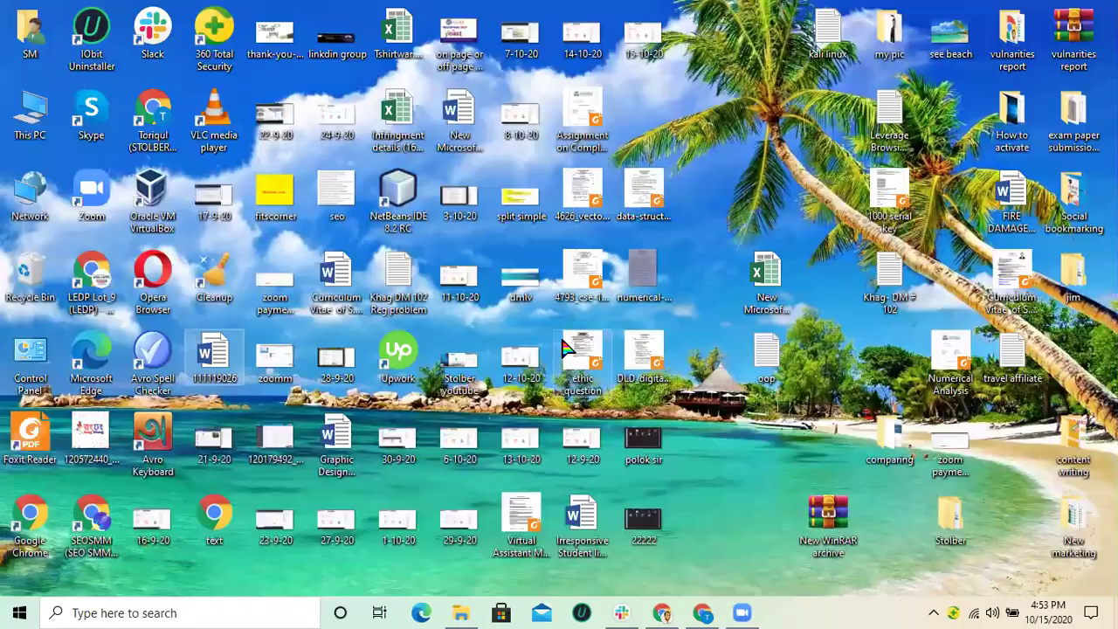
click(667, 611)
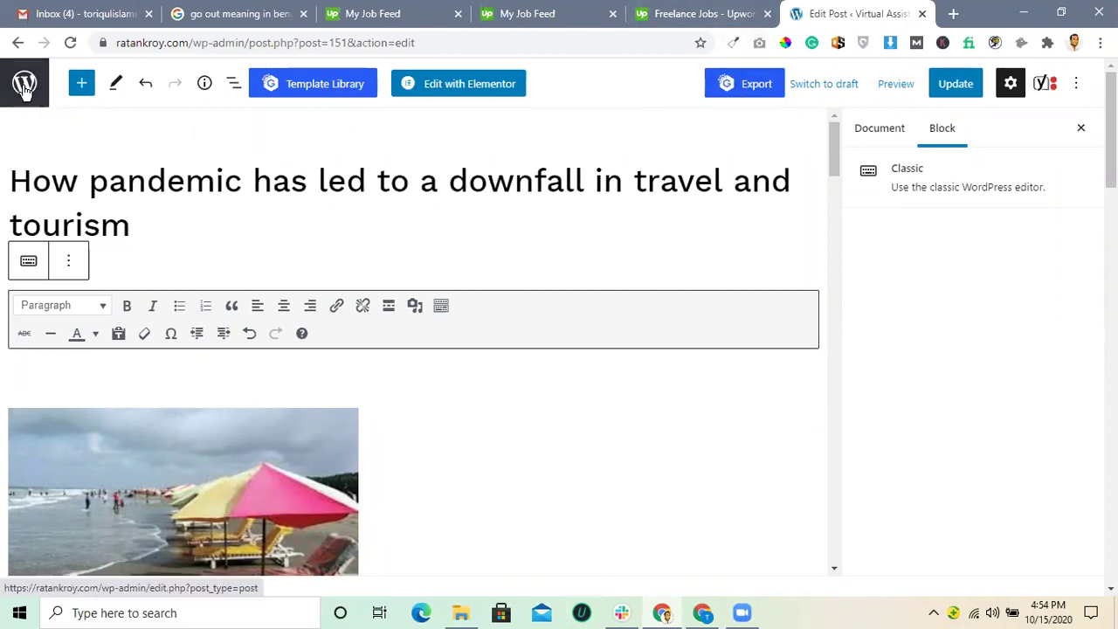
Close the WordPress Edit Post tab, confirming Leave in the Leave site? dialog.
click(923, 15)
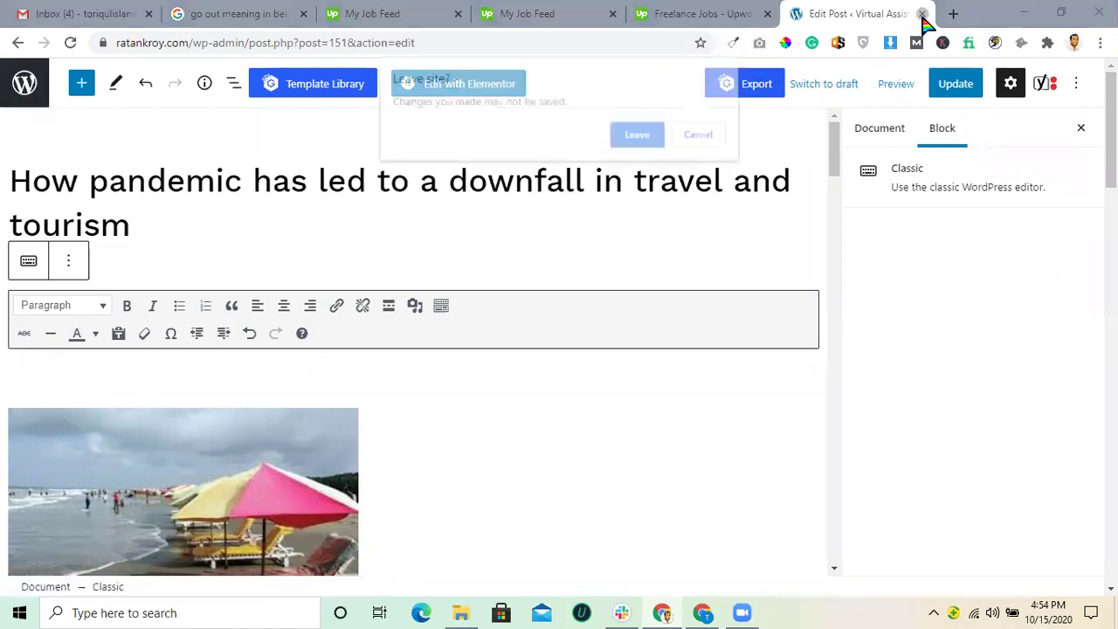
click(639, 136)
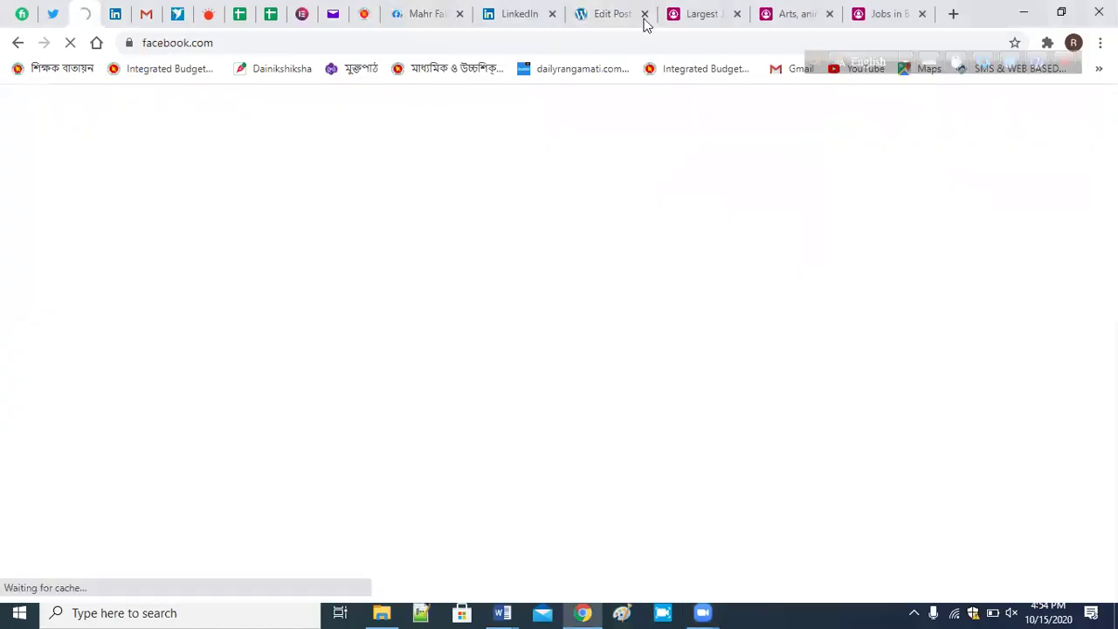
Switch to the Jobs in Bangladesh tab and skim the 22 Others-category results.
click(884, 25)
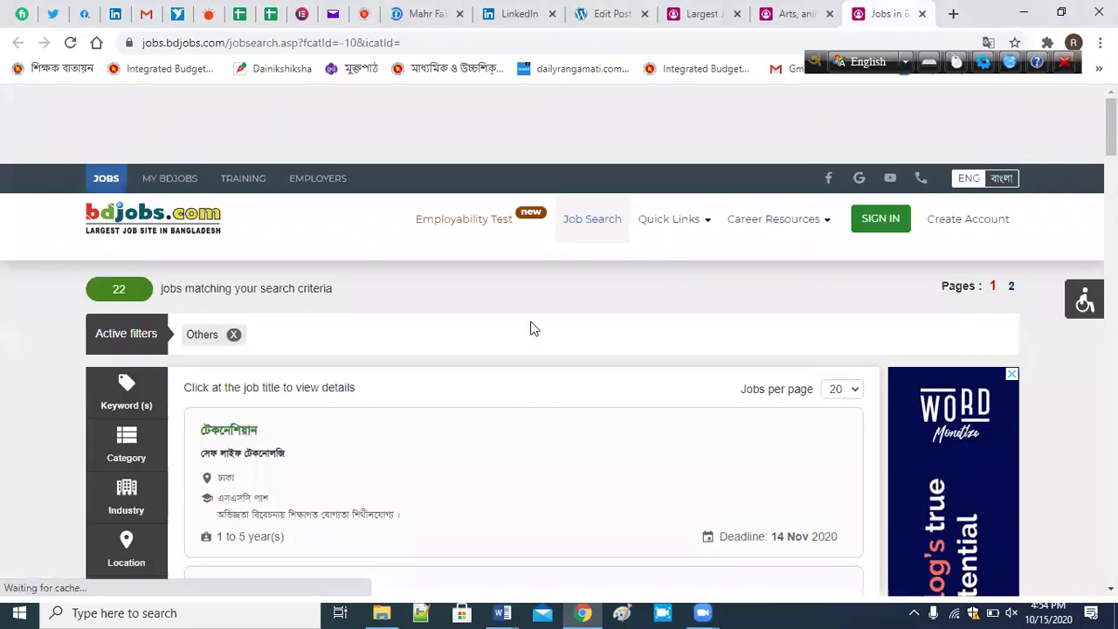
scroll(533, 328, down, 2)
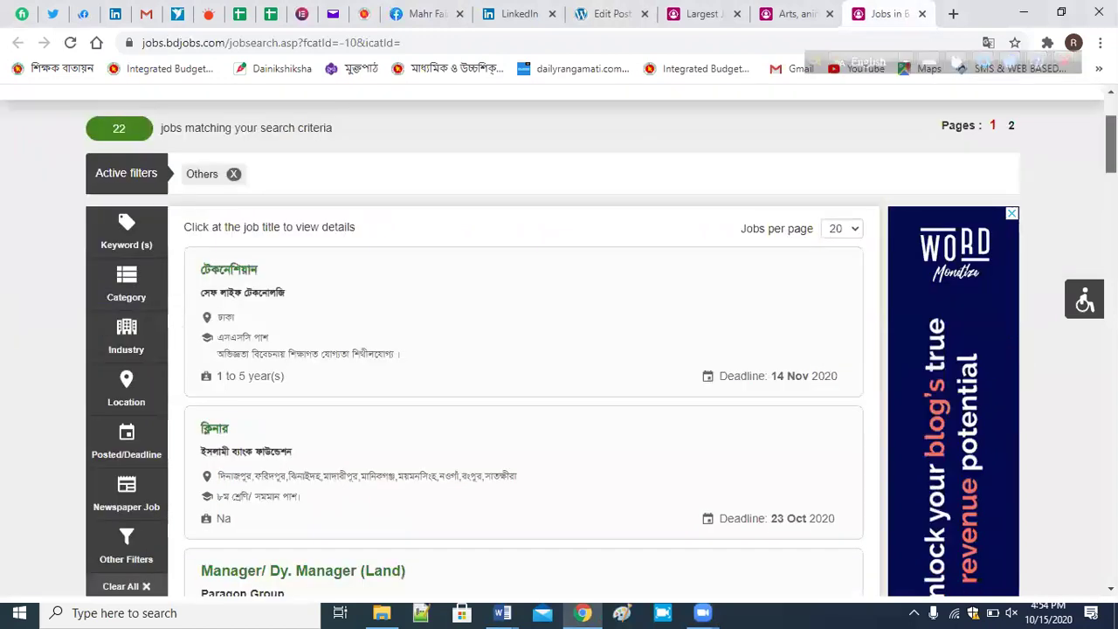
scroll(559, 341, up, 1)
scroll(559, 341, down, 1)
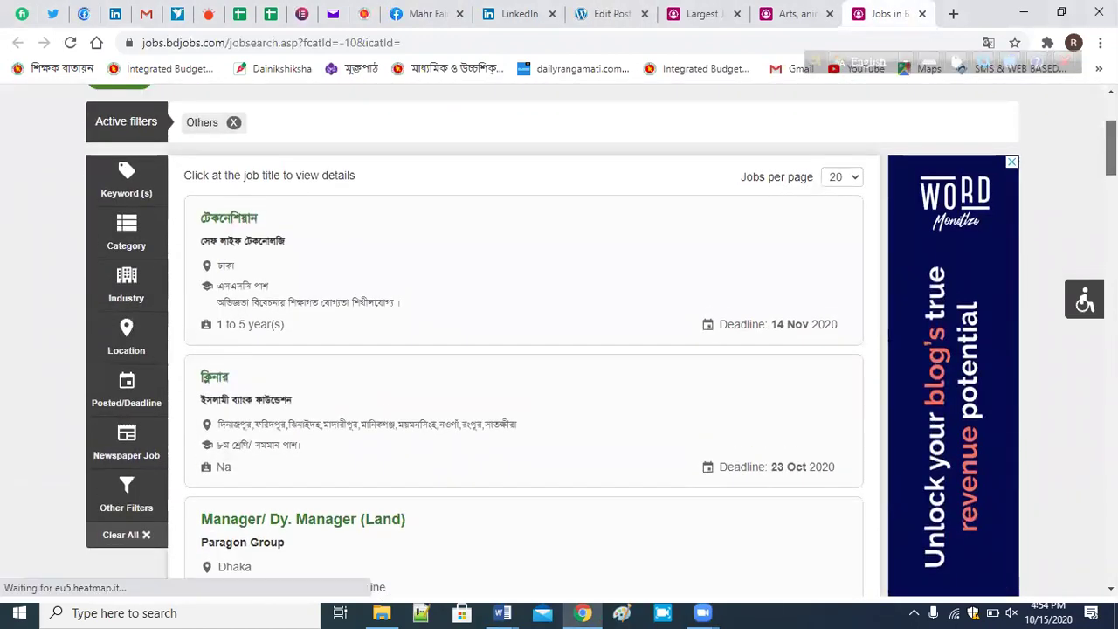
scroll(559, 341, up, 1)
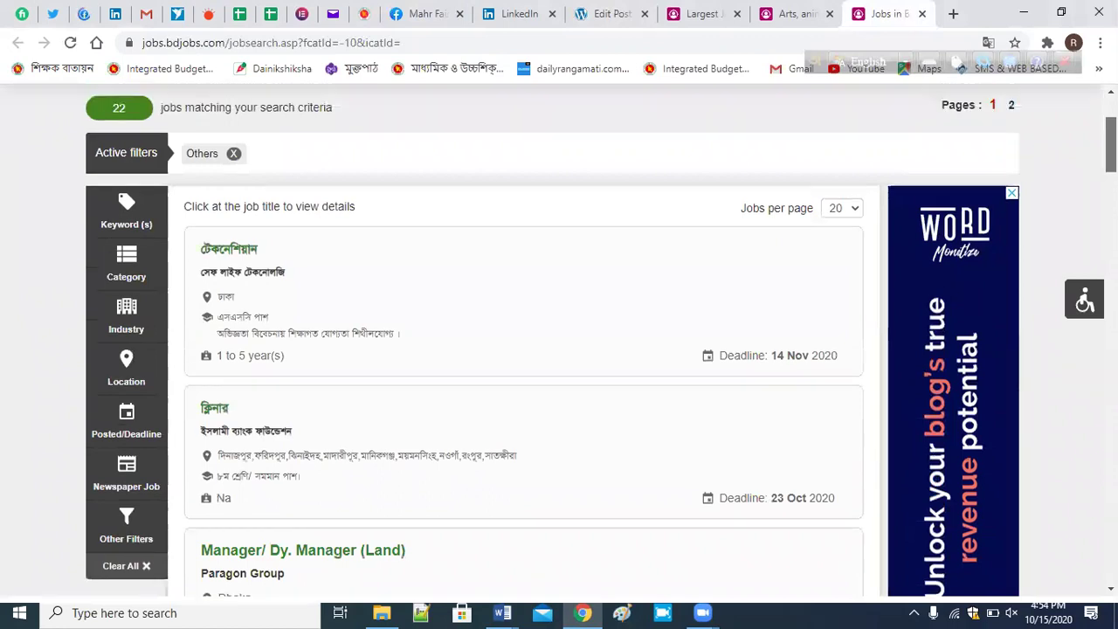
scroll(236, 270, up, 1)
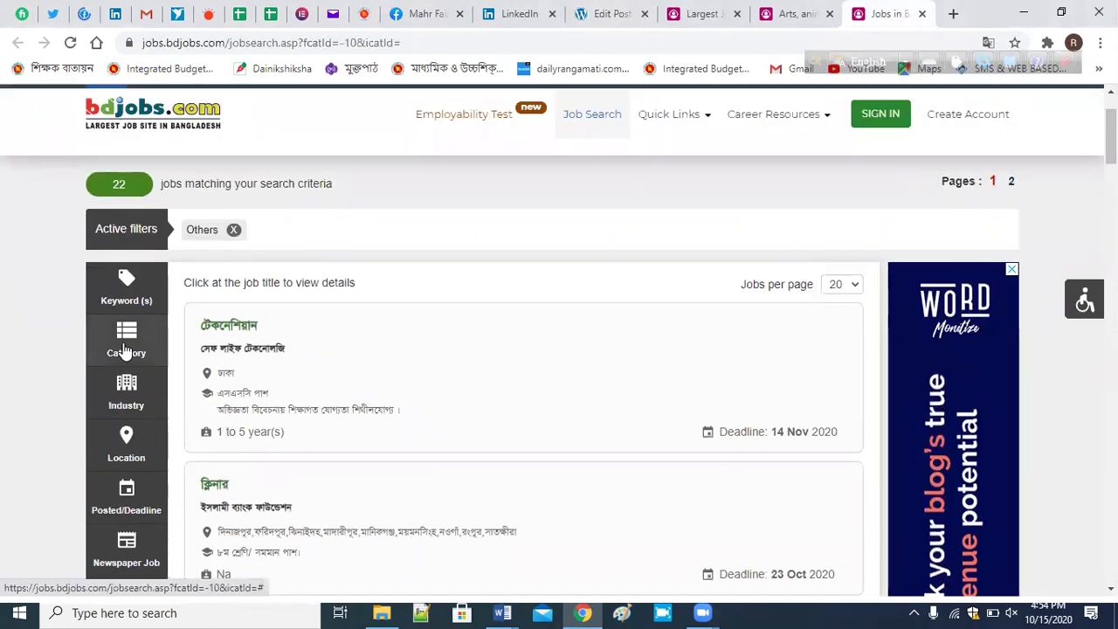
Filter the job category to Other Special Skilled Jobs.
click(125, 350)
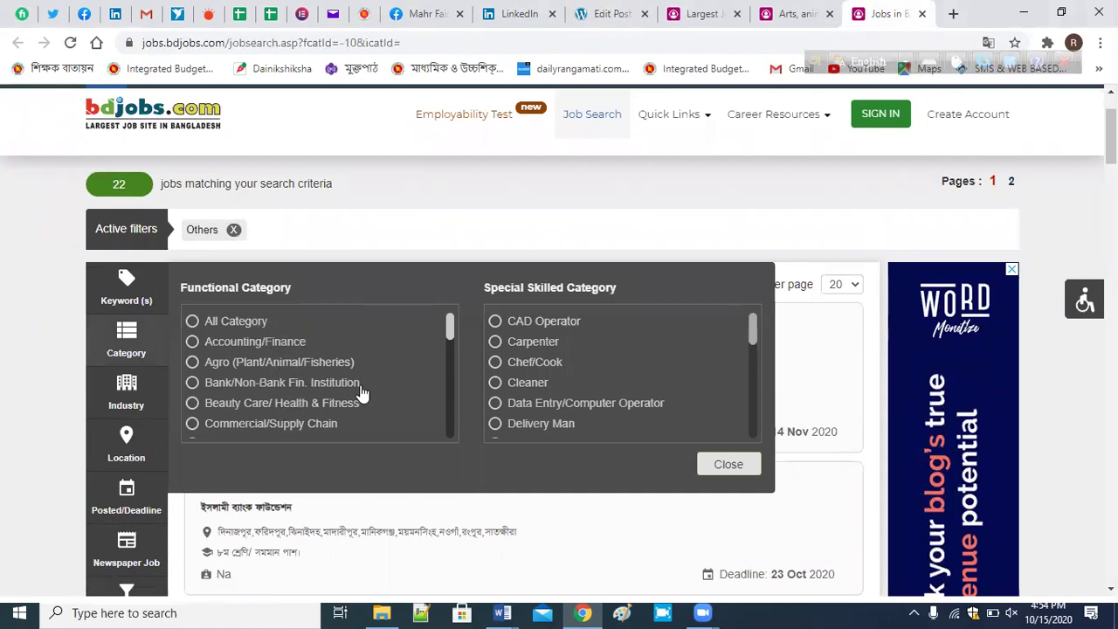
drag(453, 328, 450, 357)
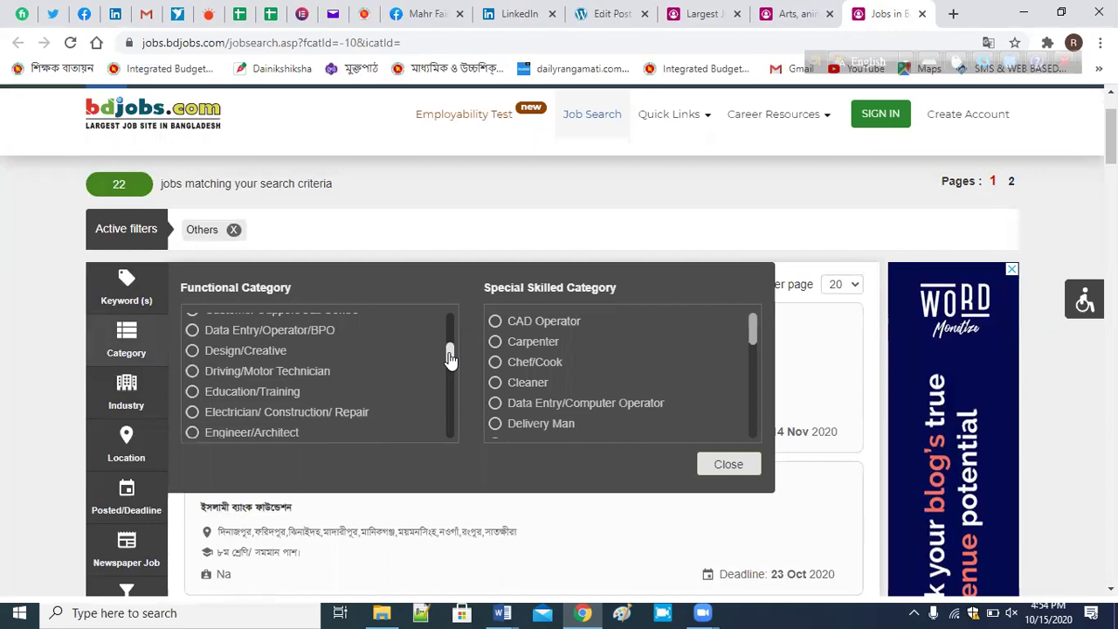
drag(450, 358, 456, 440)
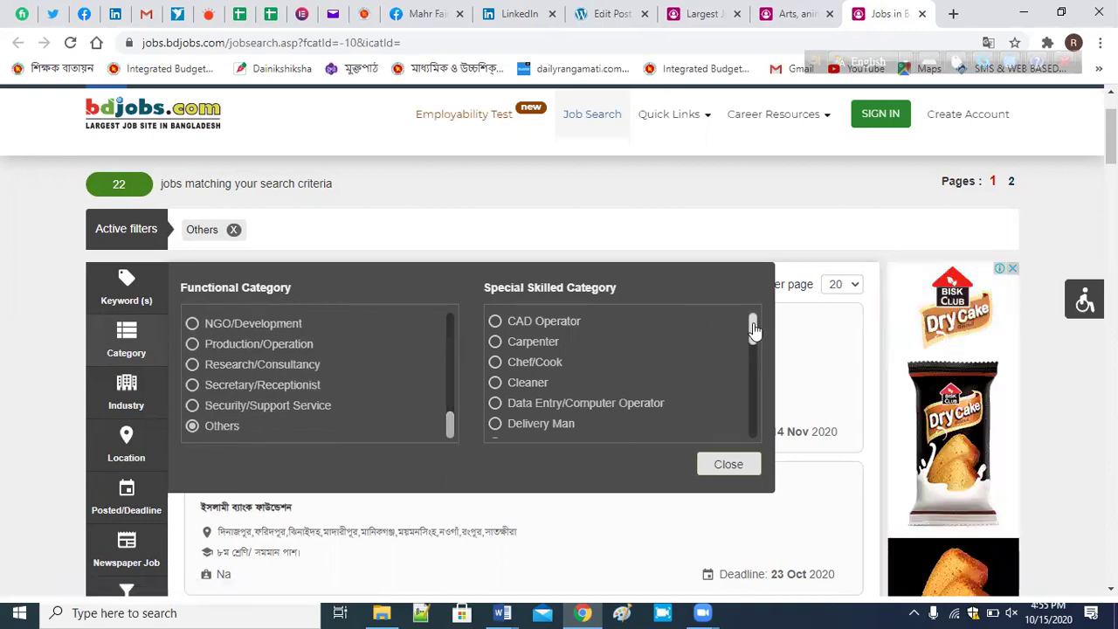
drag(757, 332, 753, 444)
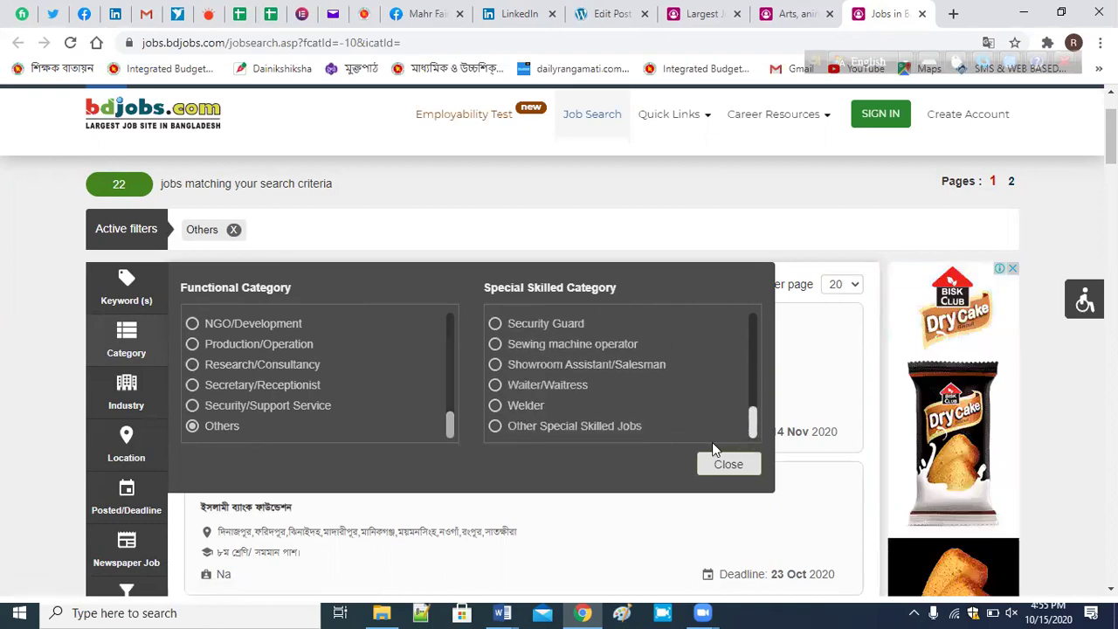
click(495, 428)
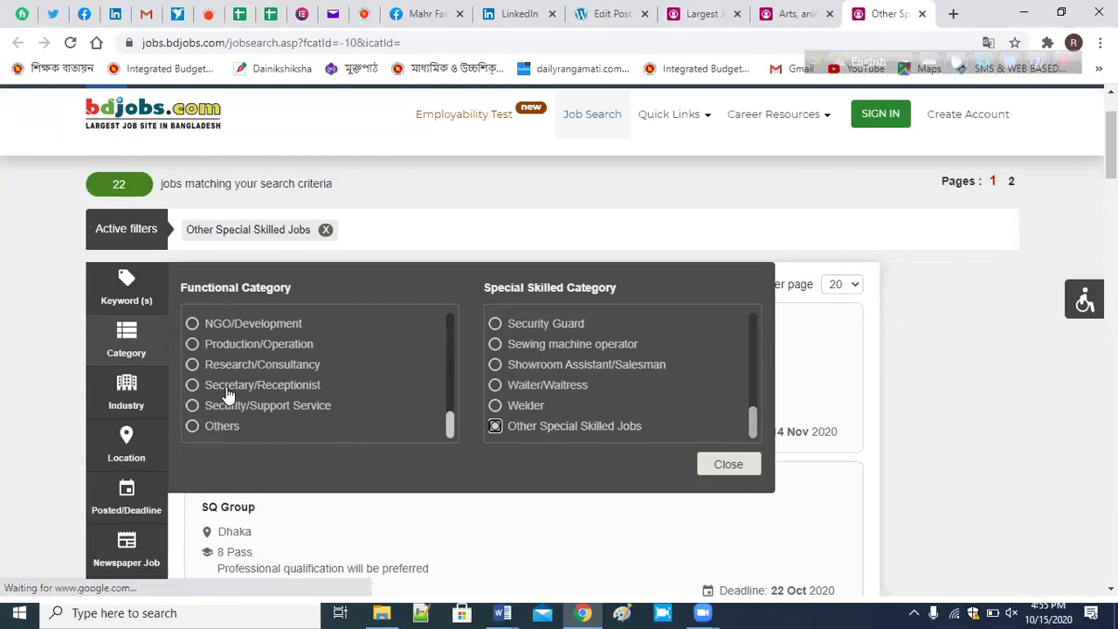
Try Data Entry/Operator/BPO, then set the functional category filter back to Others.
drag(451, 434, 444, 393)
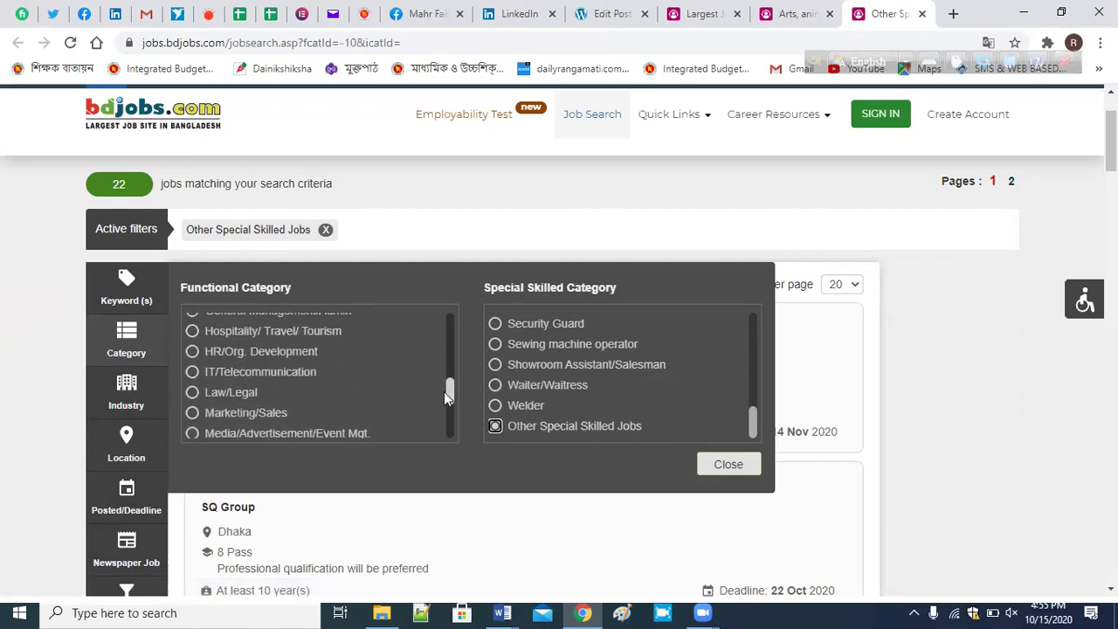
drag(443, 390, 442, 362)
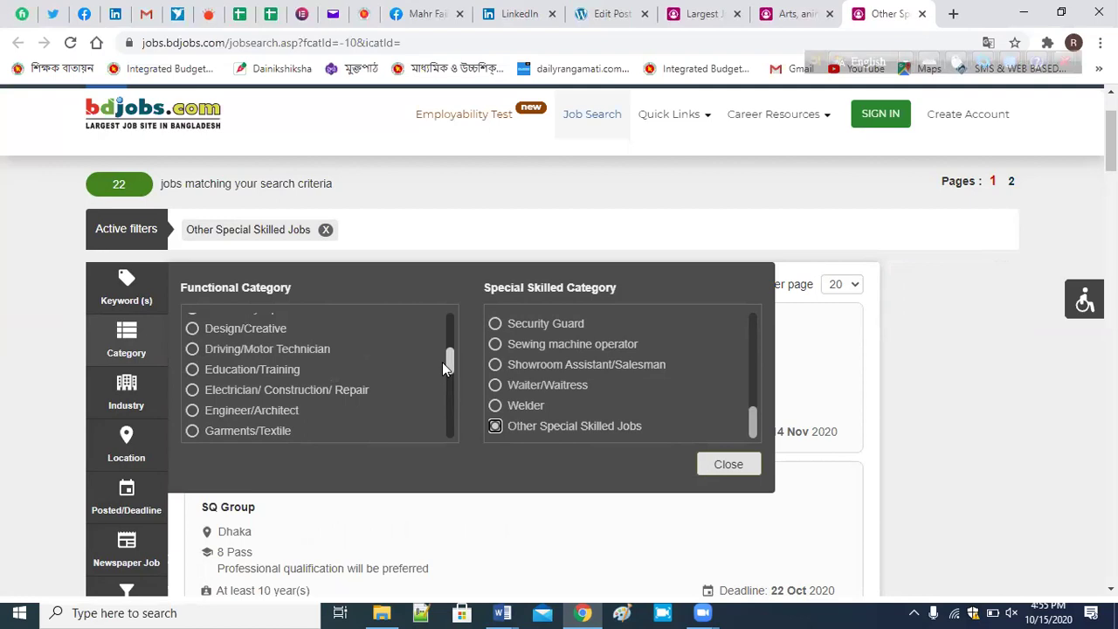
drag(442, 361, 440, 346)
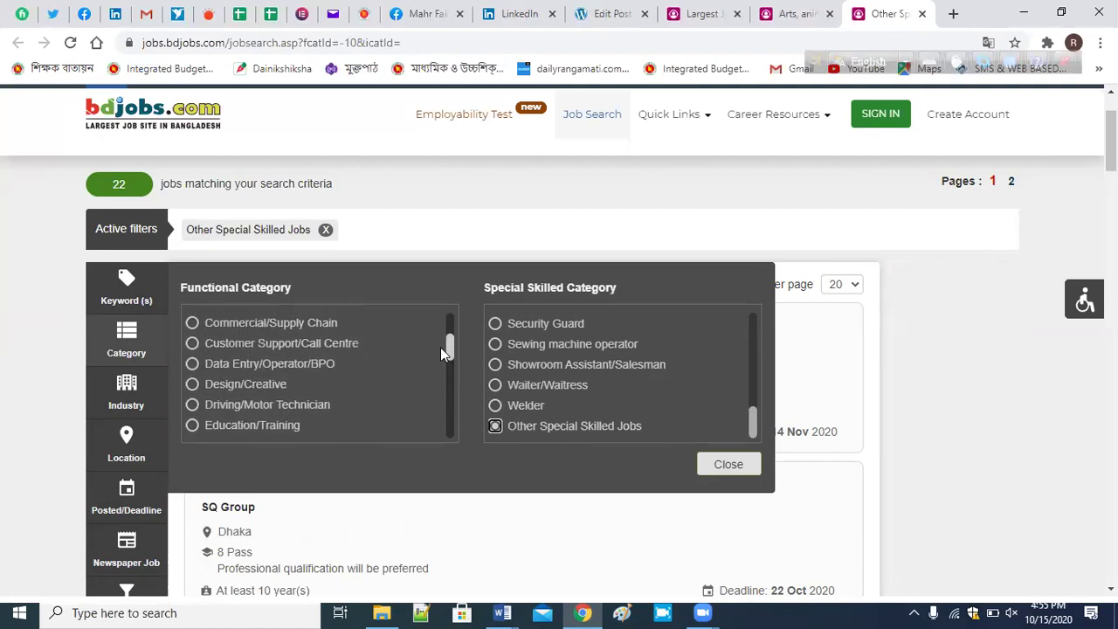
click(225, 376)
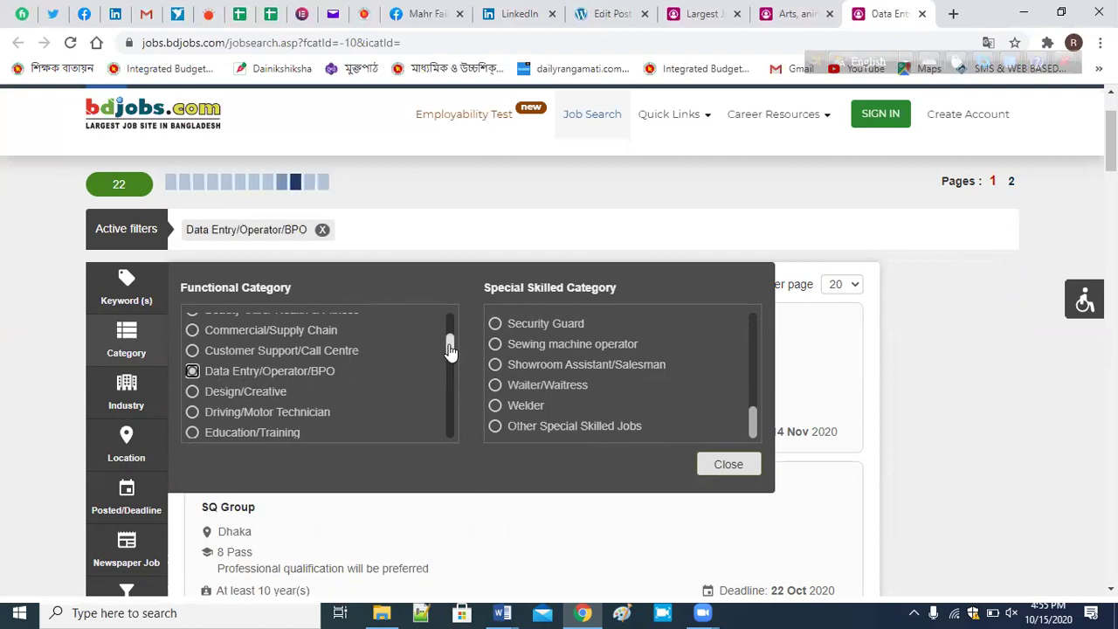
drag(450, 344, 436, 487)
click(192, 429)
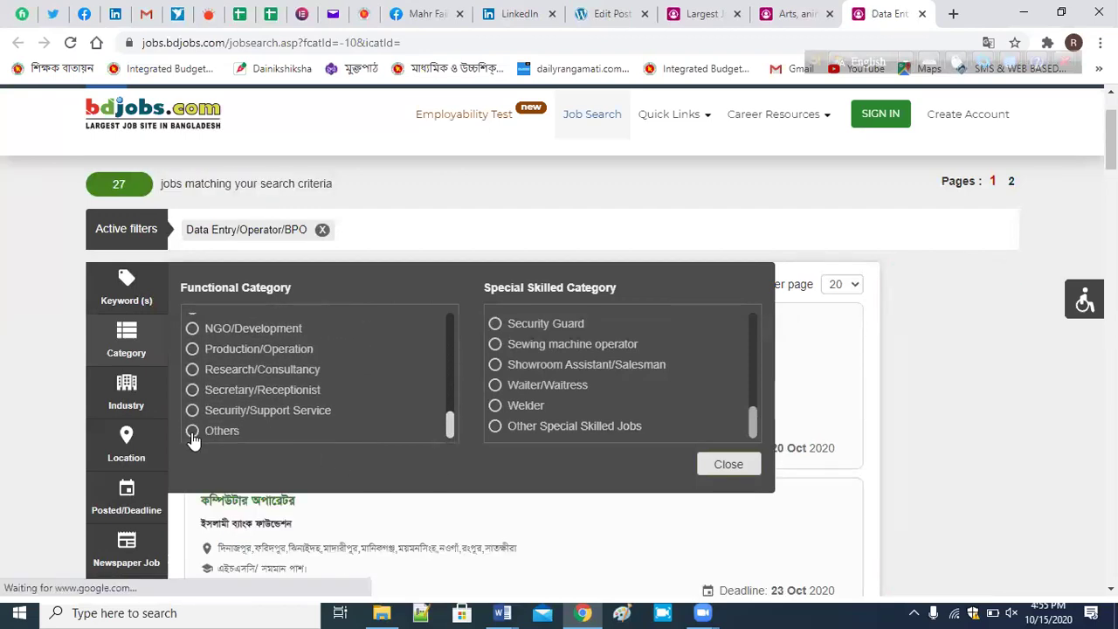
Close the category panel and scroll down through the Others results.
click(725, 465)
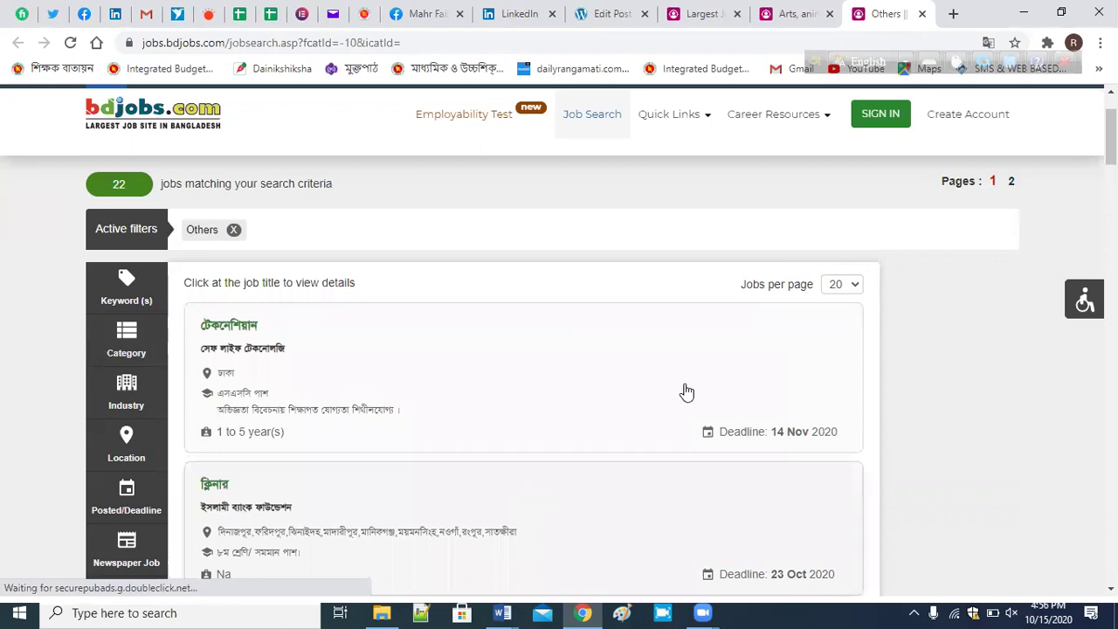
scroll(1111, 140, down, 1)
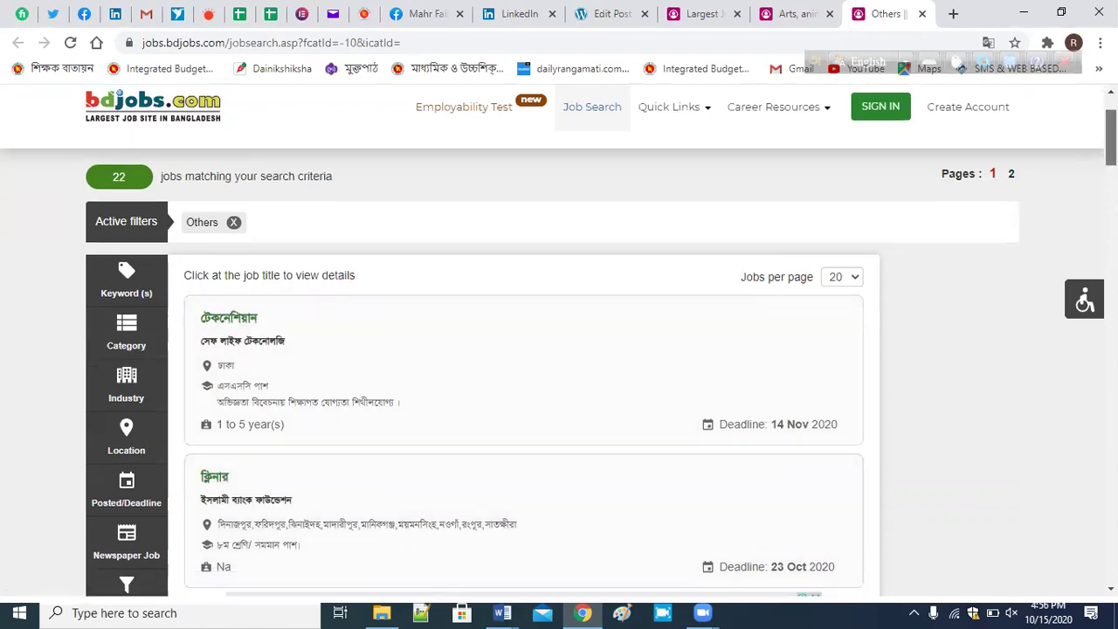
scroll(559, 341, down, 2)
scroll(559, 341, down, 2)
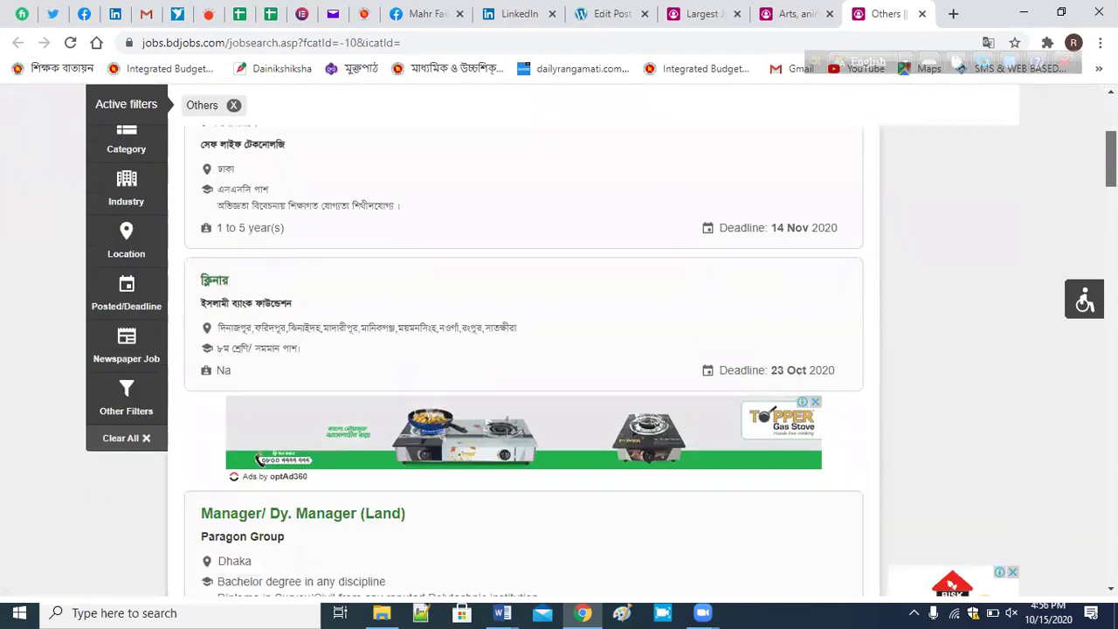
scroll(524, 350, down, 2)
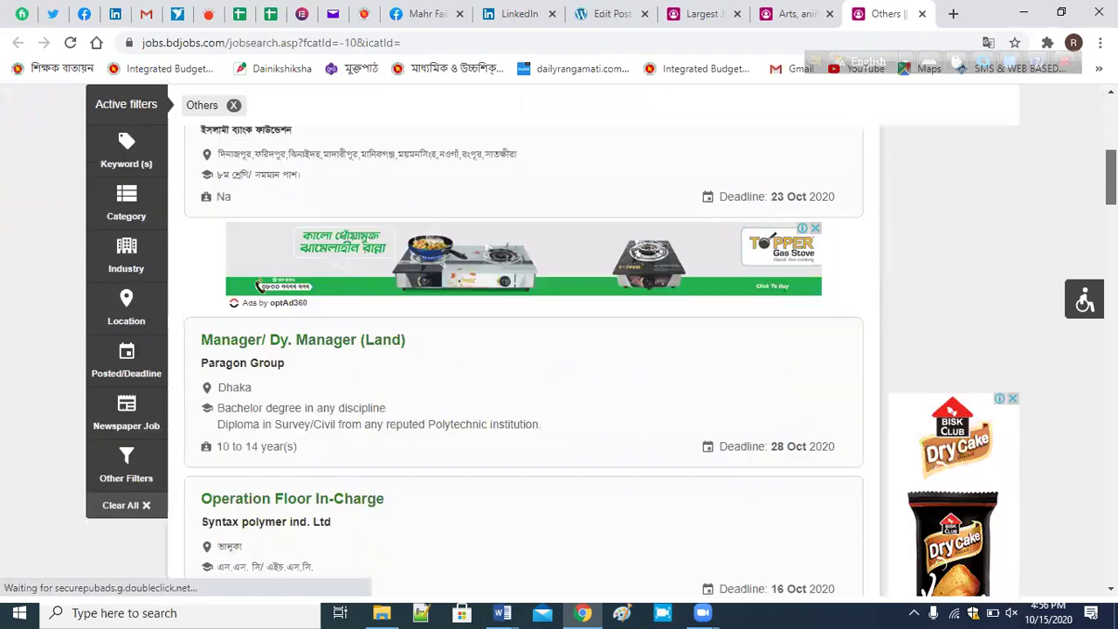
scroll(525, 350, down, 2)
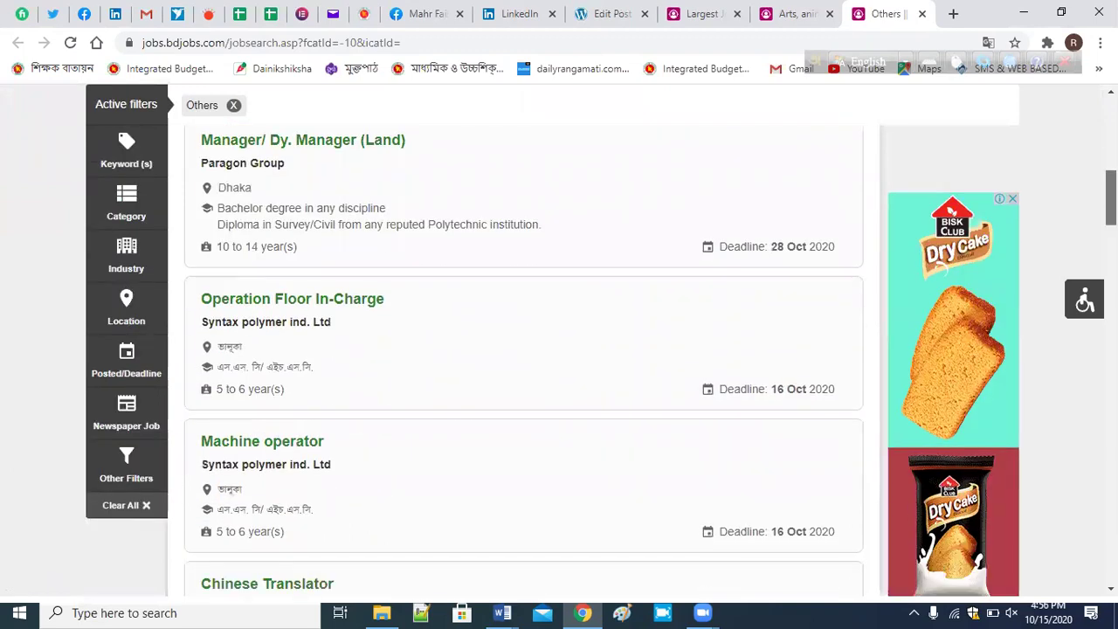
scroll(259, 426, down, 4)
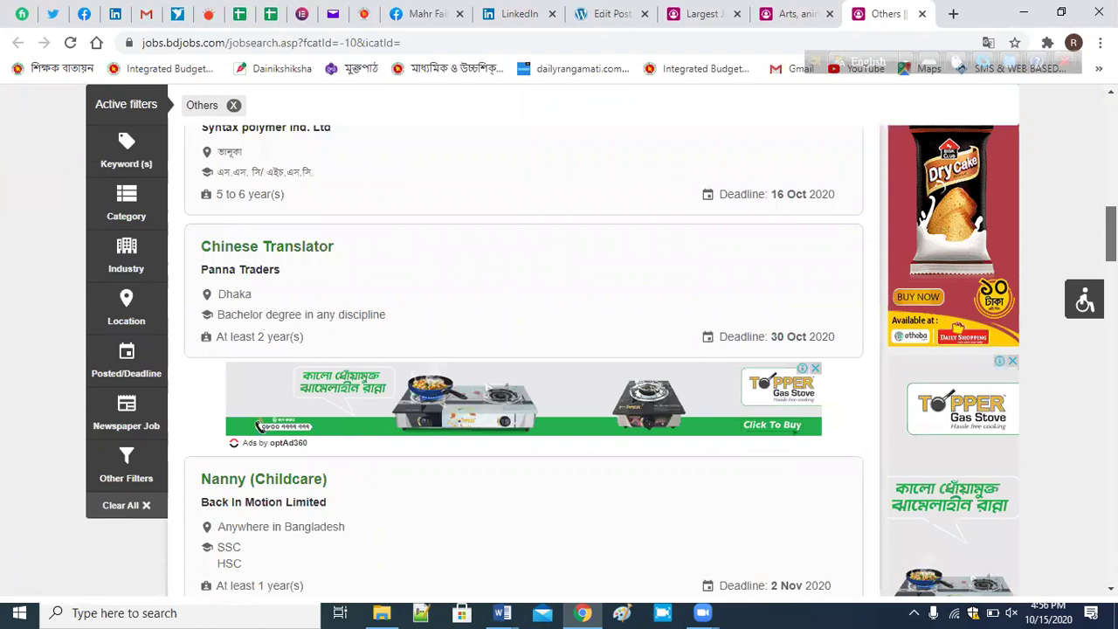
scroll(259, 426, down, 4)
scroll(1082, 344, down, 4)
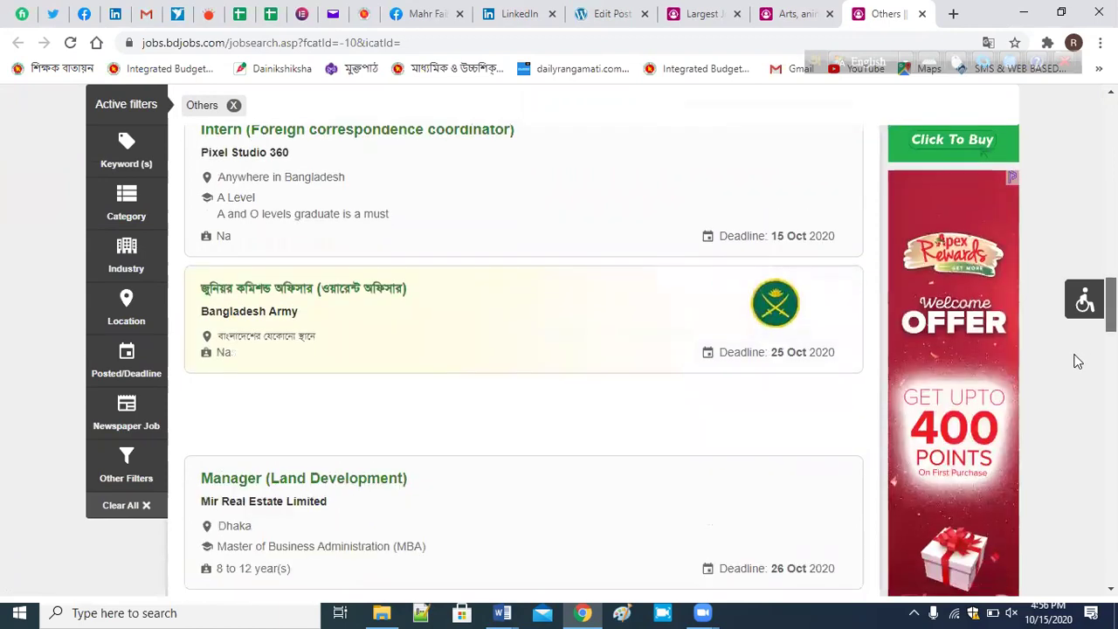
scroll(1068, 362, down, 8)
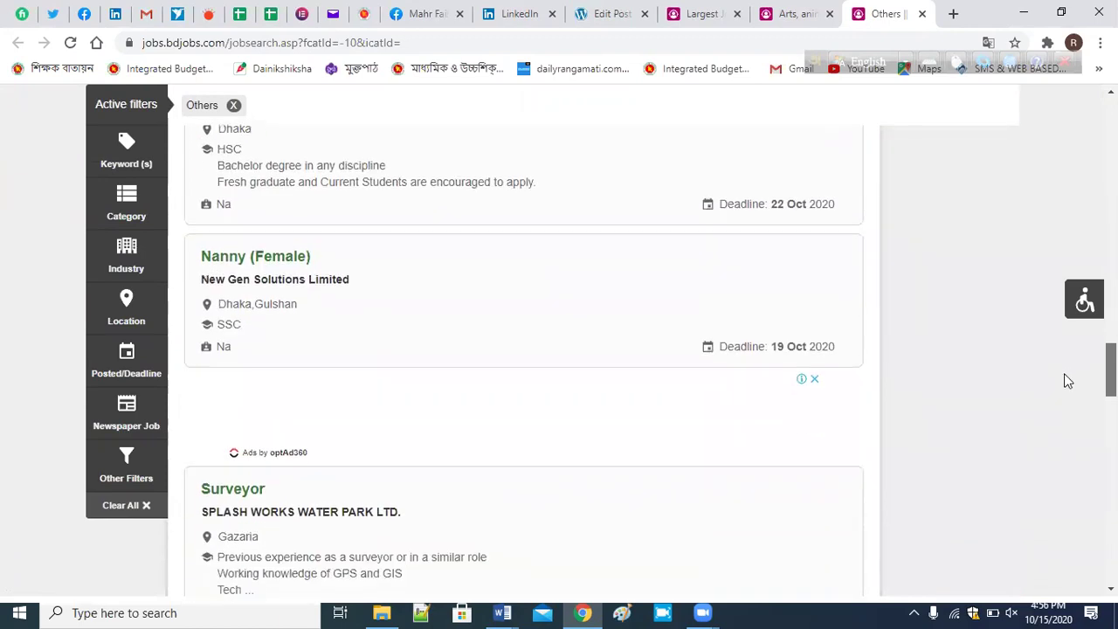
Scroll back to the top and go to the general Job Search page.
scroll(631, 224, up, 8)
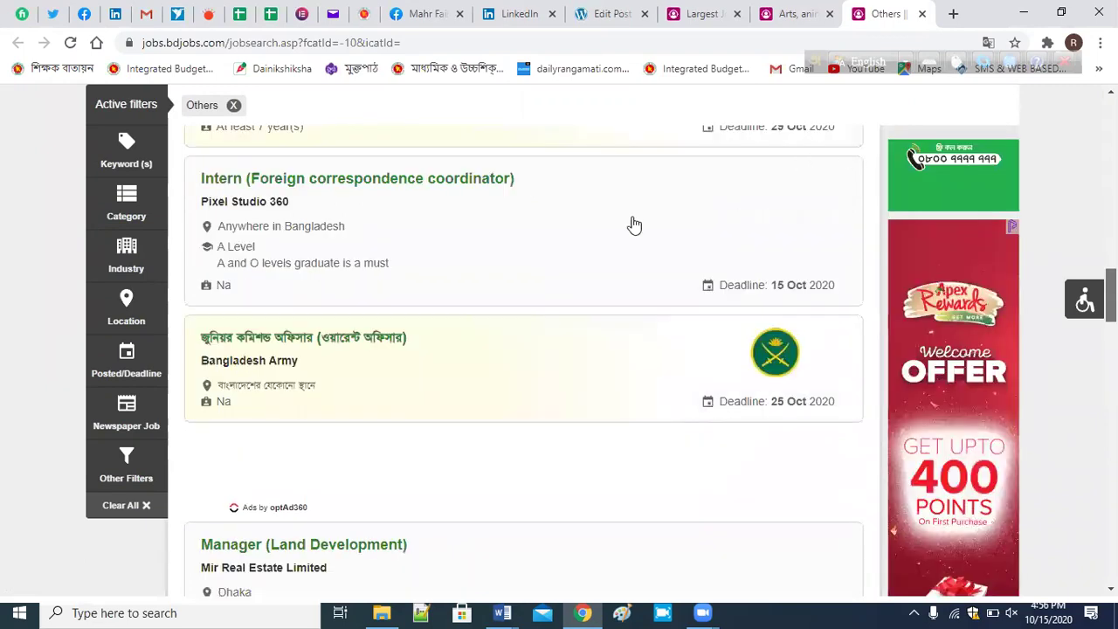
scroll(564, 263, up, 3)
scroll(583, 227, up, 10)
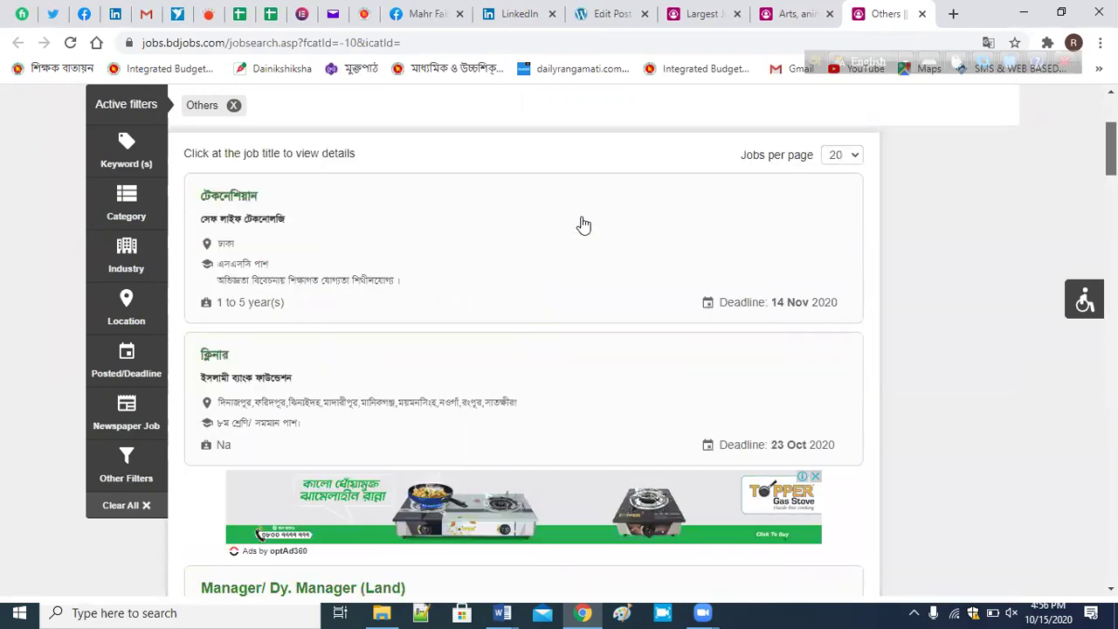
scroll(584, 226, up, 3)
click(583, 220)
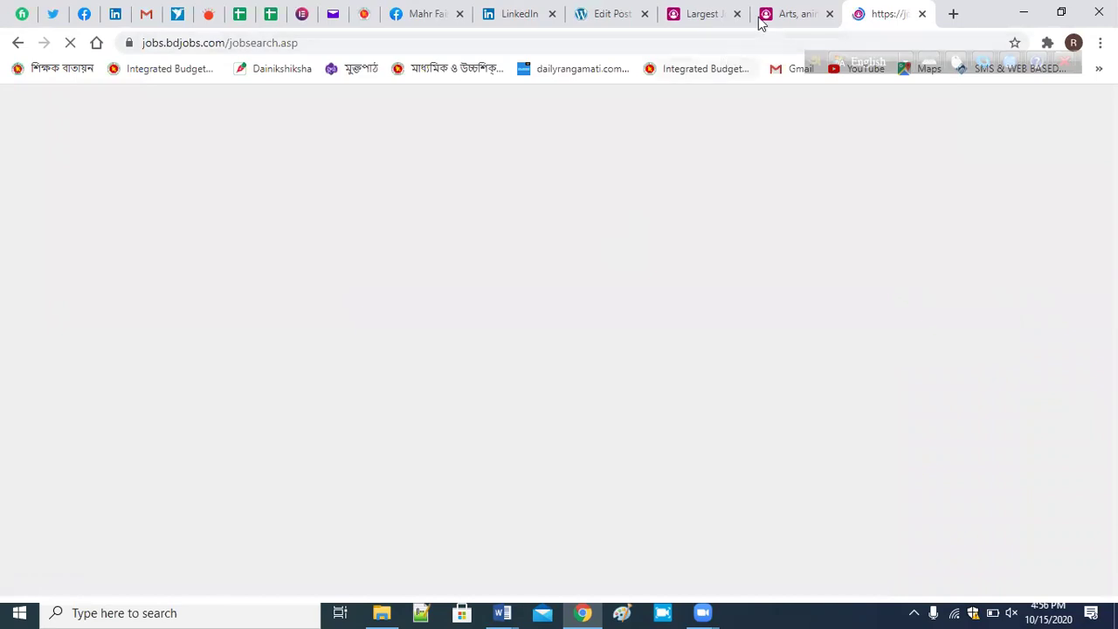
Return to the Design/Creative results and close the extra Job Search tab.
click(786, 16)
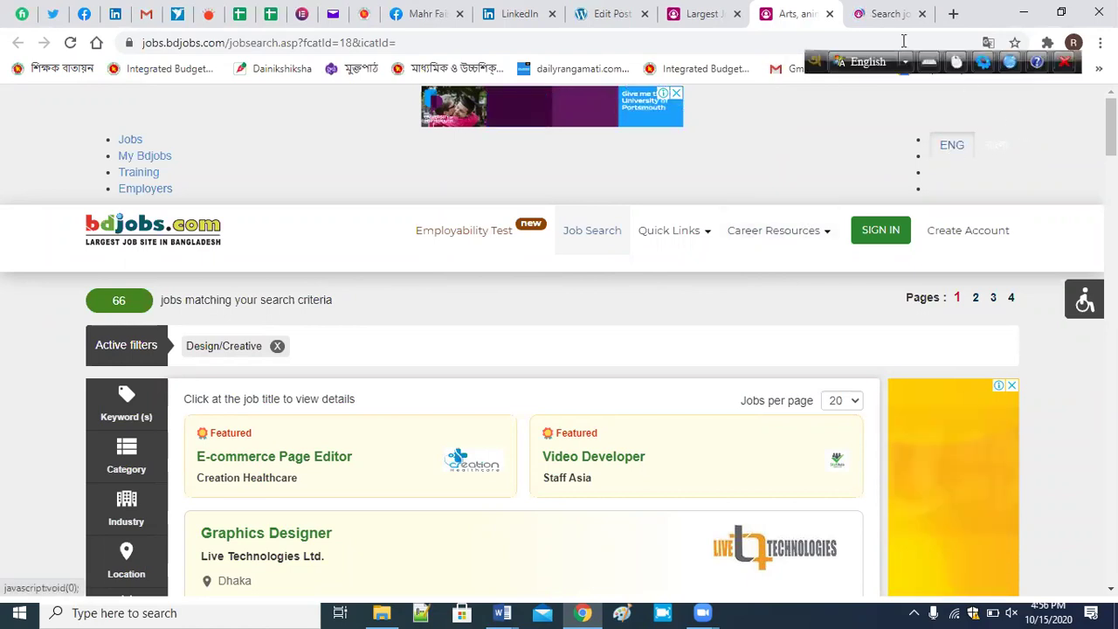
click(884, 13)
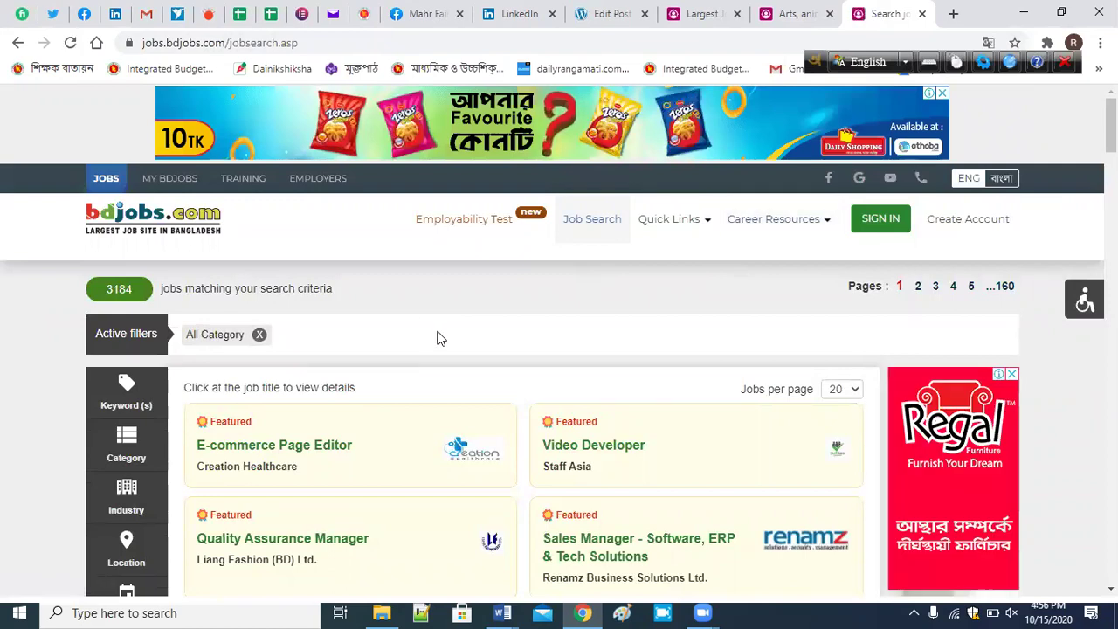
click(922, 14)
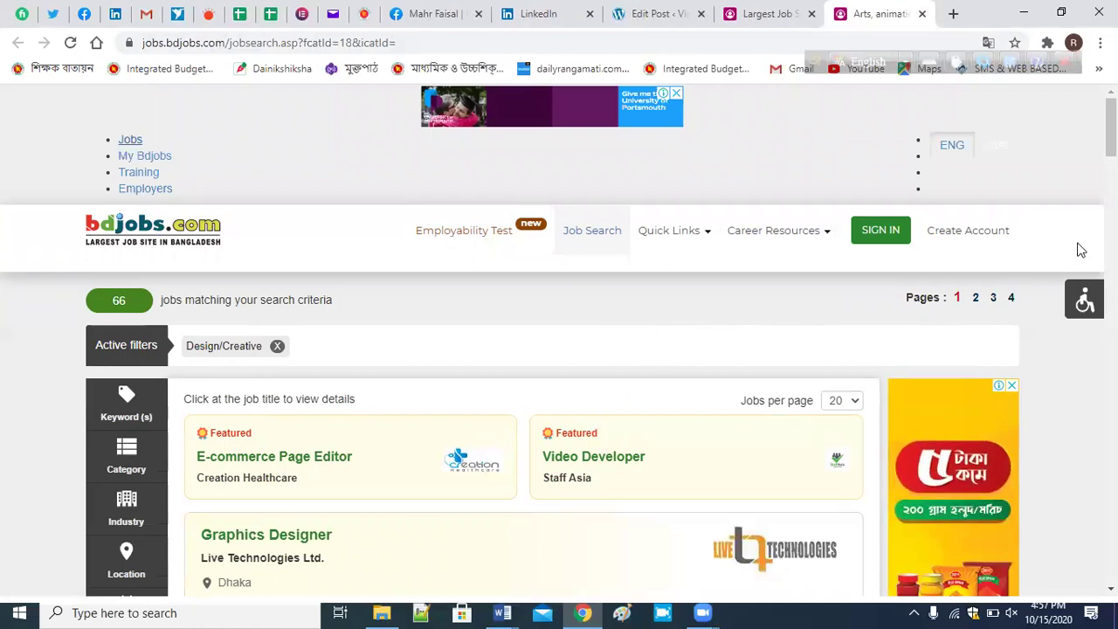
Scroll through the 66 Design/Creative listings down to the footer and back up.
scroll(559, 340, down, 3)
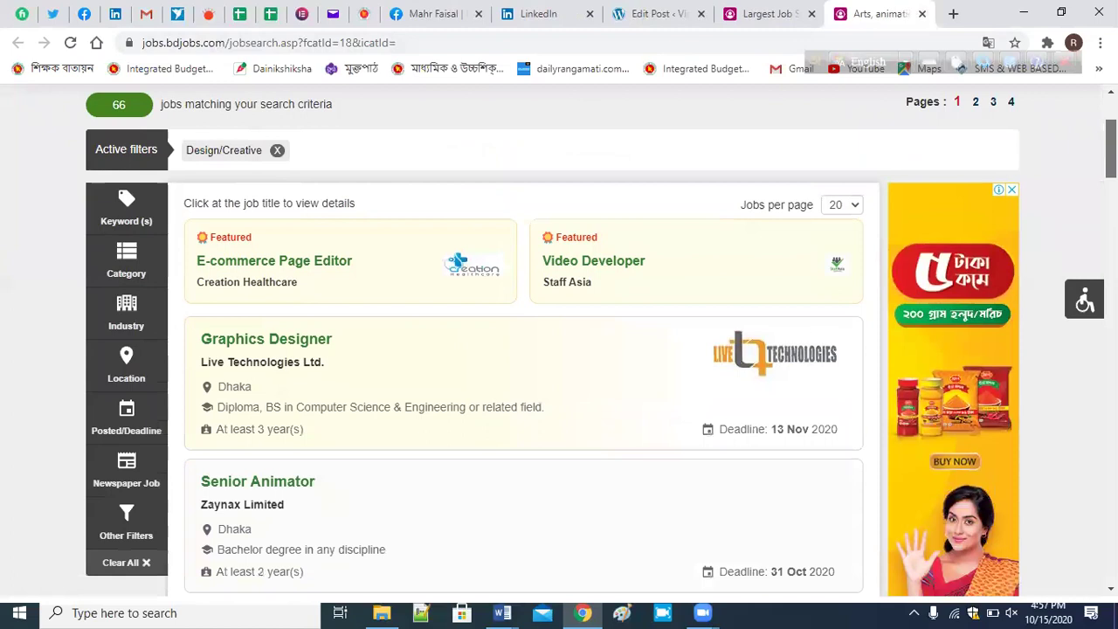
scroll(559, 341, down, 3)
scroll(559, 341, down, 7)
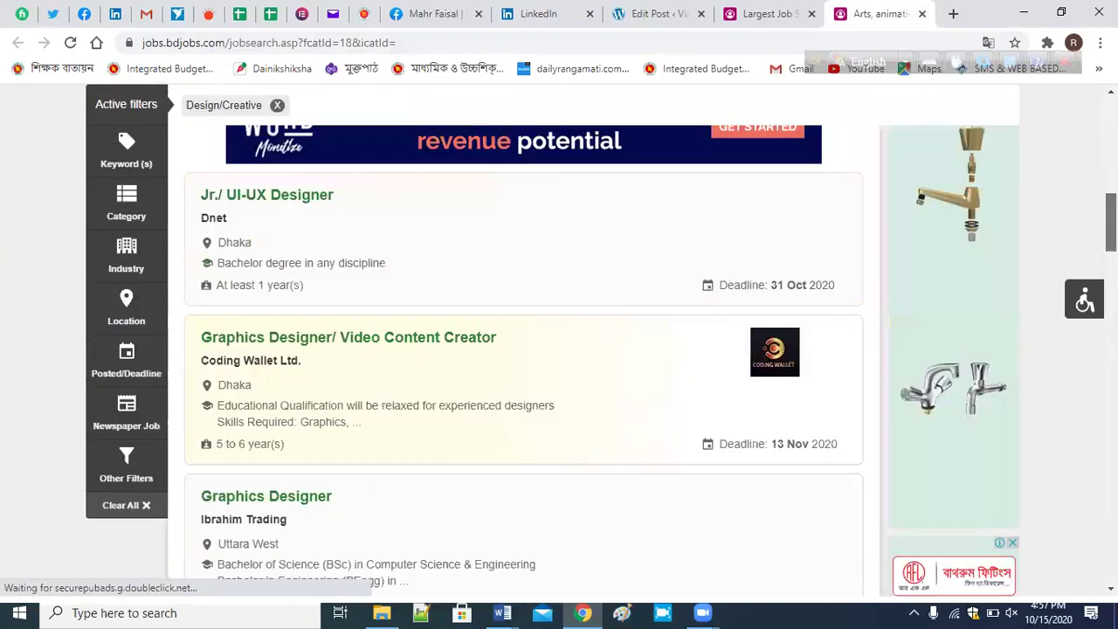
scroll(559, 341, down, 10)
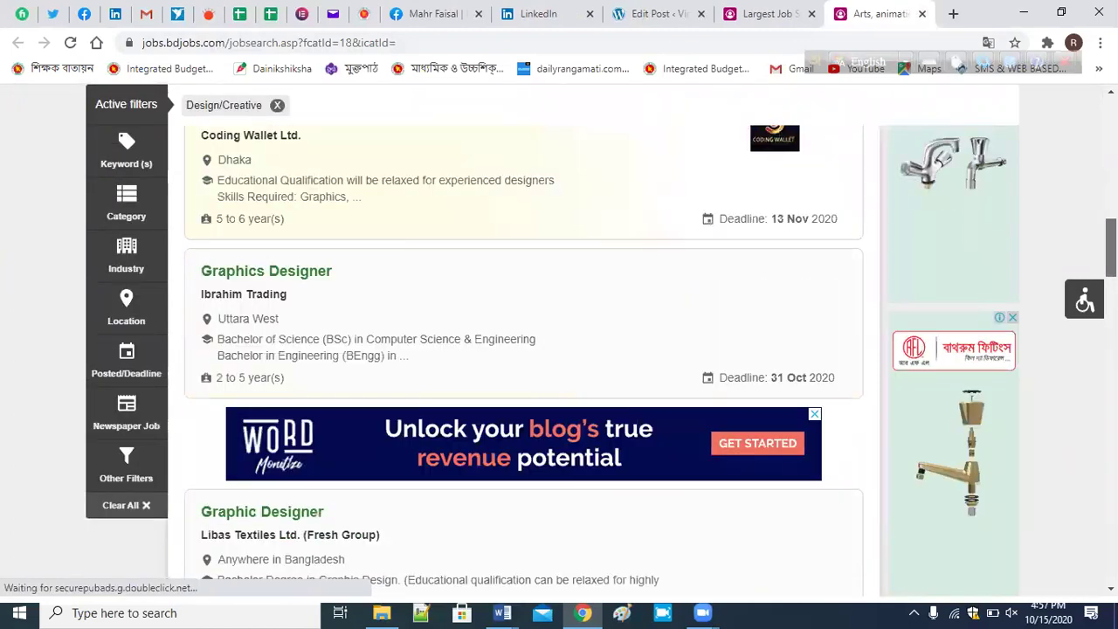
scroll(559, 341, down, 2)
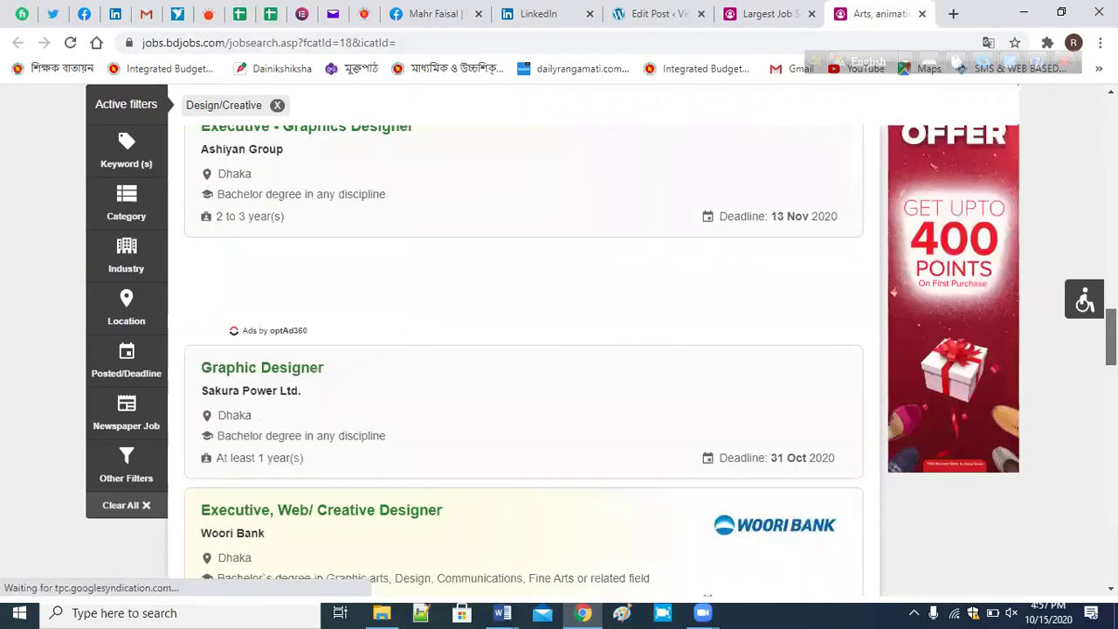
scroll(559, 340, down, 8)
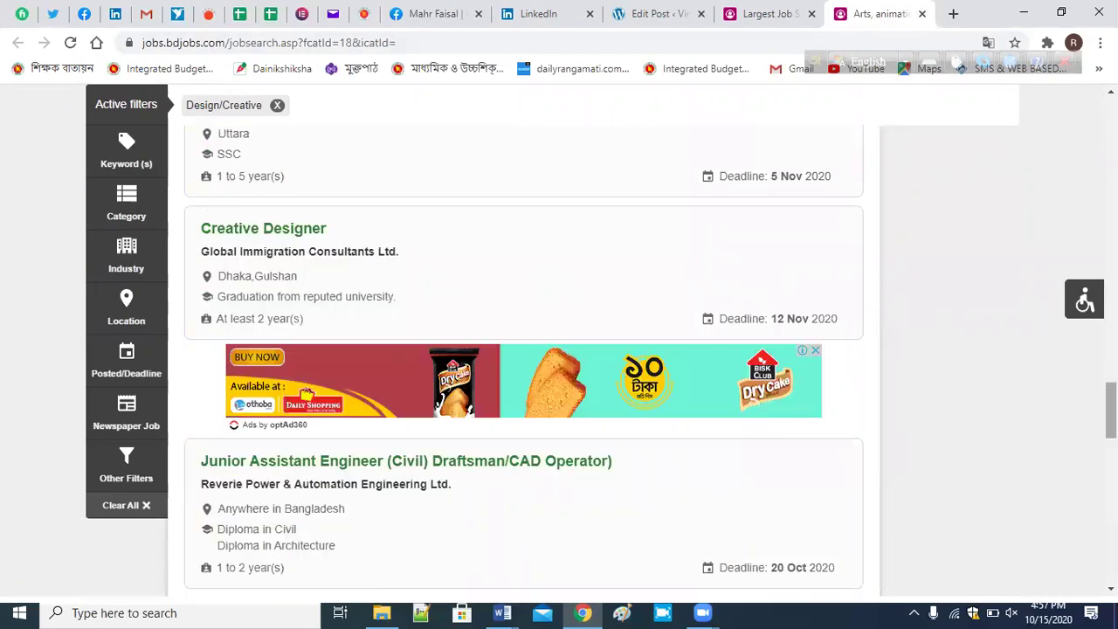
scroll(559, 341, down, 3)
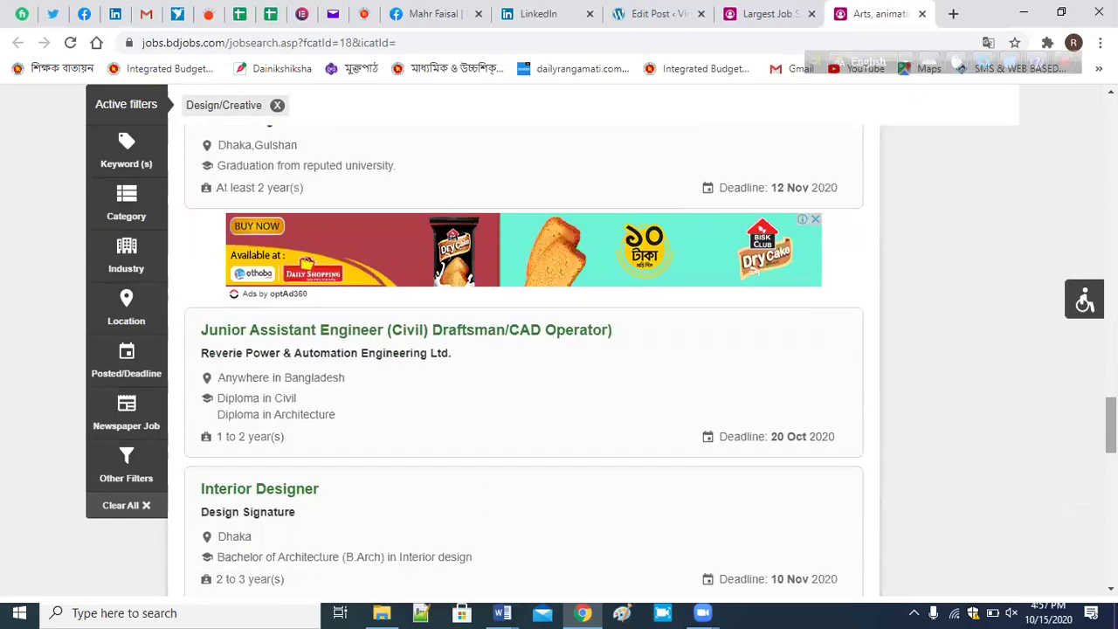
scroll(559, 358, down, 2)
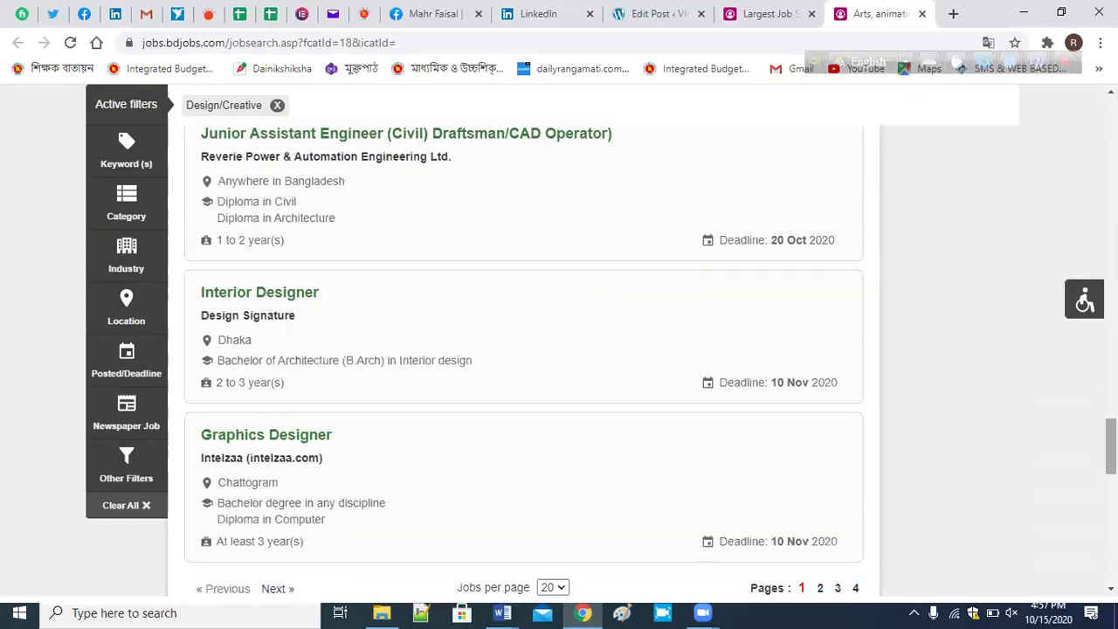
scroll(559, 358, down, 2)
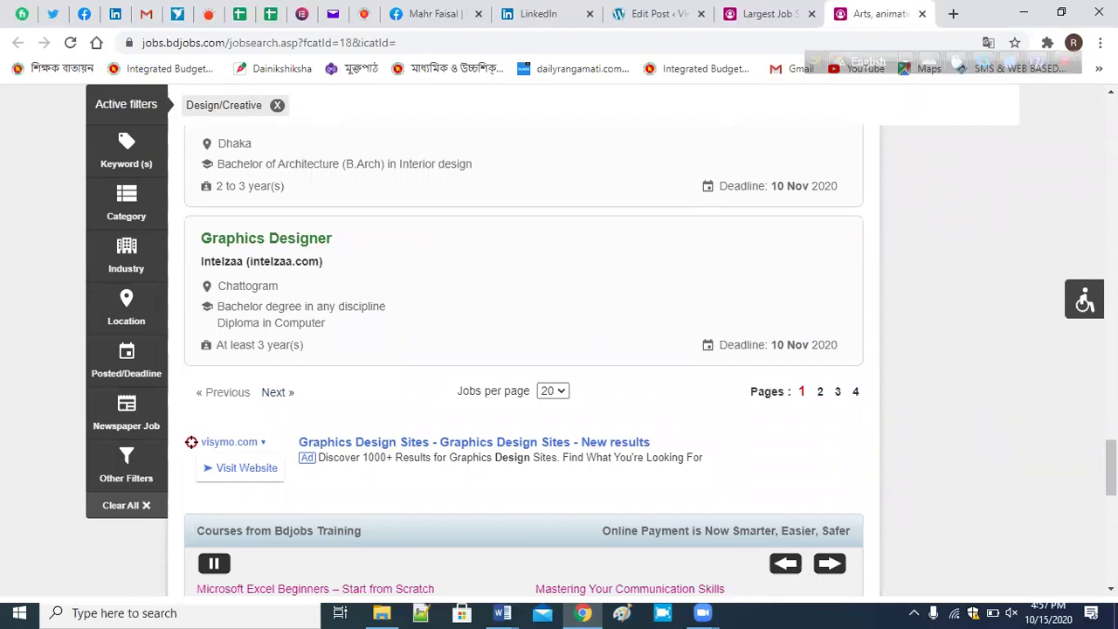
scroll(559, 358, down, 1)
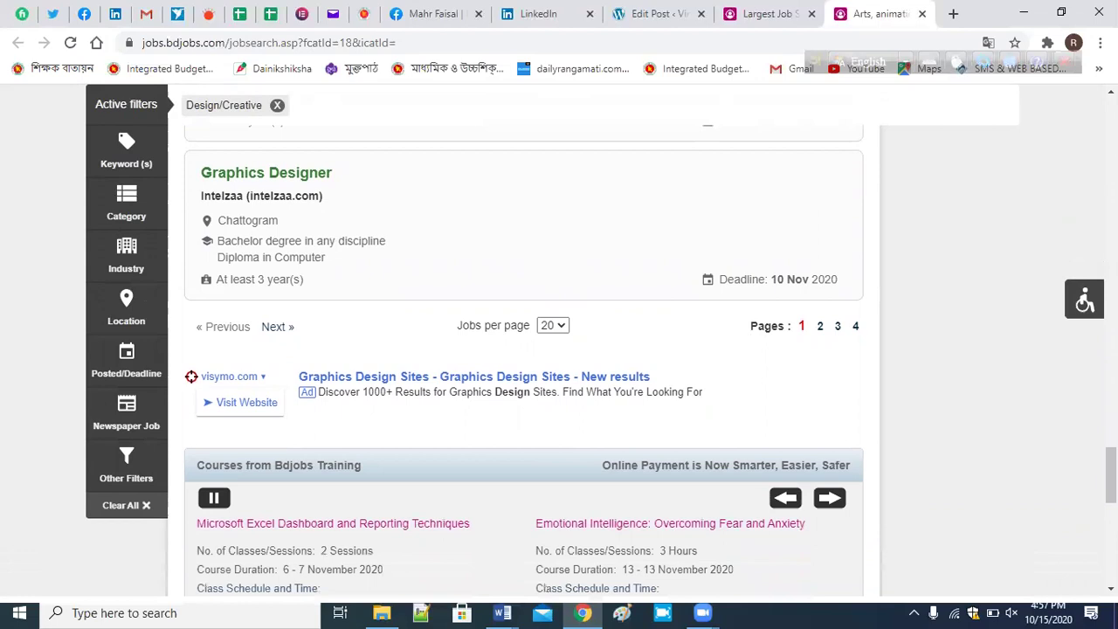
scroll(559, 358, down, 3)
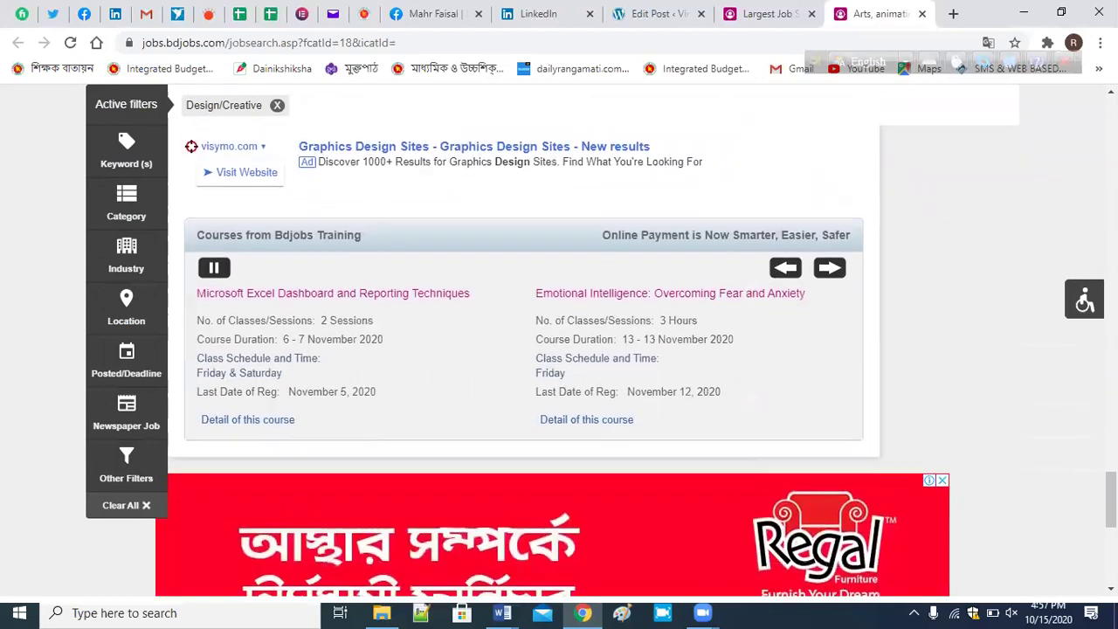
scroll(559, 349, down, 1)
scroll(559, 350, down, 2)
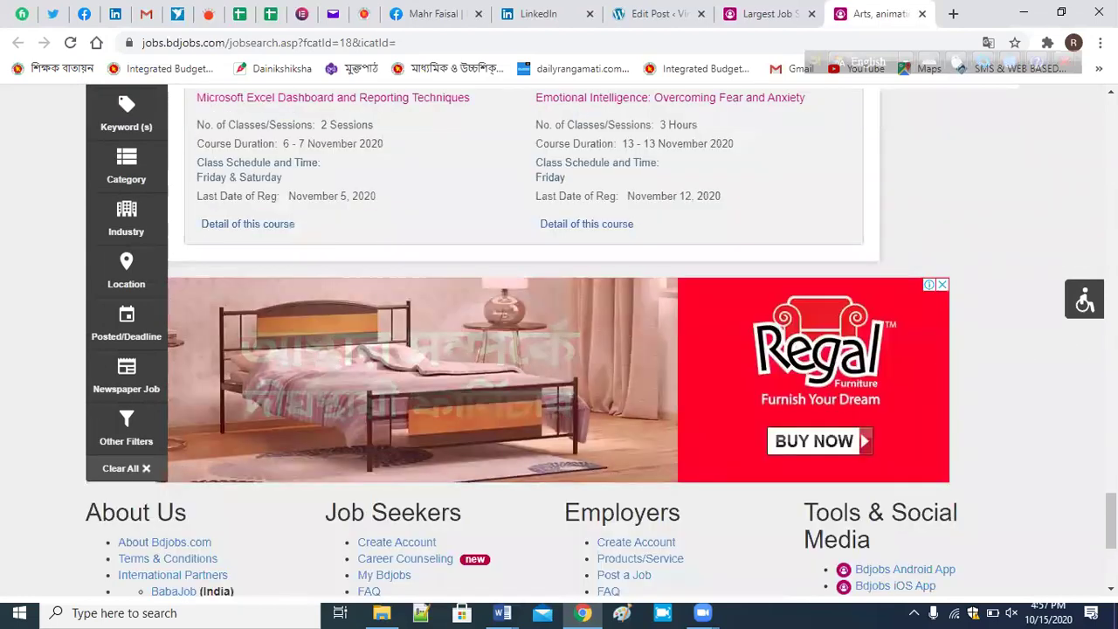
scroll(559, 350, down, 1)
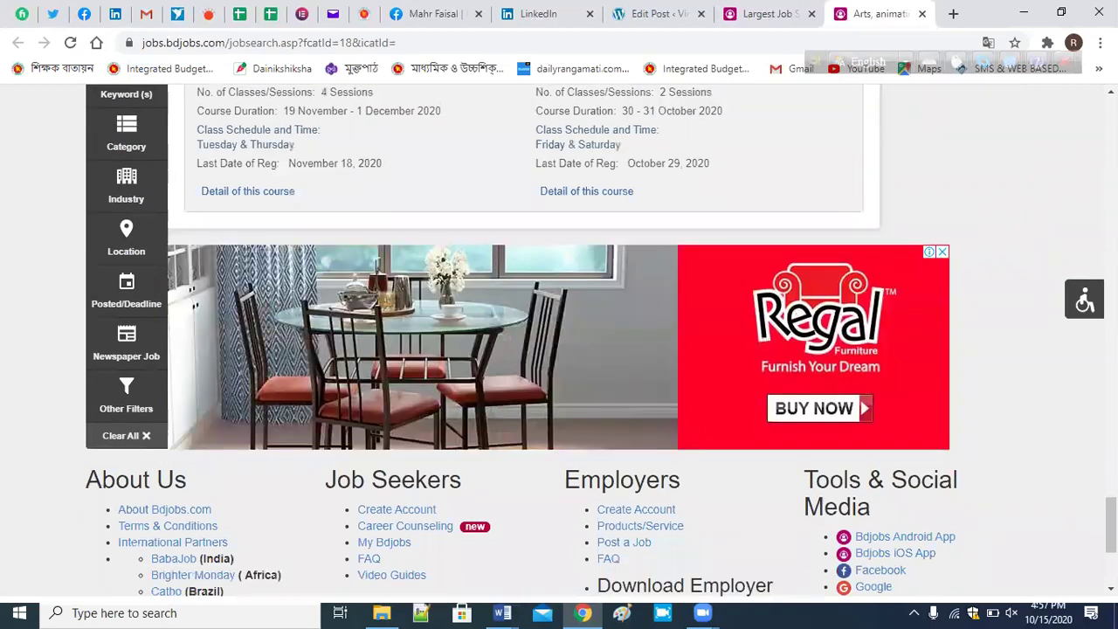
scroll(559, 349, down, 1)
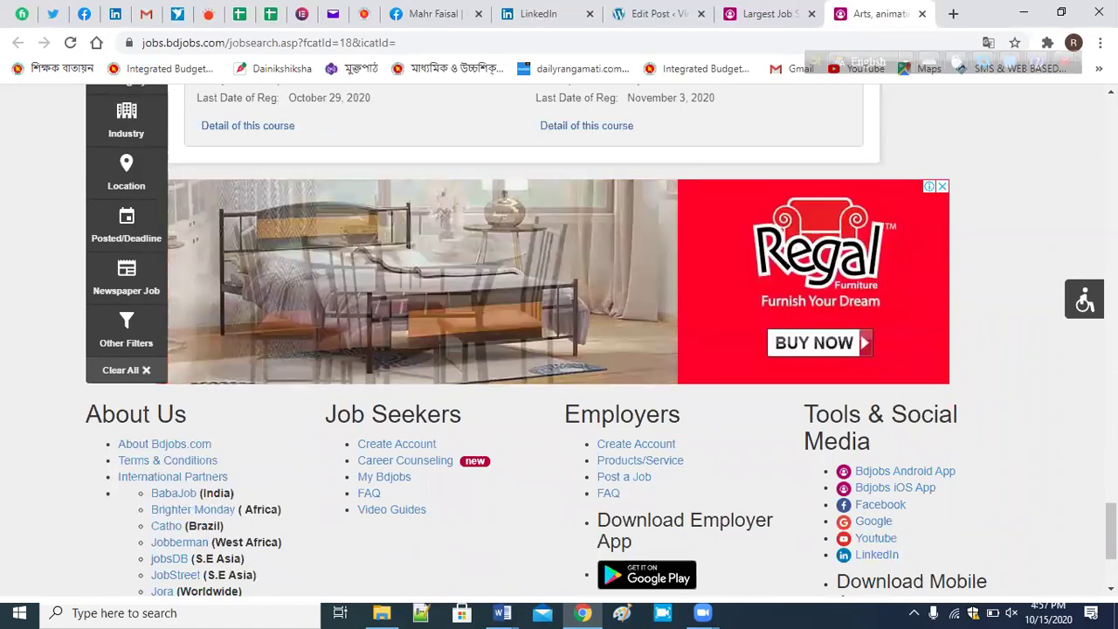
scroll(559, 341, up, 10)
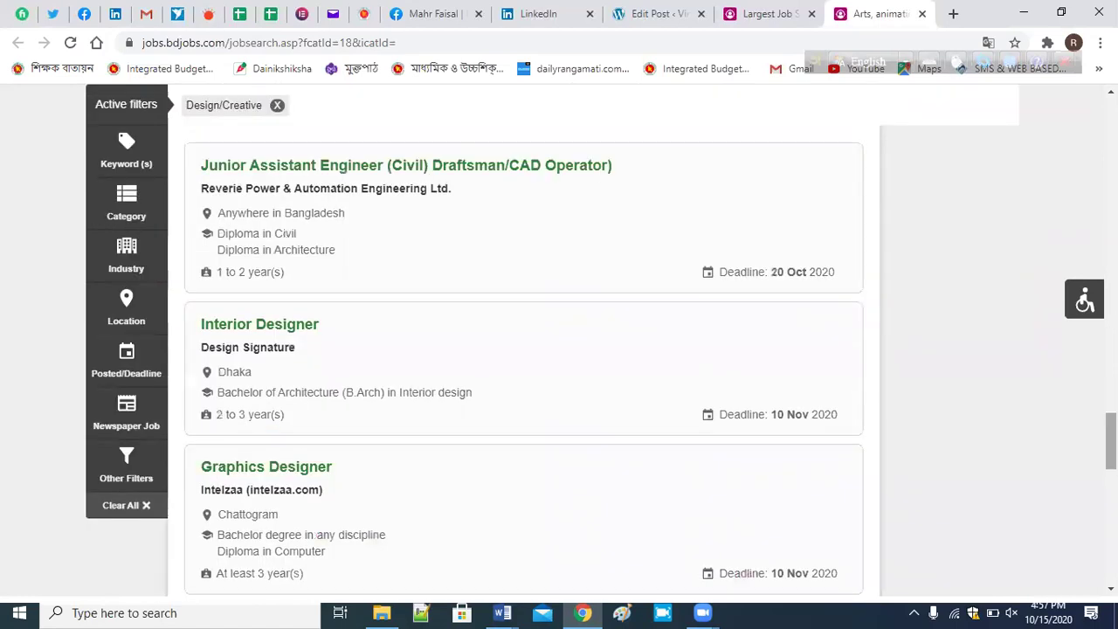
scroll(1074, 404, up, 10)
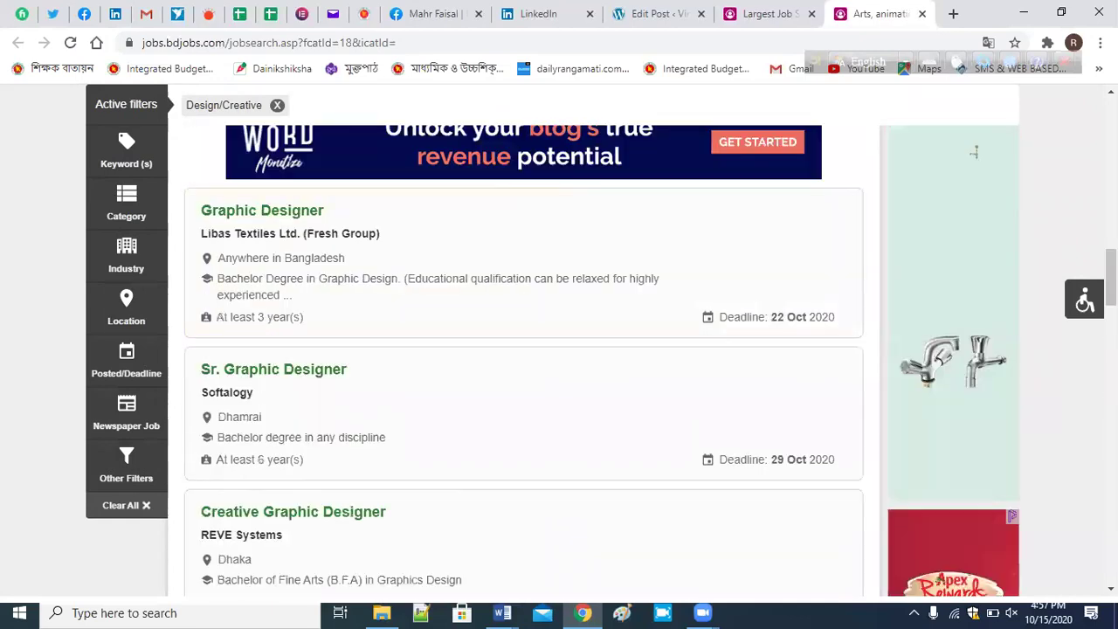
scroll(741, 358, up, 8)
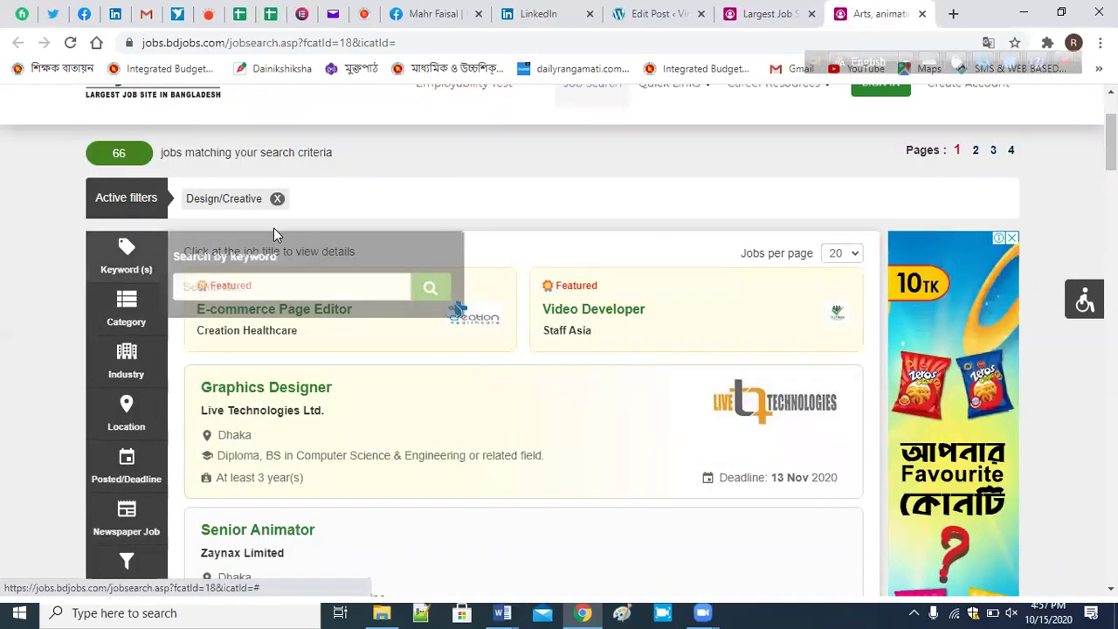
Search the Design/Creative results for the keyword 'content writer, blog writer'.
click(271, 287)
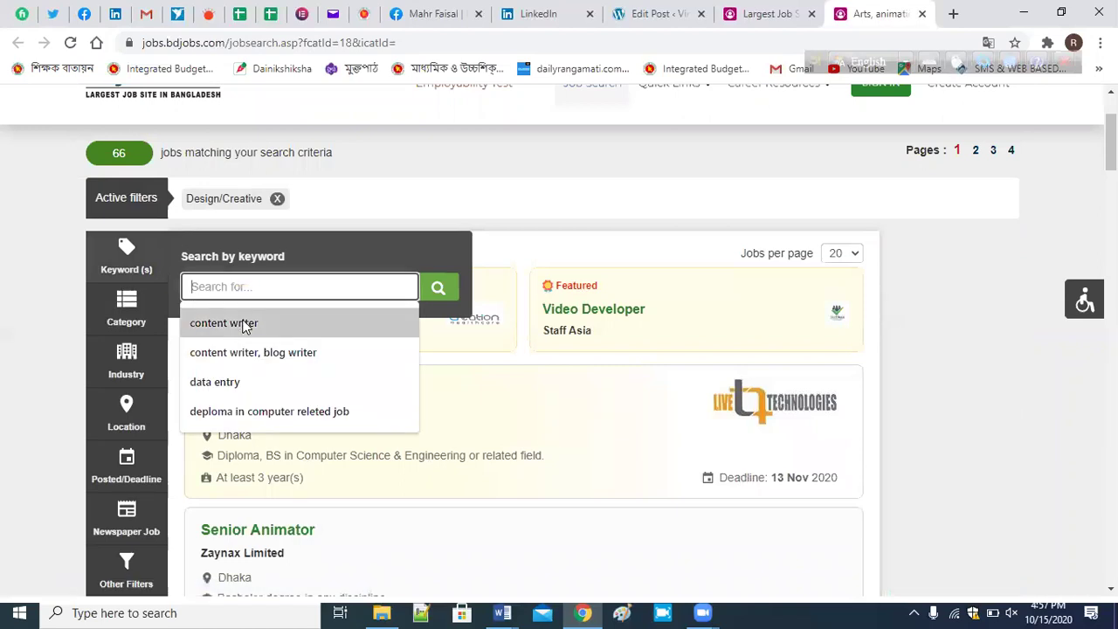
click(245, 323)
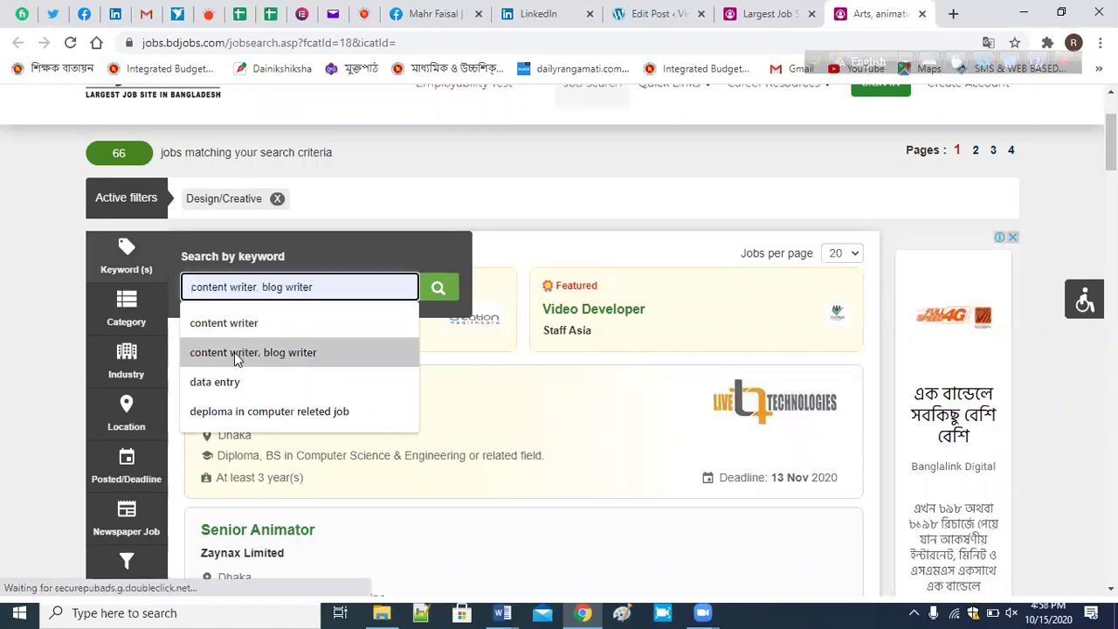
click(237, 354)
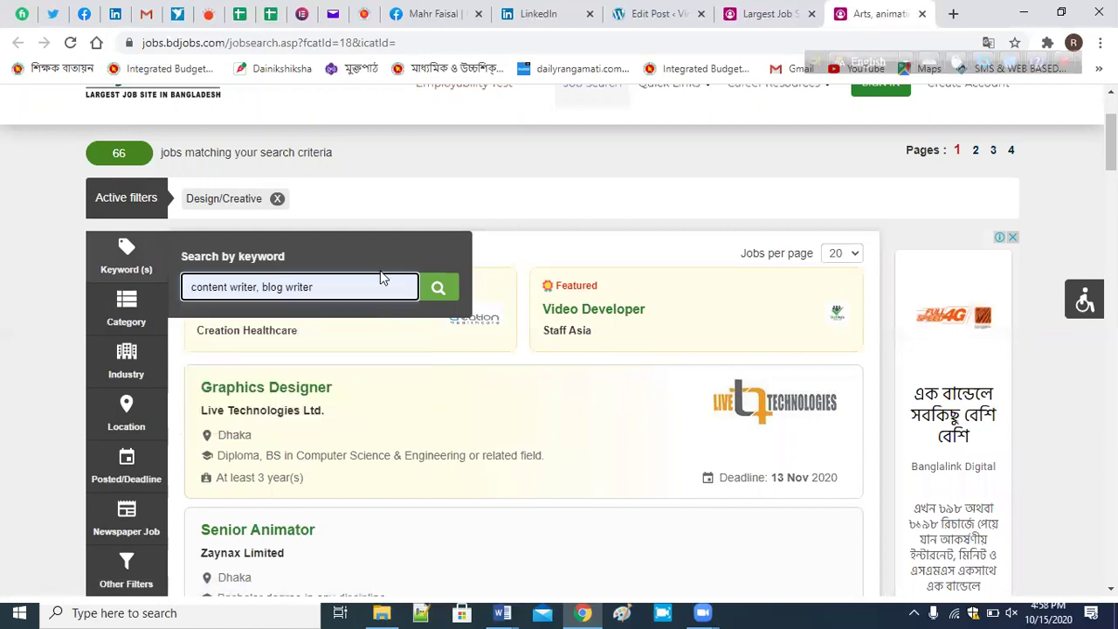
click(446, 285)
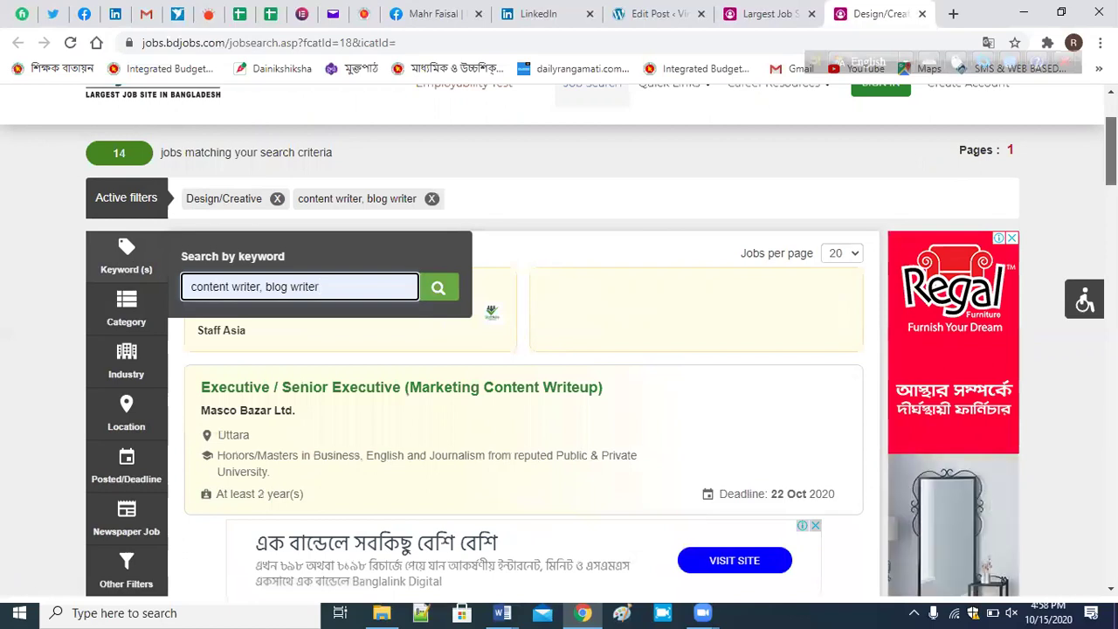
scroll(1088, 157, down, 2)
scroll(560, 341, down, 5)
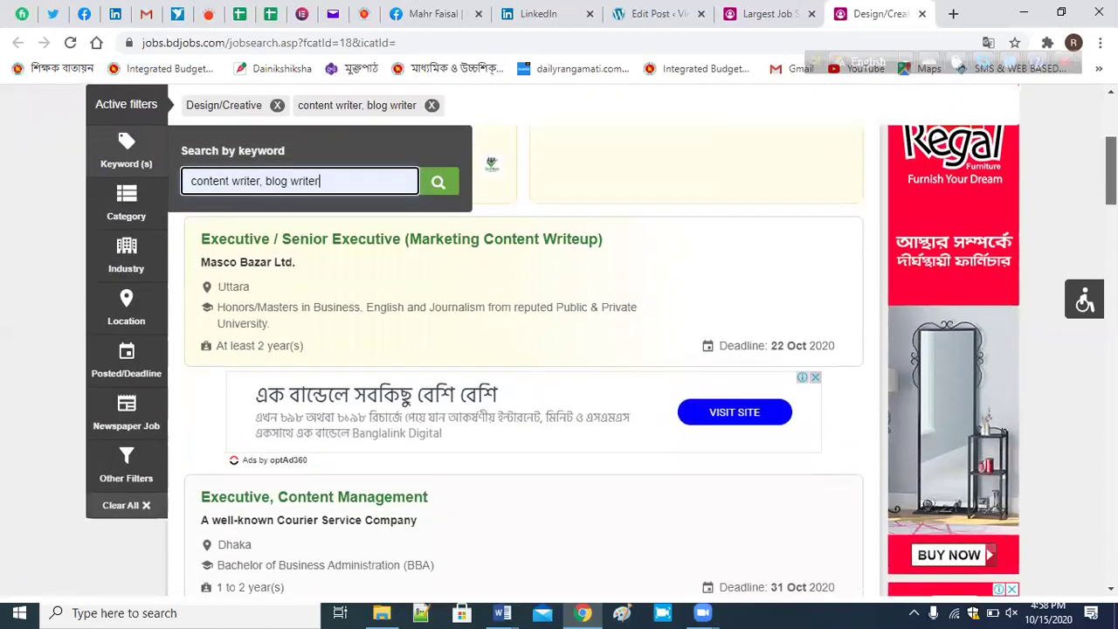
scroll(689, 118, down, 3)
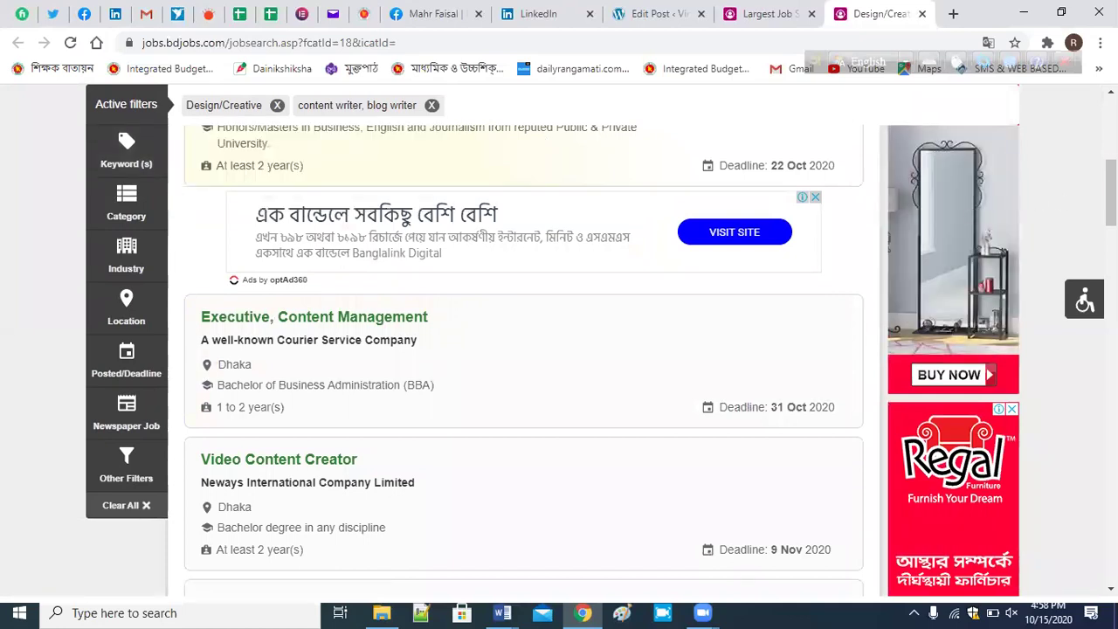
scroll(559, 358, down, 4)
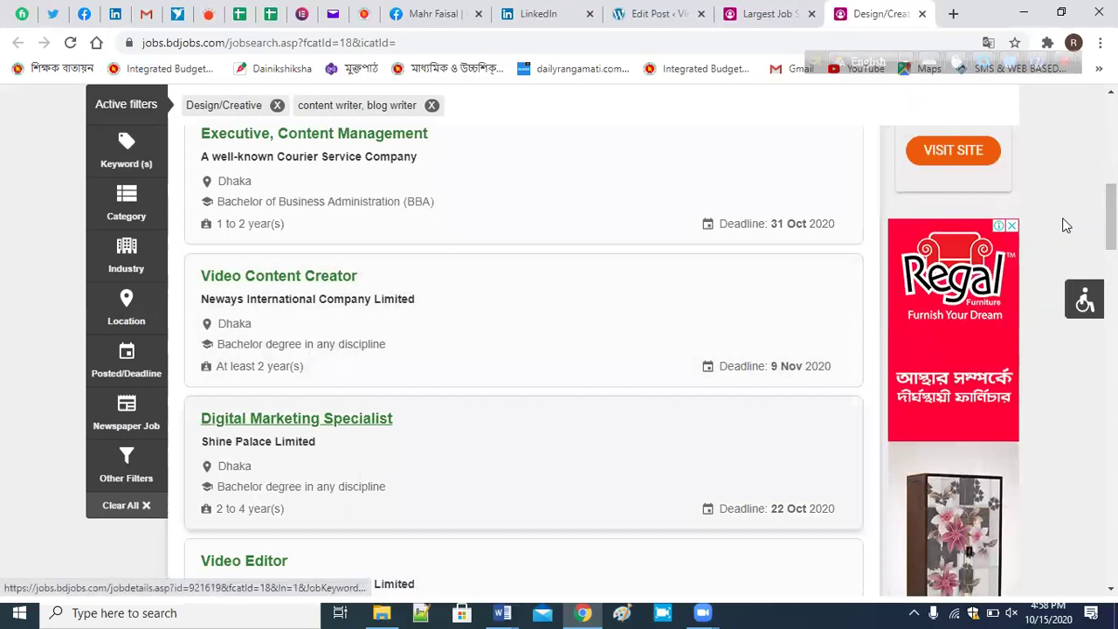
scroll(1065, 225, down, 1)
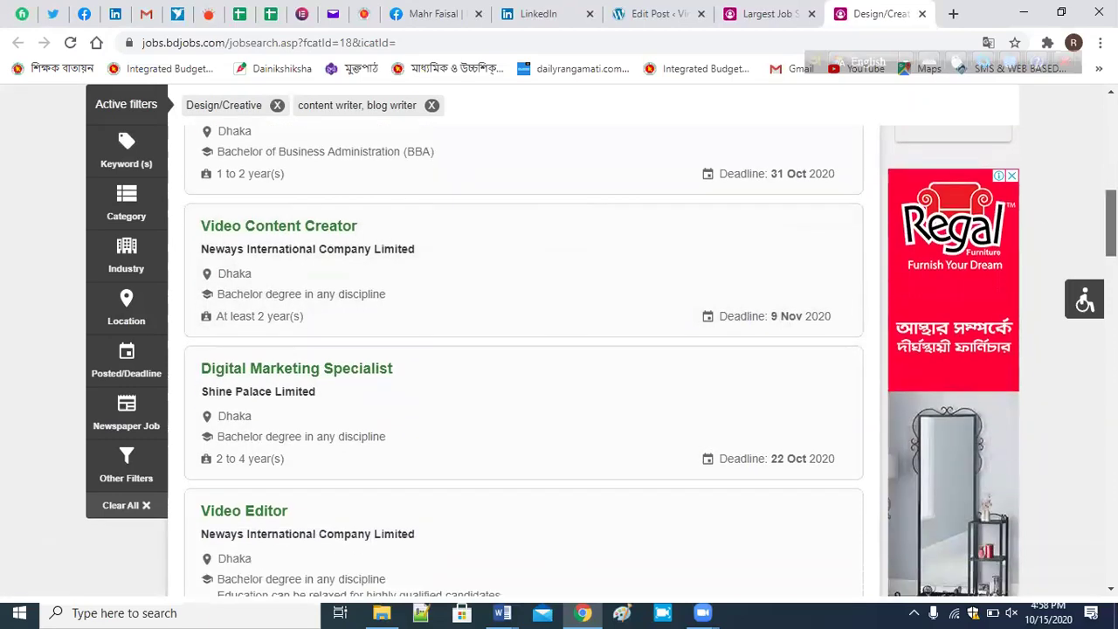
scroll(525, 358, down, 2)
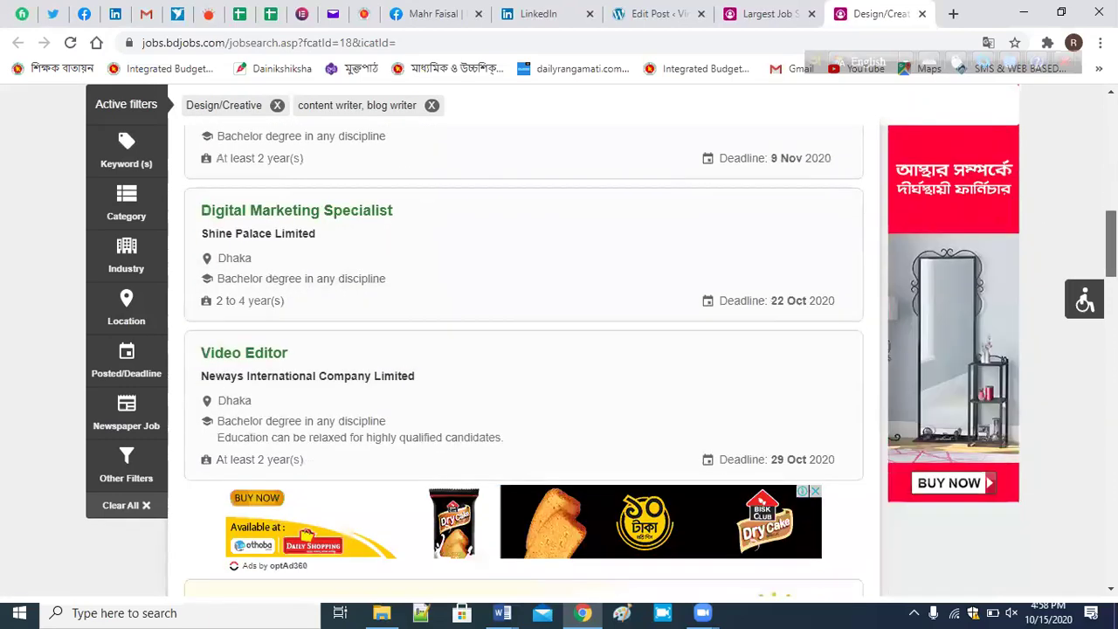
scroll(1084, 323, down, 10)
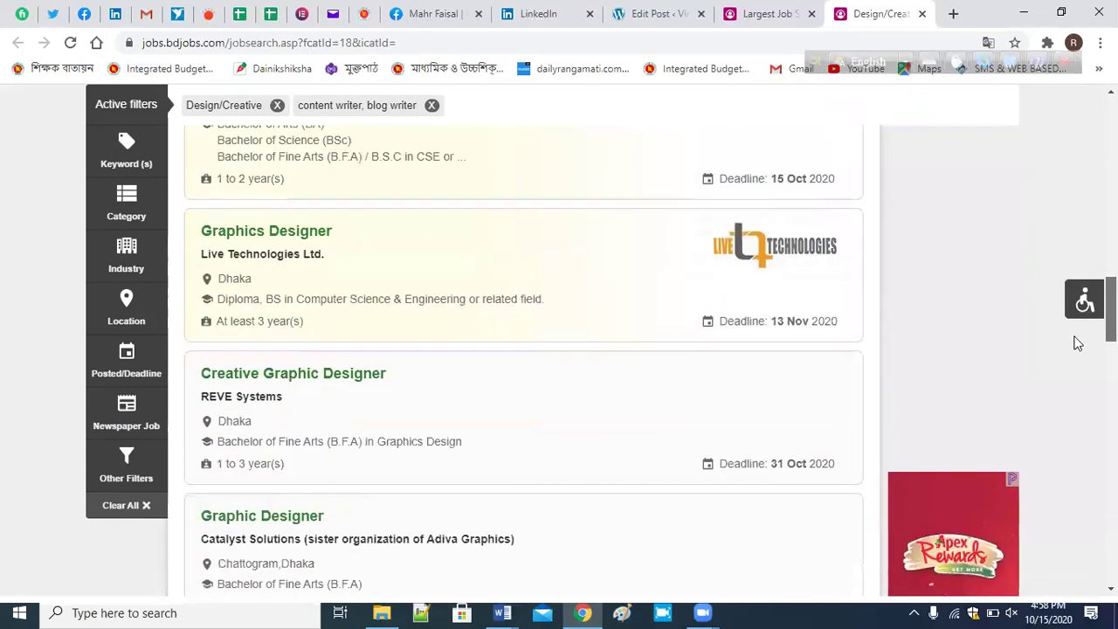
scroll(1058, 356, down, 3)
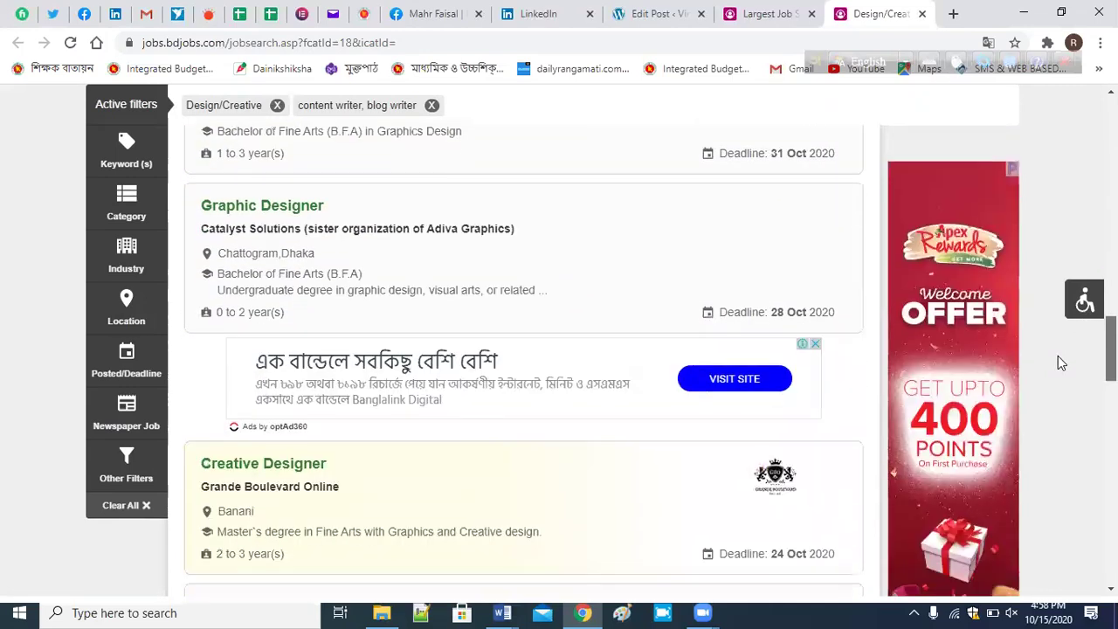
scroll(1055, 391, down, 1)
scroll(1055, 391, down, 3)
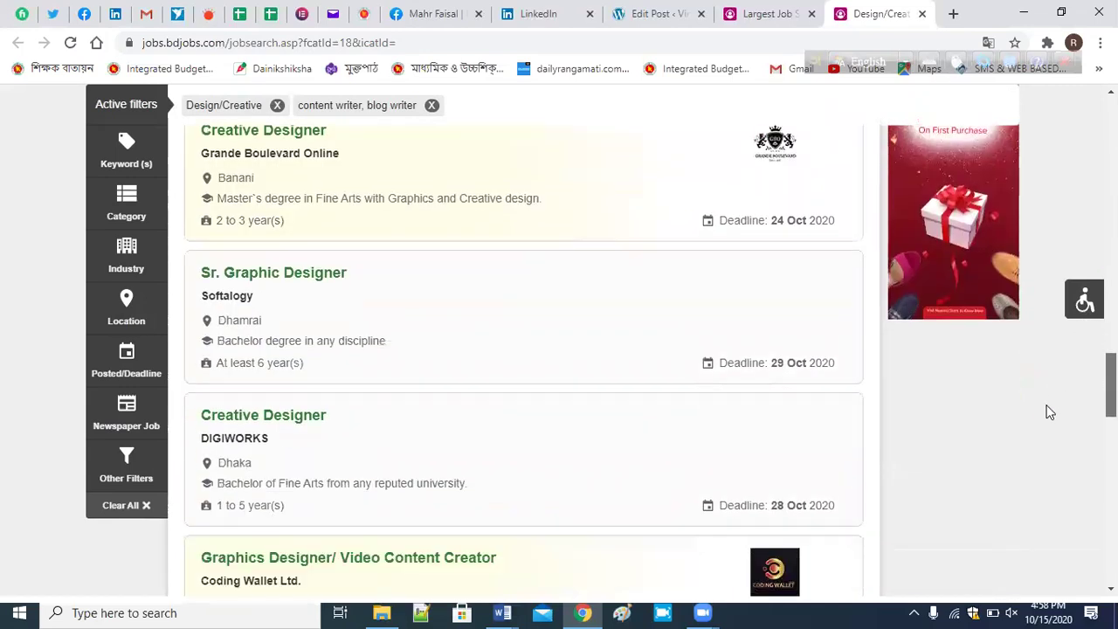
scroll(1028, 466, down, 2)
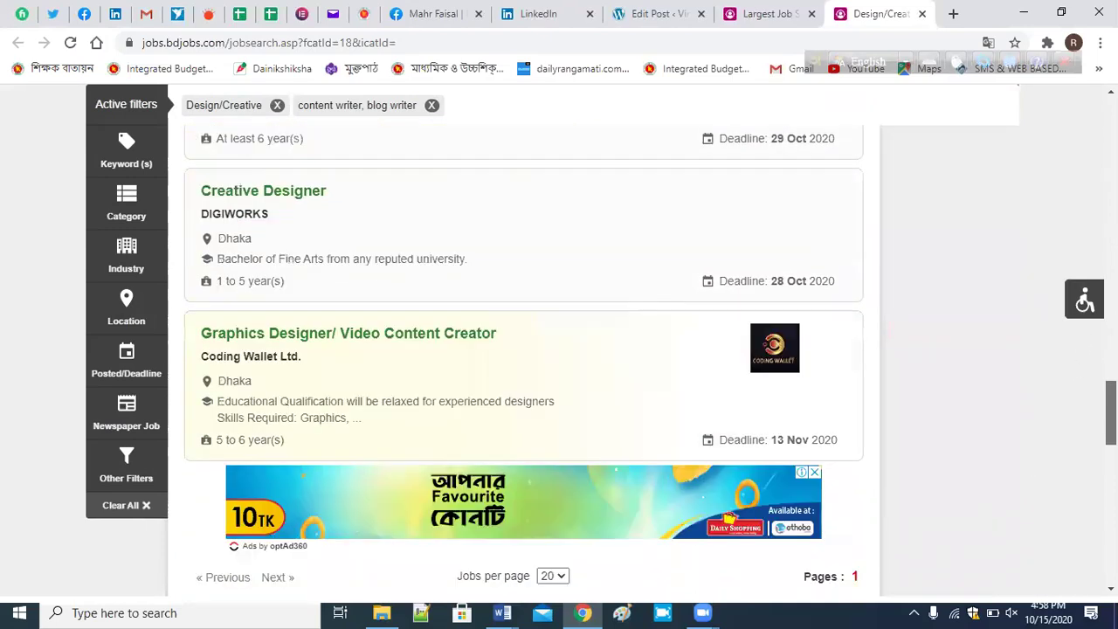
scroll(524, 358, down, 4)
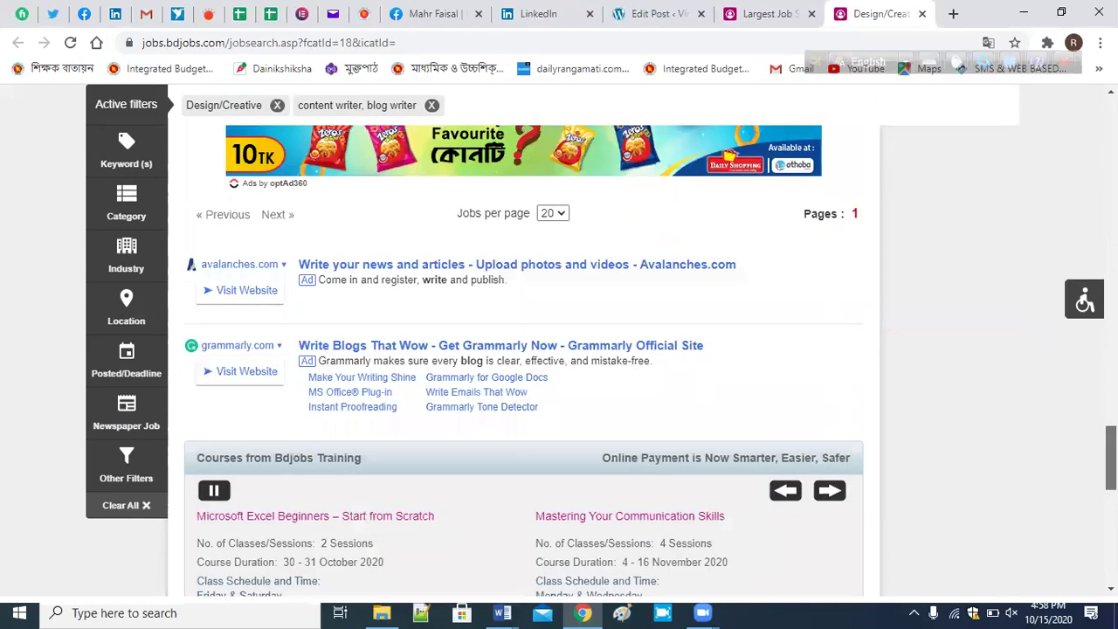
scroll(524, 359, up, 10)
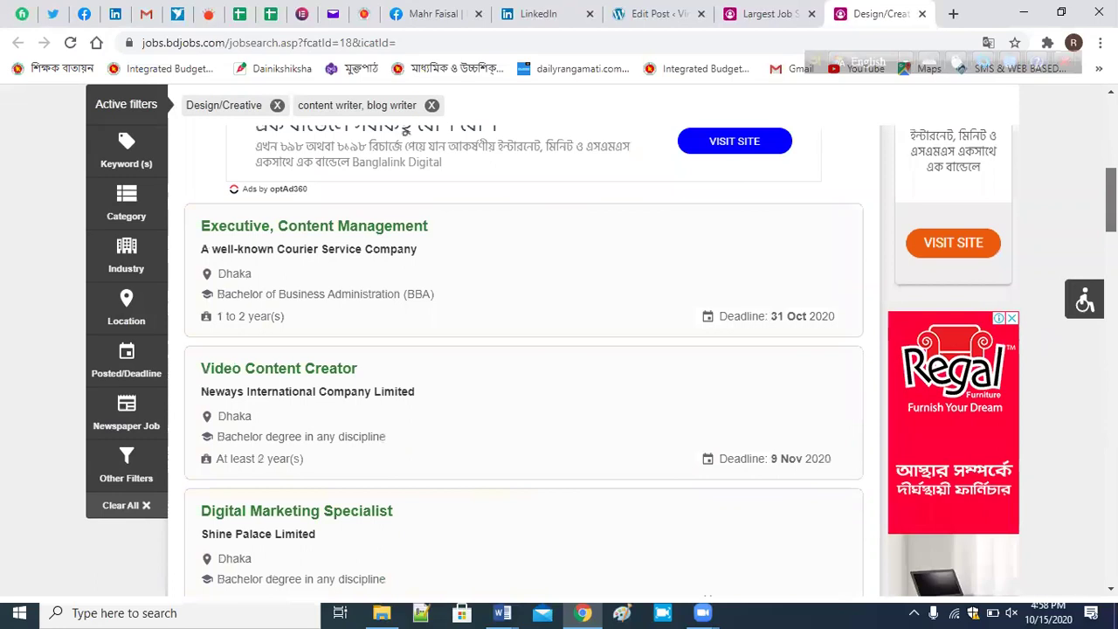
scroll(179, 325, up, 6)
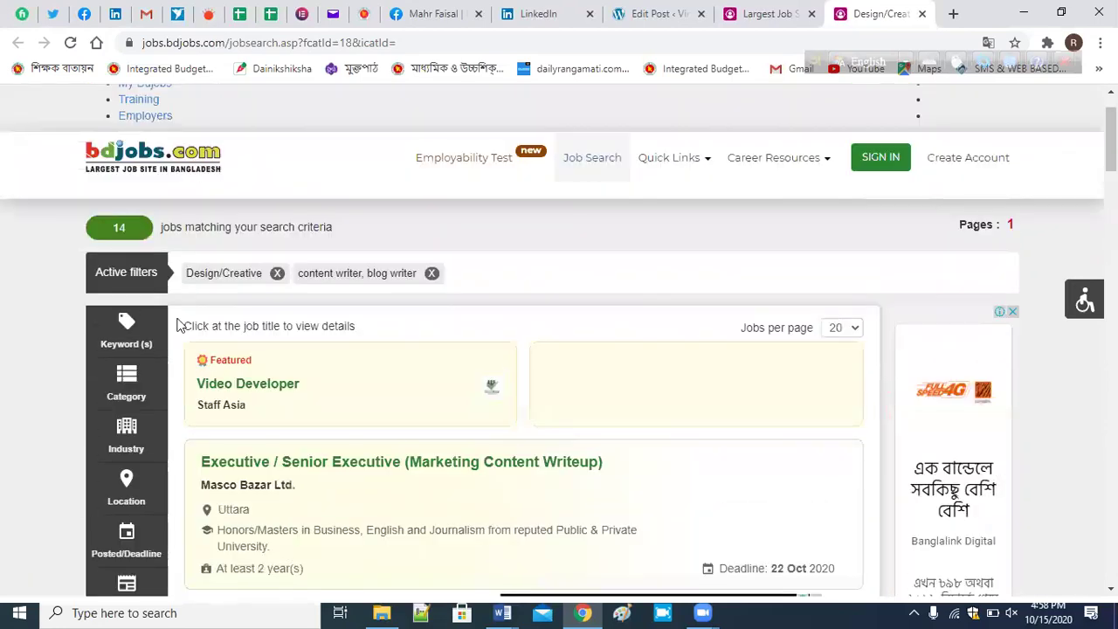
Remove the Design/Creative filter, leaving 90 'content writer, blog writer' jobs, and scroll the results.
click(276, 272)
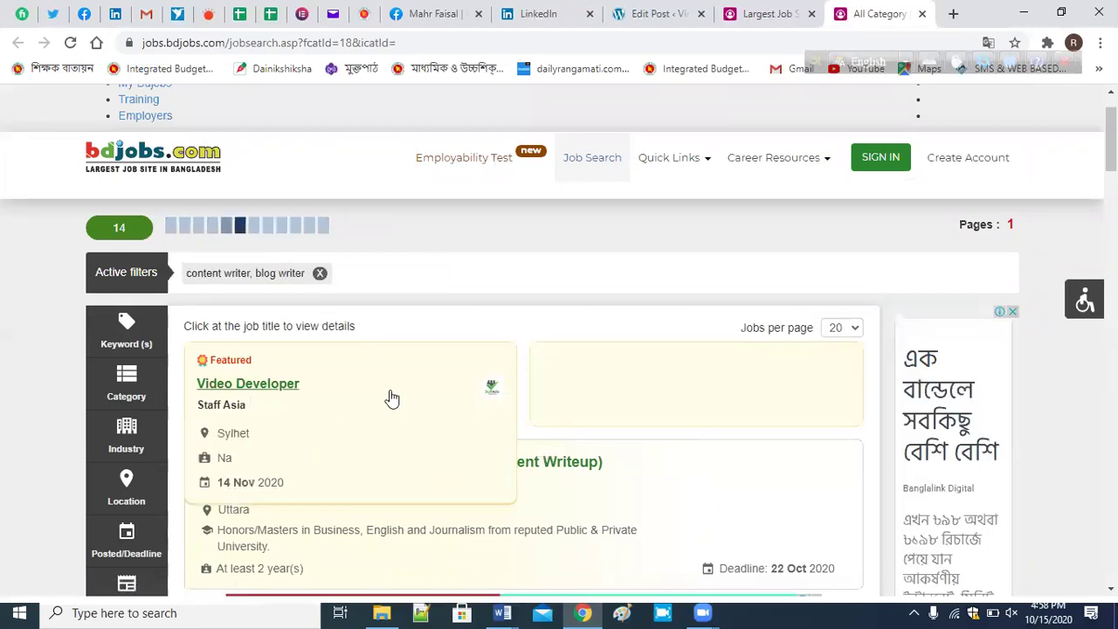
right_click(453, 393)
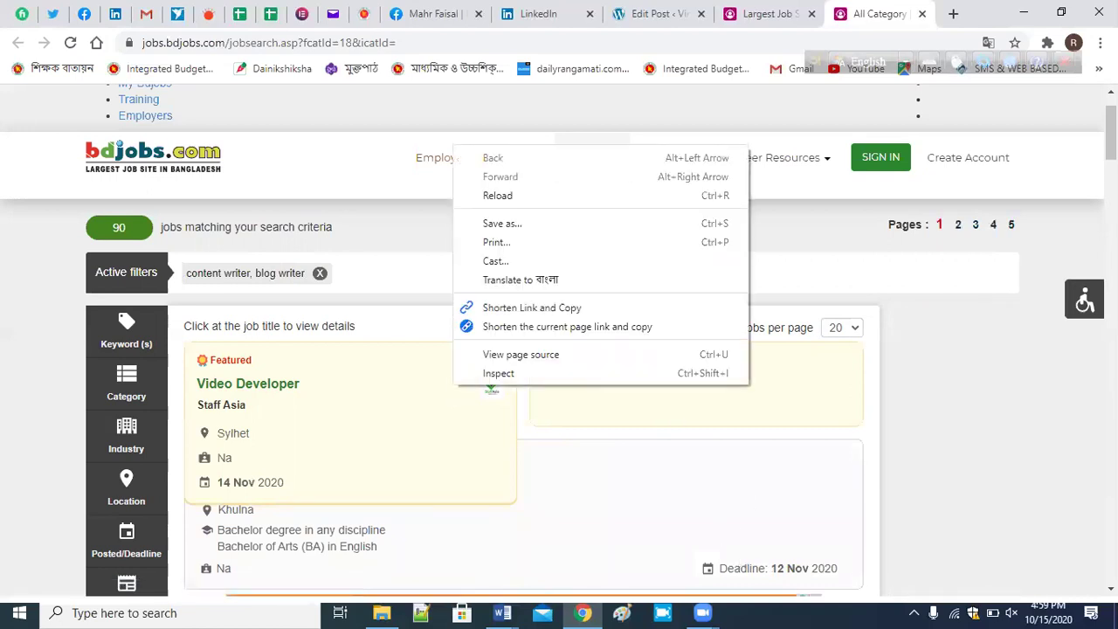
scroll(559, 349, down, 1)
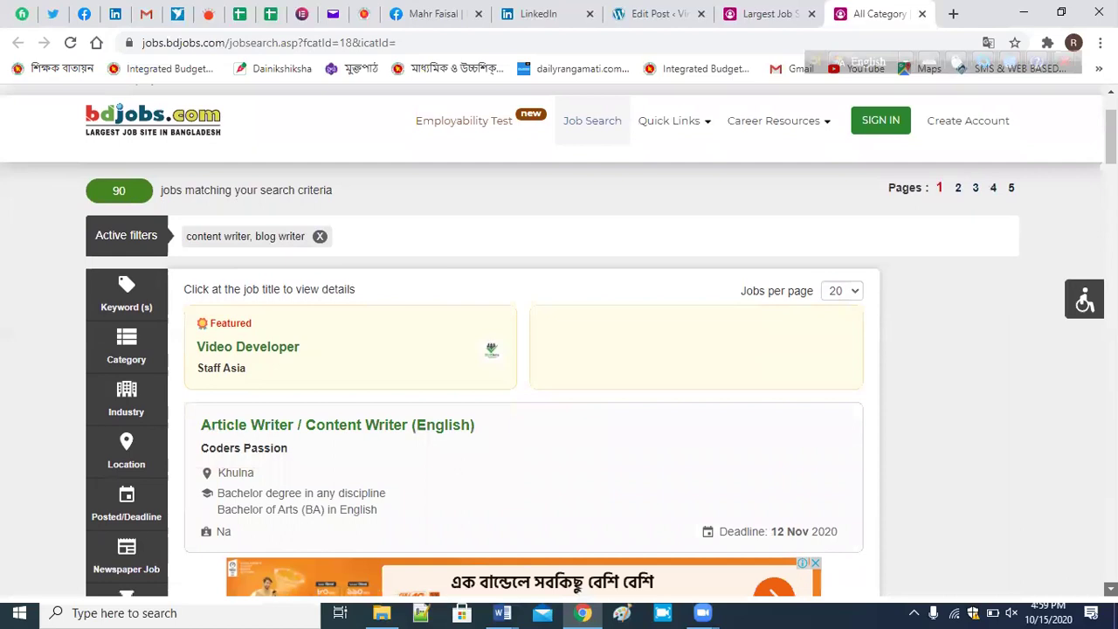
scroll(559, 350, down, 2)
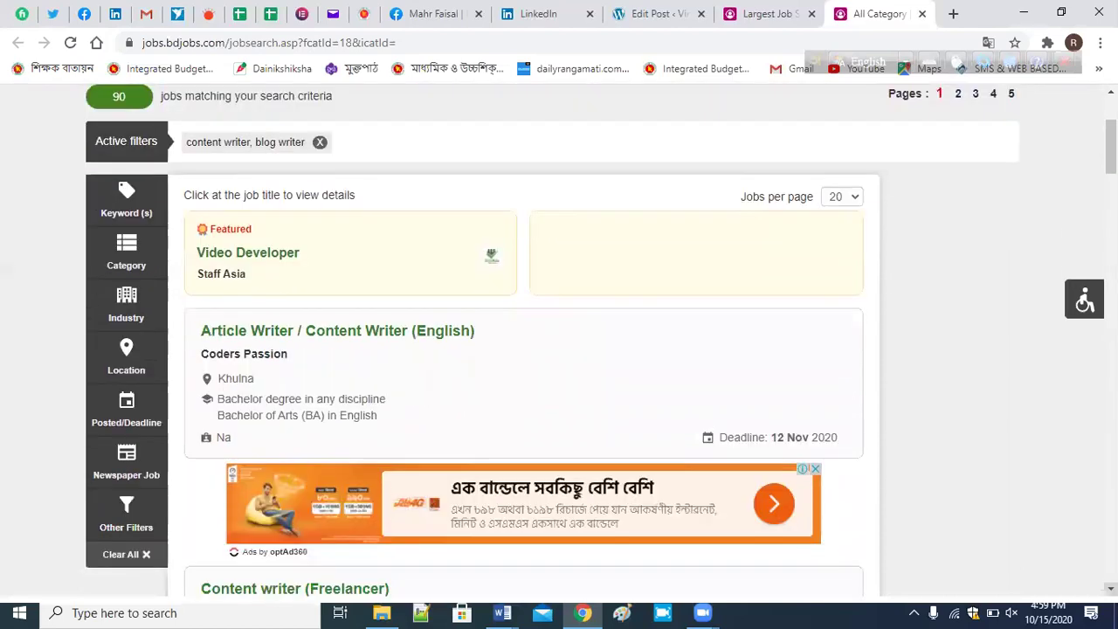
scroll(559, 349, down, 1)
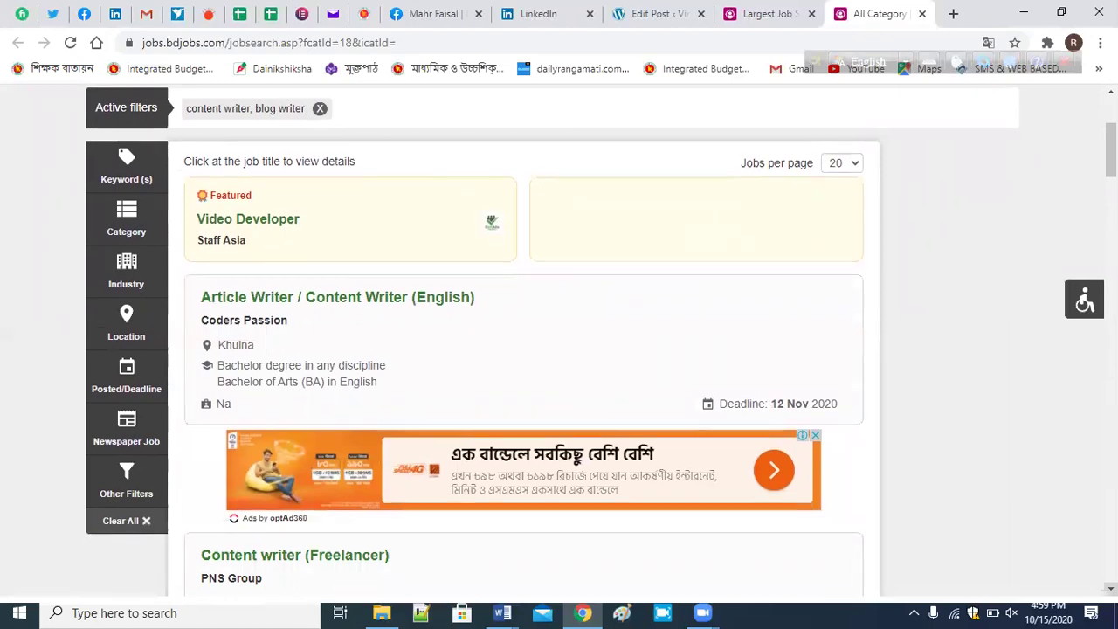
Open the PNS Group Content writer (Freelancer) listing in a new background tab.
scroll(834, 499, down, 1)
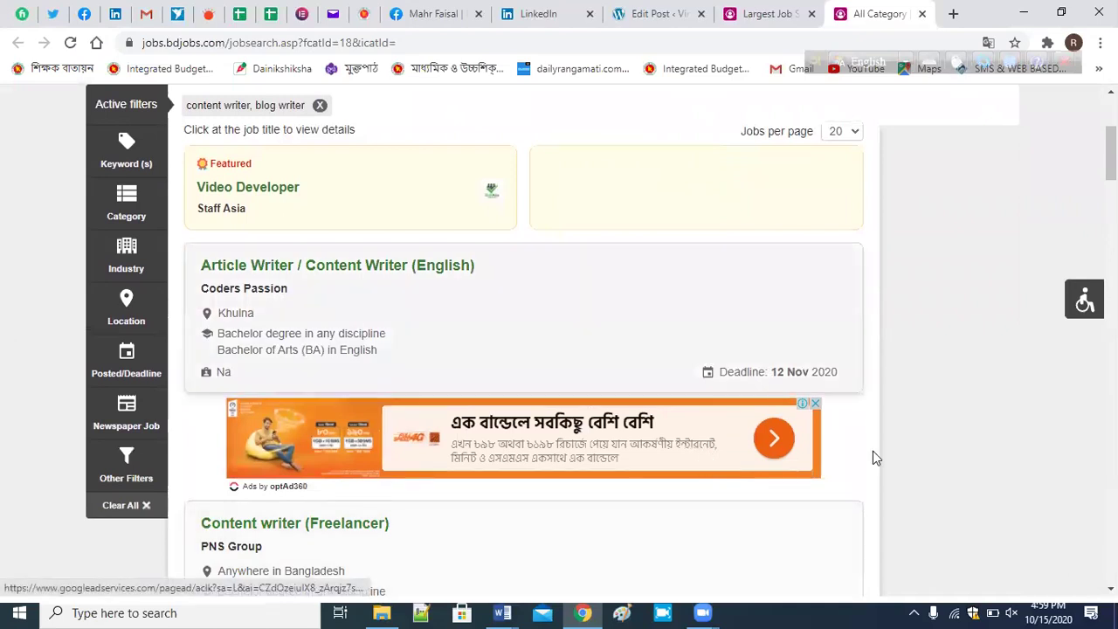
scroll(872, 450, down, 1)
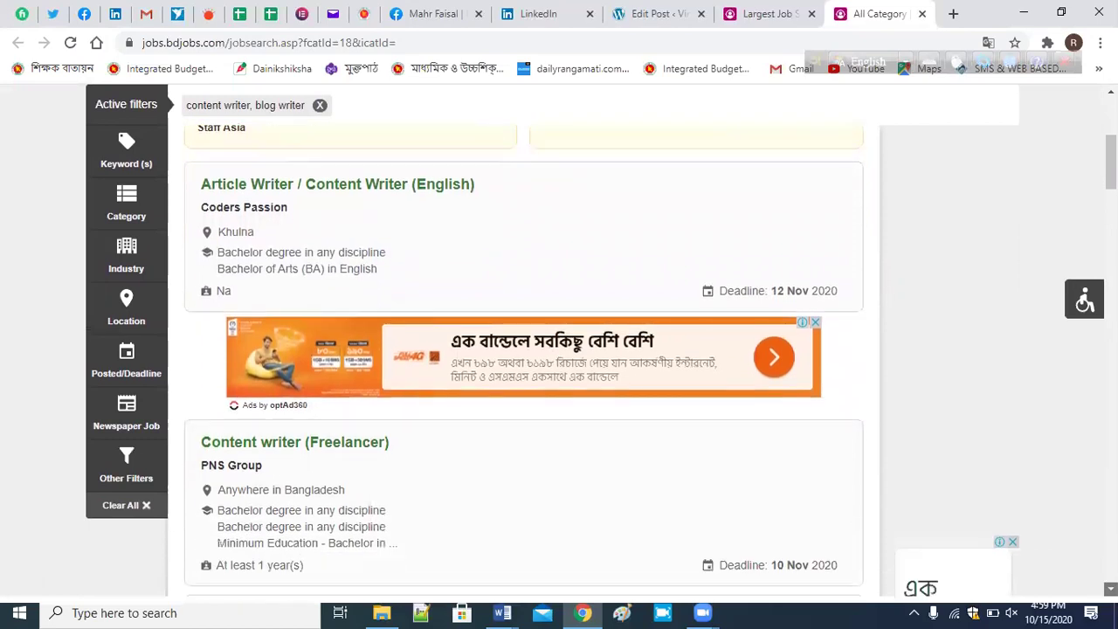
scroll(524, 359, down, 2)
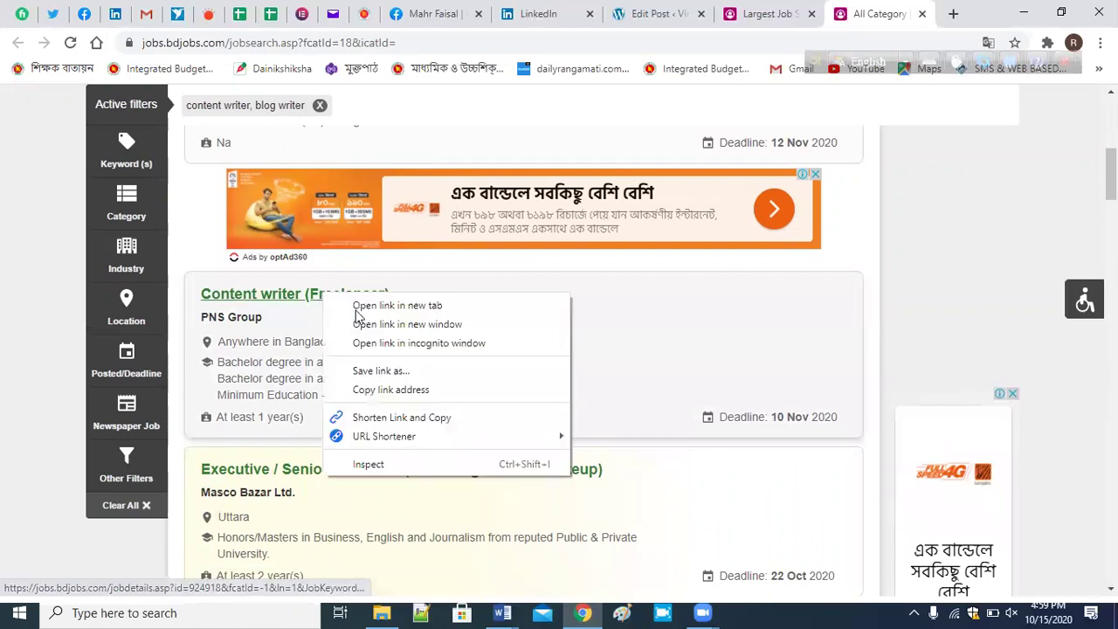
click(363, 306)
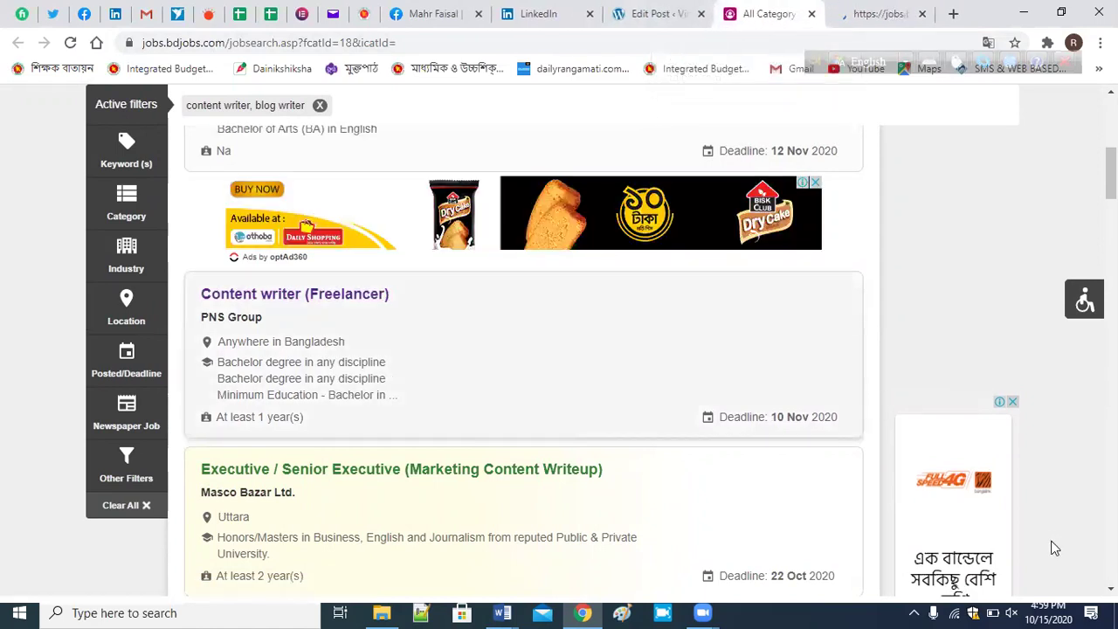
Scroll further down to the Content Writer / Copywriter (English) opening due 10 Nov 2020.
scroll(559, 350, down, 2)
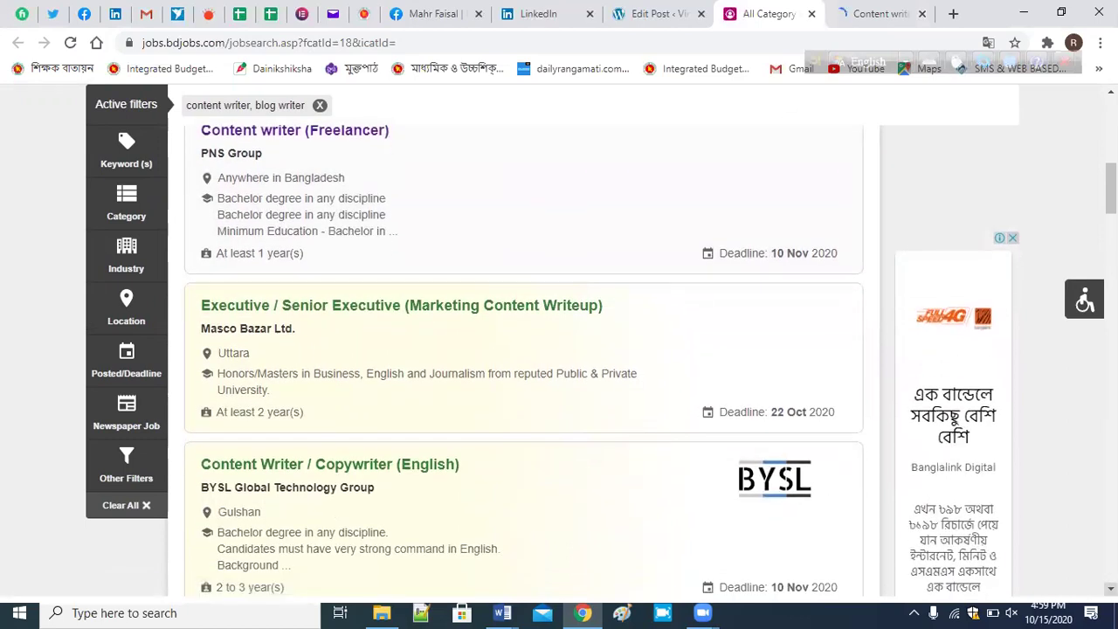
scroll(559, 350, down, 1)
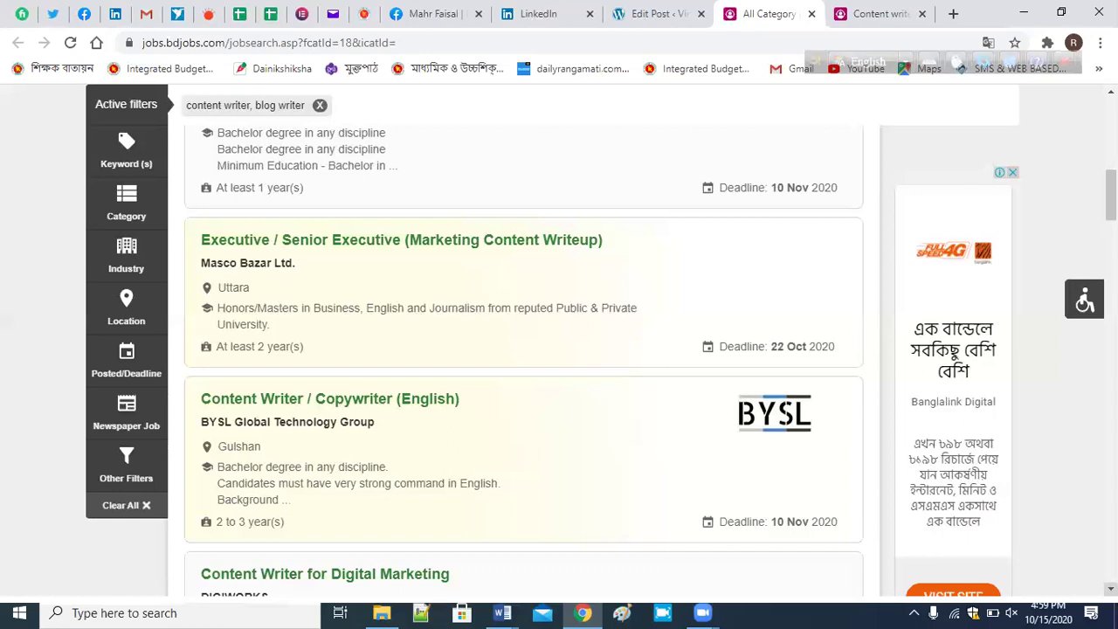
scroll(559, 358, down, 1)
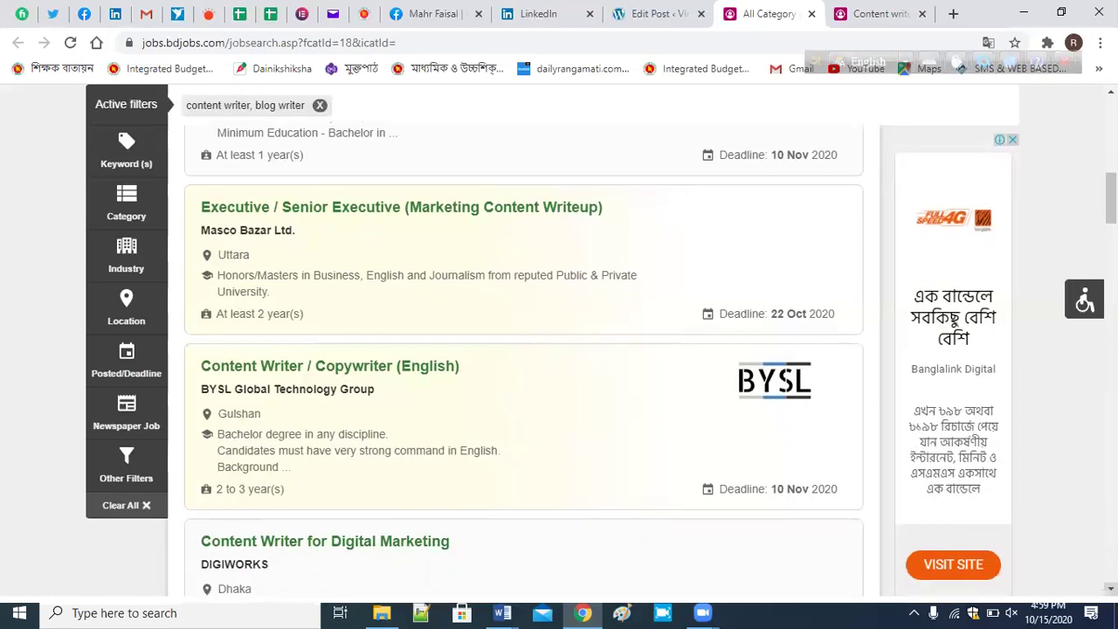
scroll(559, 358, down, 1)
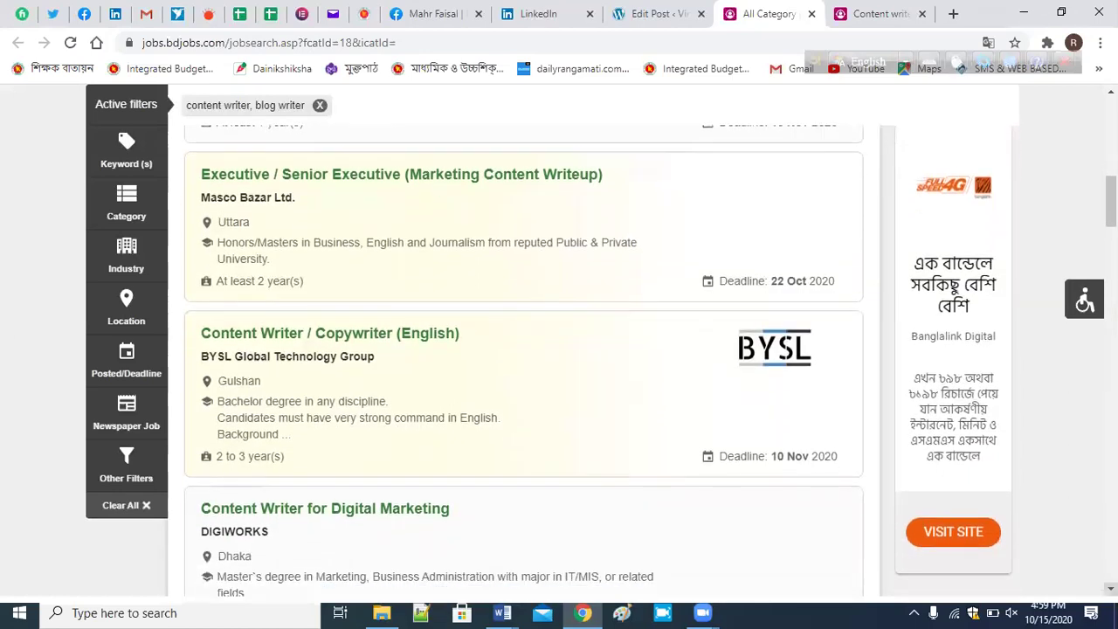
scroll(559, 358, down, 1)
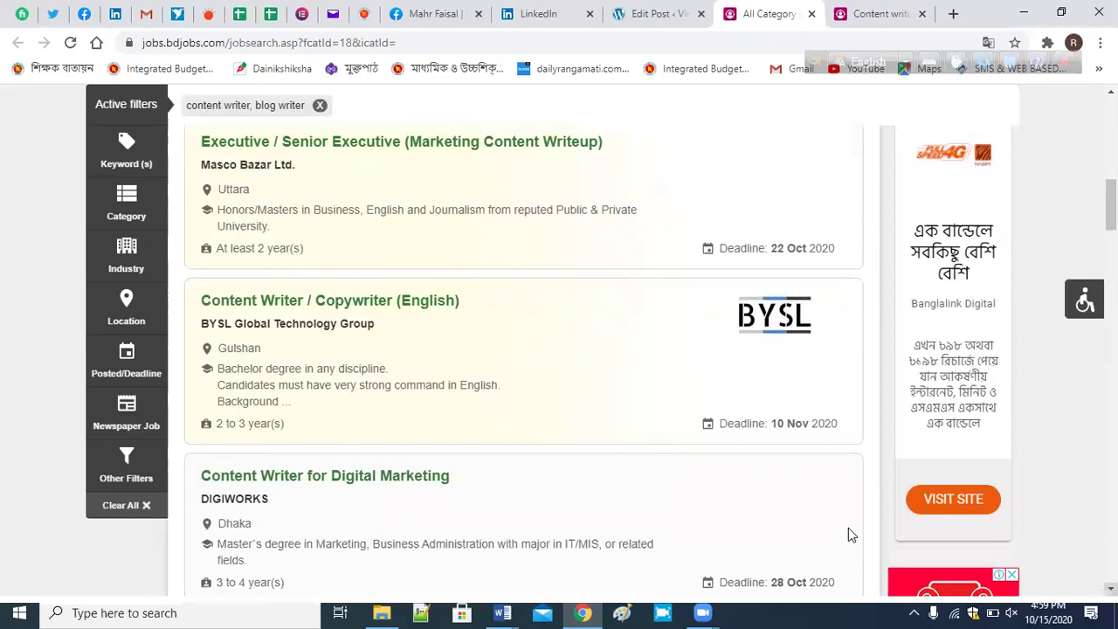
Open the Content Writer / Copywriter (English) listing in a new background tab.
right_click(353, 303)
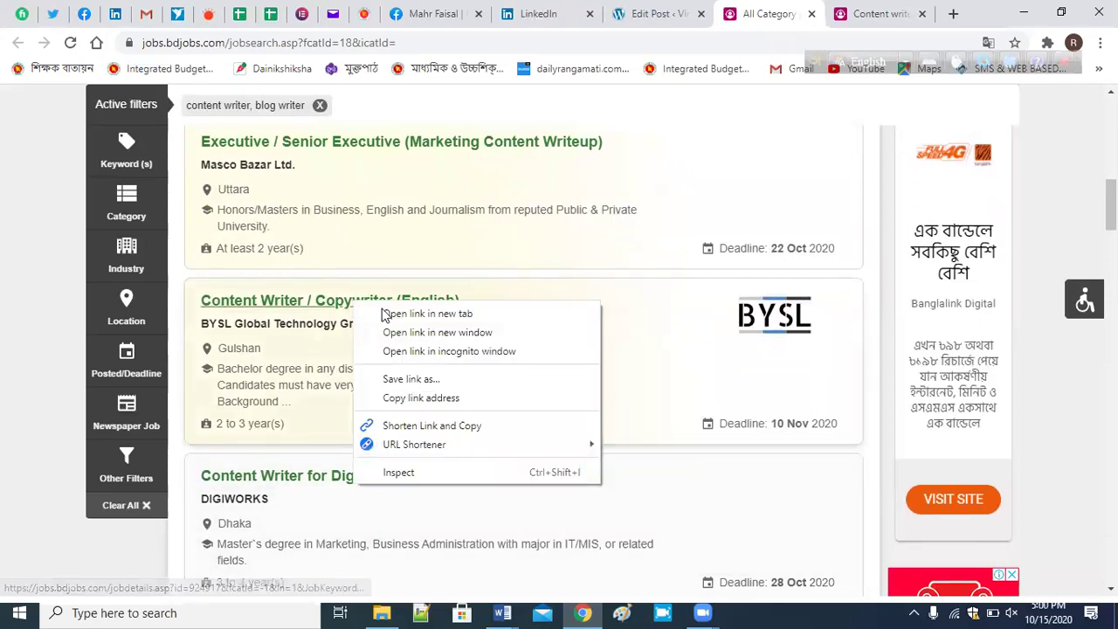
click(383, 314)
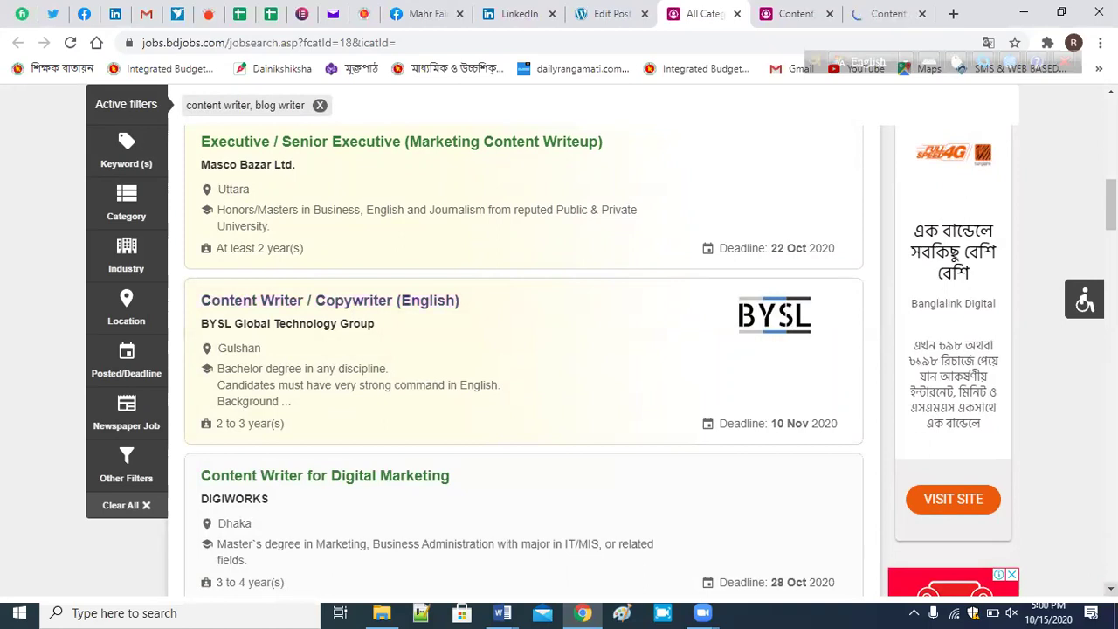
scroll(524, 358, down, 3)
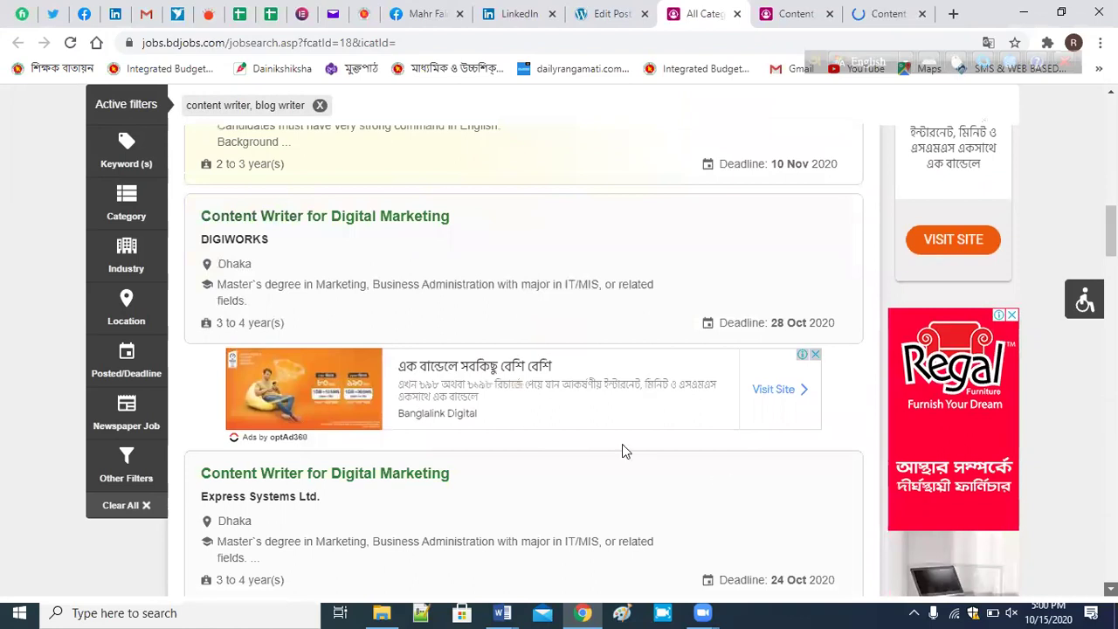
Open the DIGIWORKS digital marketing writer listing in a new tab and move further down the results.
right_click(321, 223)
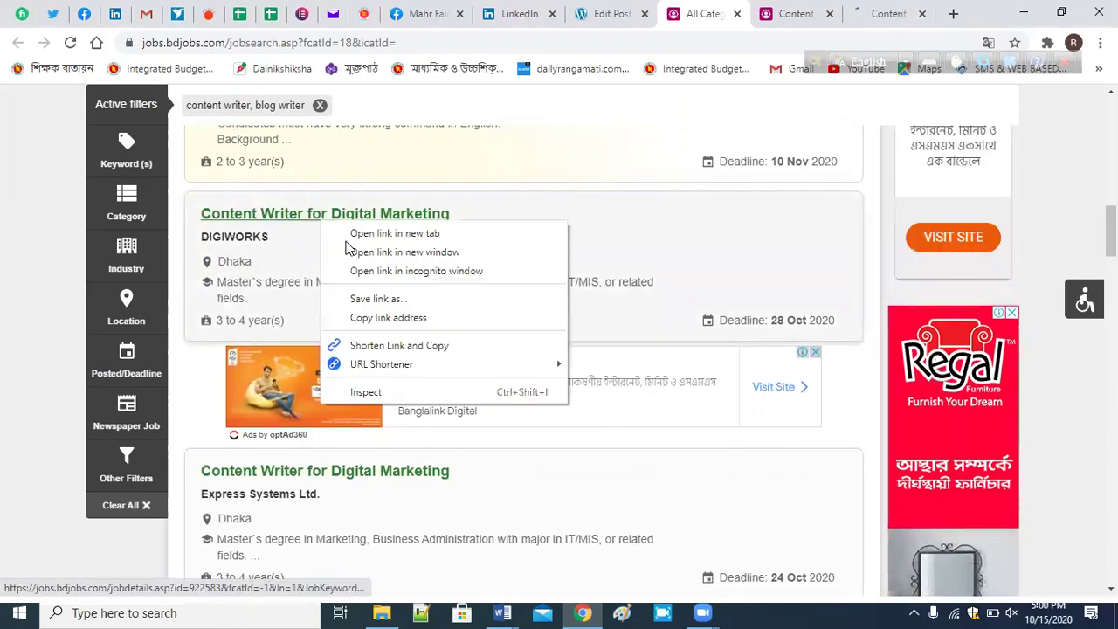
key(Return)
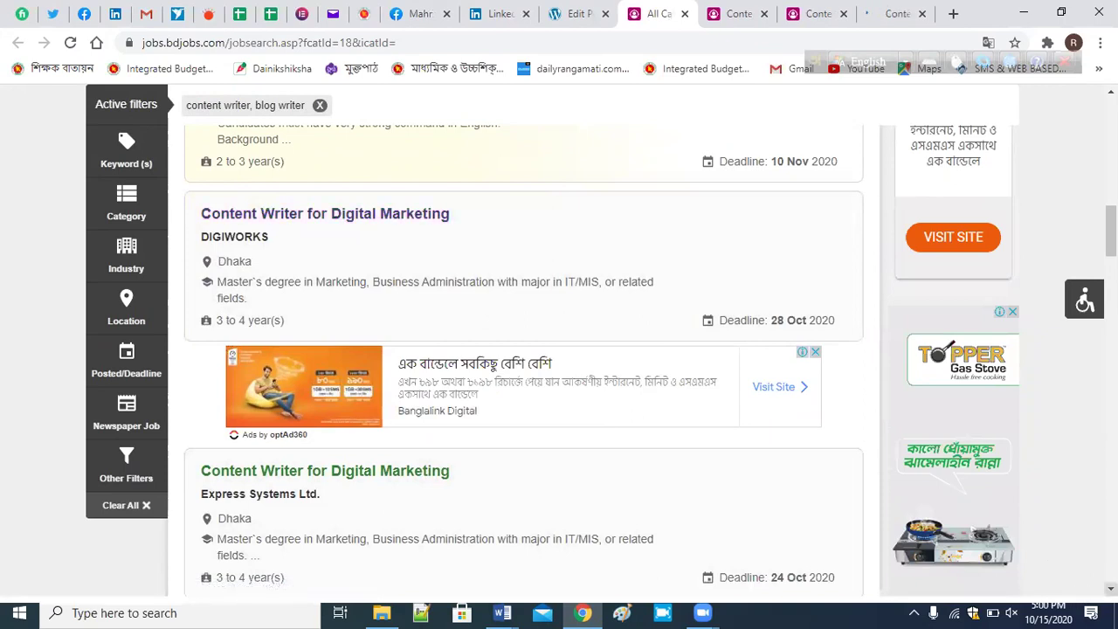
click(1110, 589)
click(1111, 589)
click(1110, 589)
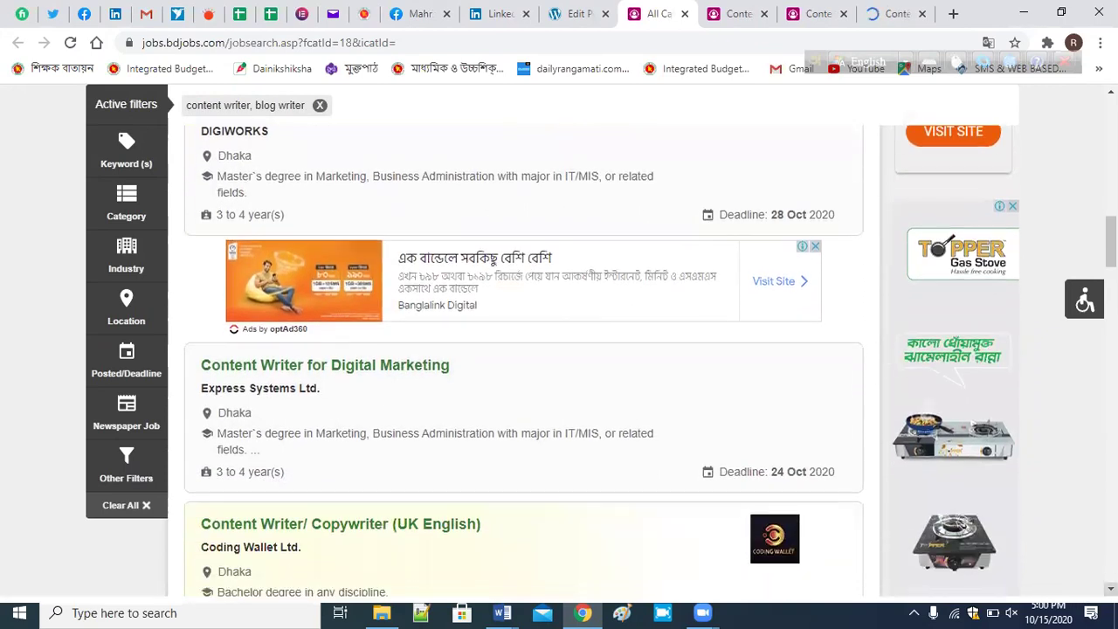
click(1111, 589)
click(1110, 588)
click(1110, 589)
click(1110, 589)
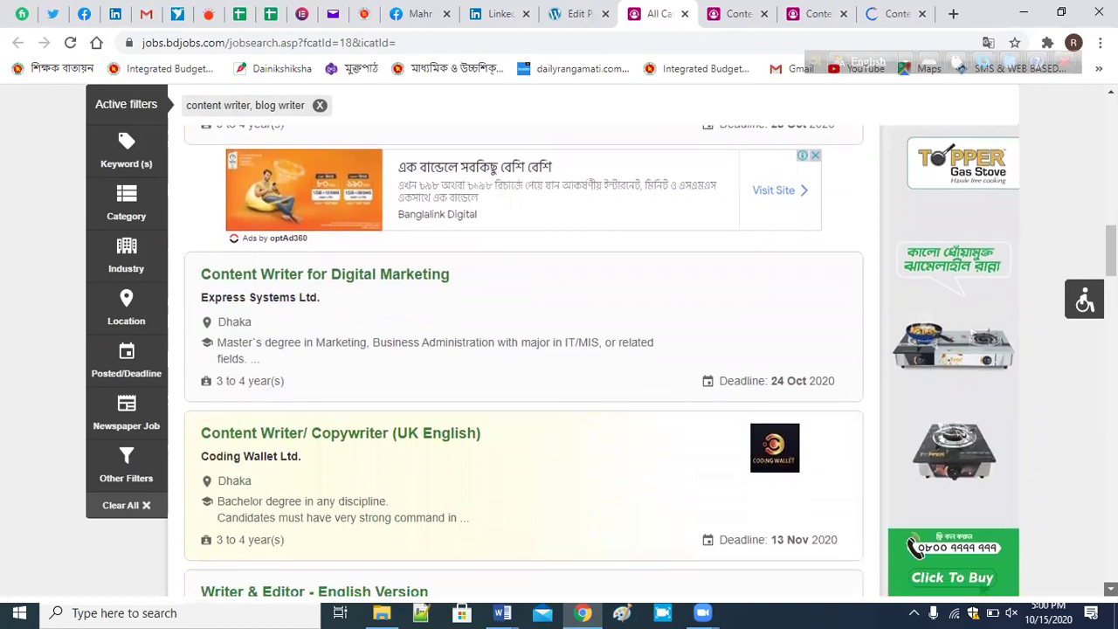
click(1110, 589)
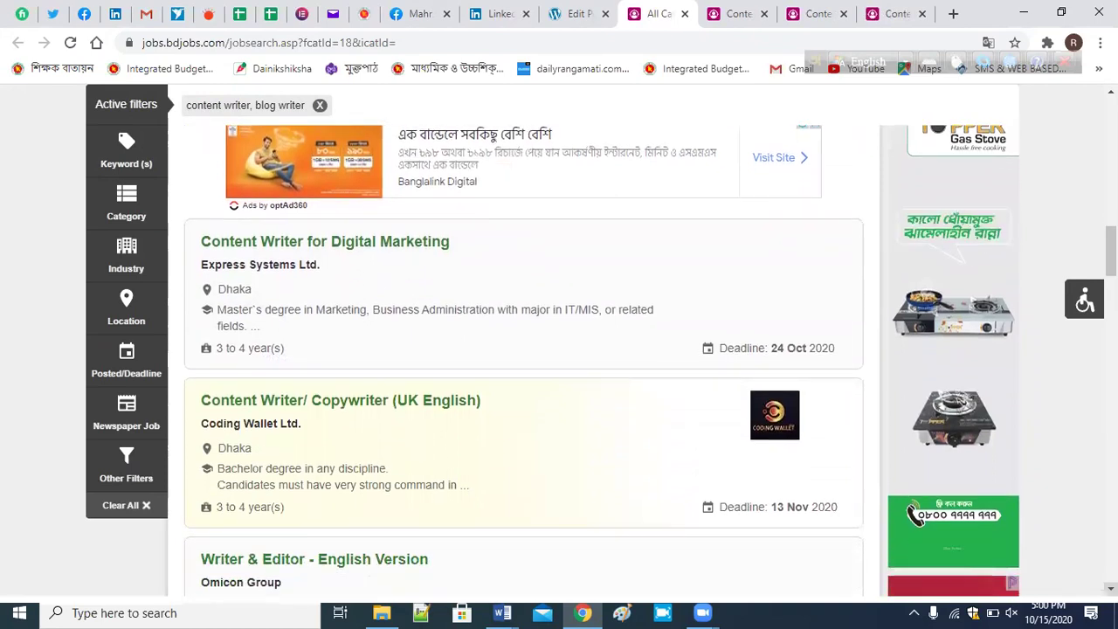
click(1110, 589)
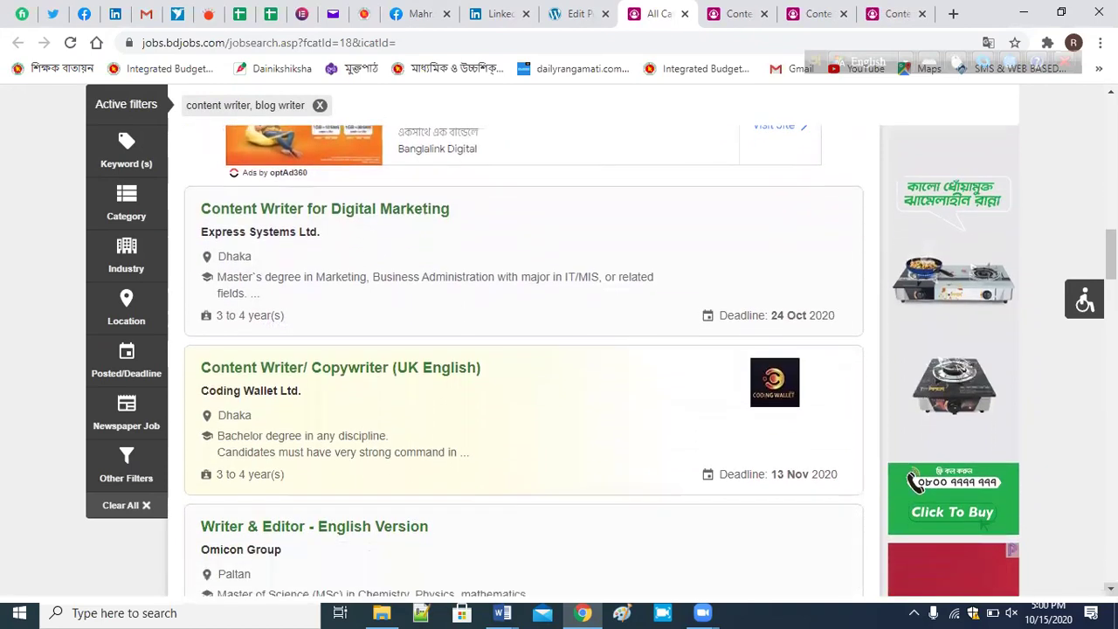
click(1110, 589)
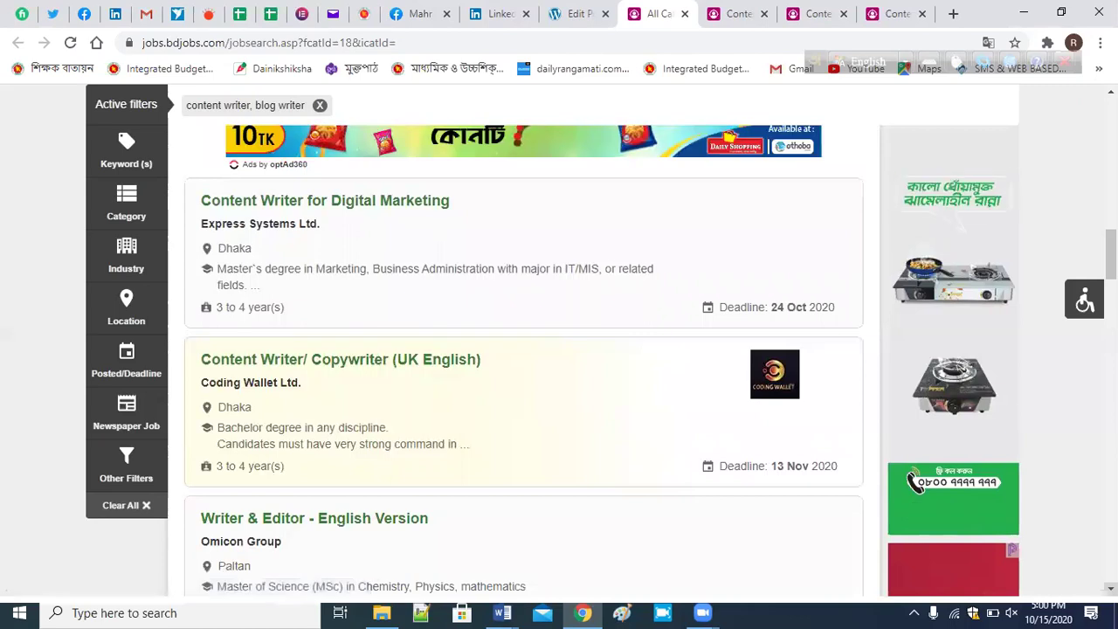
click(1111, 589)
Open Coding Wallet's Content Writer/ Copywriter (UK English) listing, due 13 Nov 2020, in a new tab.
scroll(776, 517, down, 1)
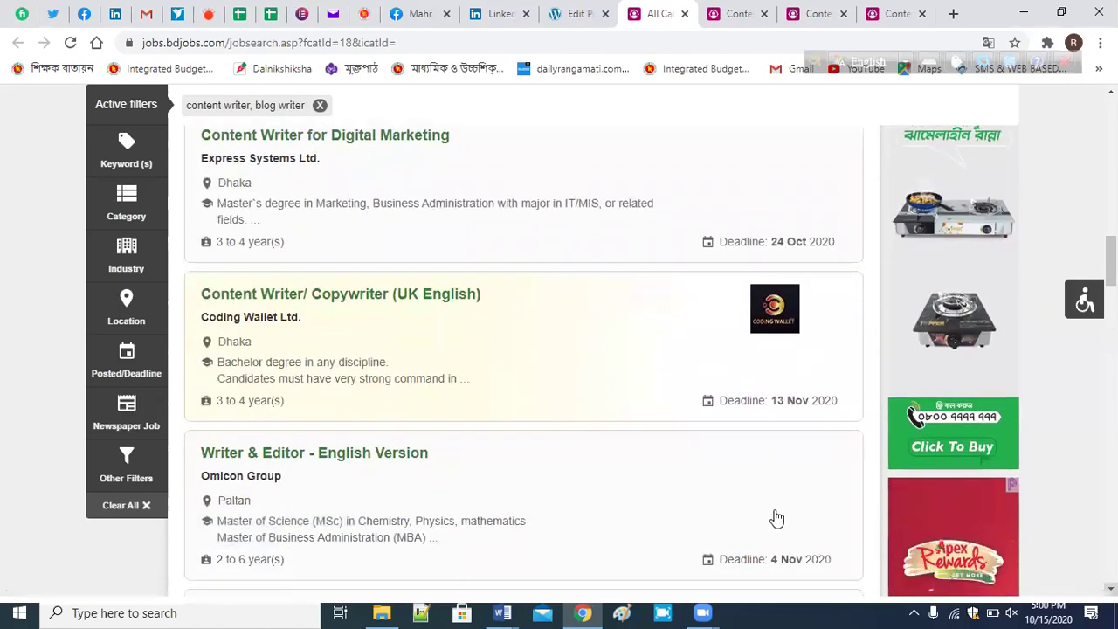
right_click(425, 307)
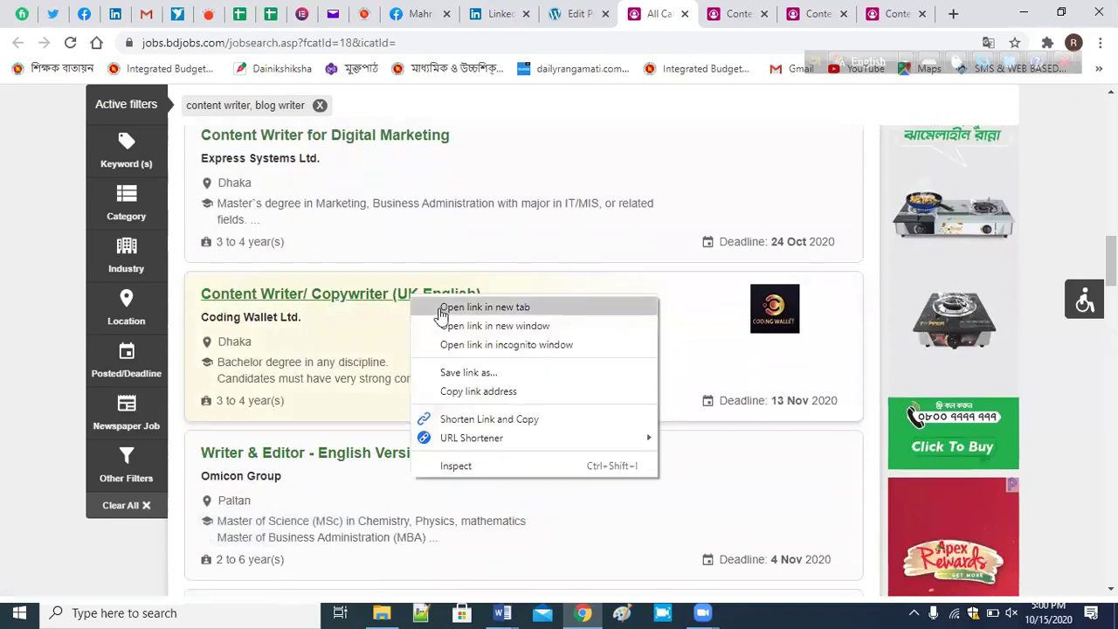
click(444, 311)
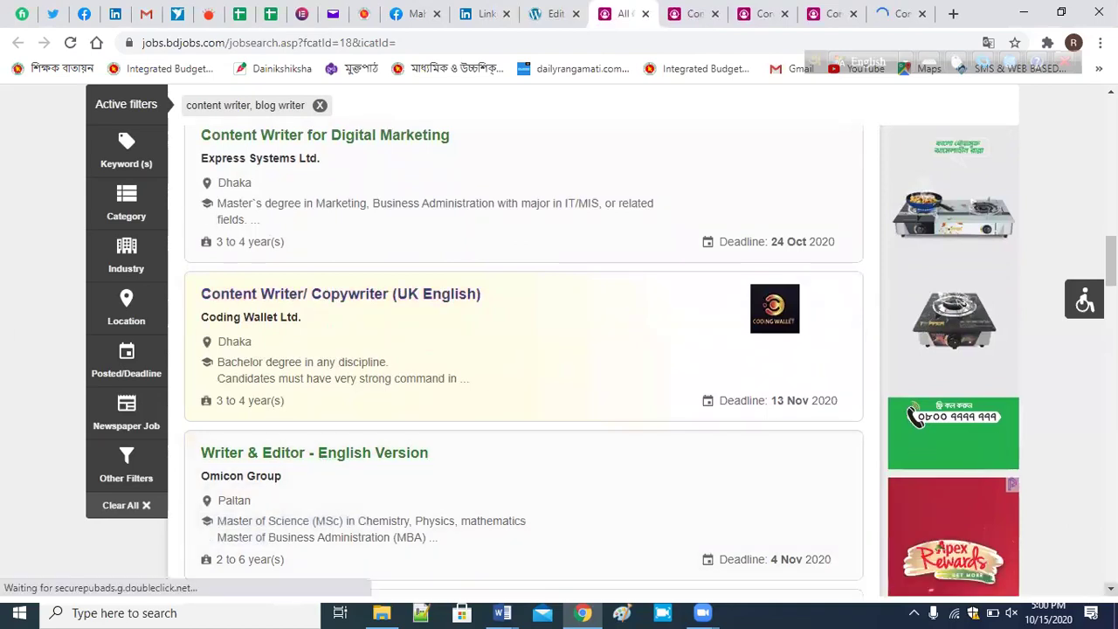
scroll(525, 350, down, 1)
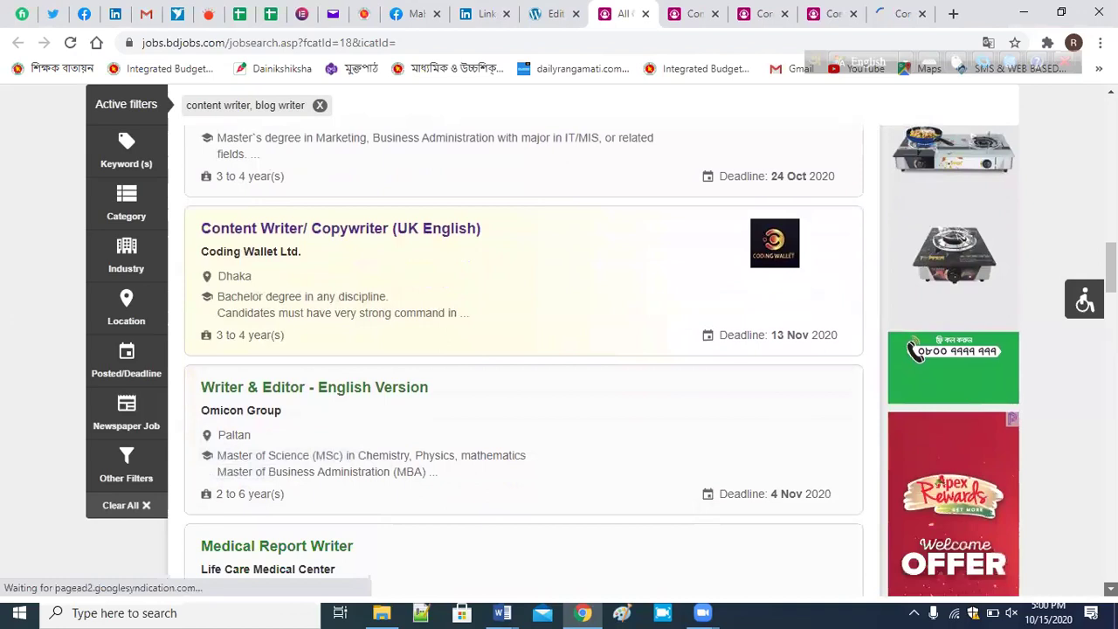
scroll(525, 349, down, 1)
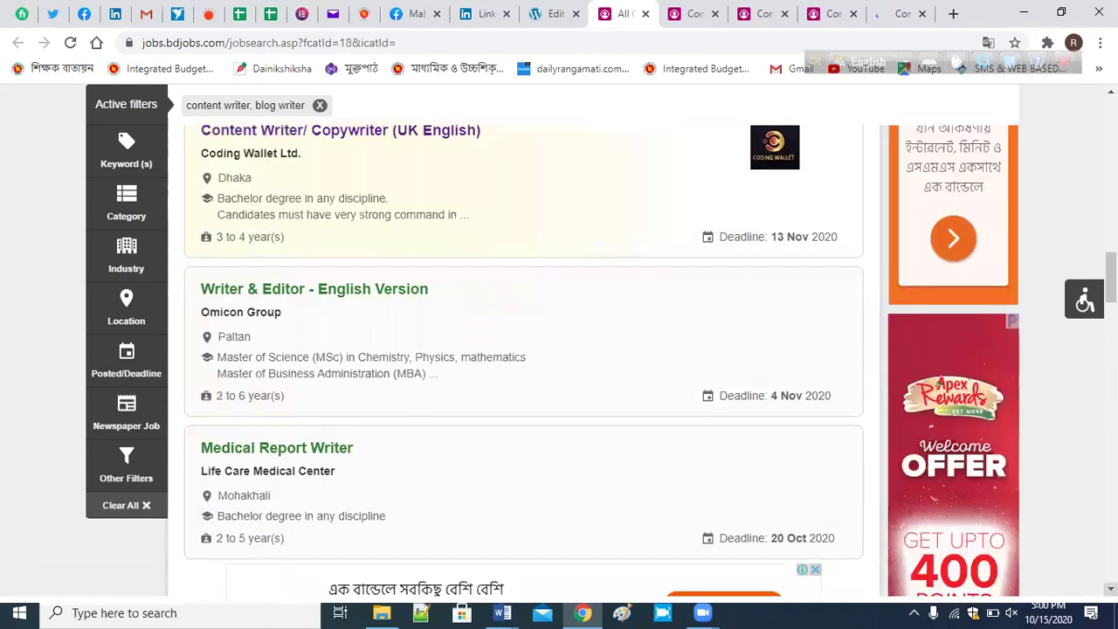
scroll(524, 350, down, 1)
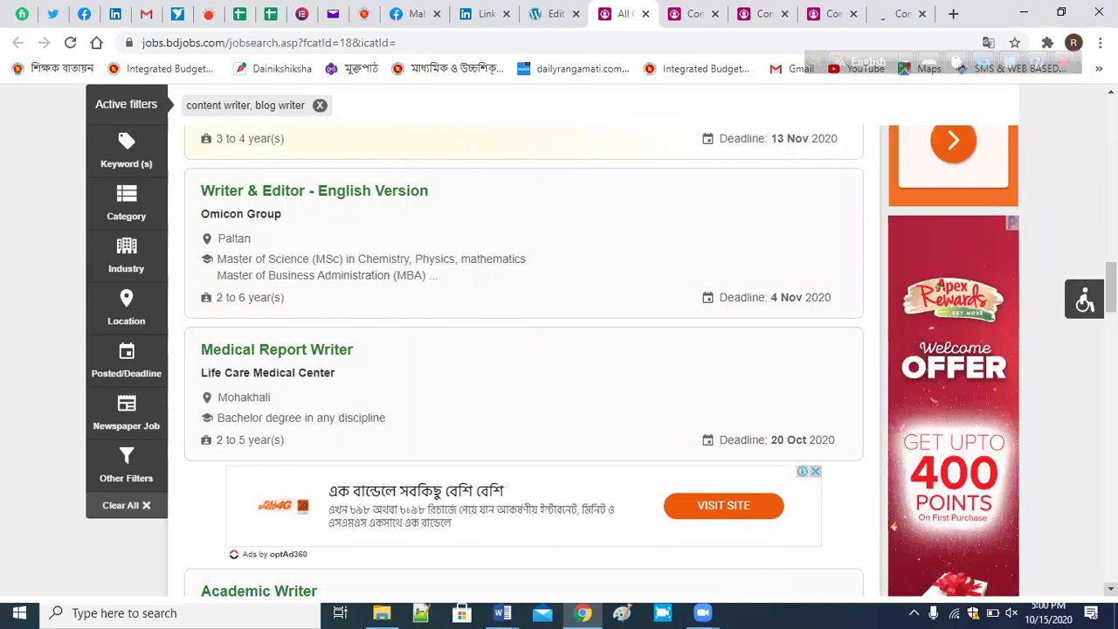
Open the Medical Report Writer listing in a new background tab.
right_click(315, 353)
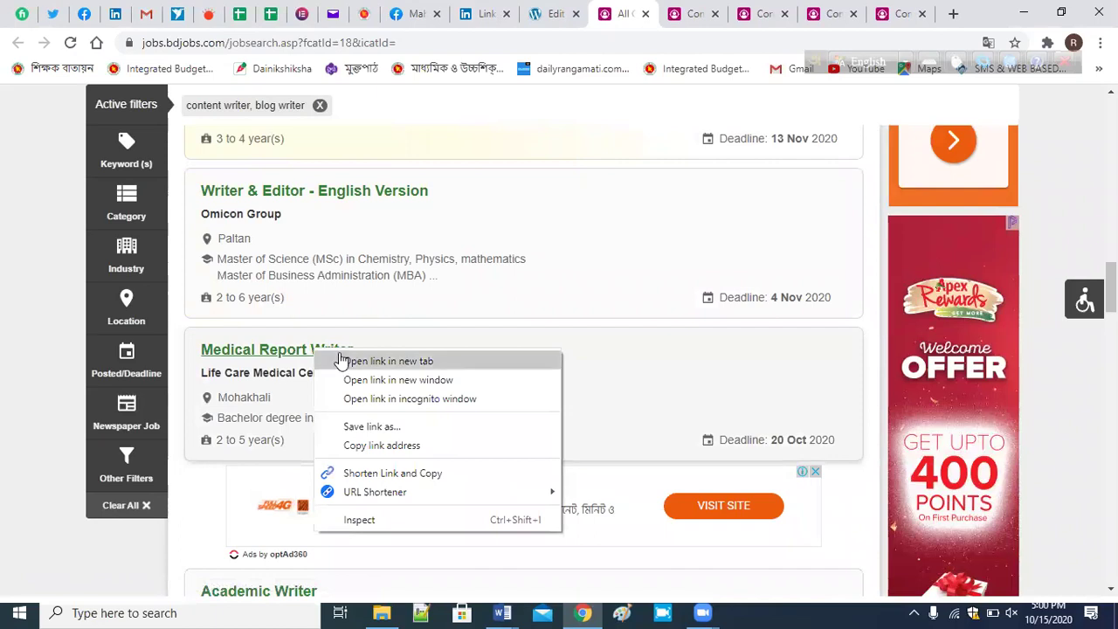
click(341, 361)
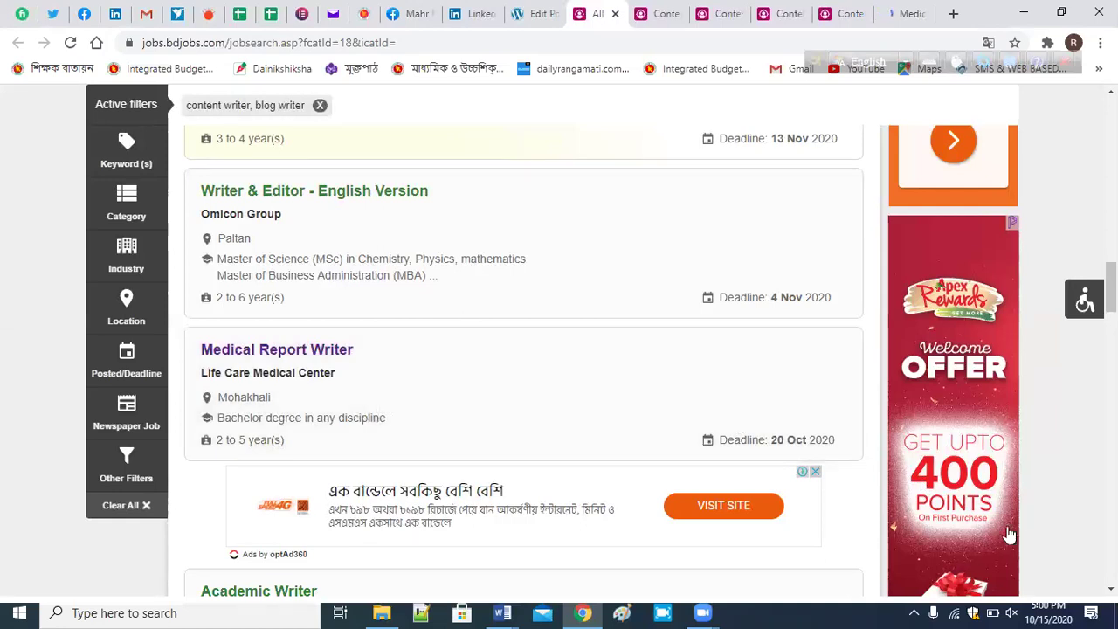
scroll(524, 358, down, 2)
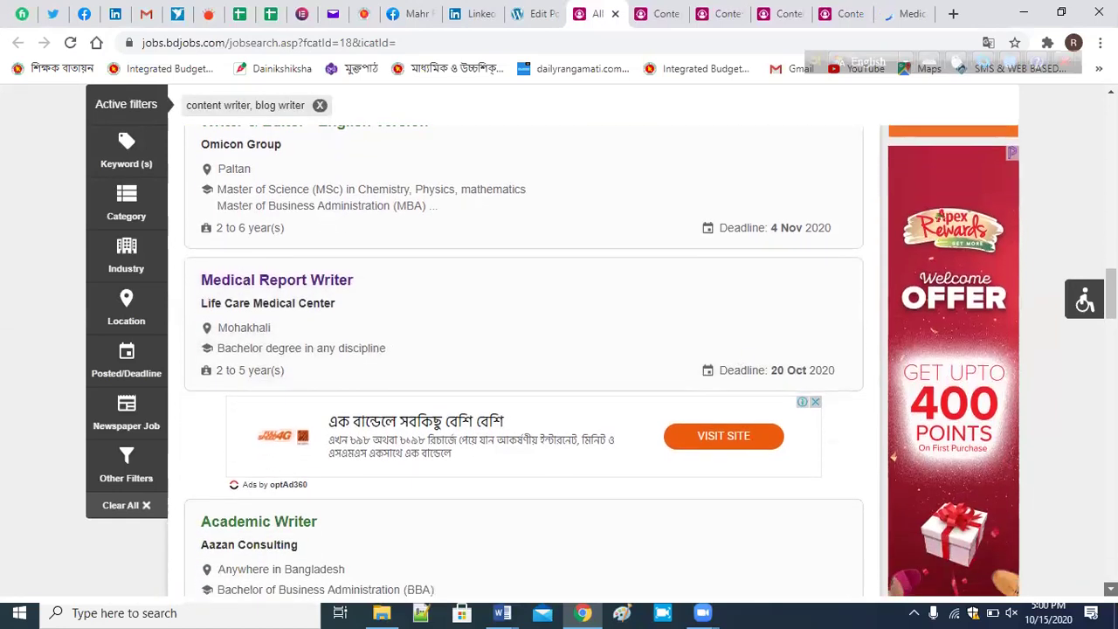
scroll(524, 358, down, 1)
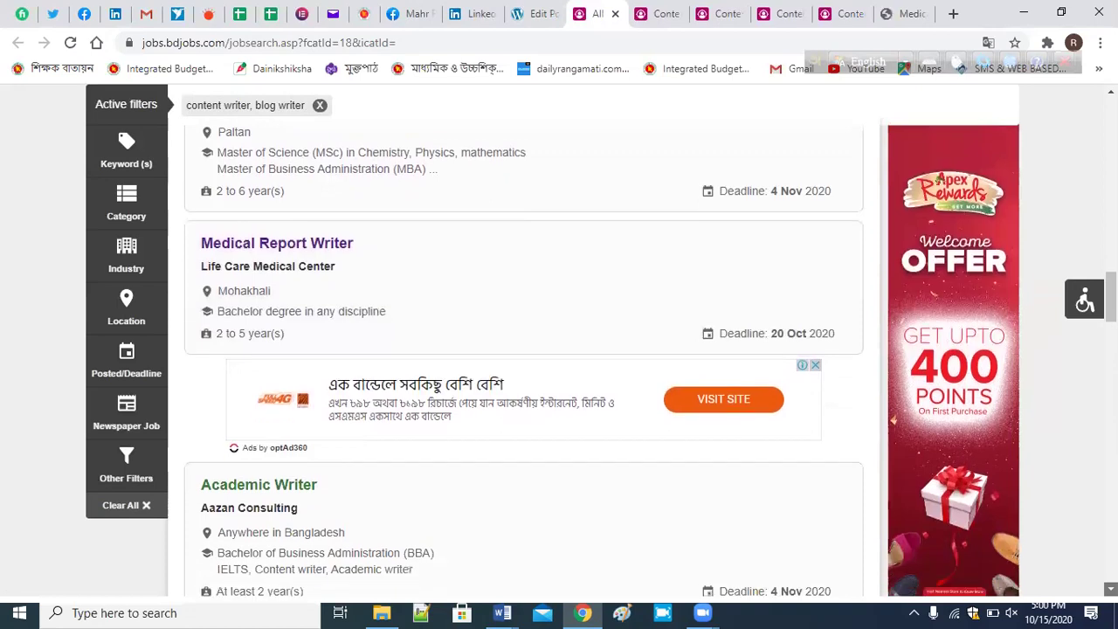
Scroll further and open the Academic Writer listing, due 4 Nov 2020, in a new tab.
scroll(524, 358, down, 1)
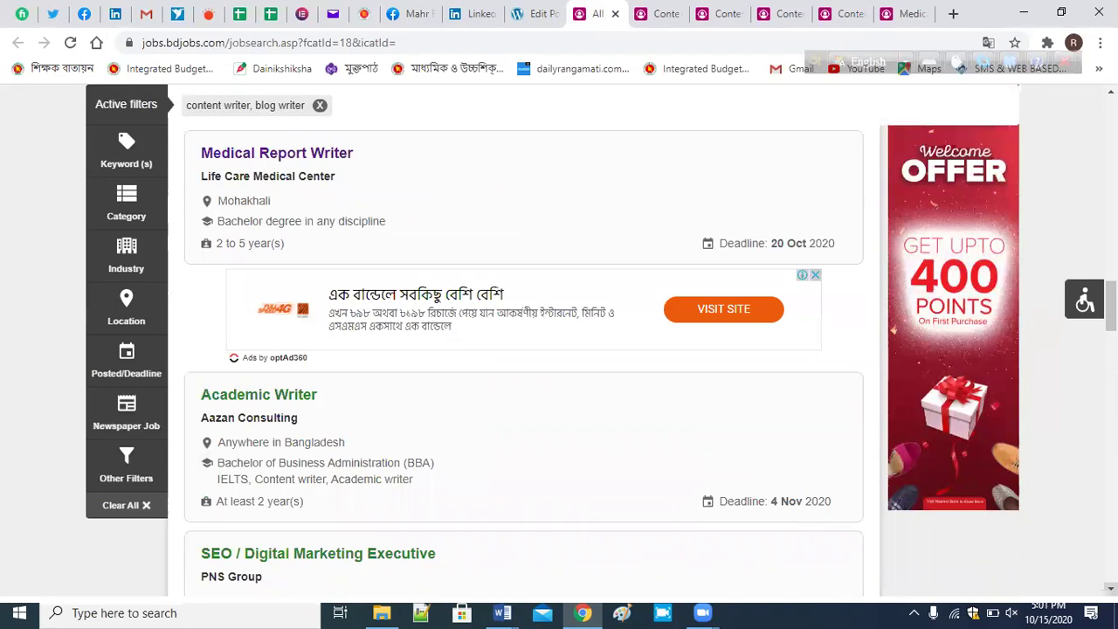
scroll(525, 359, down, 1)
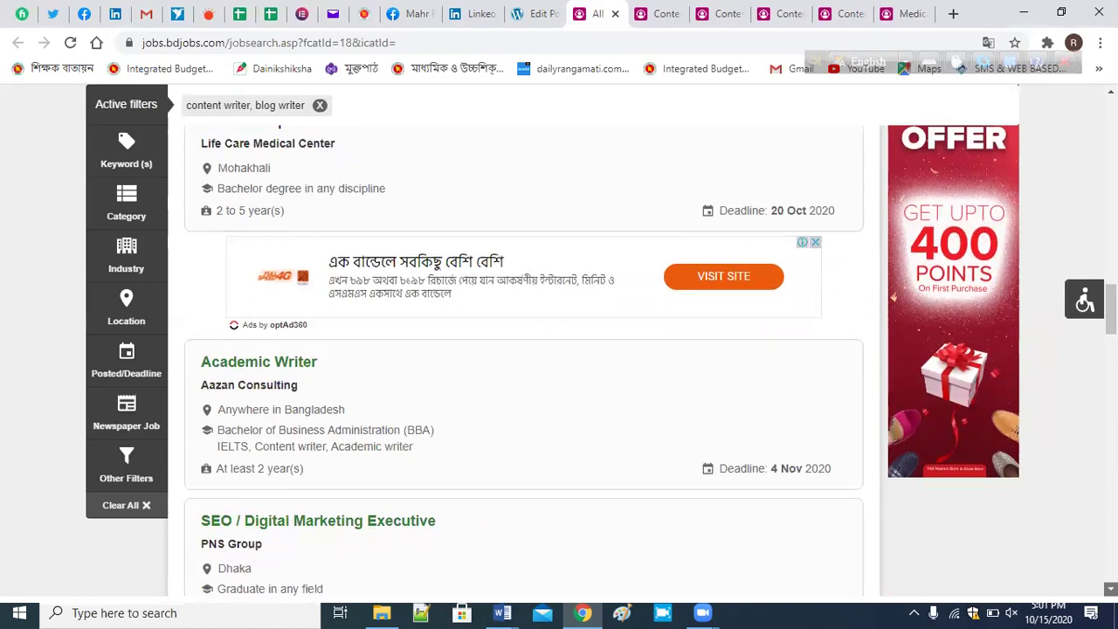
scroll(524, 358, down, 1)
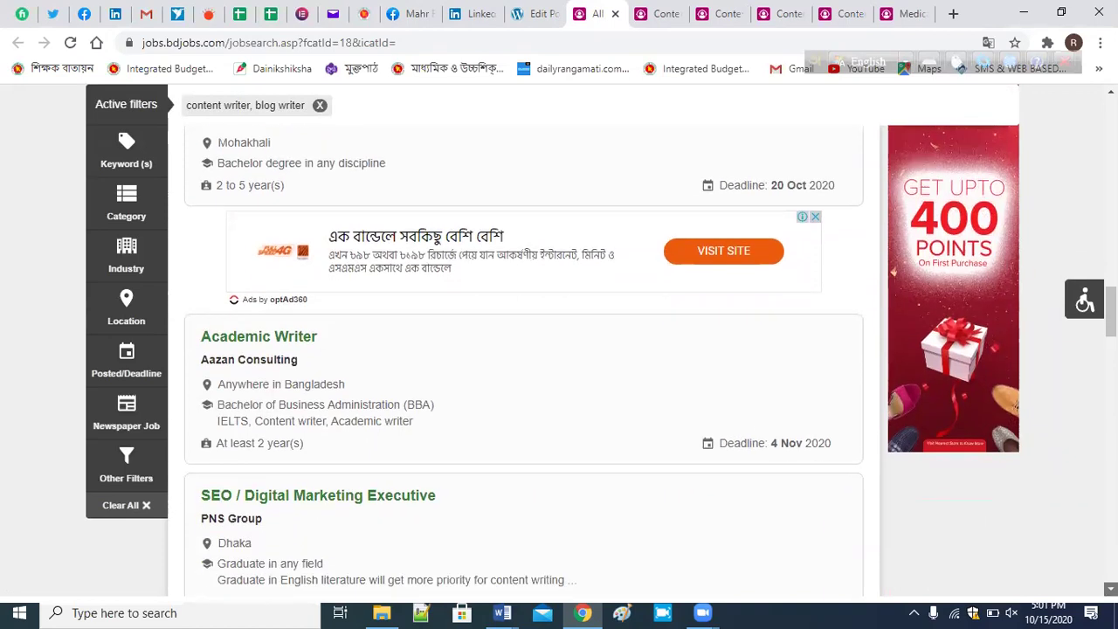
scroll(524, 358, down, 1)
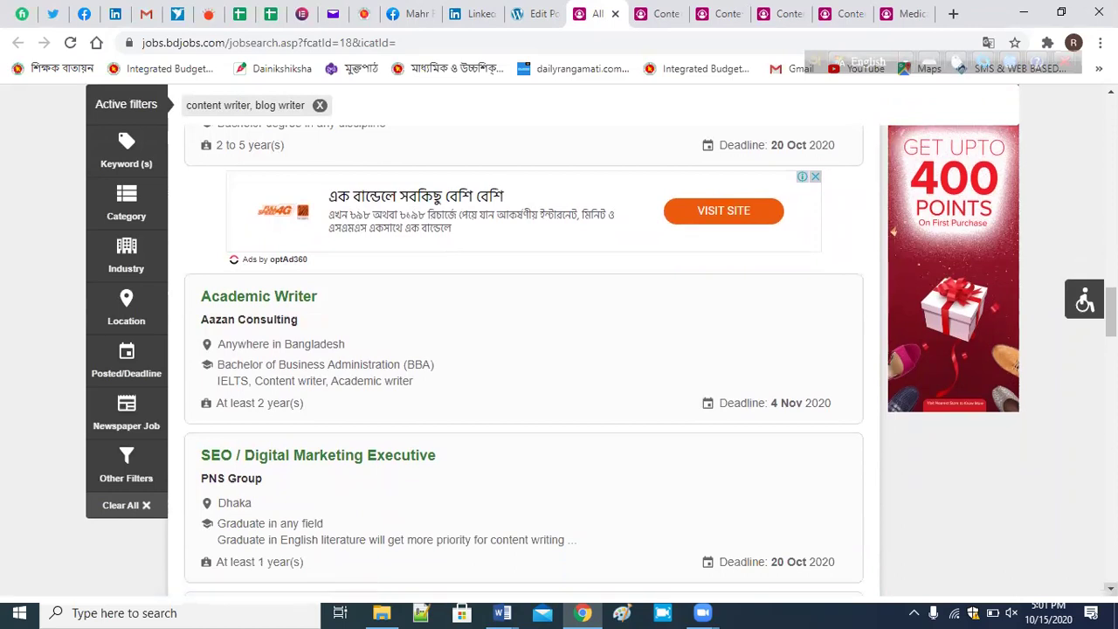
scroll(524, 358, down, 2)
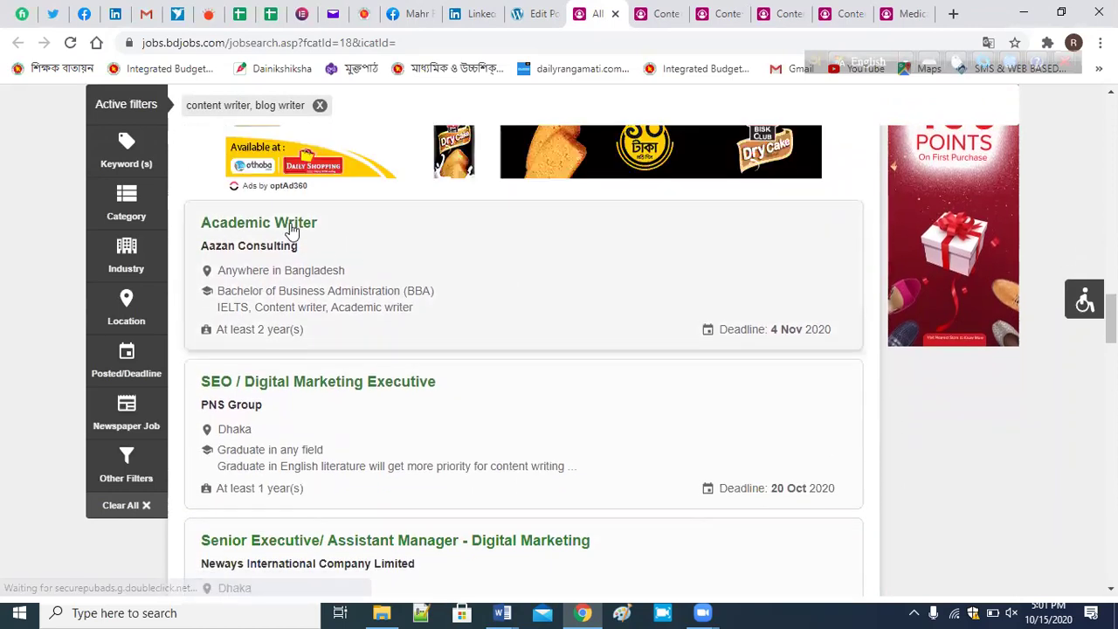
right_click(306, 223)
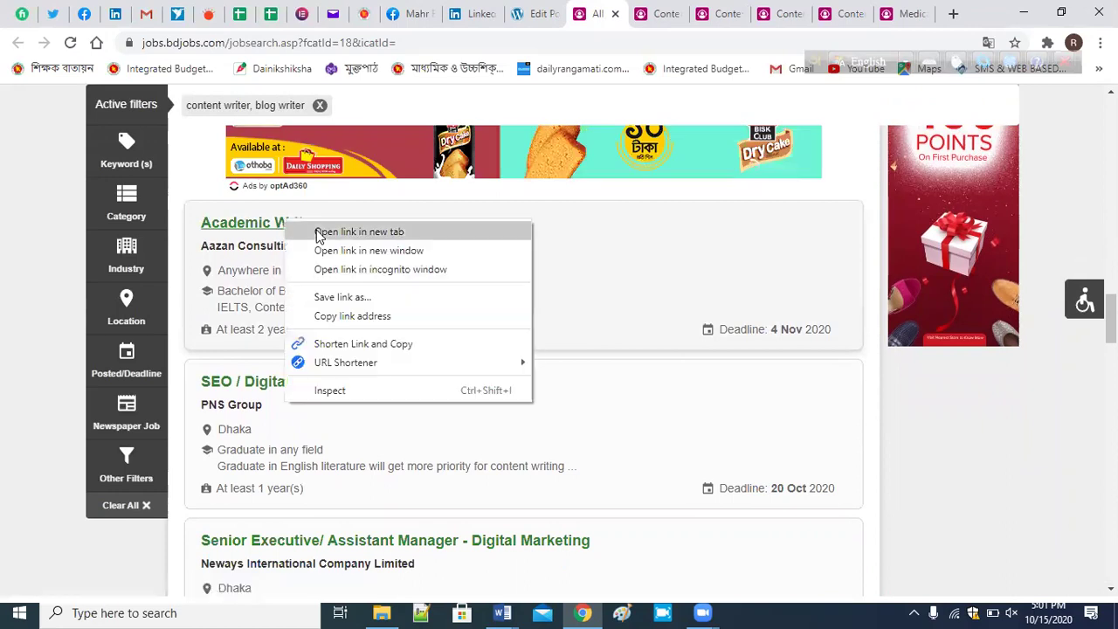
click(318, 233)
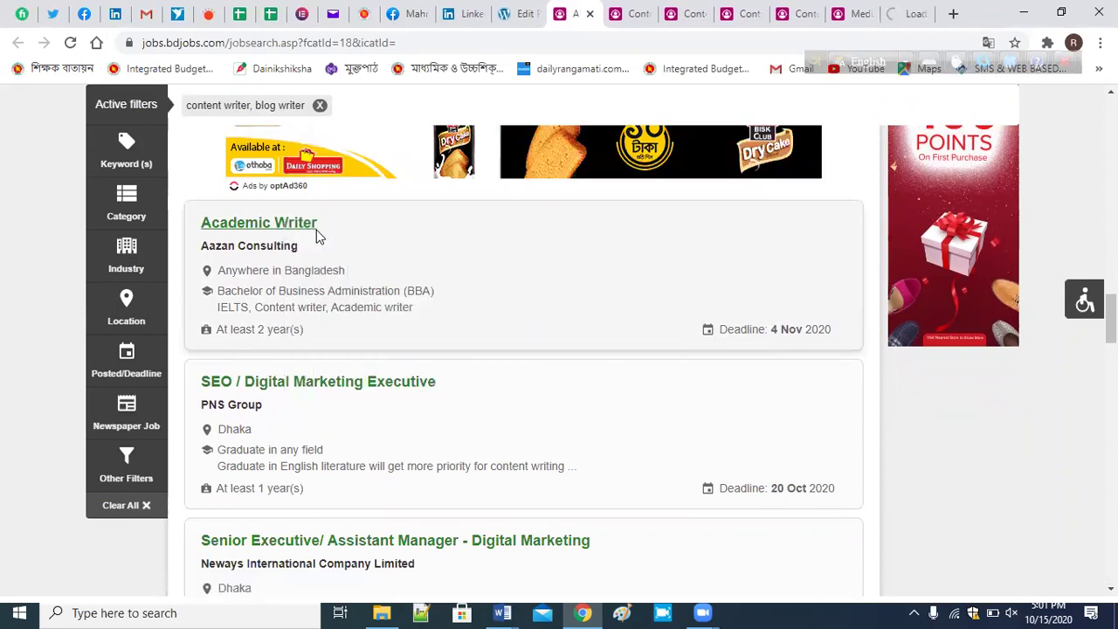
Read through the PNS Group Content writer (Freelancer) job details, then close that tab.
click(635, 14)
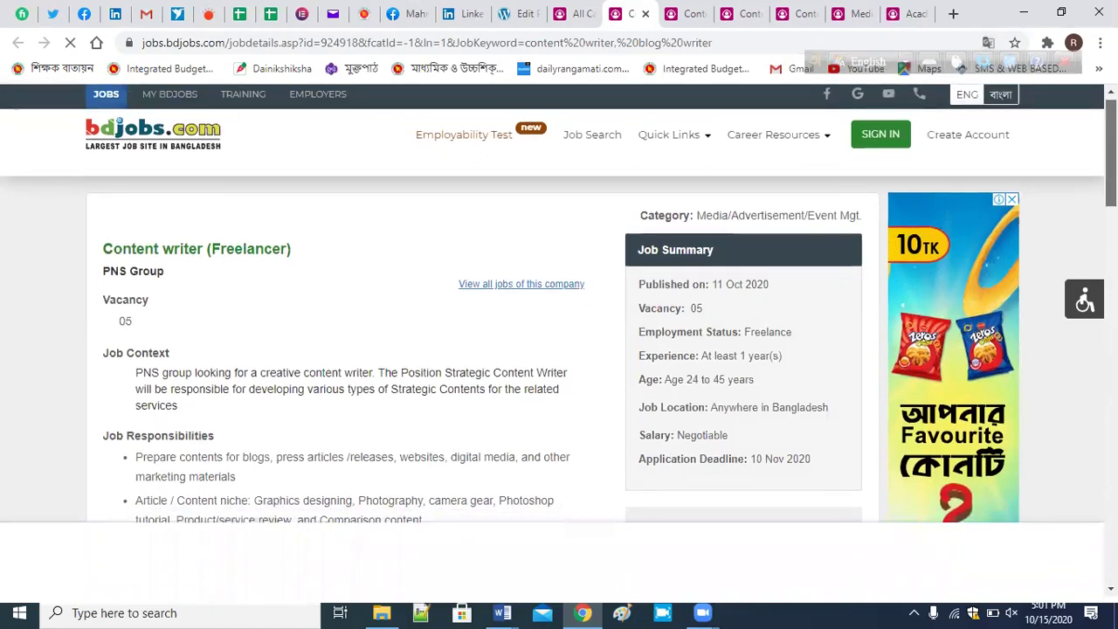
scroll(559, 304, down, 1)
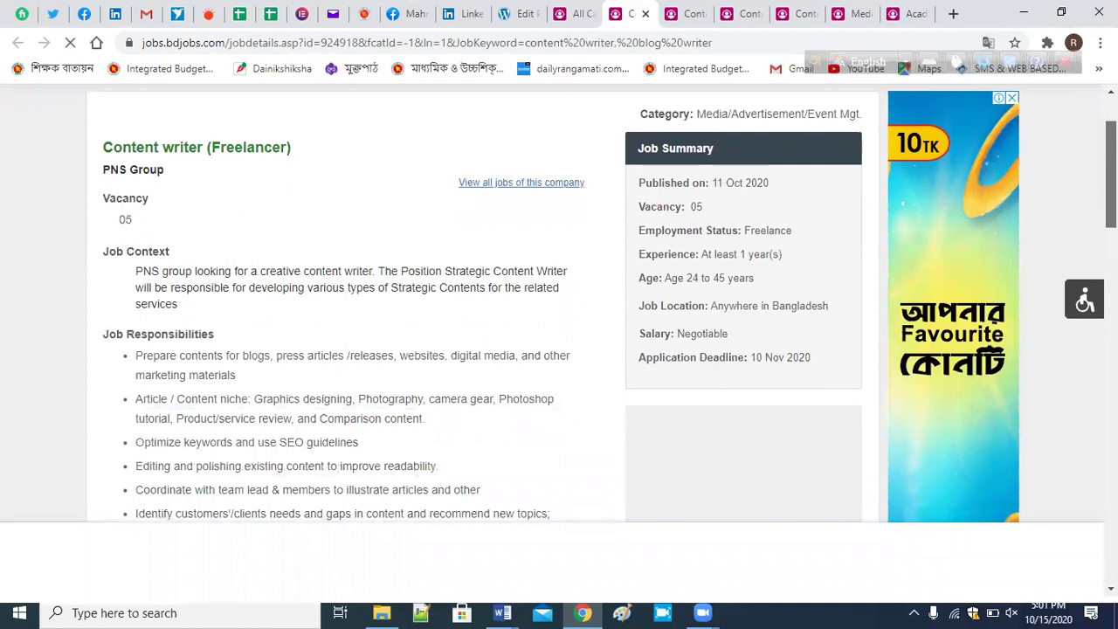
scroll(559, 304, down, 2)
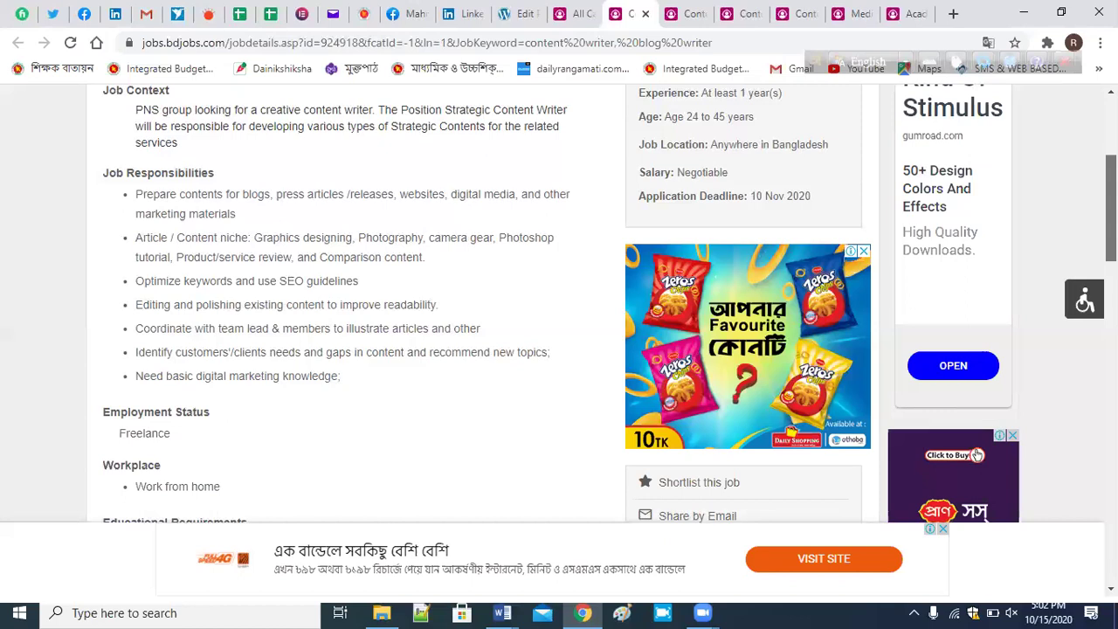
scroll(559, 306, down, 1)
scroll(559, 306, down, 2)
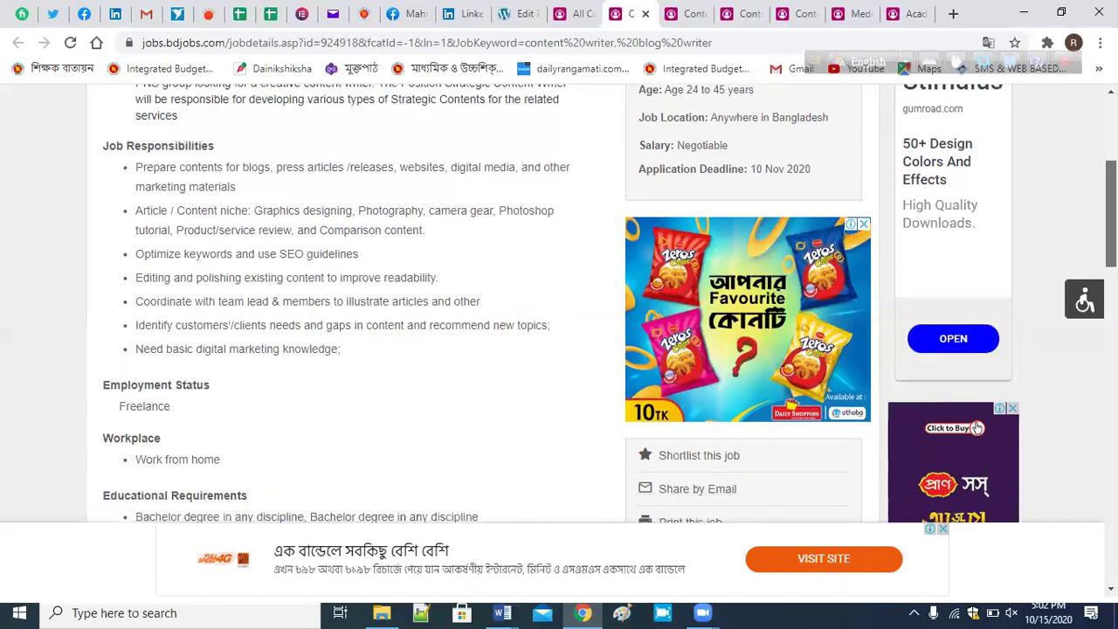
scroll(559, 306, down, 1)
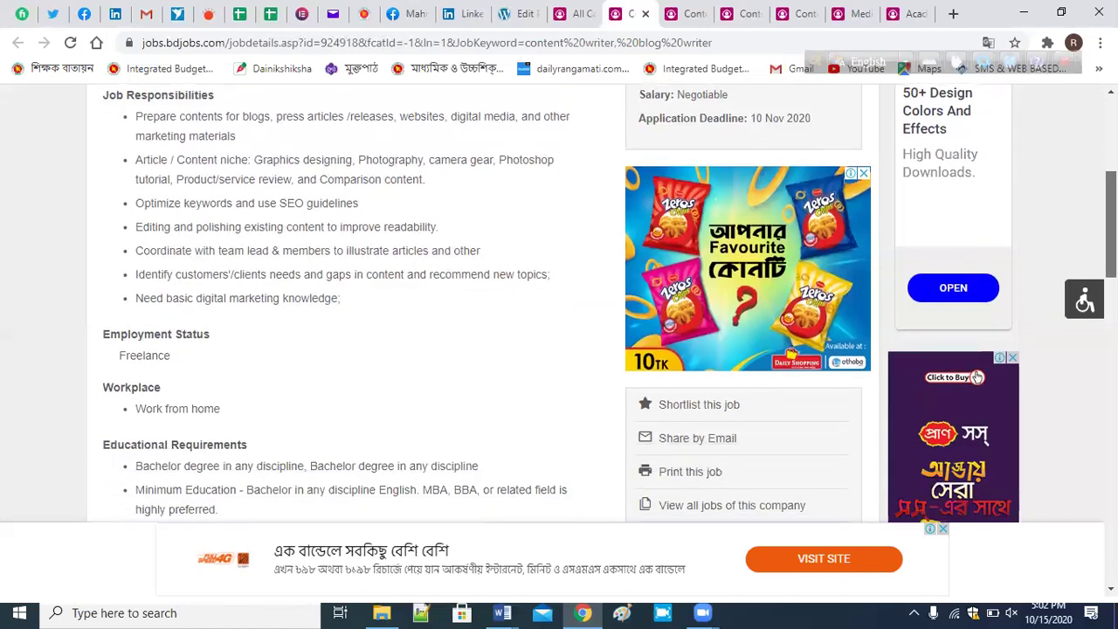
scroll(559, 306, down, 3)
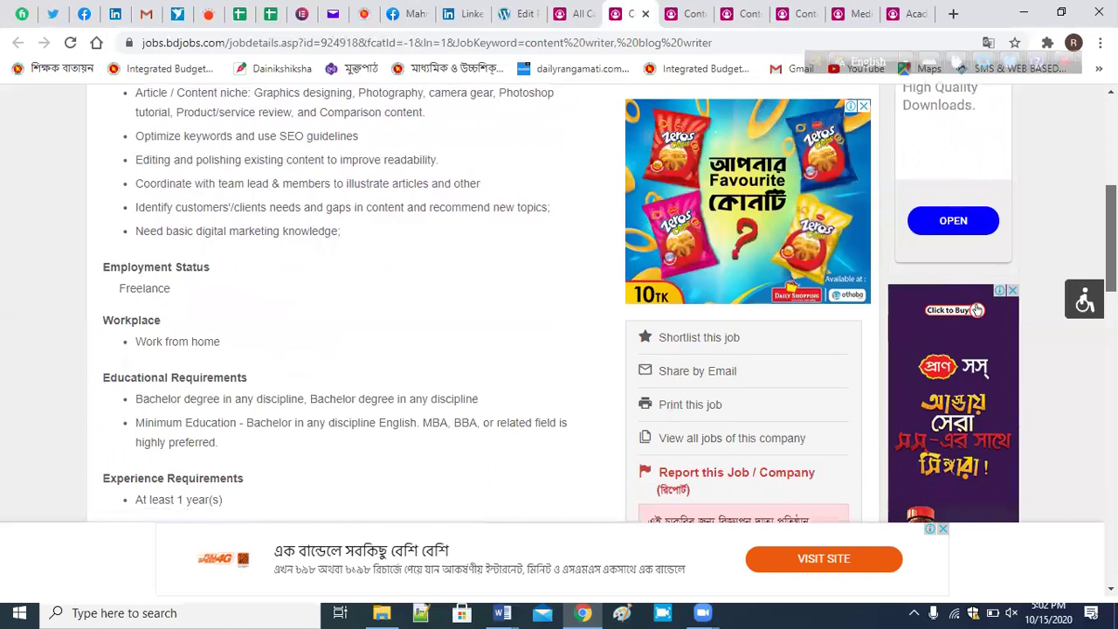
scroll(559, 306, down, 1)
scroll(1096, 263, down, 5)
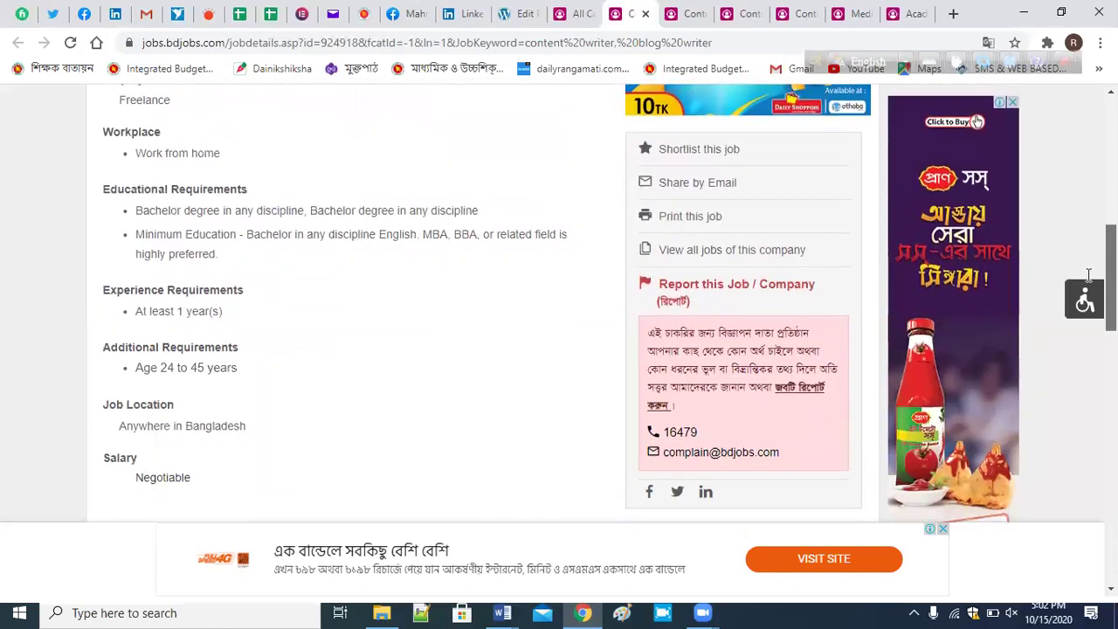
scroll(1080, 289, down, 5)
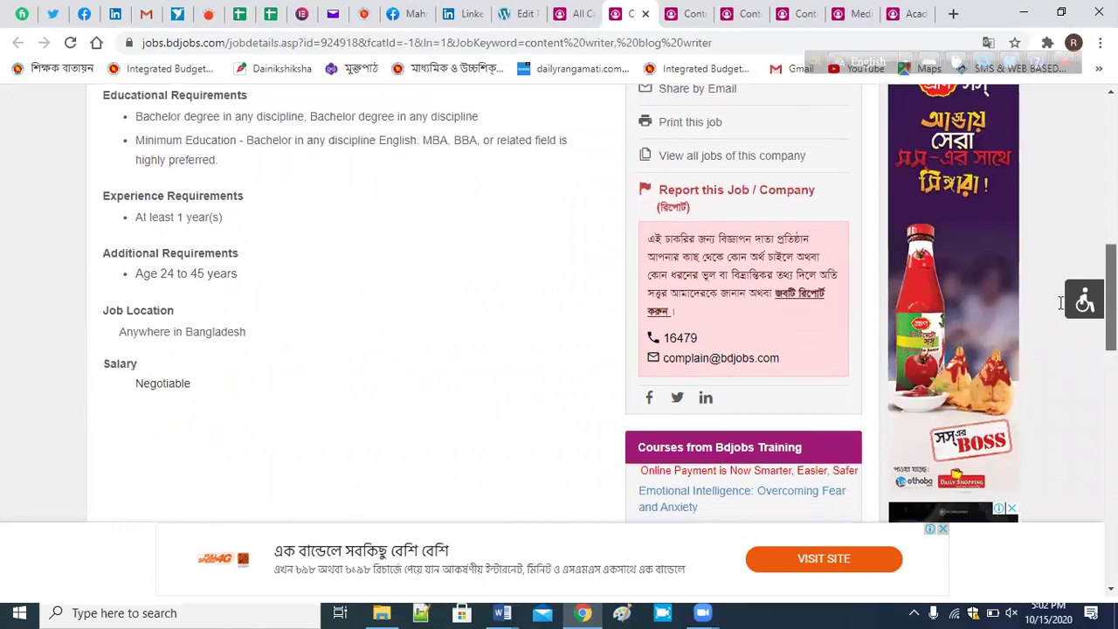
scroll(1082, 266, down, 2)
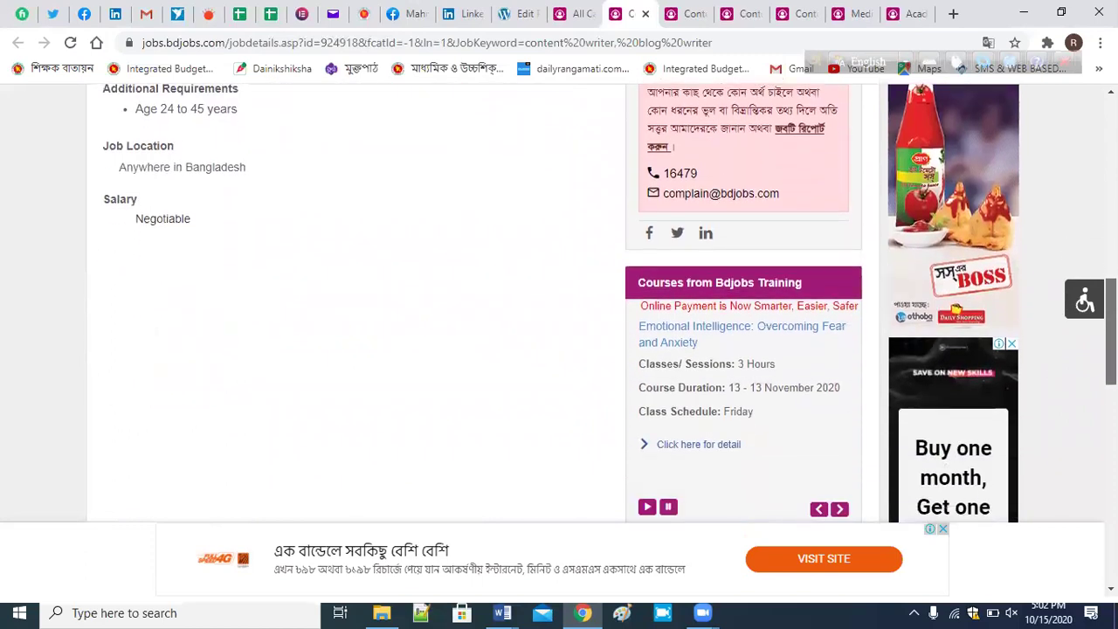
scroll(730, 8, down, 1)
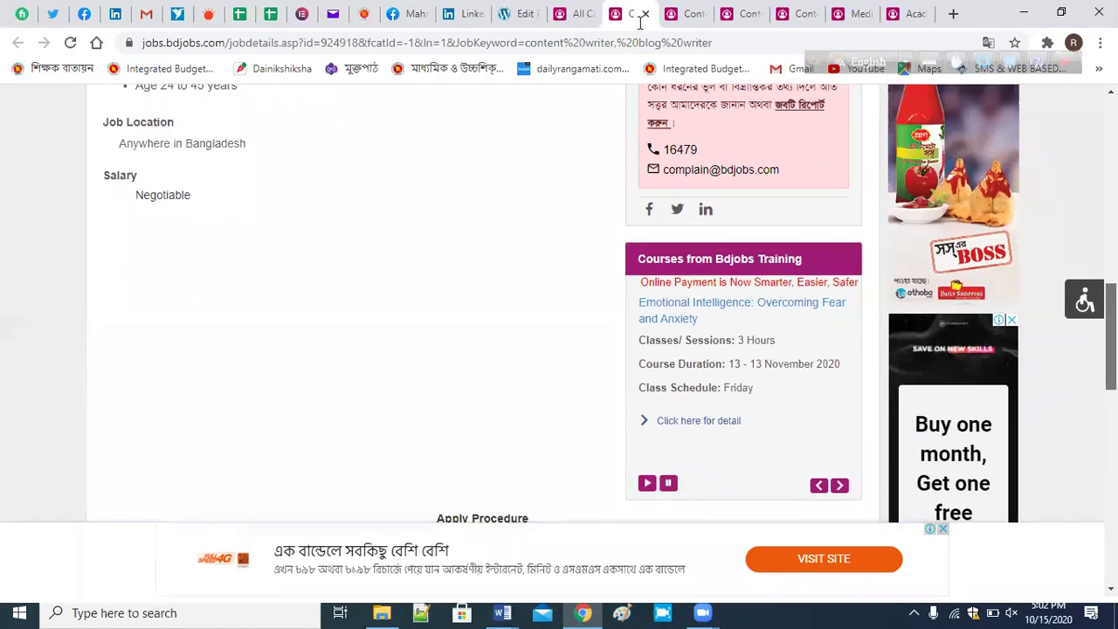
scroll(559, 306, up, 10)
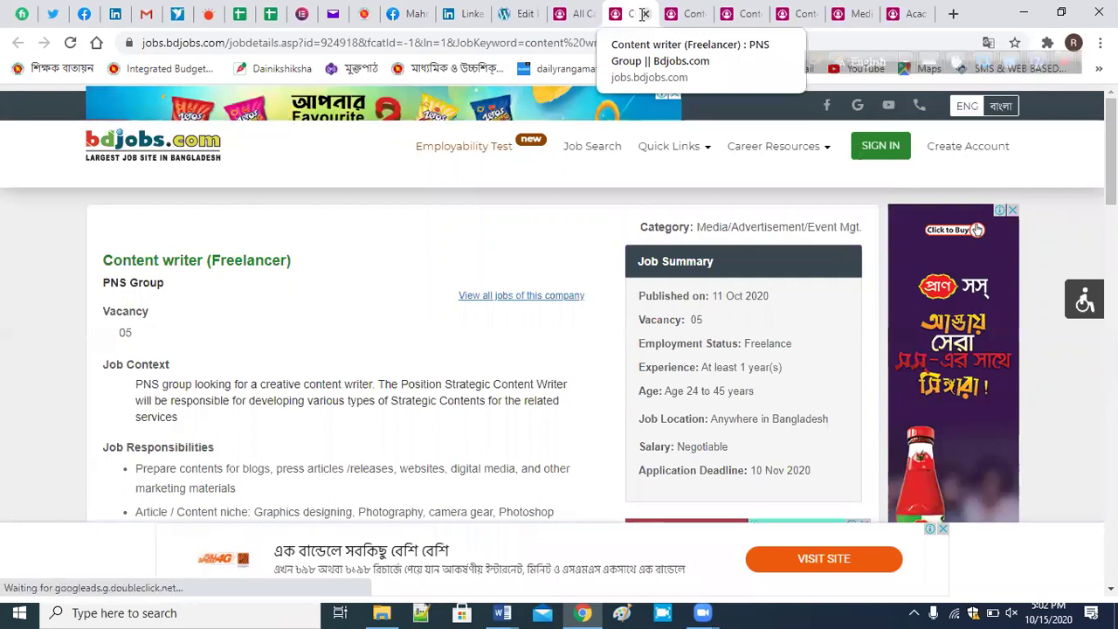
click(643, 14)
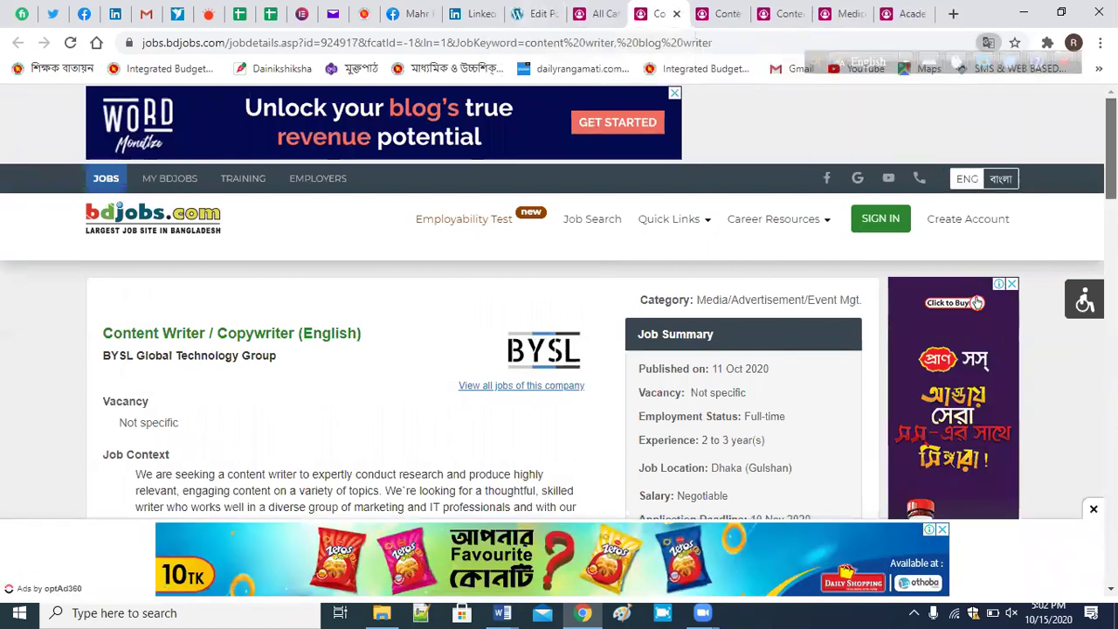
Read the BYSL Content Writer / Copywriter (English) details, return to the top, and close the tab.
scroll(560, 349, down, 1)
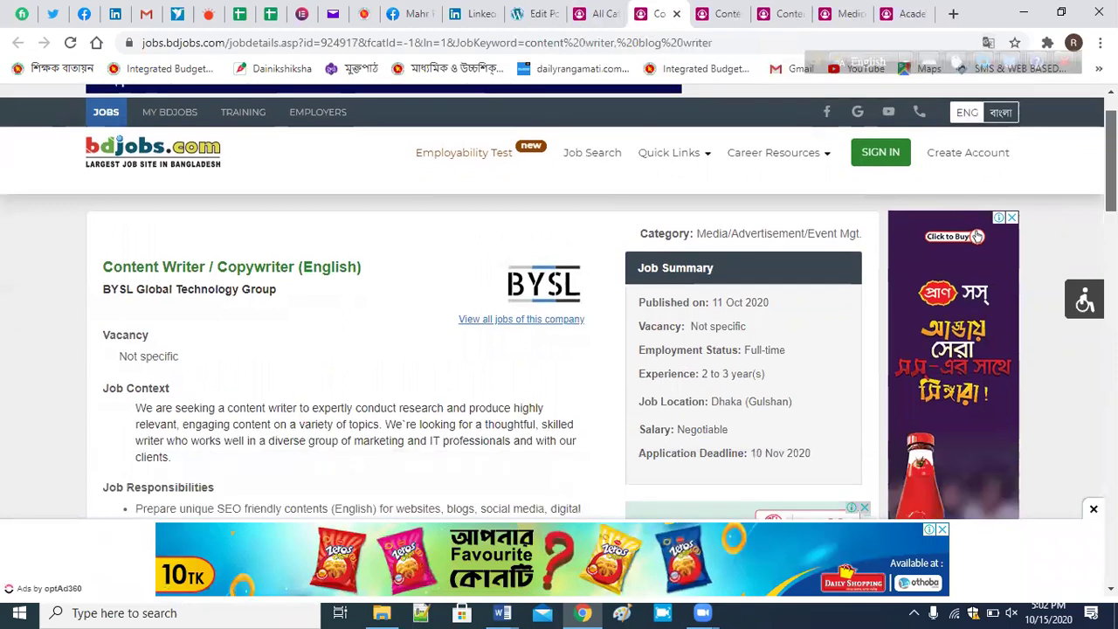
scroll(559, 350, down, 1)
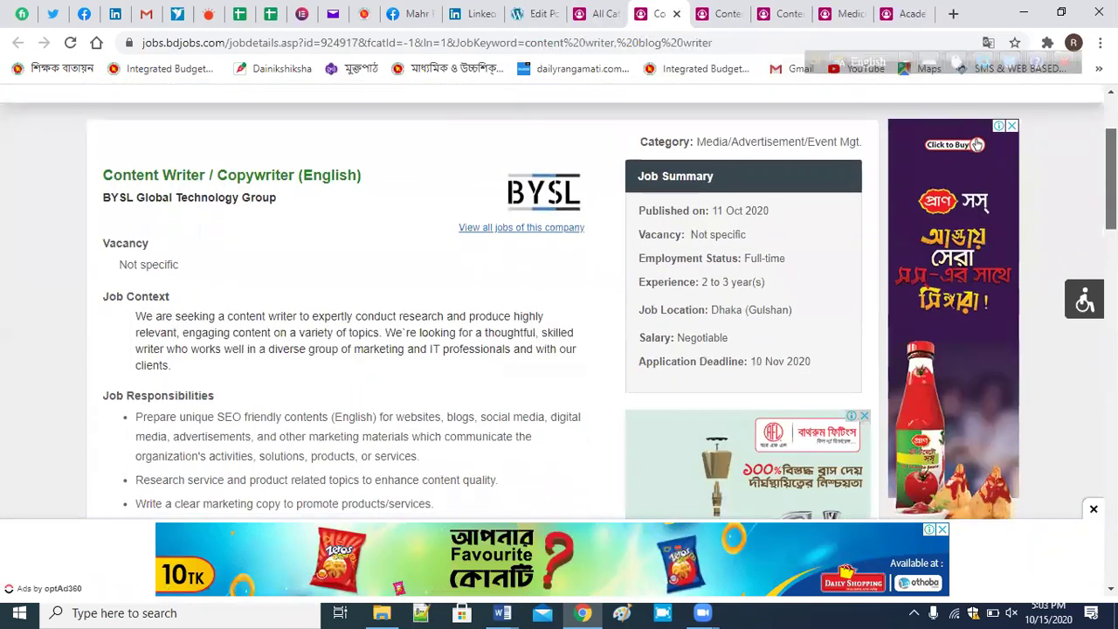
scroll(559, 349, down, 1)
scroll(559, 350, down, 1)
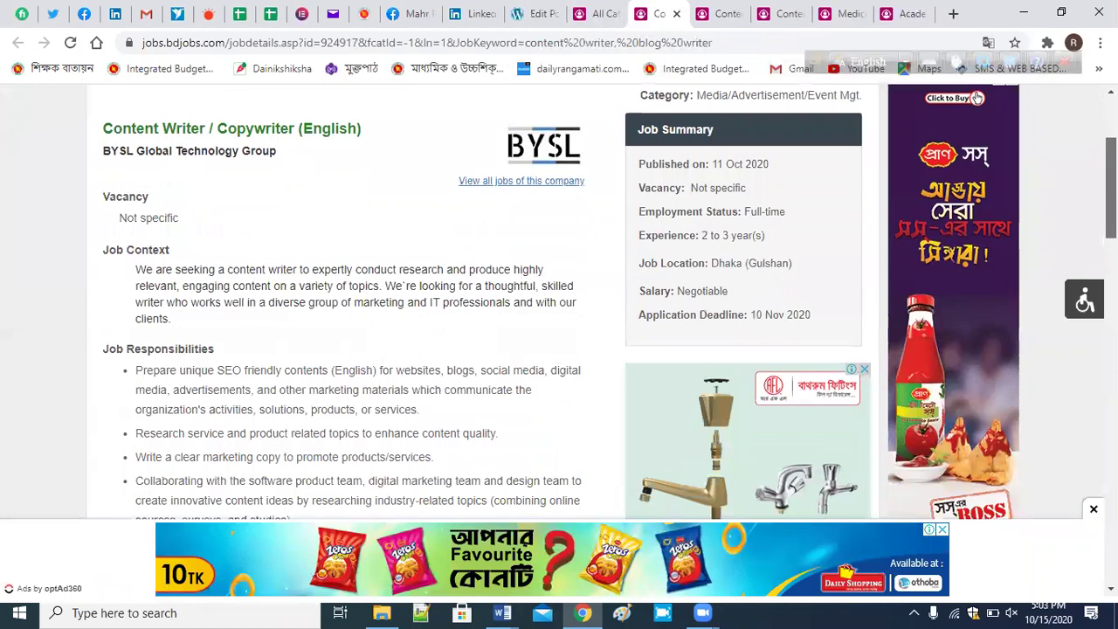
scroll(559, 340, up, 3)
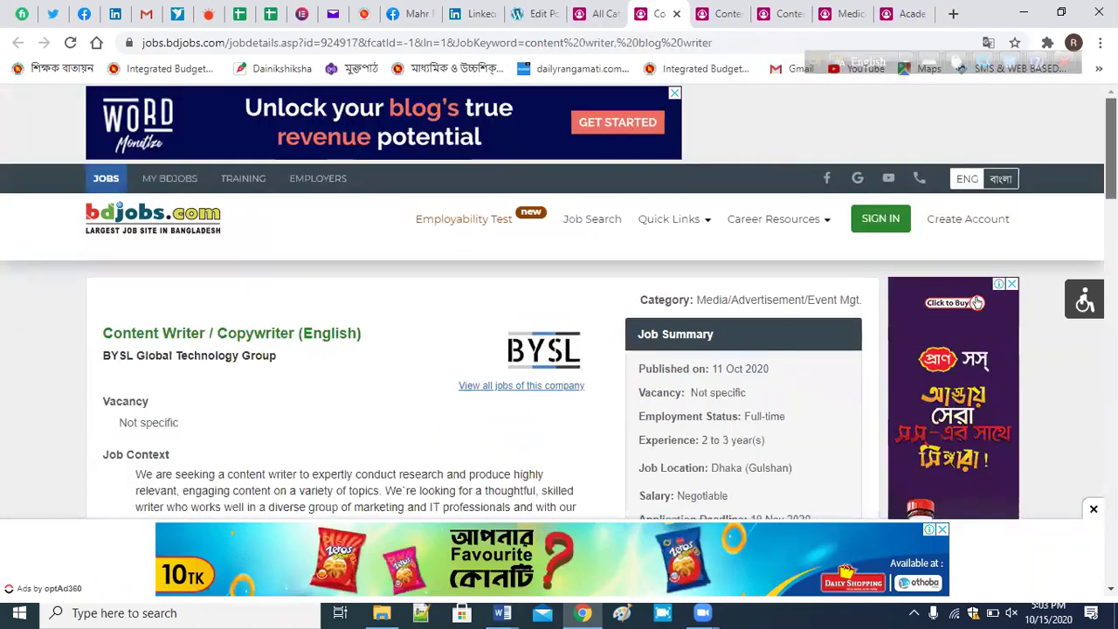
scroll(559, 341, down, 2)
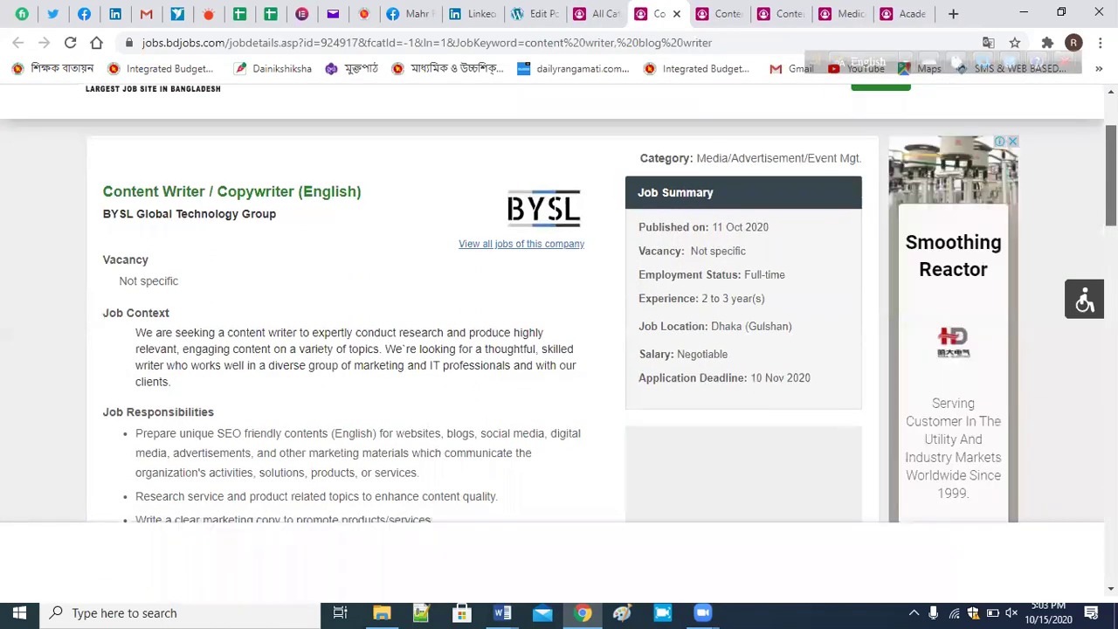
scroll(559, 305, down, 1)
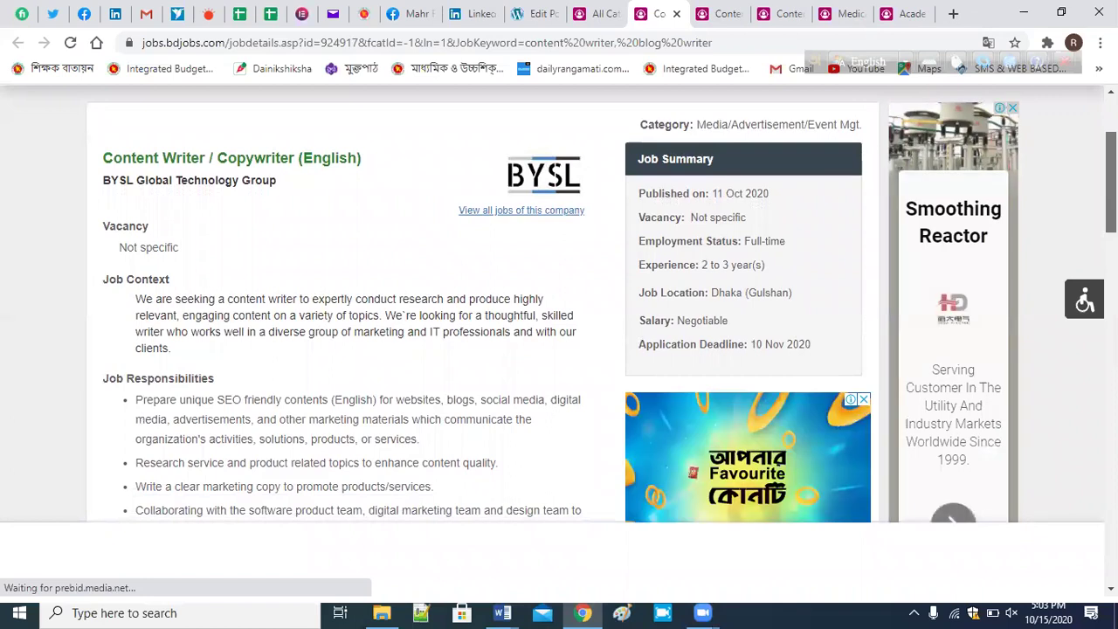
scroll(559, 341, down, 1)
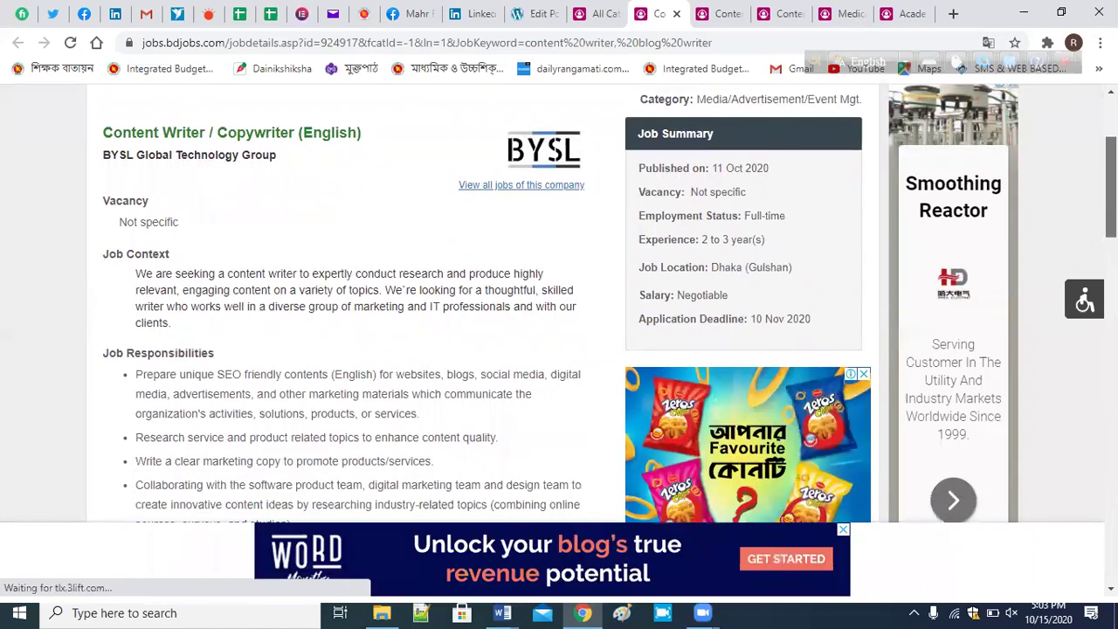
scroll(559, 340, down, 1)
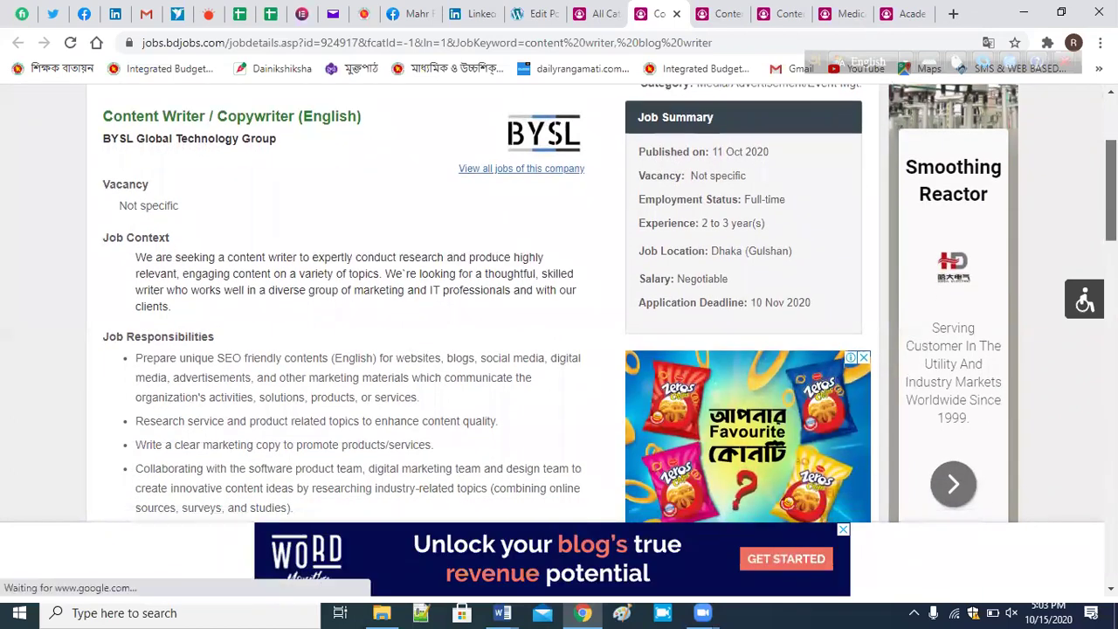
scroll(559, 340, down, 1)
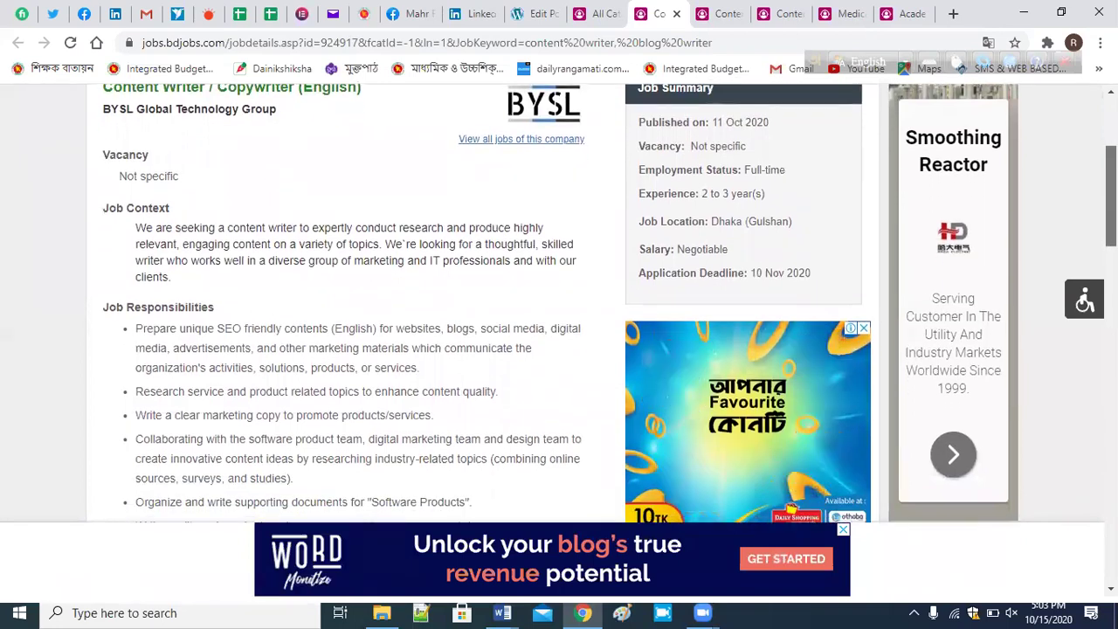
scroll(560, 341, down, 2)
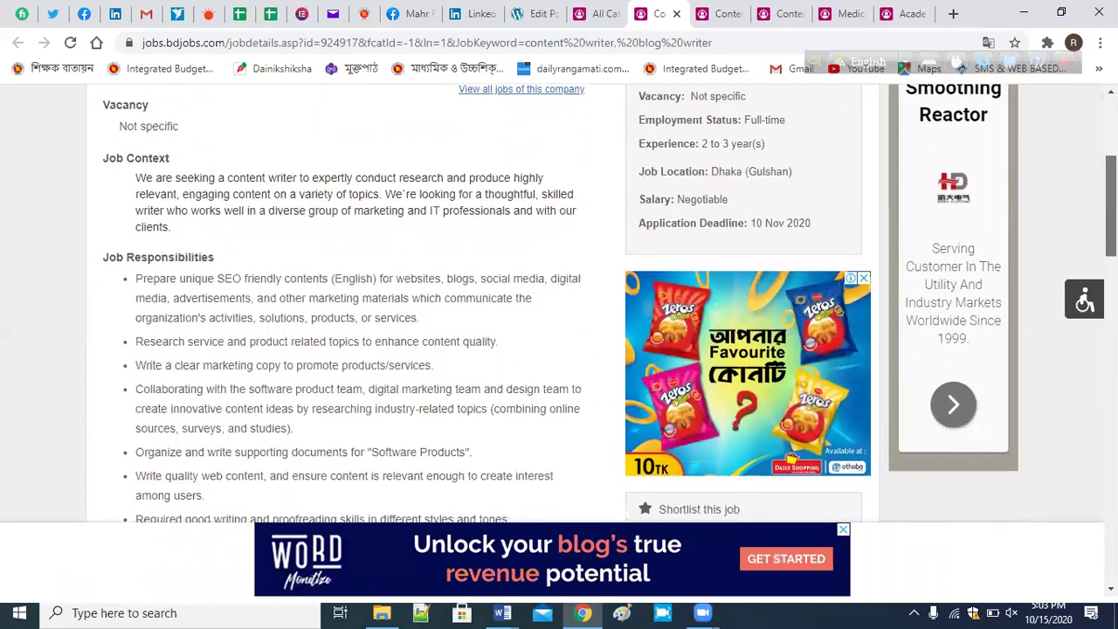
scroll(559, 306, down, 3)
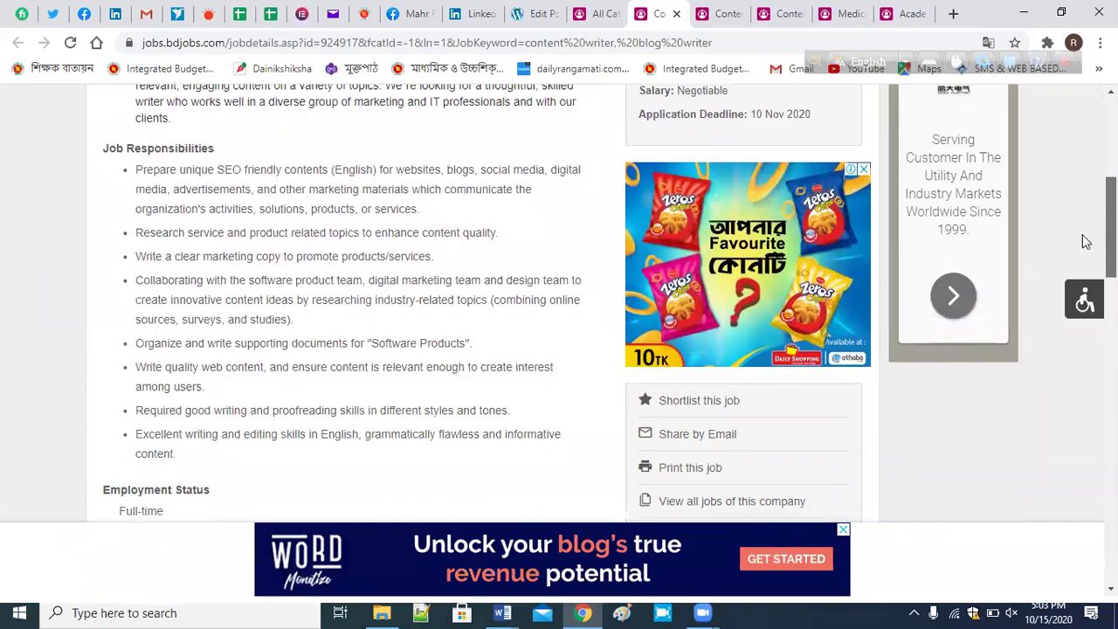
scroll(1082, 247, down, 2)
scroll(1082, 248, down, 3)
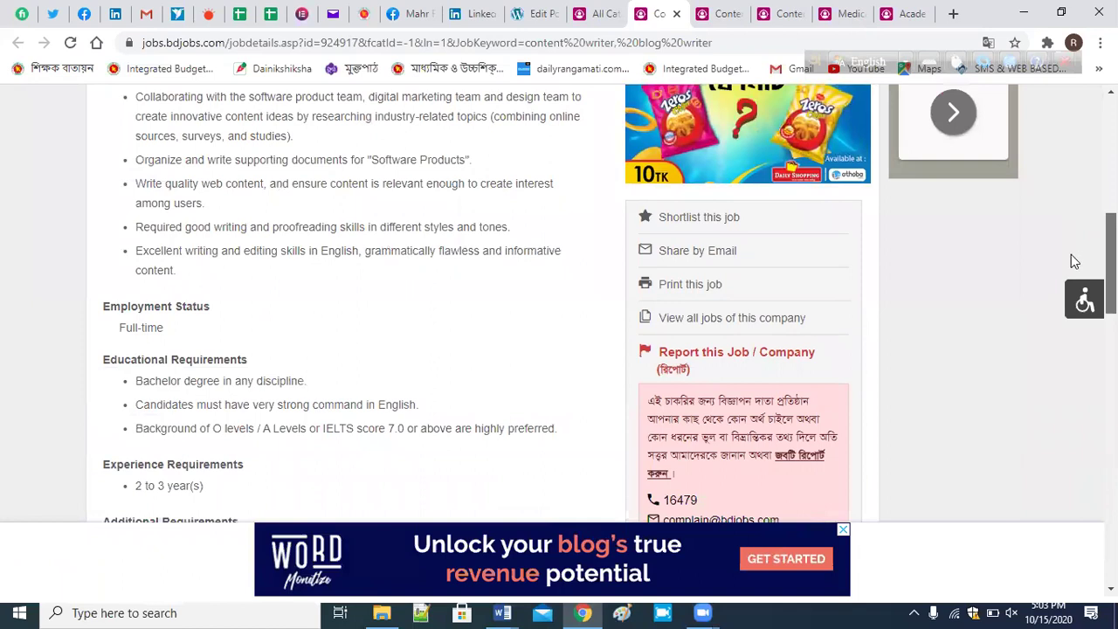
scroll(1073, 256, down, 1)
scroll(1069, 258, down, 1)
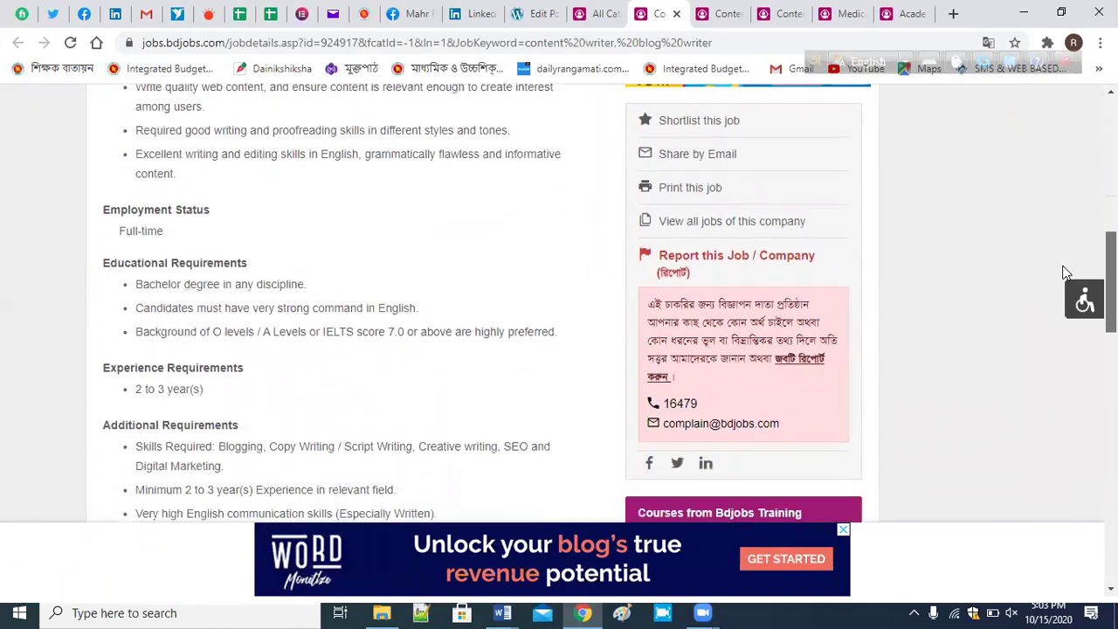
scroll(1054, 277, down, 1)
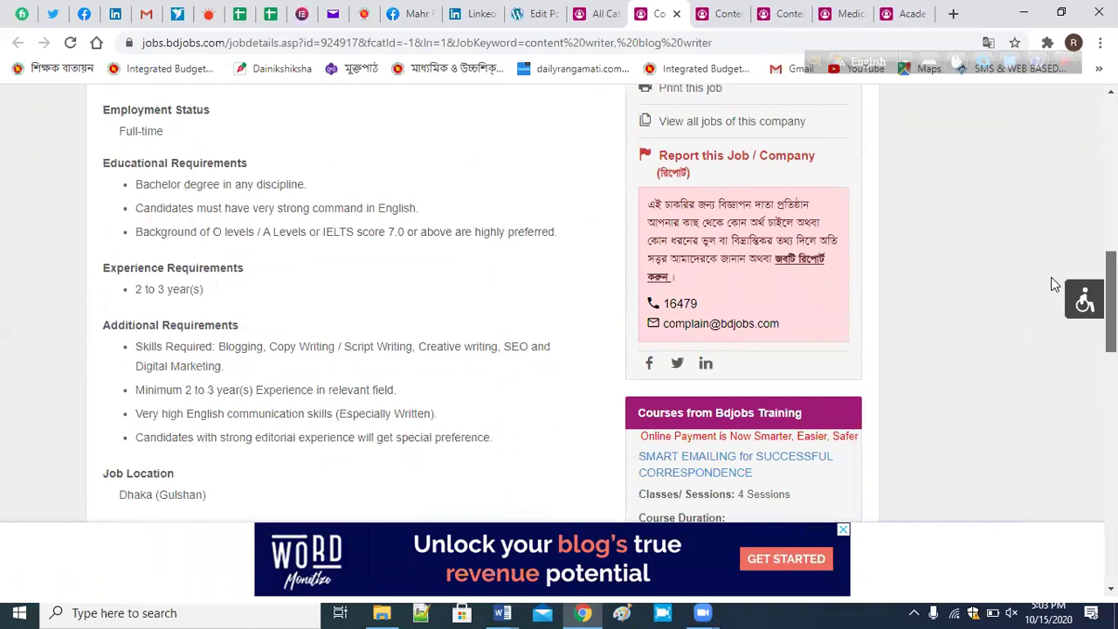
scroll(1049, 305, down, 2)
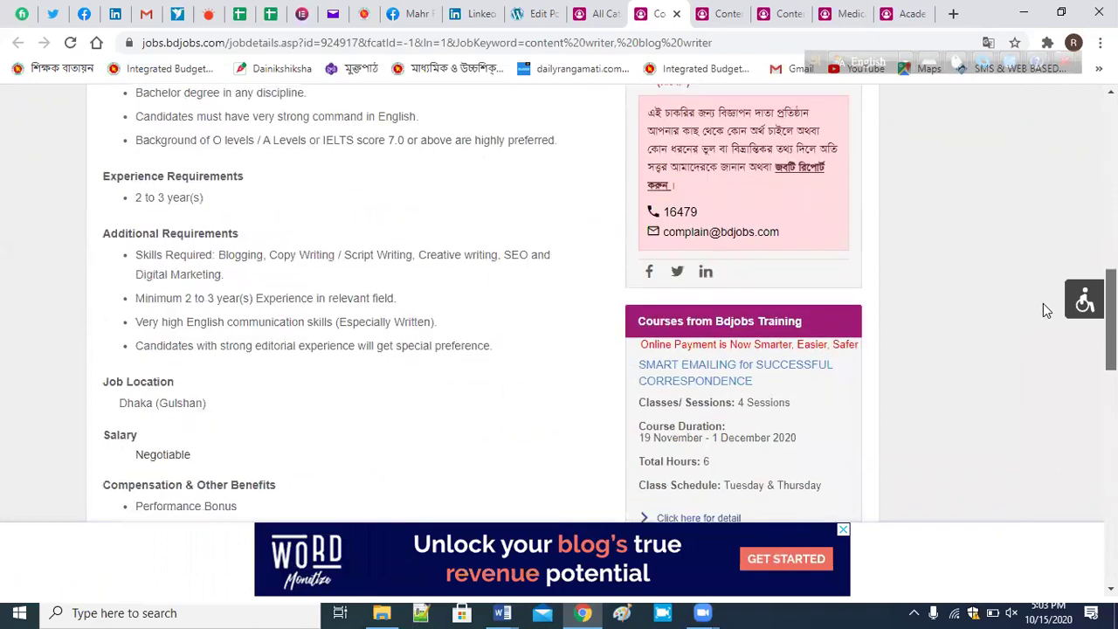
scroll(1043, 305, down, 2)
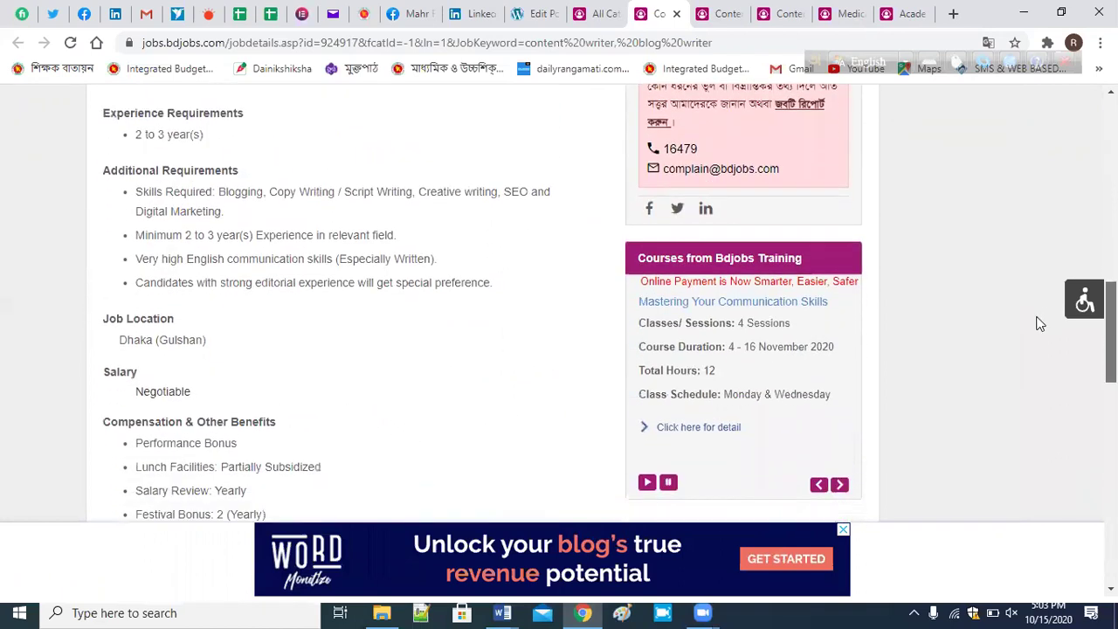
scroll(1027, 337, down, 2)
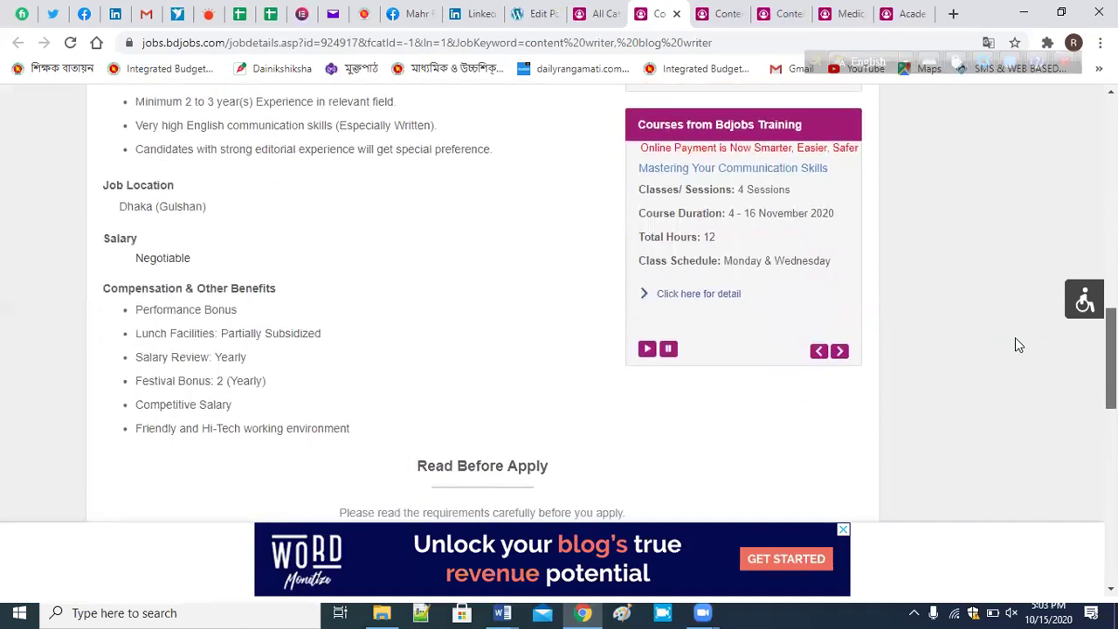
scroll(1013, 344, down, 1)
scroll(1064, 268, up, 1)
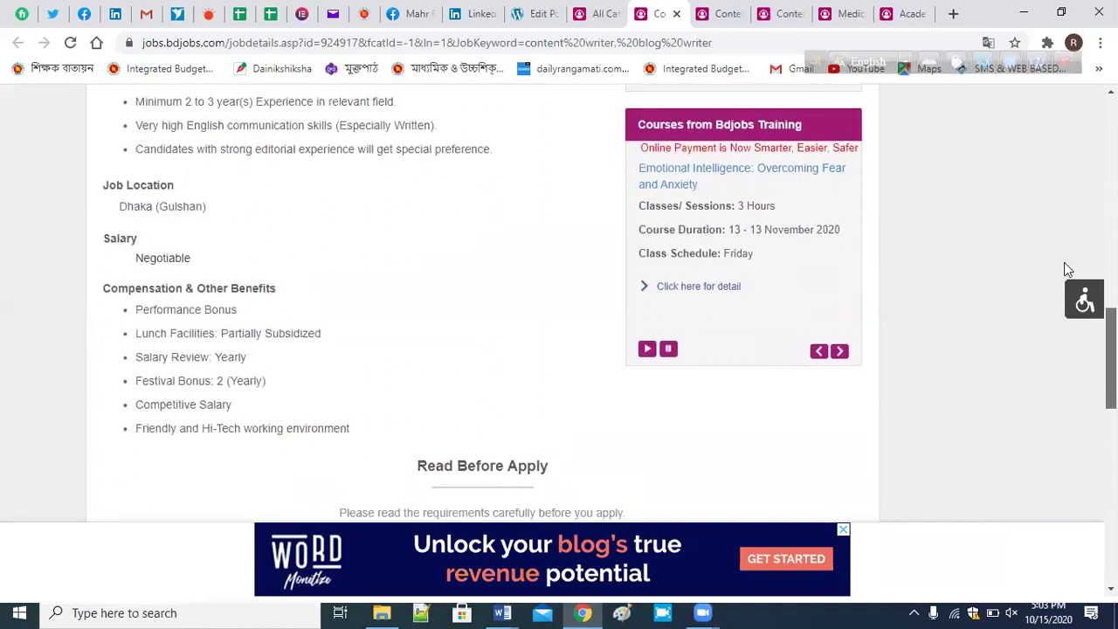
scroll(559, 306, up, 4)
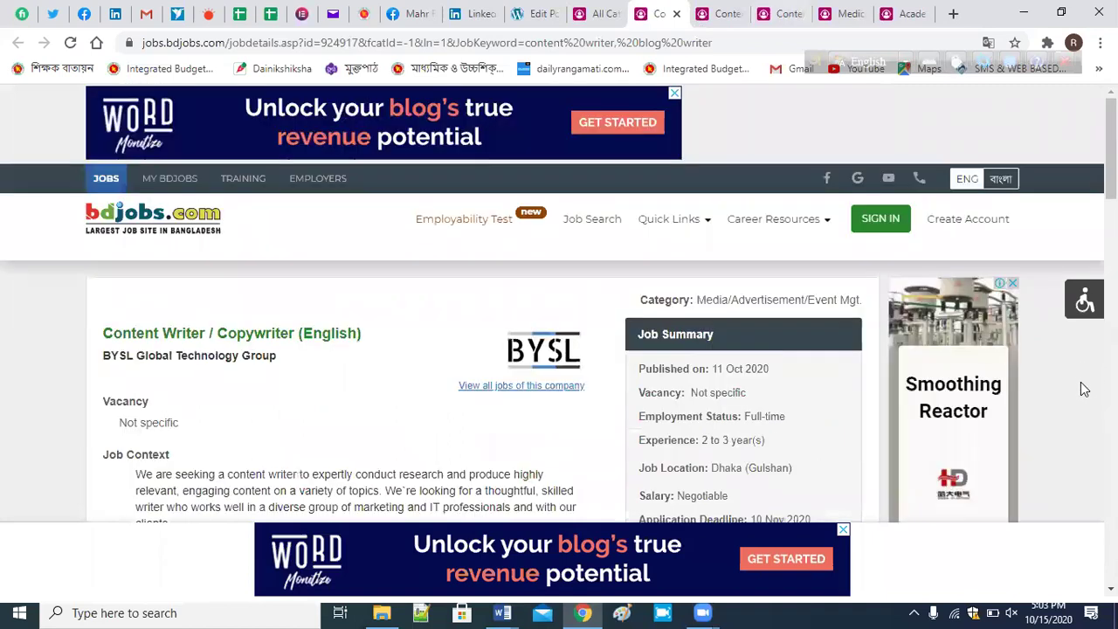
scroll(1083, 387, down, 3)
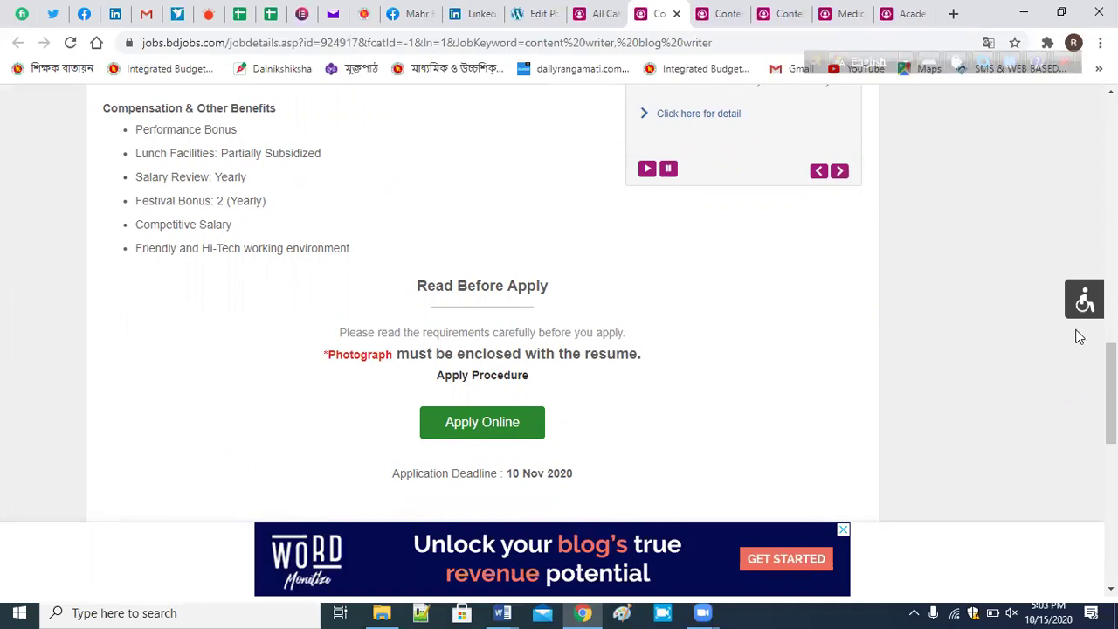
scroll(559, 289, up, 1)
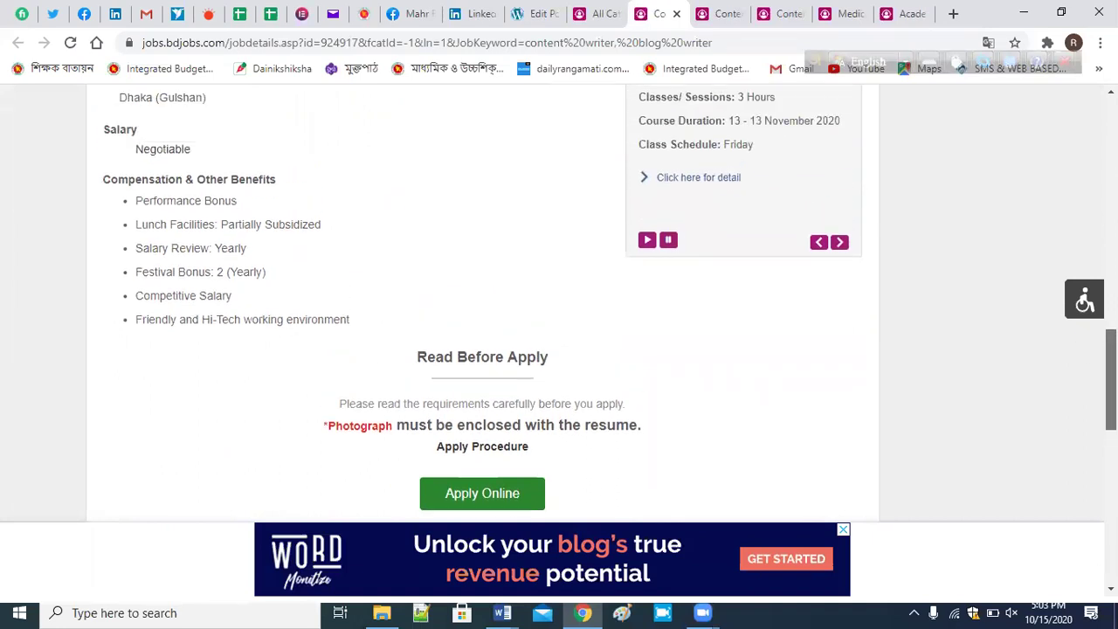
scroll(559, 297, up, 1)
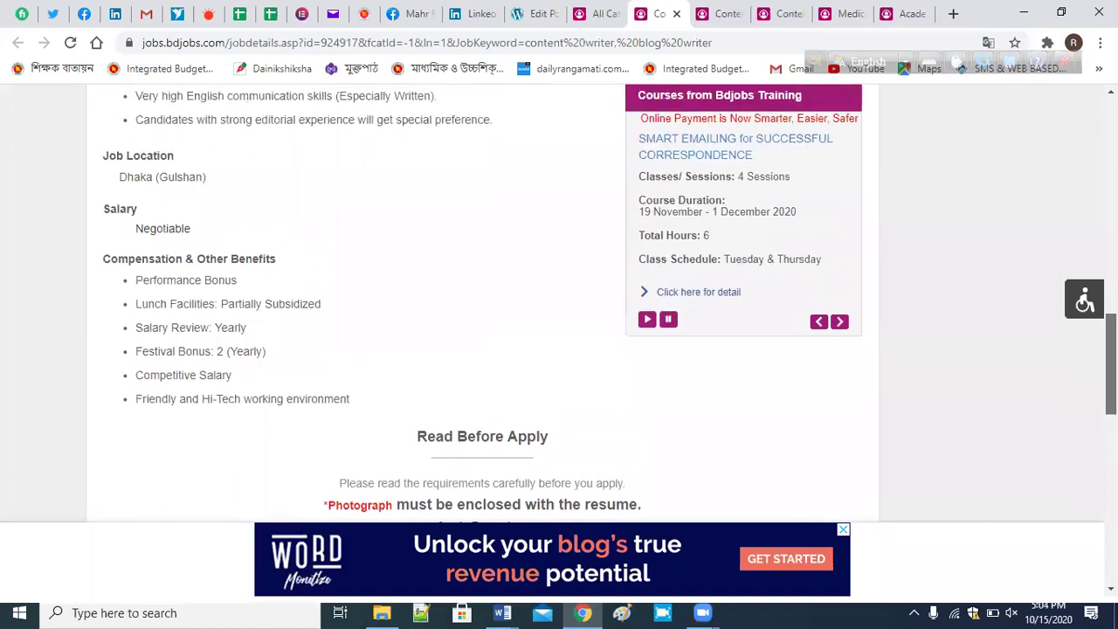
scroll(560, 297, up, 3)
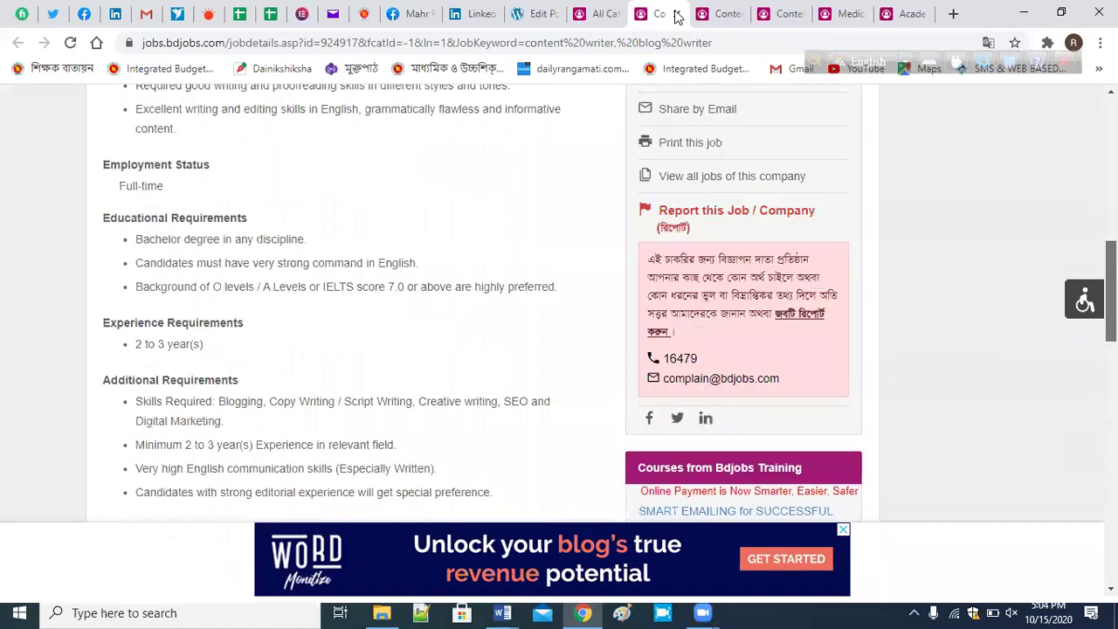
key(Home)
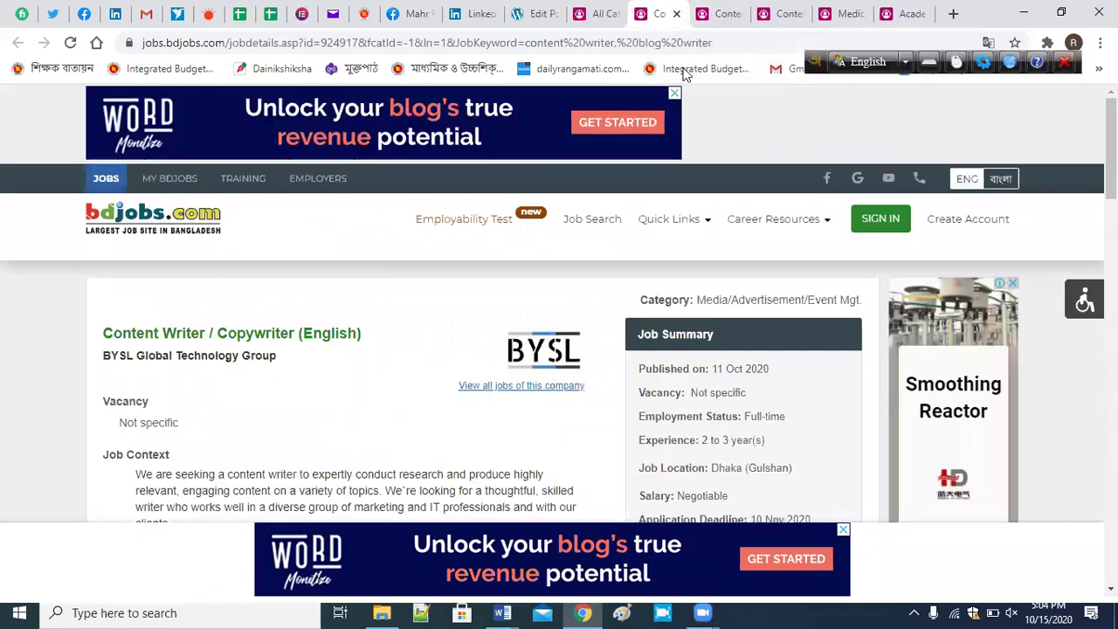
click(677, 14)
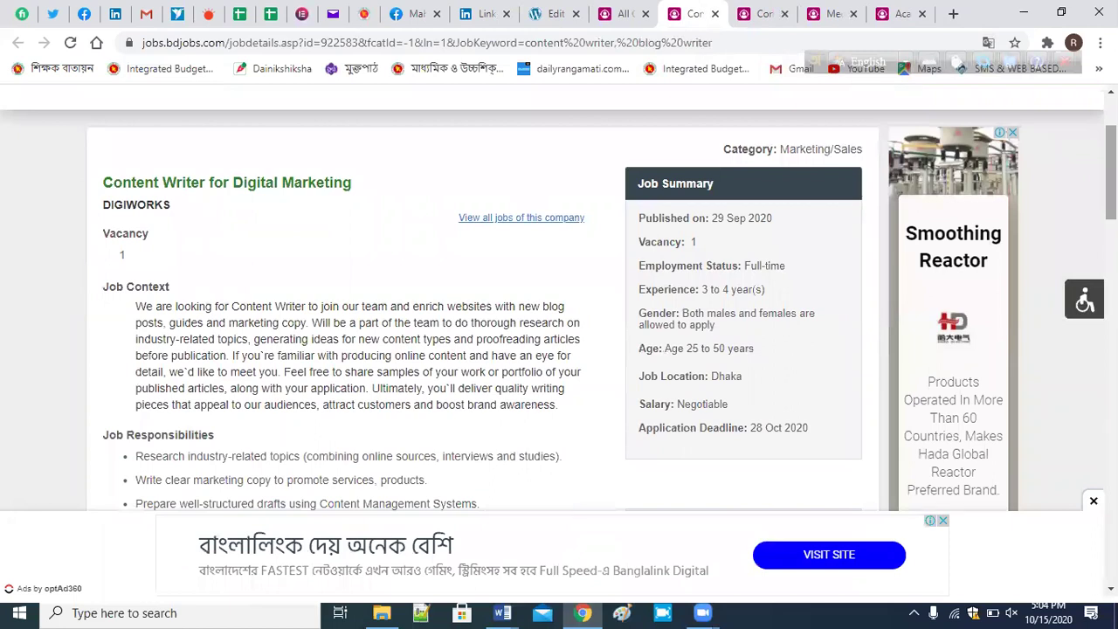
Review the DIGIWORKS Content Writer for Digital Marketing details, jump to the top, and close it with Ctrl+W.
scroll(560, 297, down, 1)
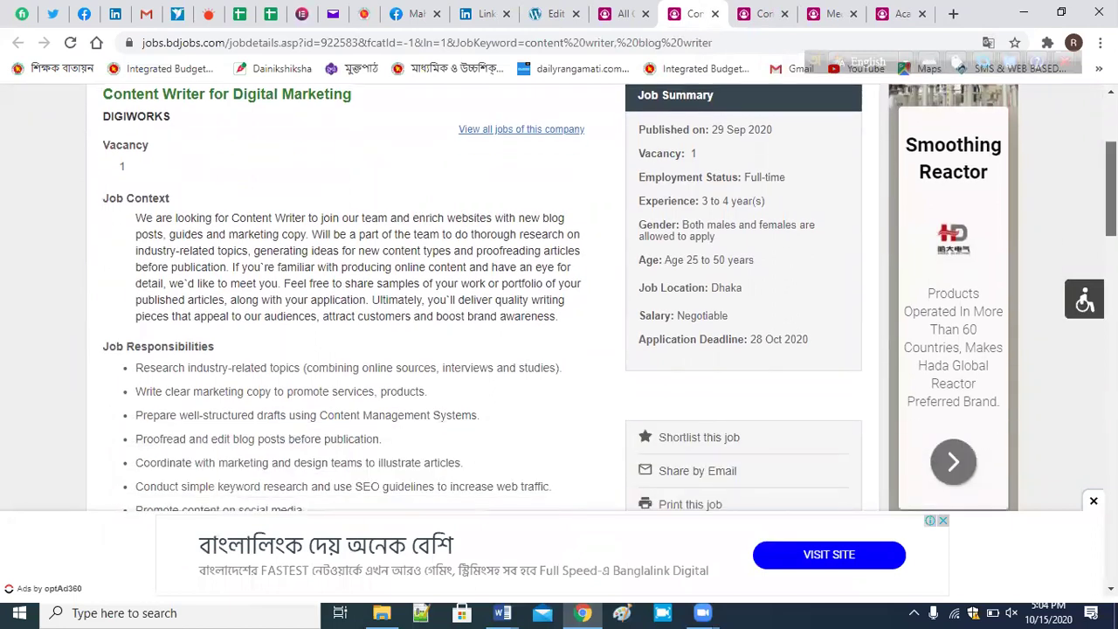
scroll(559, 298, down, 2)
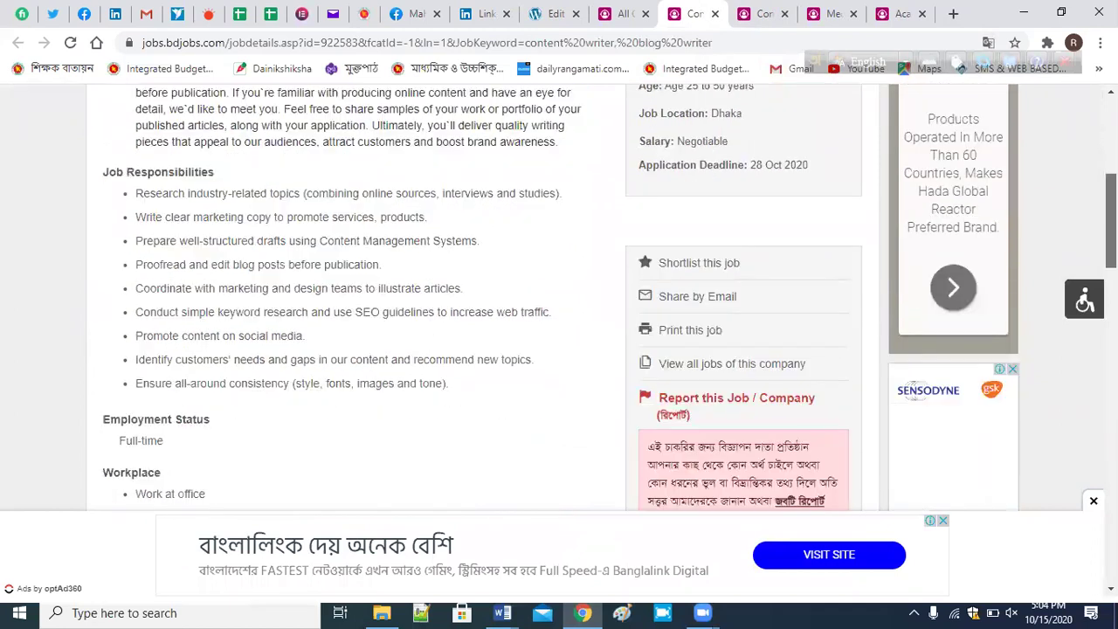
scroll(559, 297, down, 1)
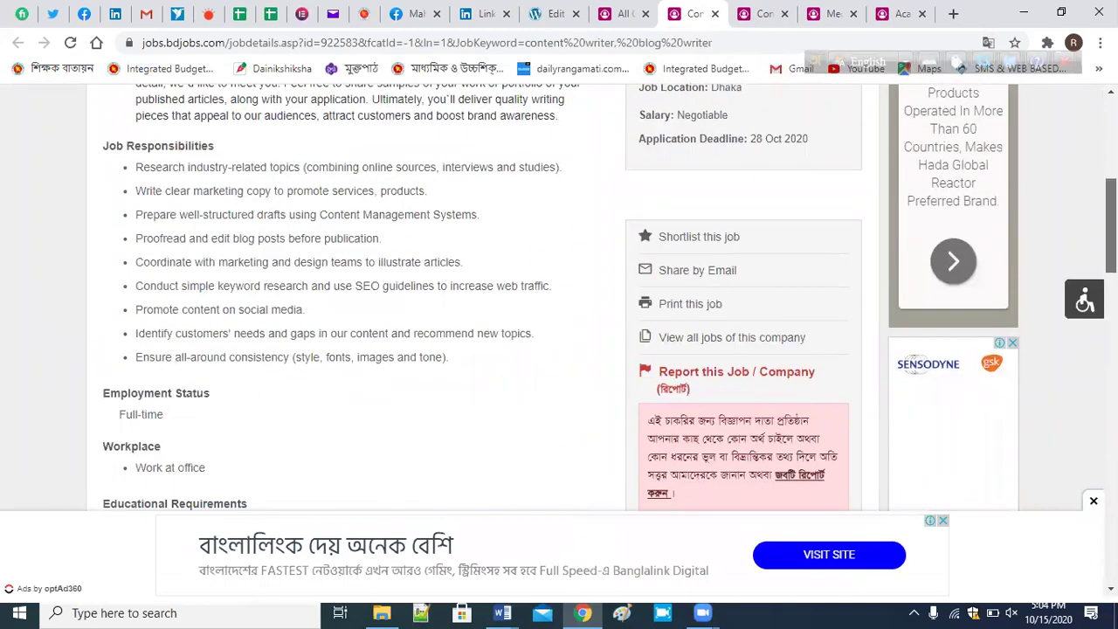
scroll(560, 297, down, 1)
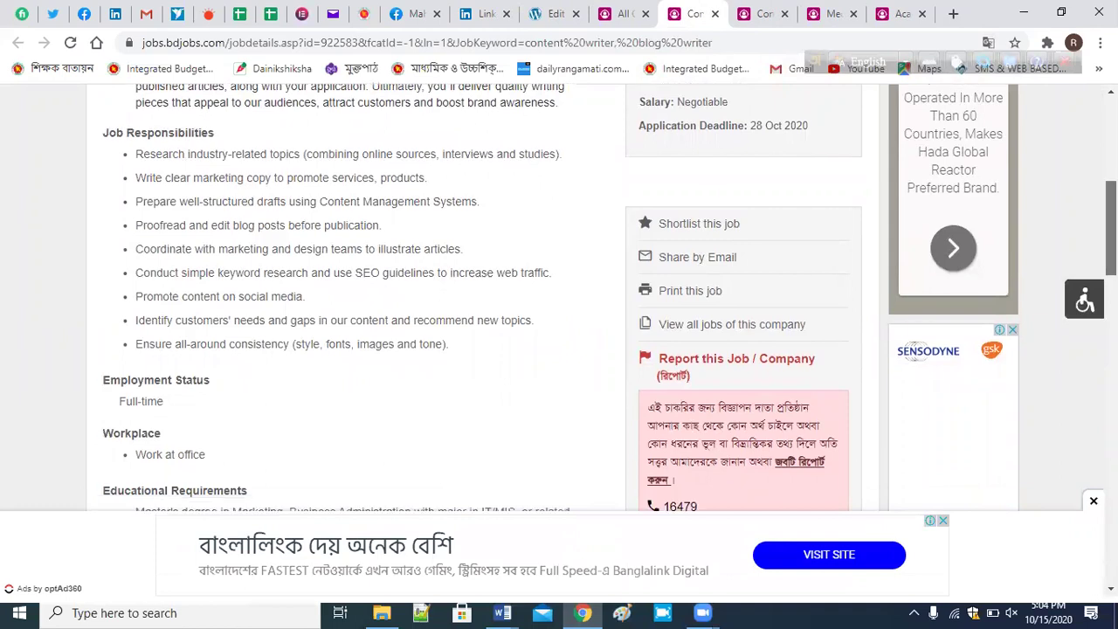
scroll(559, 297, down, 1)
scroll(559, 297, up, 2)
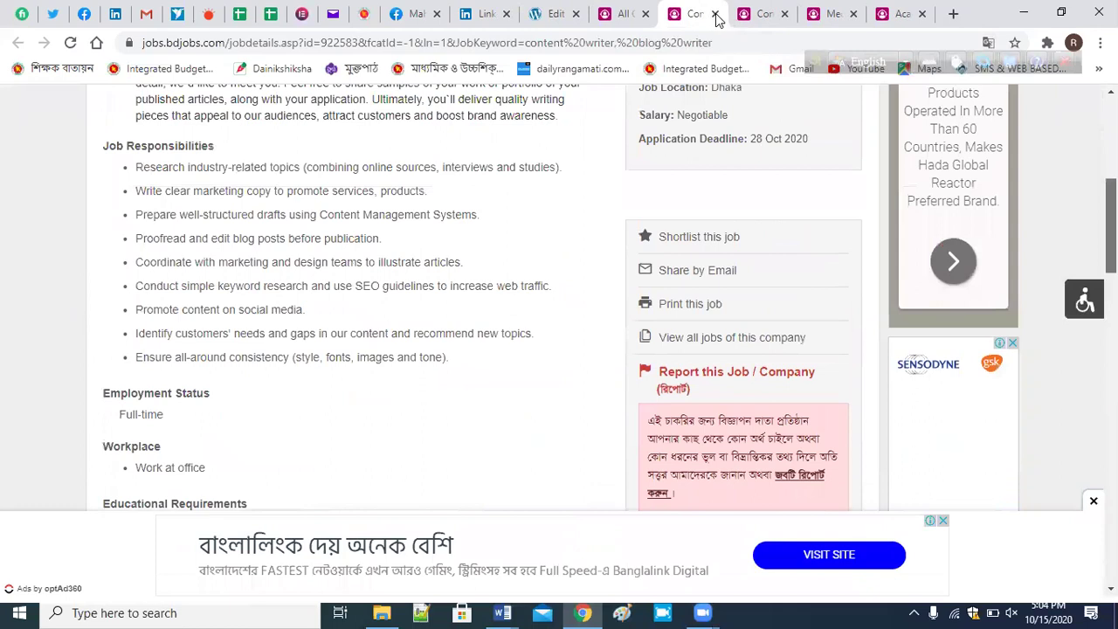
key(Home)
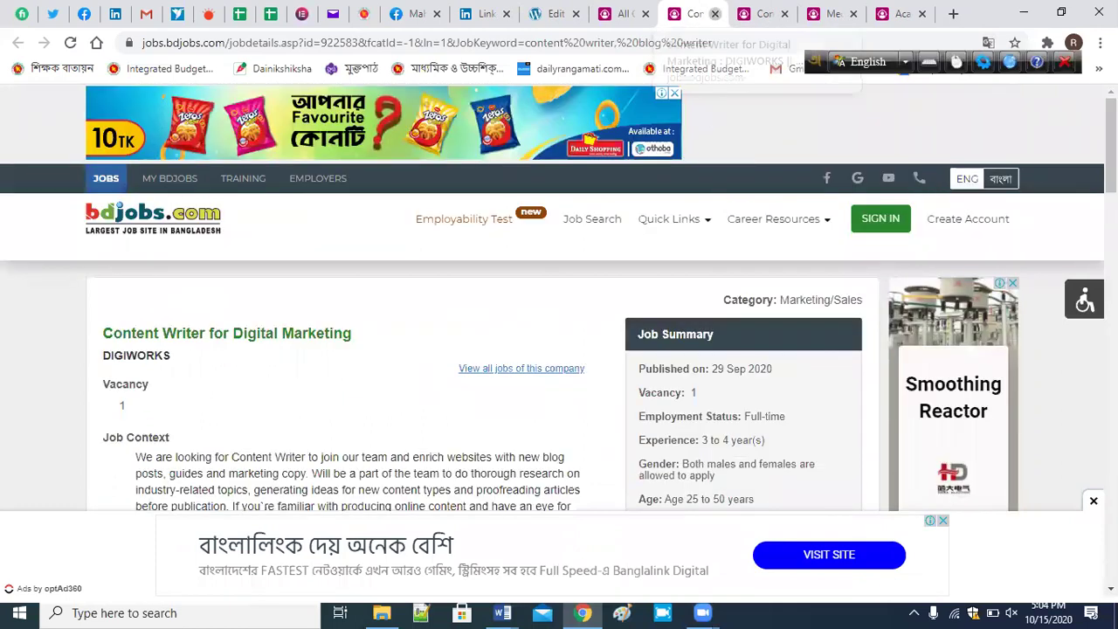
key(ctrl+w)
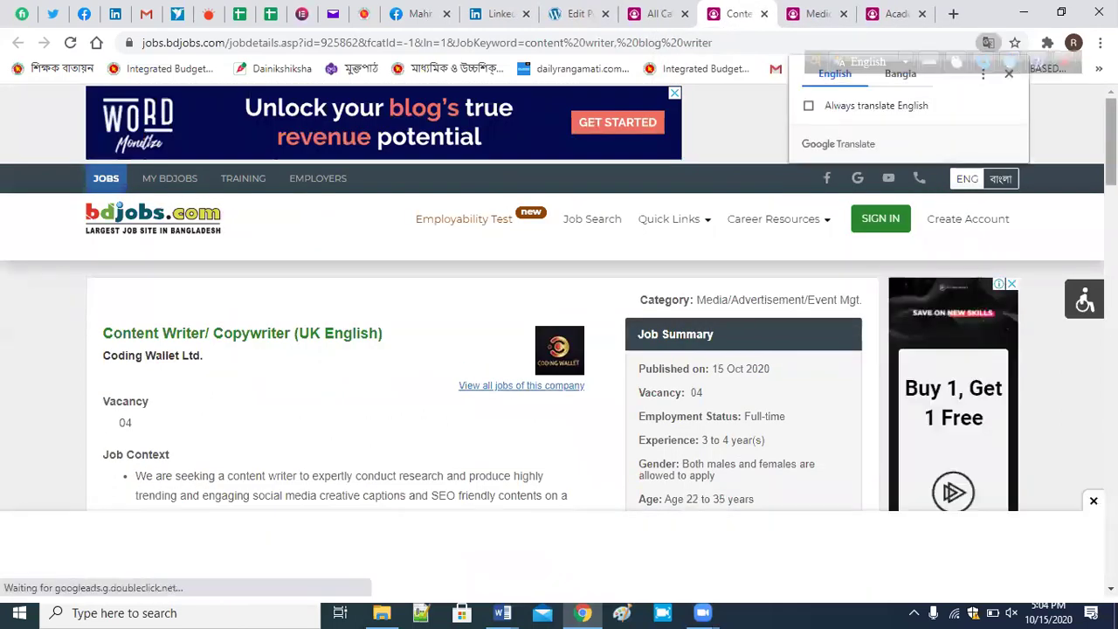
Scroll the Coding Wallet UK English copywriter page through Job Context and Job Responsibilities.
scroll(559, 297, down, 1)
scroll(559, 297, down, 3)
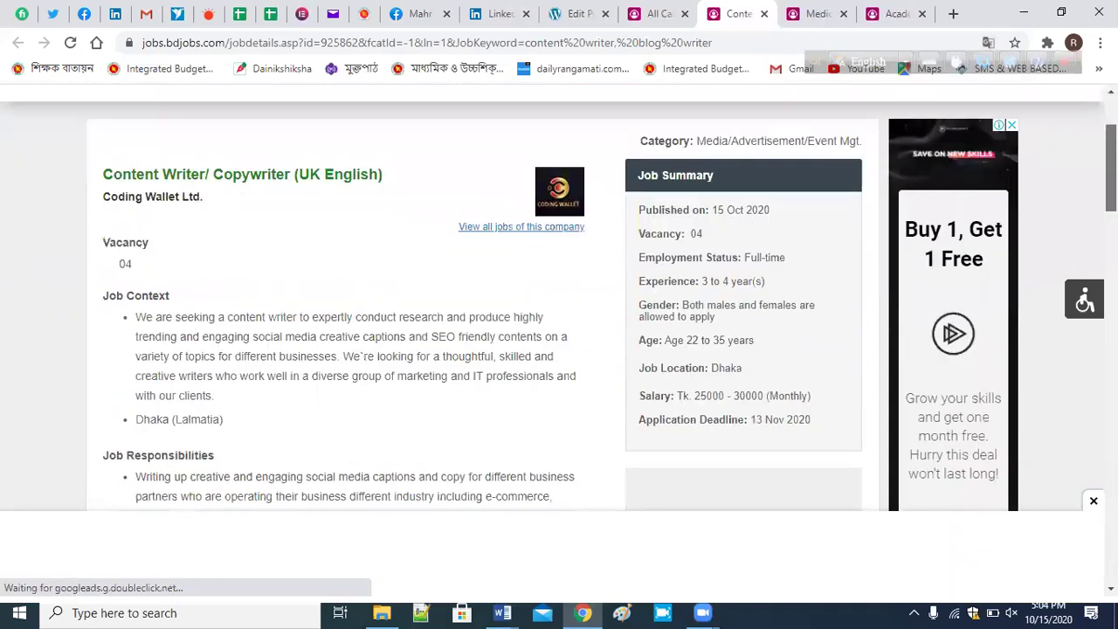
scroll(559, 297, down, 1)
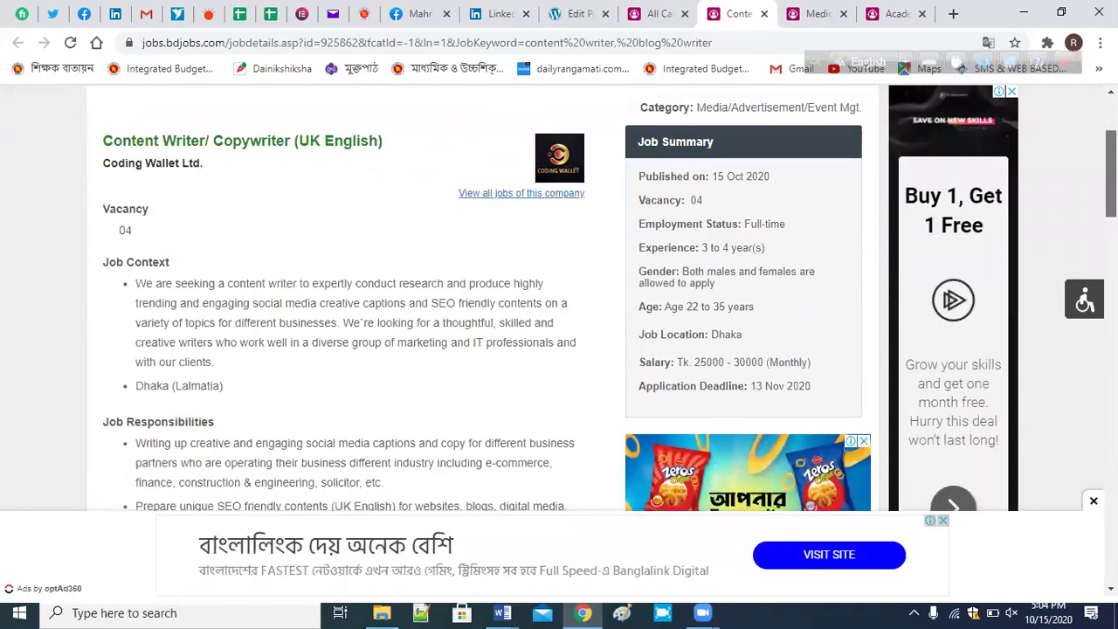
scroll(559, 297, down, 1)
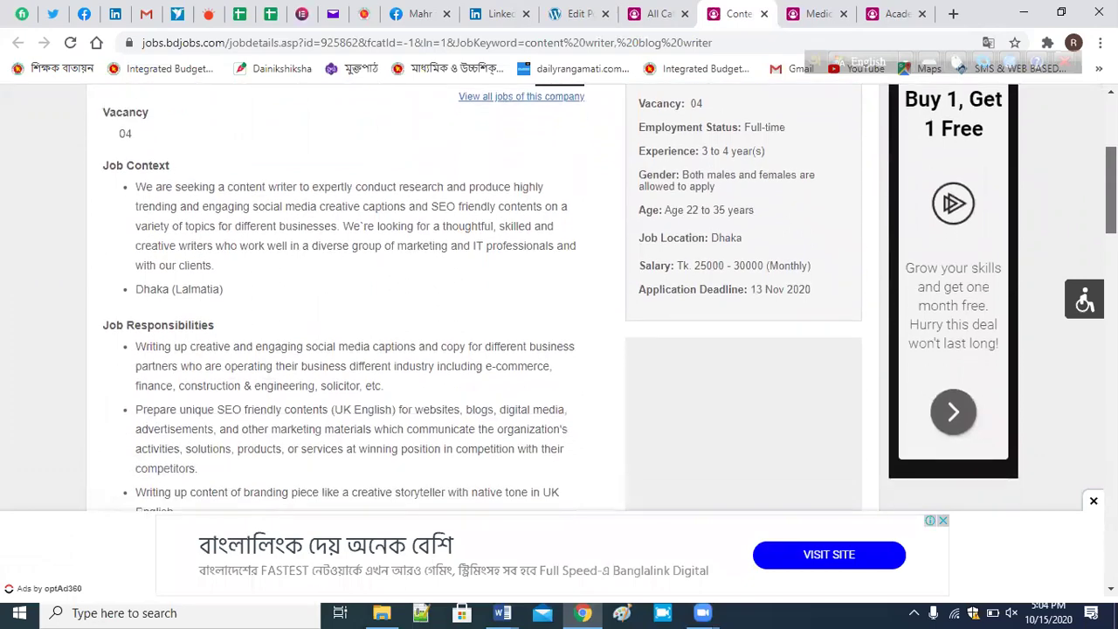
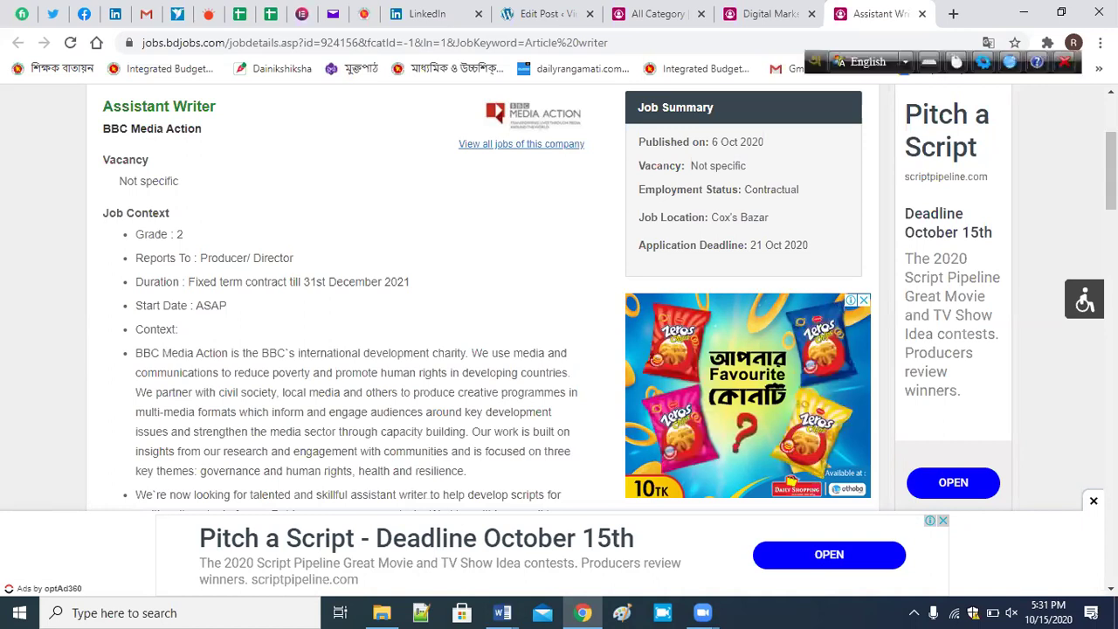
Read through the Assistant Writer responsibilities, including script drafting and English and Rohingya translation.
scroll(1081, 325, down, 2)
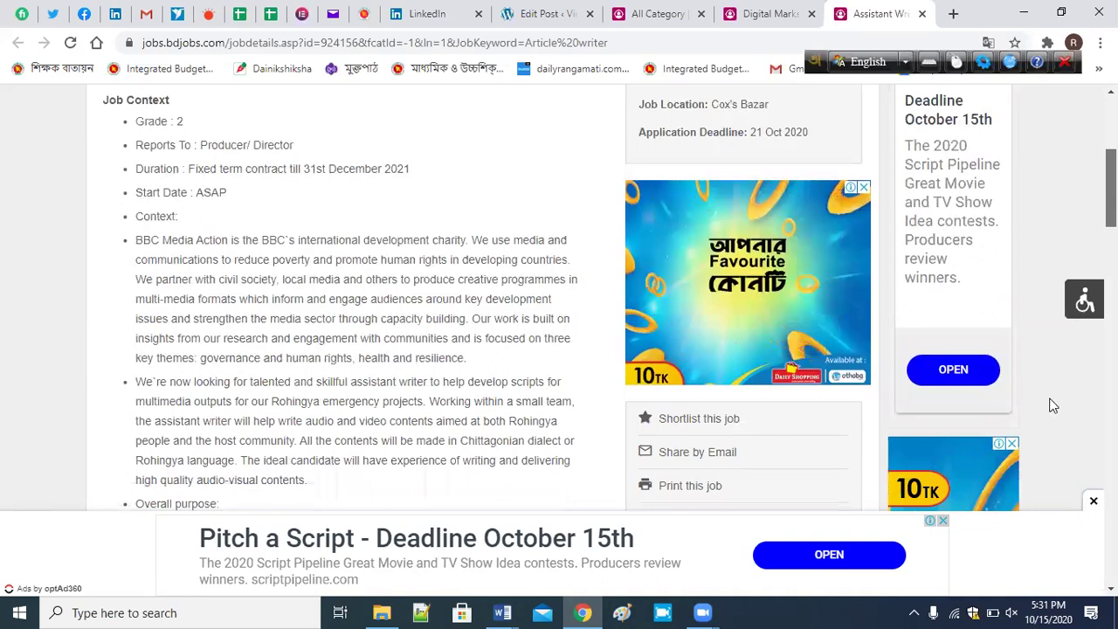
scroll(1051, 411, down, 7)
scroll(1051, 414, down, 5)
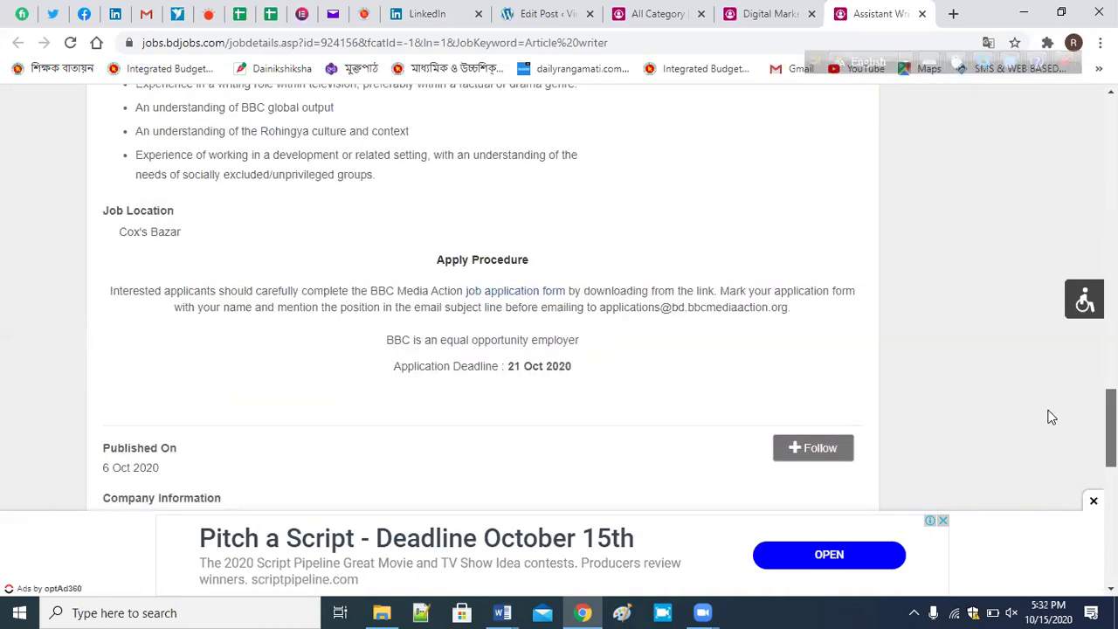
scroll(1051, 416, up, 1)
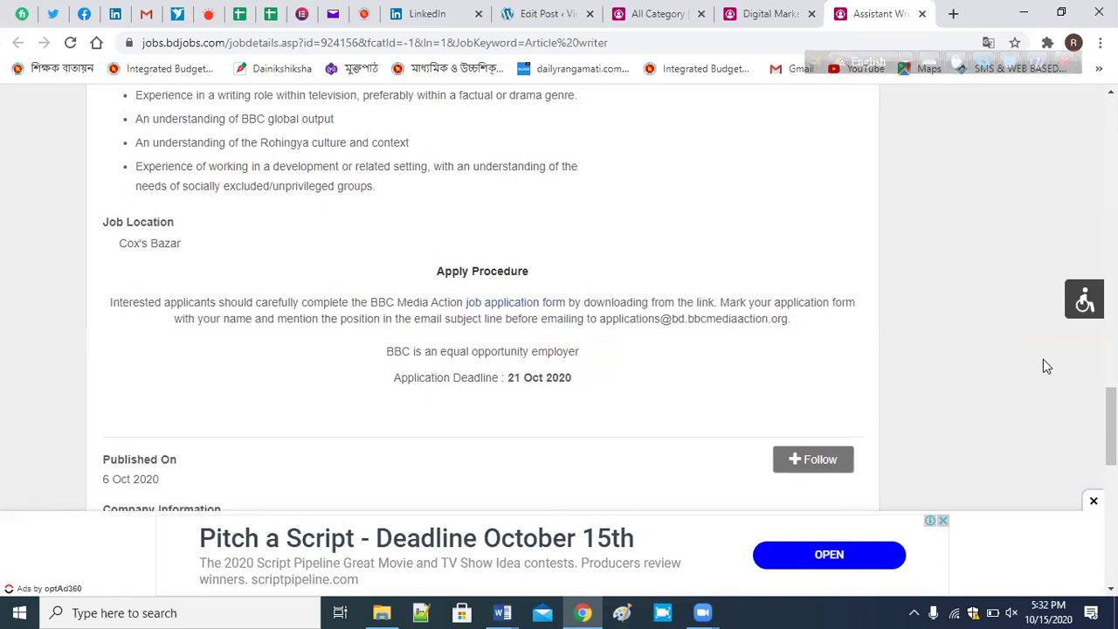
scroll(482, 297, up, 3)
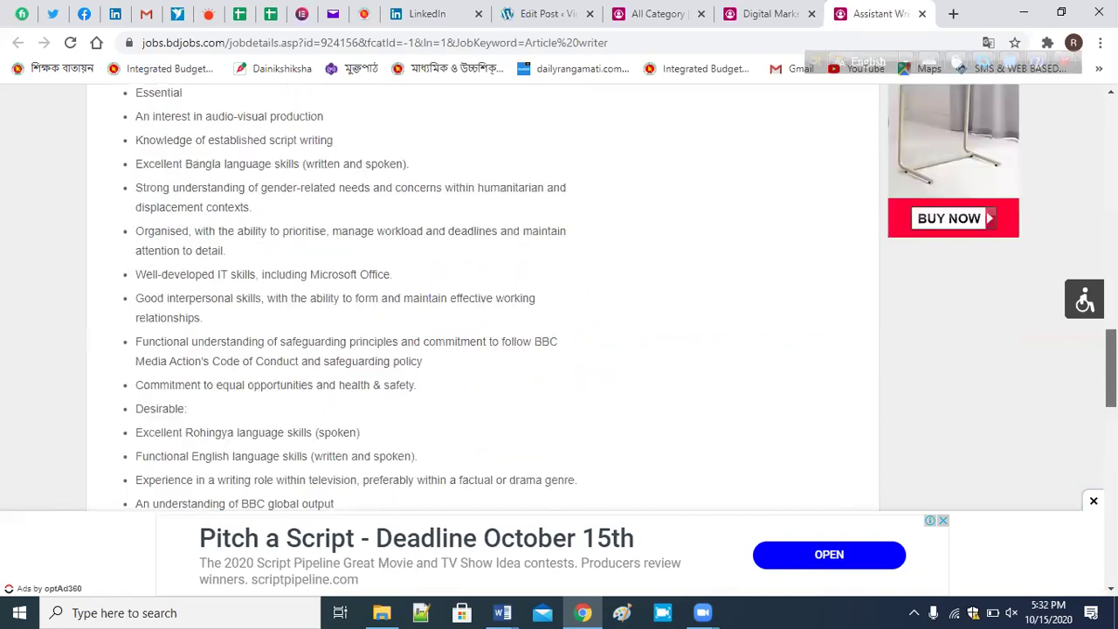
scroll(483, 297, up, 1)
scroll(482, 297, down, 1)
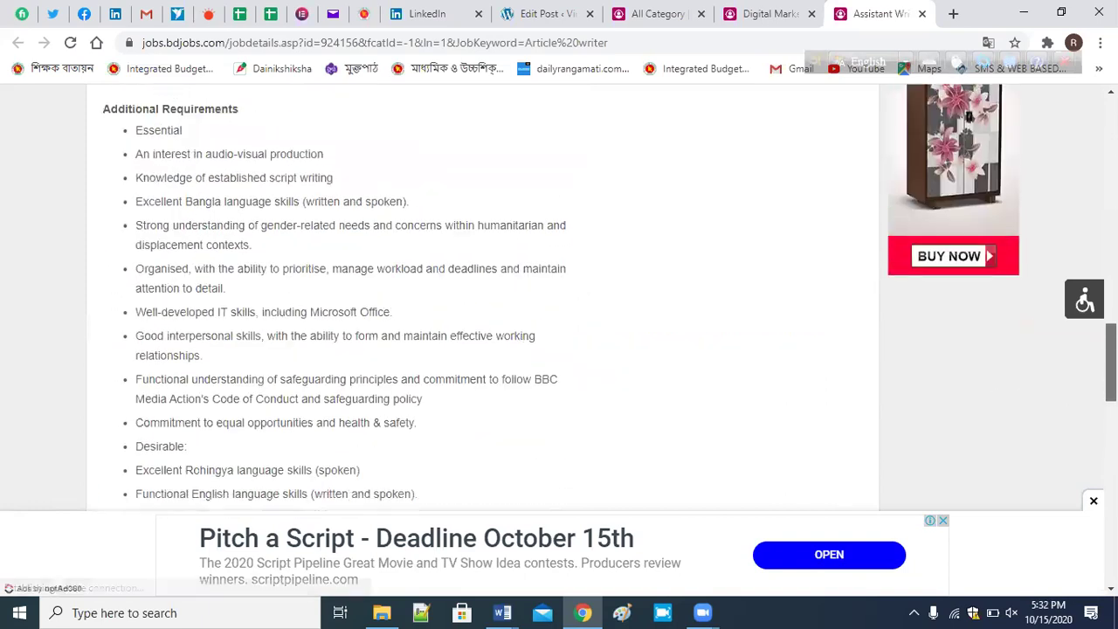
scroll(483, 297, down, 1)
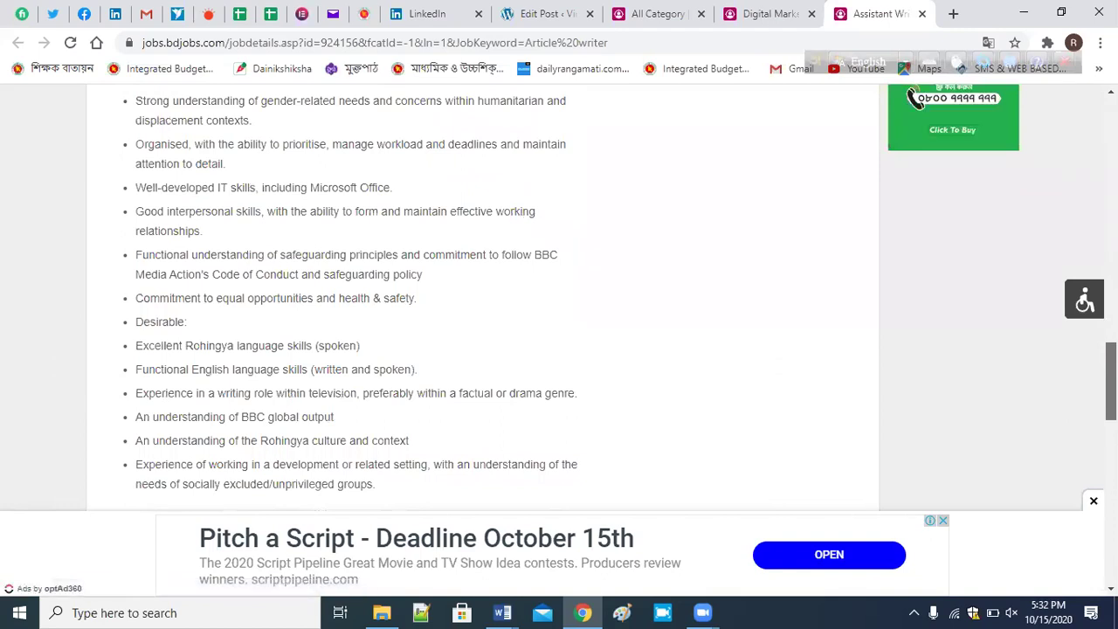
scroll(482, 297, down, 1)
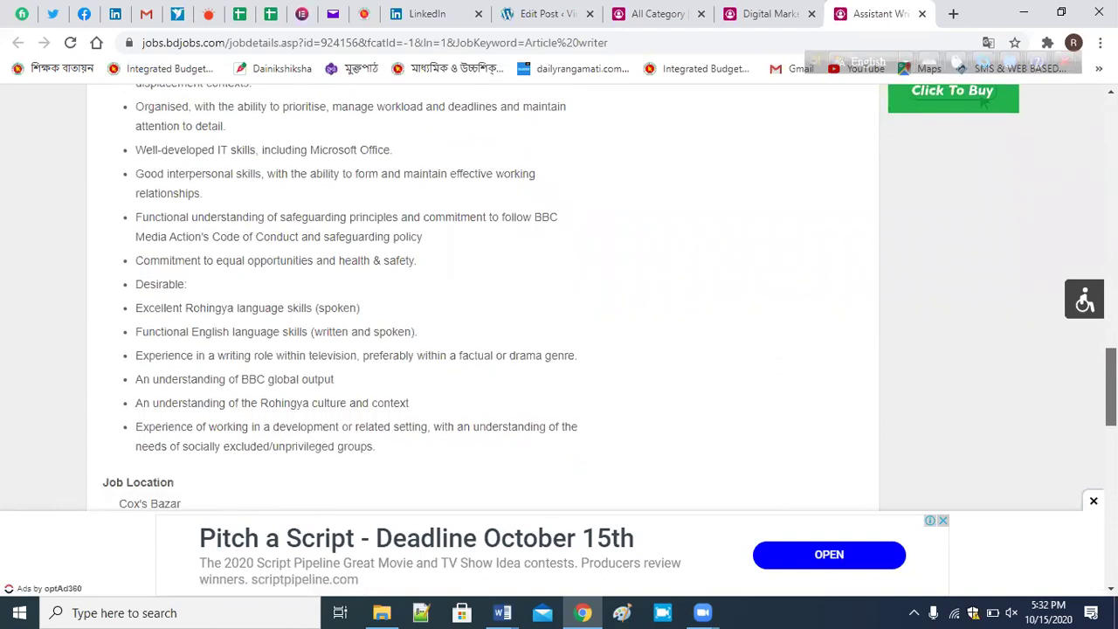
scroll(610, 298, up, 1)
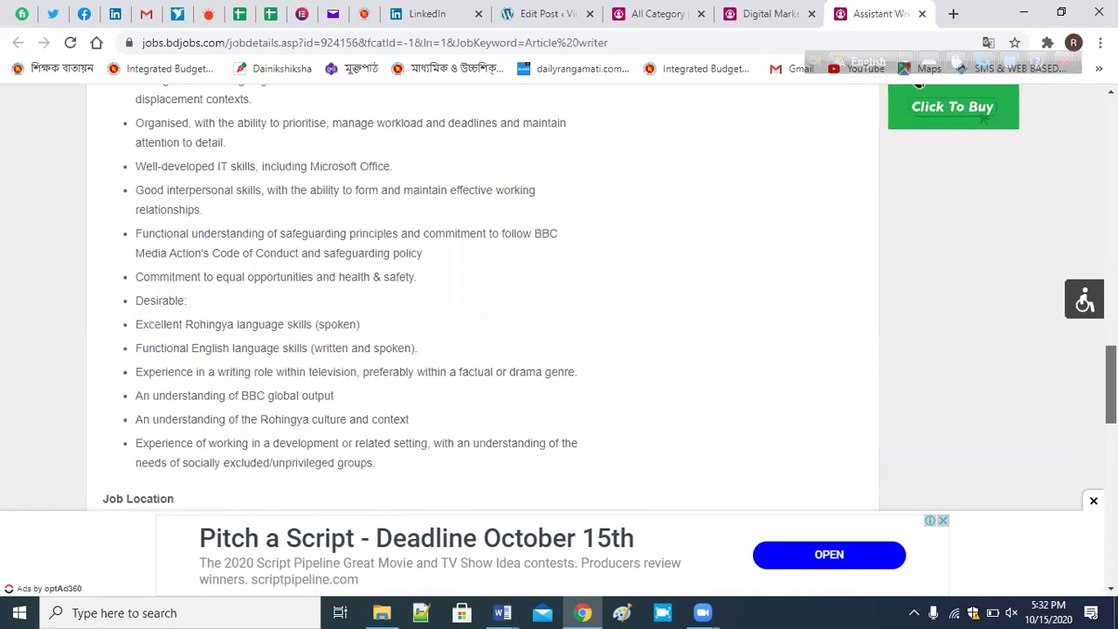
scroll(918, 86, up, 1)
scroll(916, 87, up, 1)
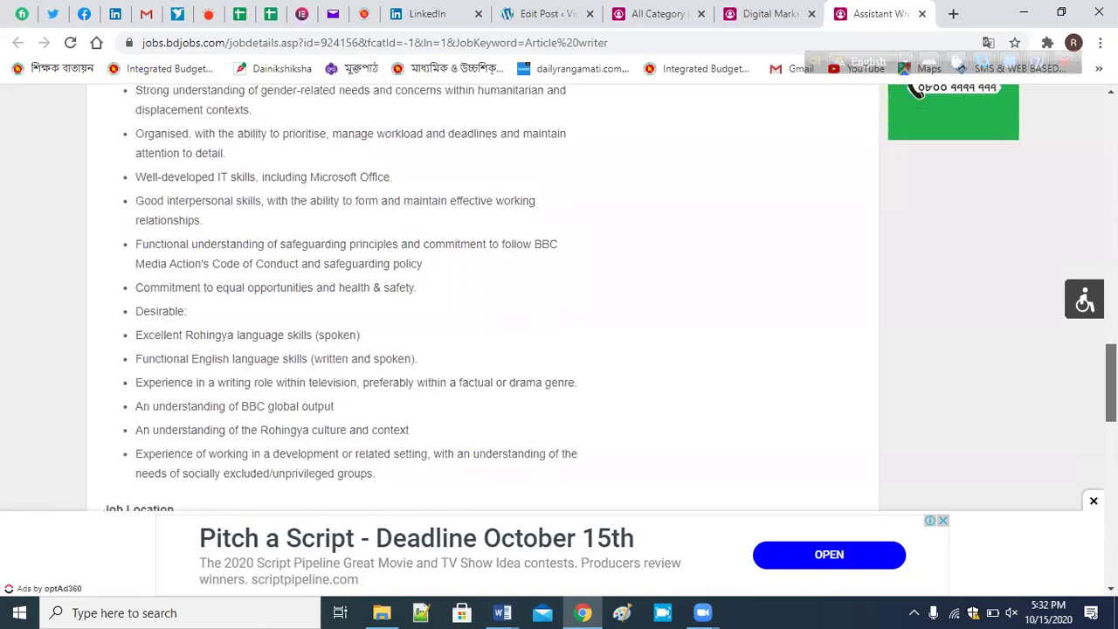
scroll(559, 288, up, 1)
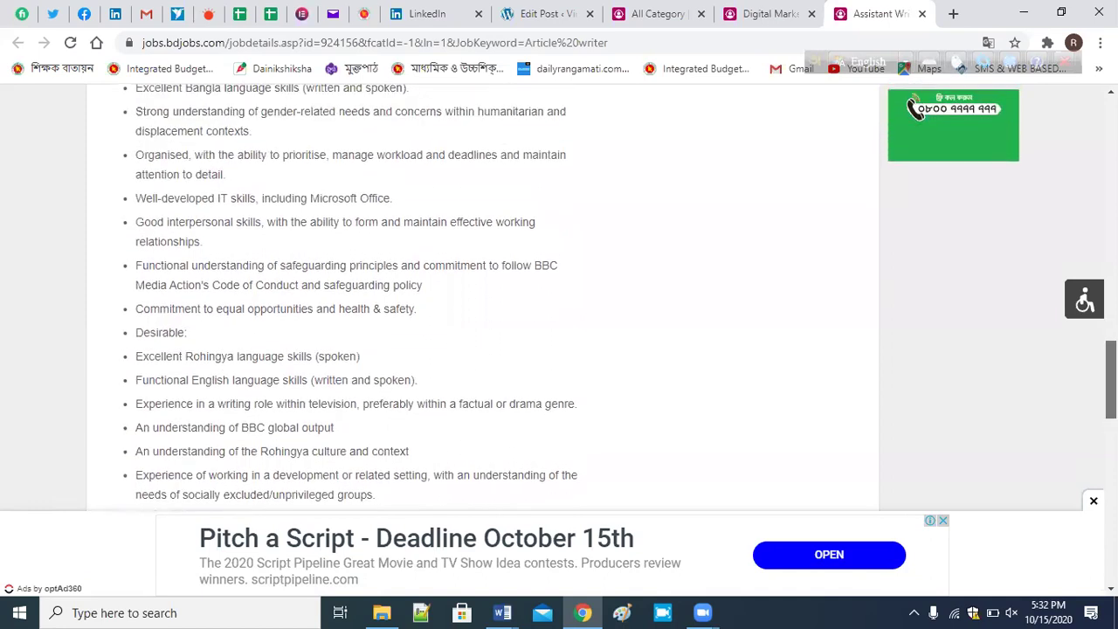
scroll(559, 297, up, 1)
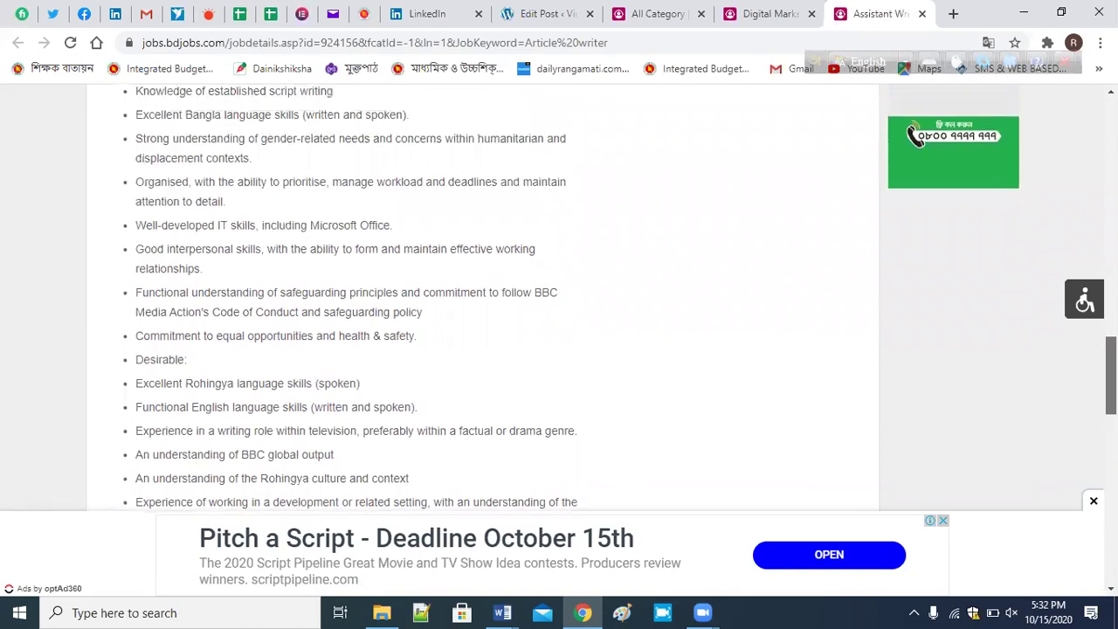
scroll(559, 297, up, 1)
scroll(559, 297, up, 2)
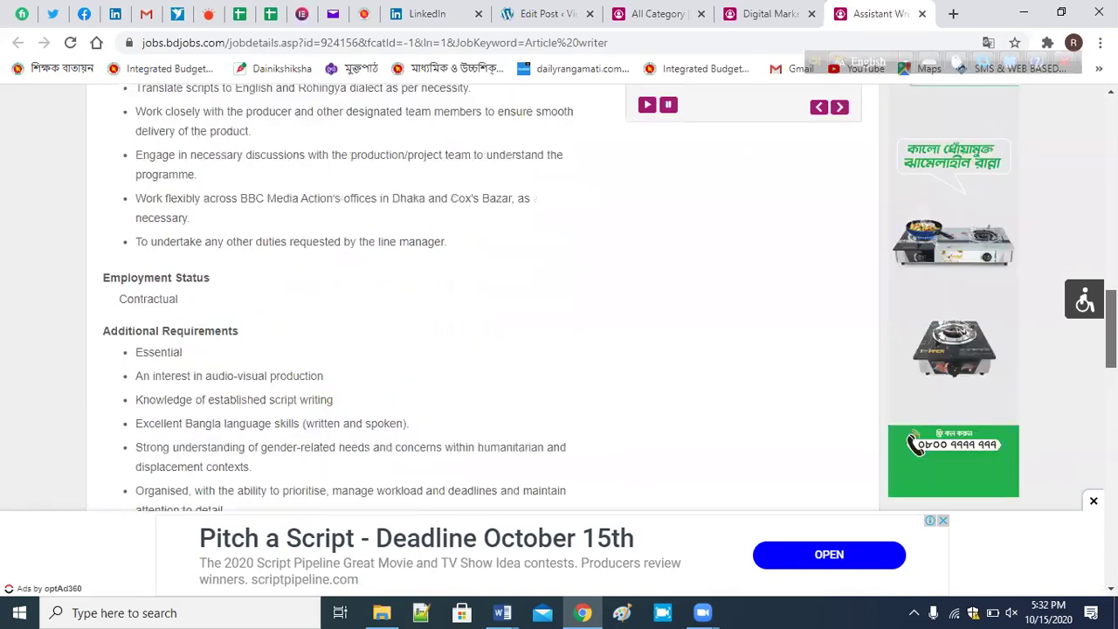
scroll(559, 297, down, 1)
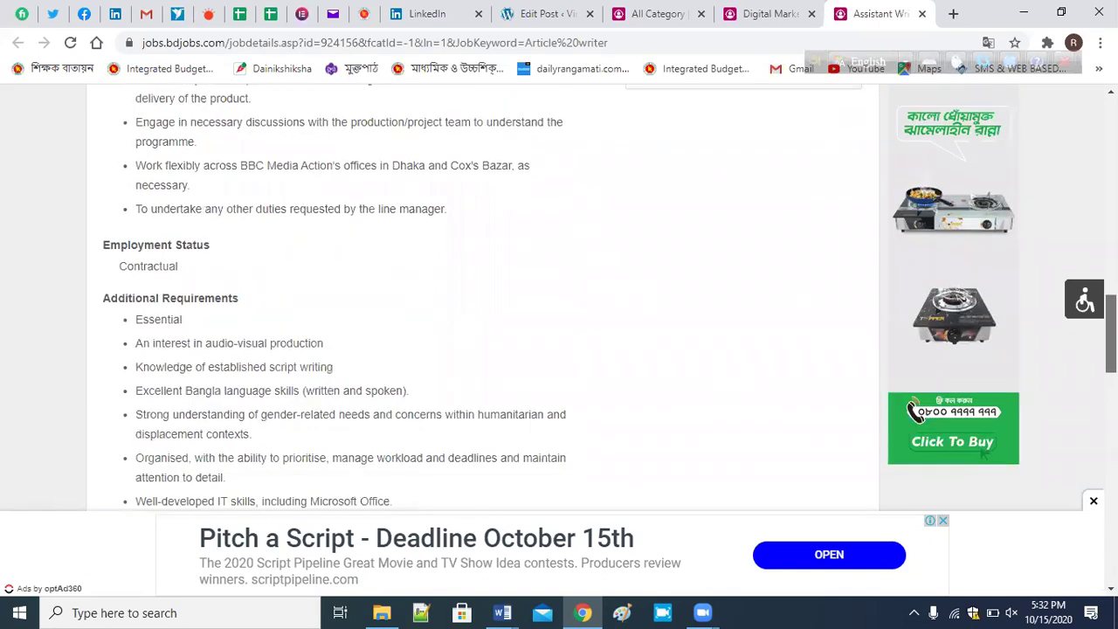
scroll(559, 297, down, 1)
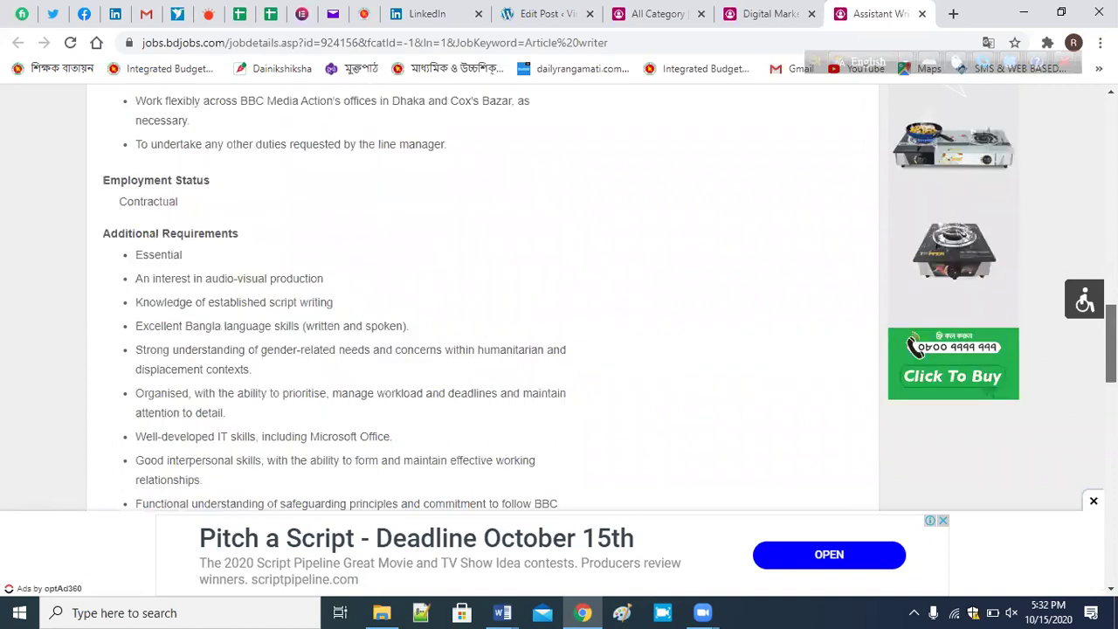
scroll(559, 297, down, 4)
scroll(559, 297, up, 4)
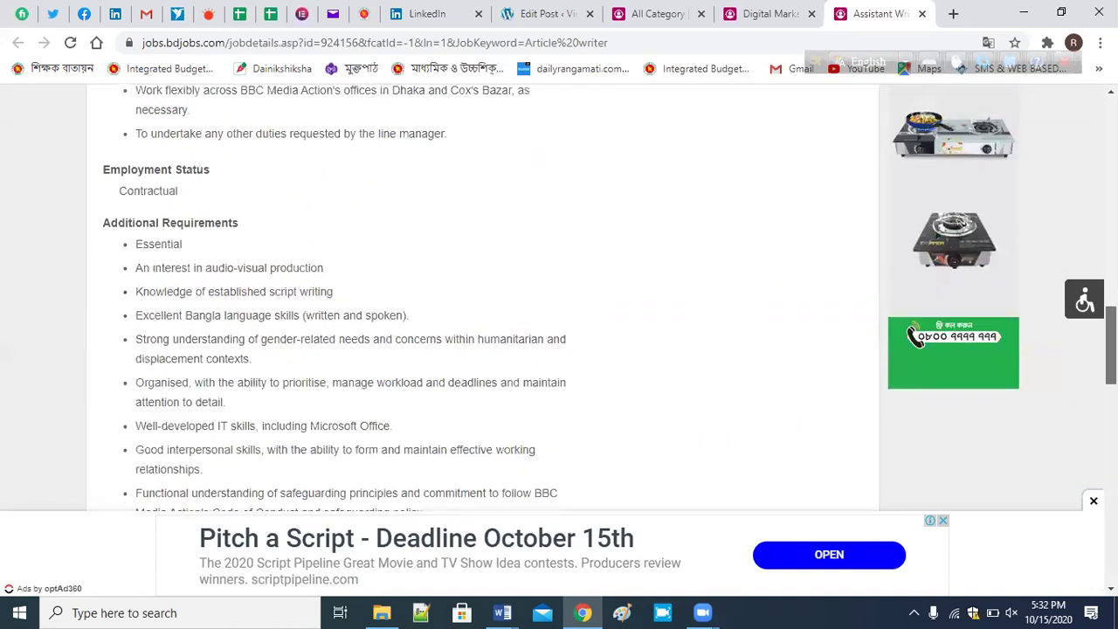
scroll(559, 297, up, 10)
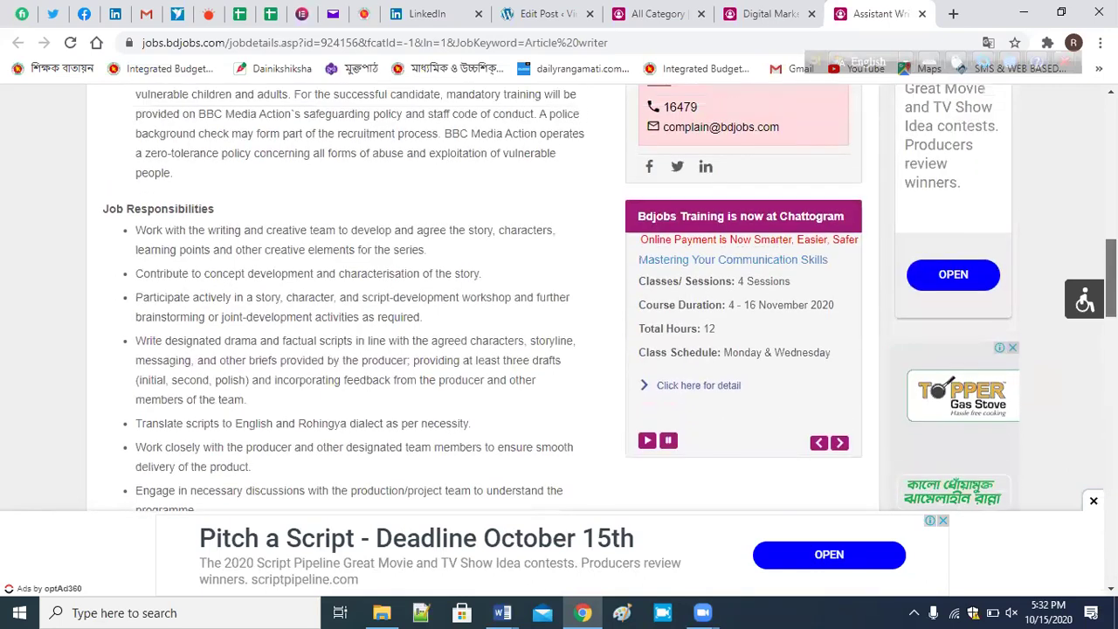
scroll(559, 297, up, 3)
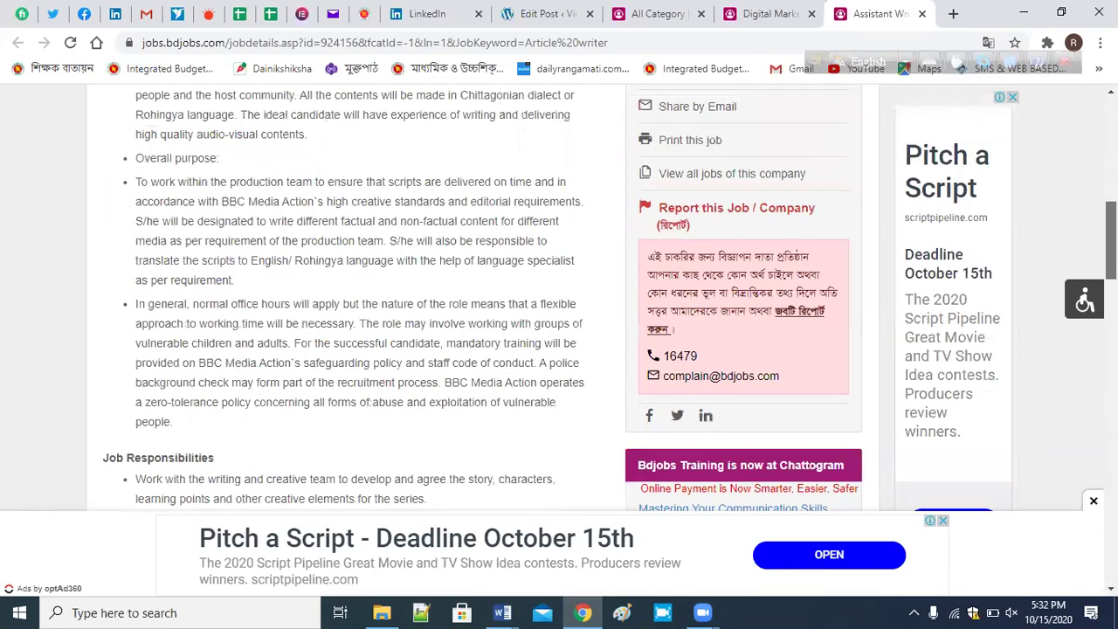
scroll(714, 412, up, 6)
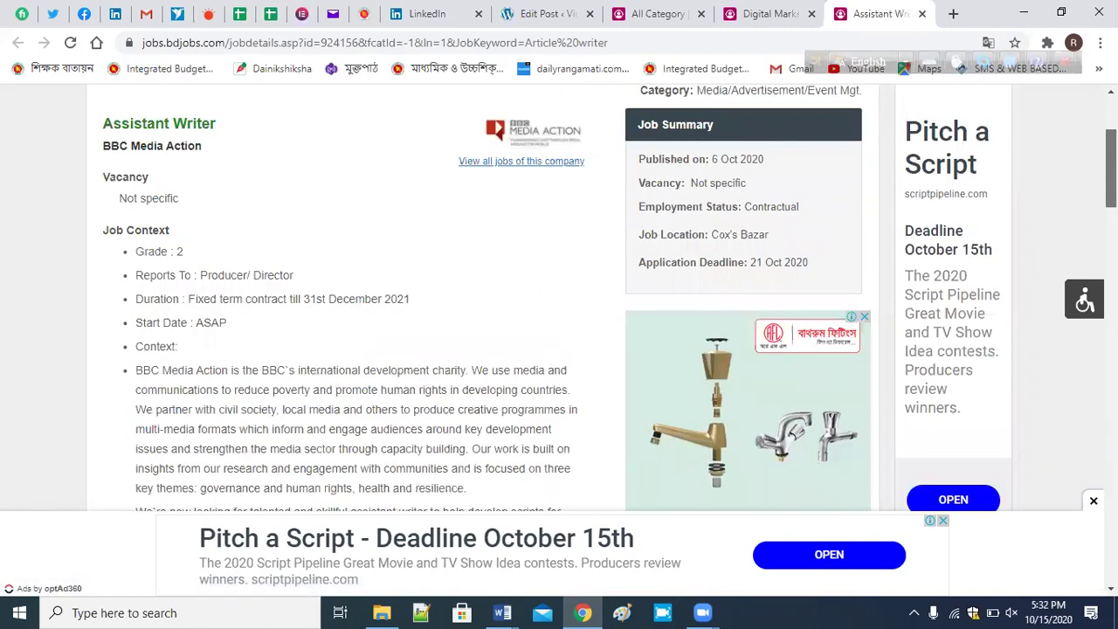
scroll(715, 412, up, 1)
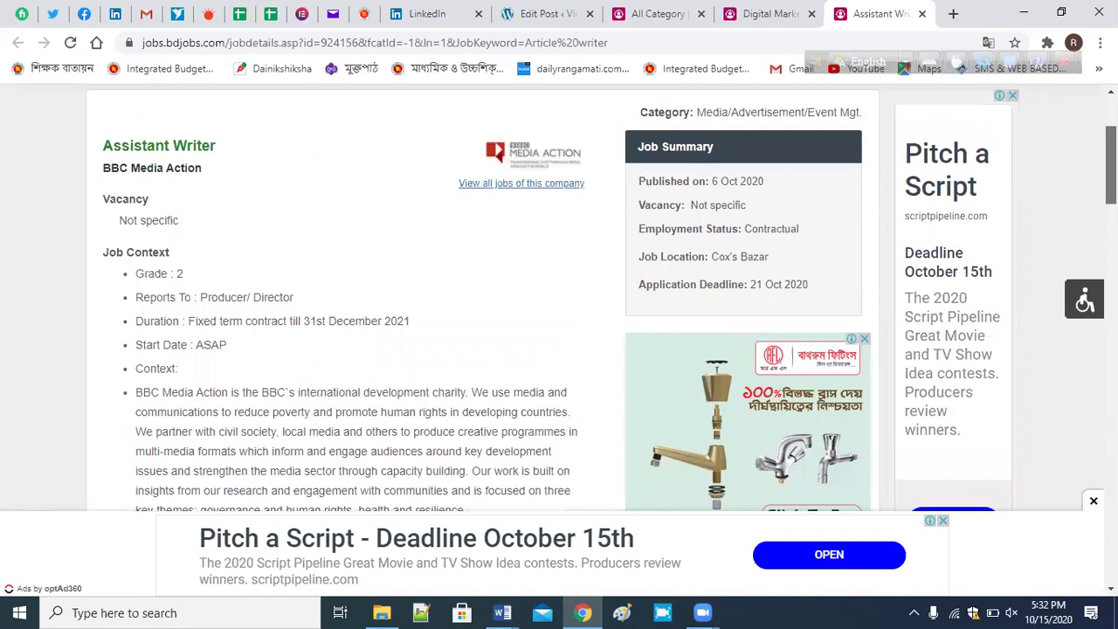
scroll(560, 297, up, 1)
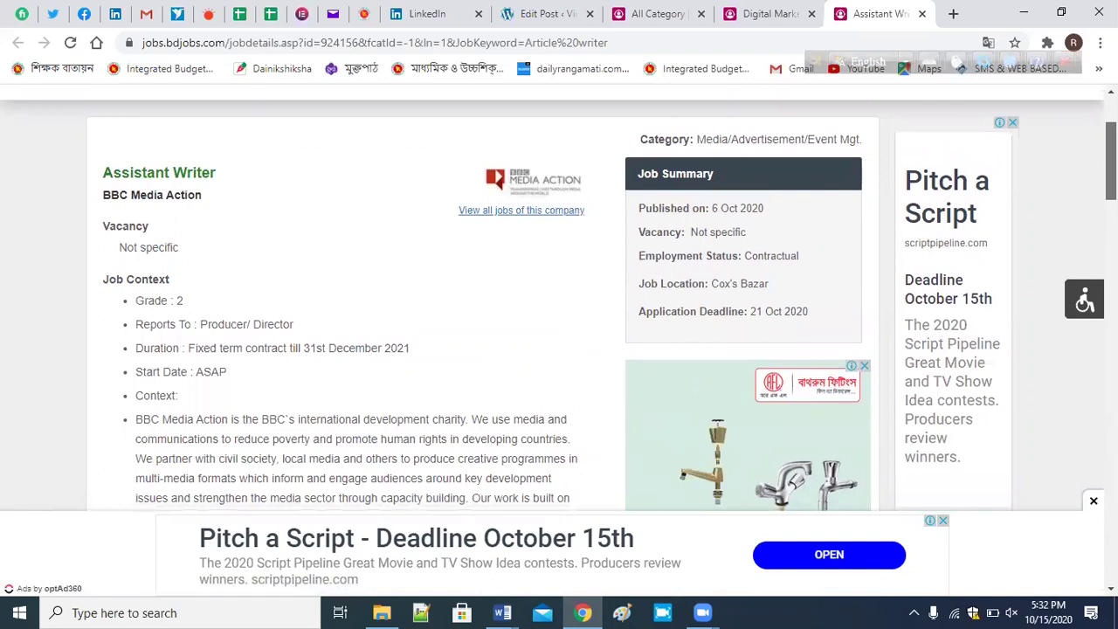
scroll(559, 298, down, 1)
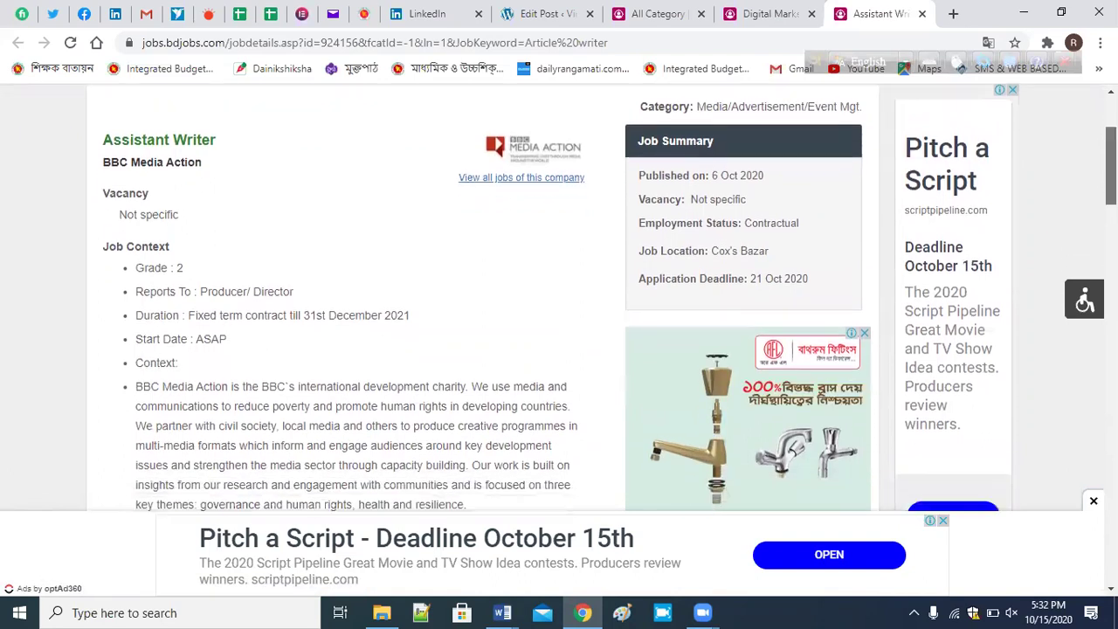
scroll(559, 297, up, 3)
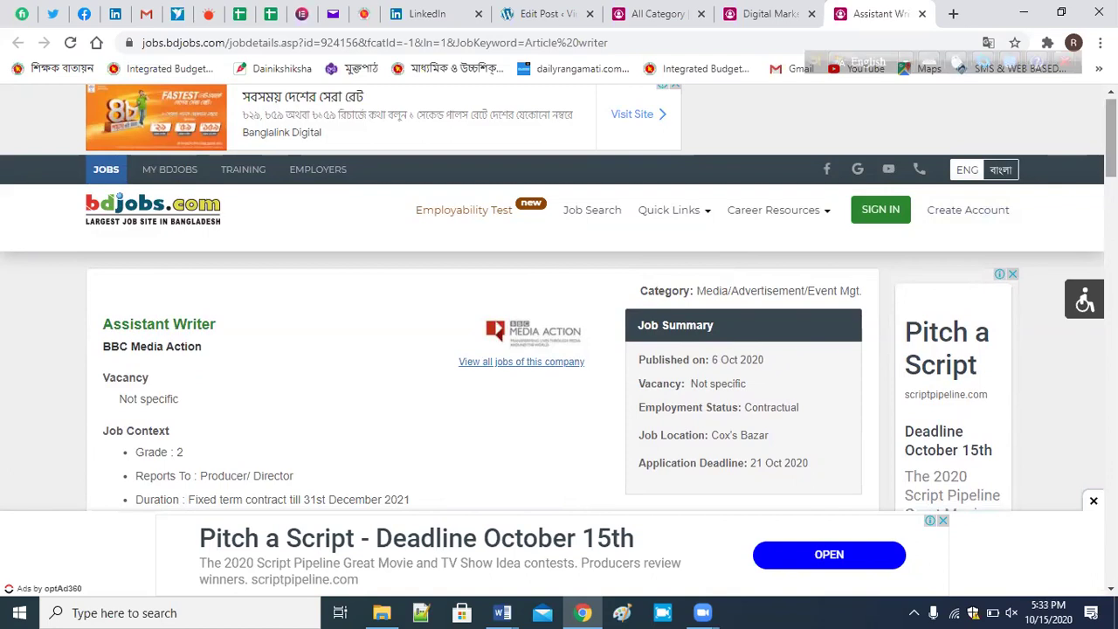
scroll(1111, 138, down, 1)
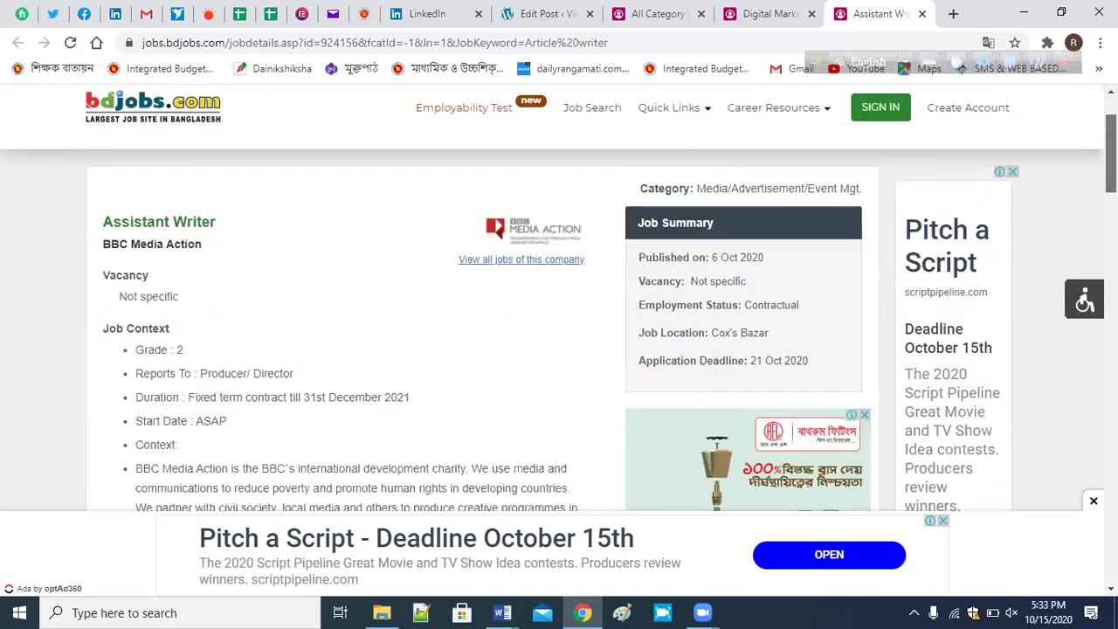
scroll(559, 297, down, 1)
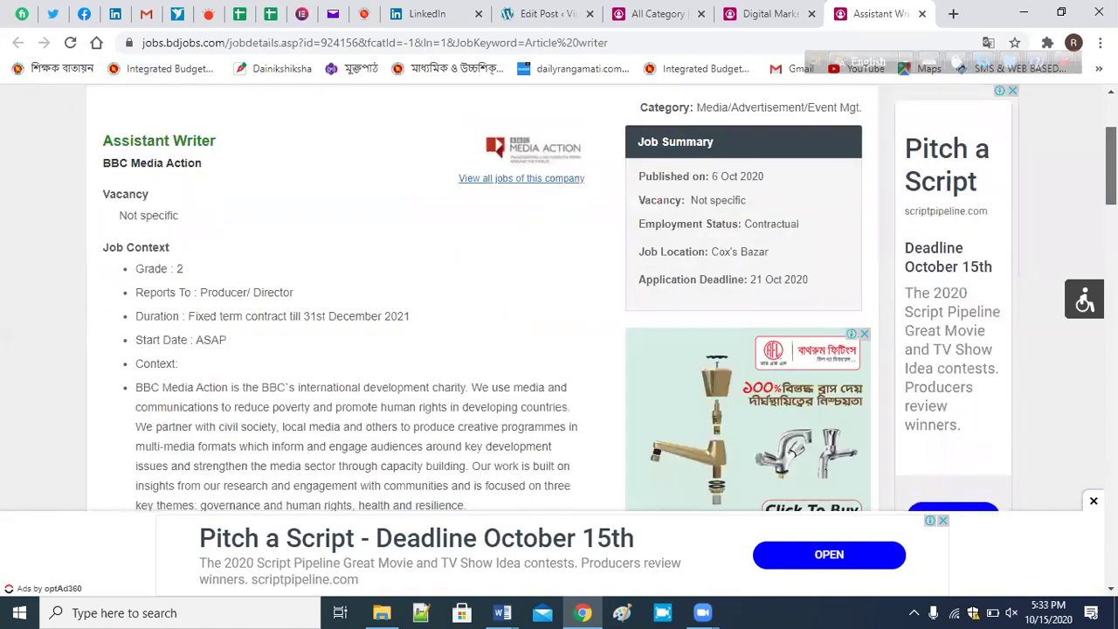
scroll(559, 297, down, 3)
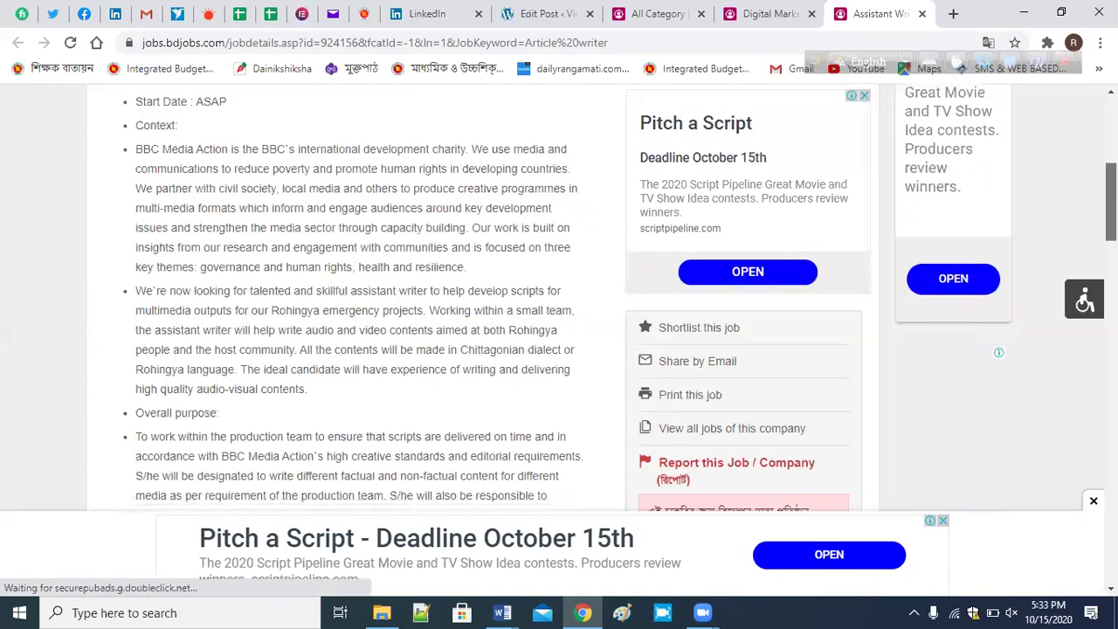
scroll(624, 297, down, 1)
scroll(559, 297, down, 1)
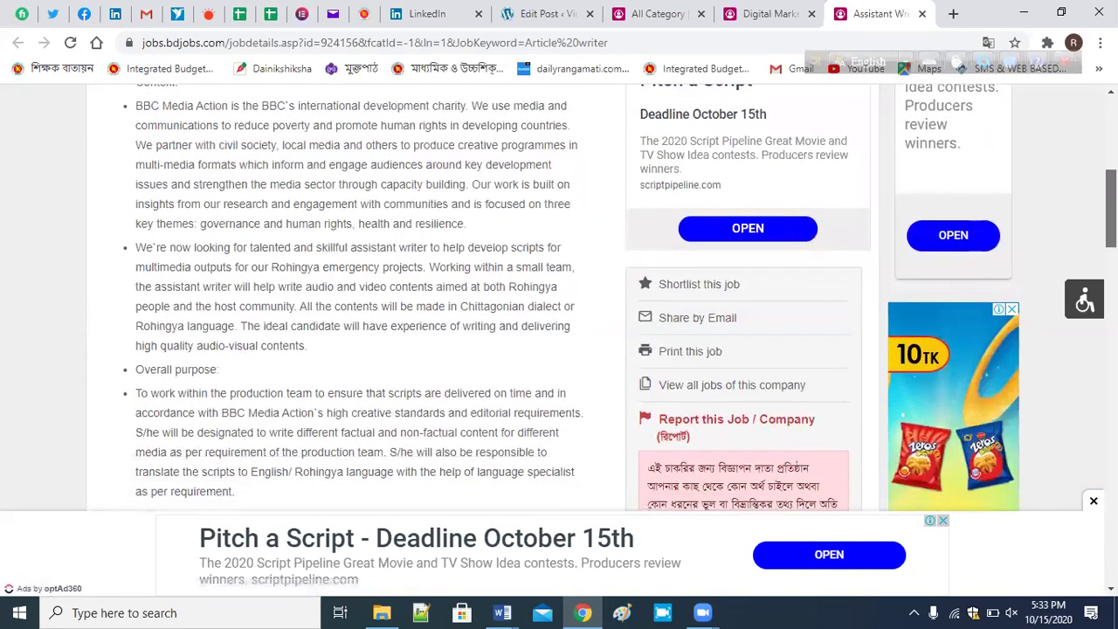
scroll(559, 297, down, 2)
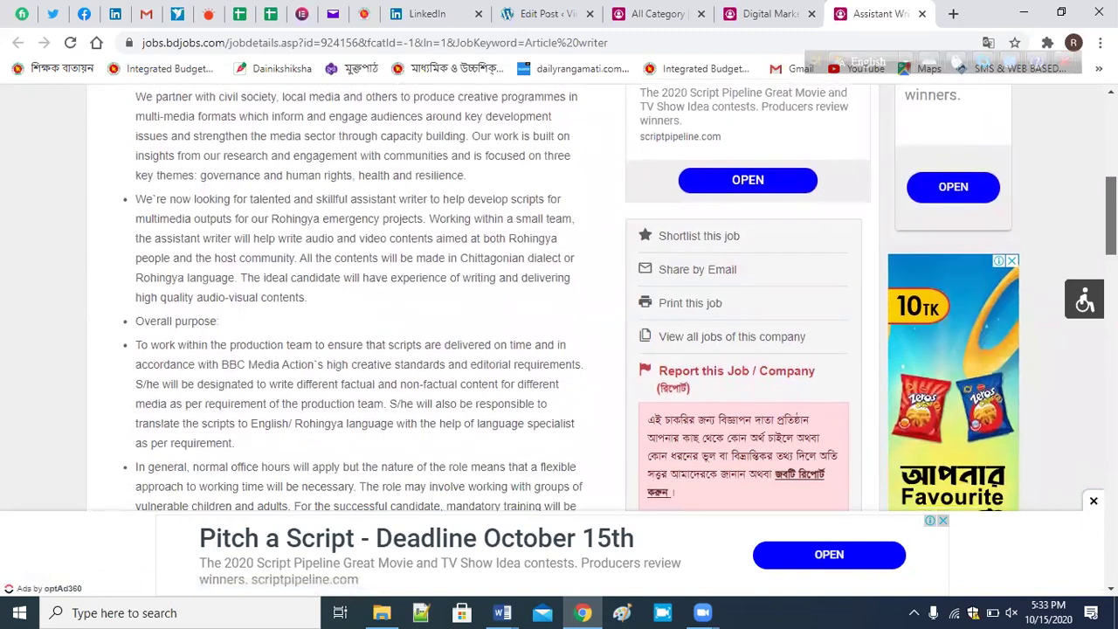
scroll(1090, 220, down, 2)
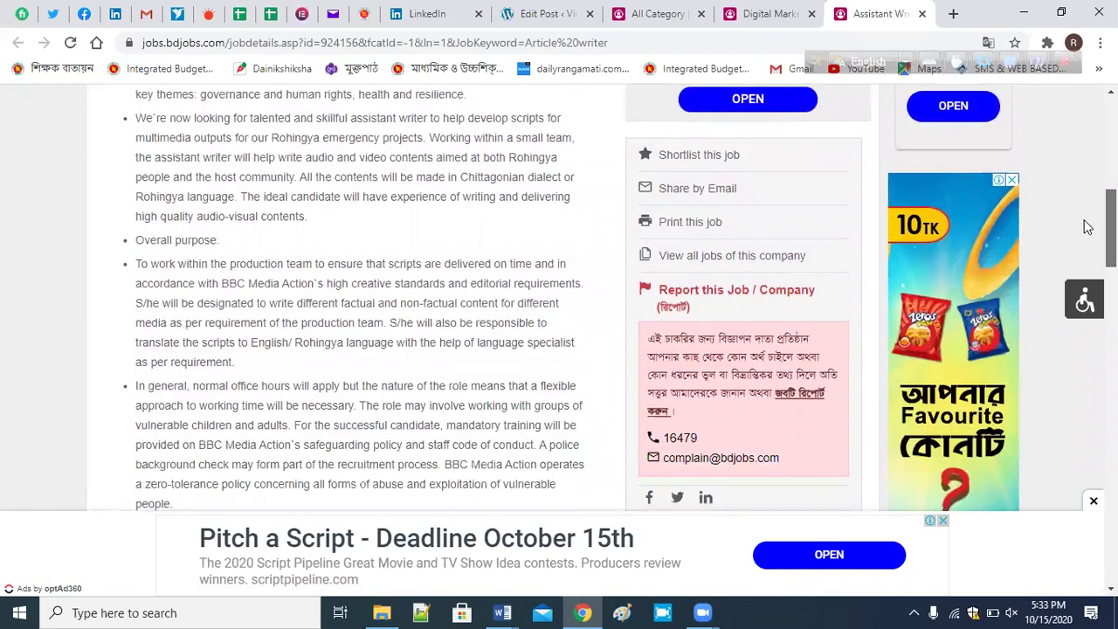
scroll(1088, 226, down, 1)
scroll(1081, 234, down, 2)
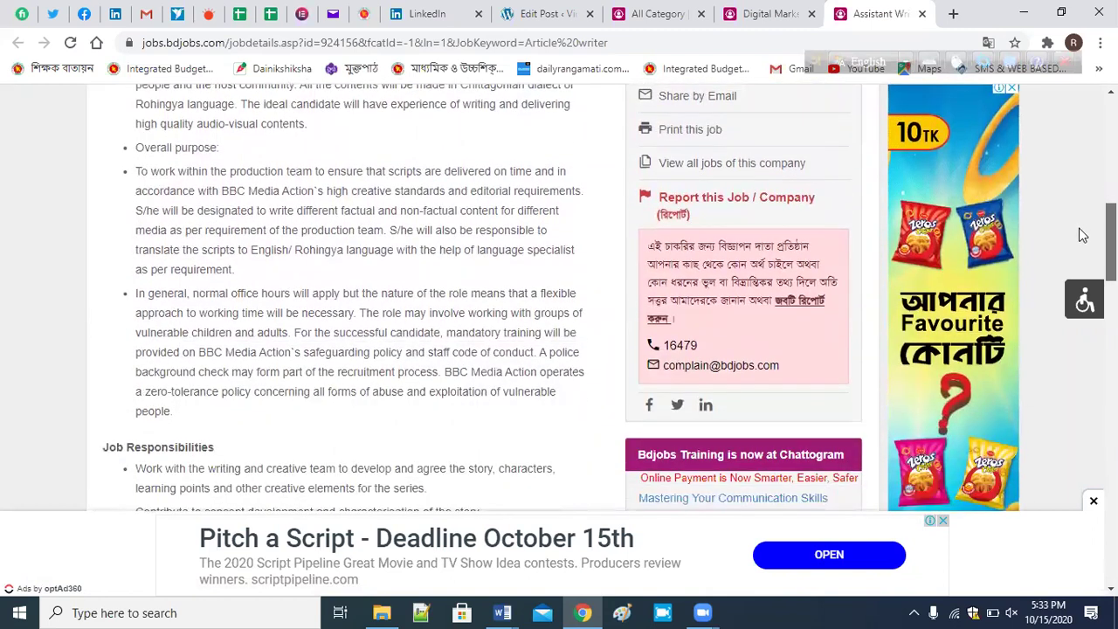
scroll(1067, 242, down, 1)
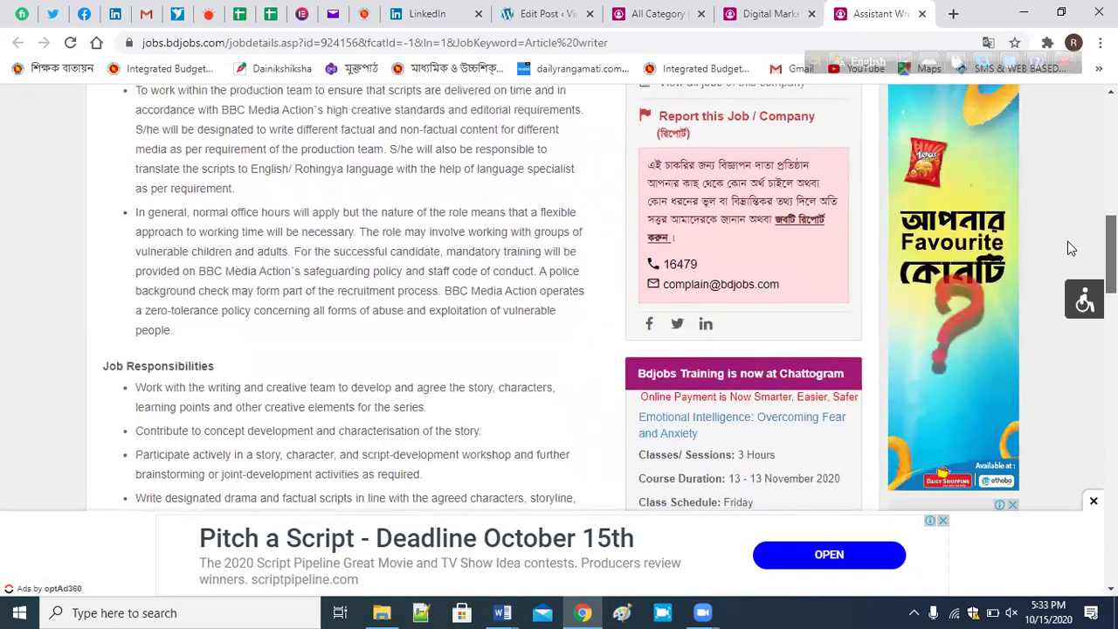
scroll(1067, 241, down, 1)
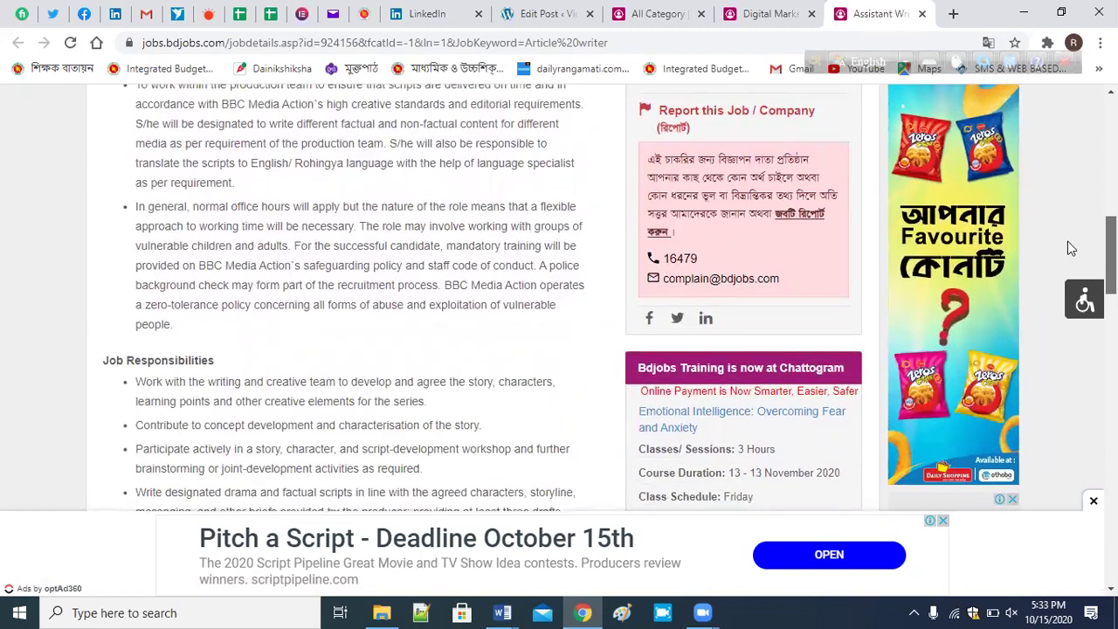
scroll(1070, 249, down, 1)
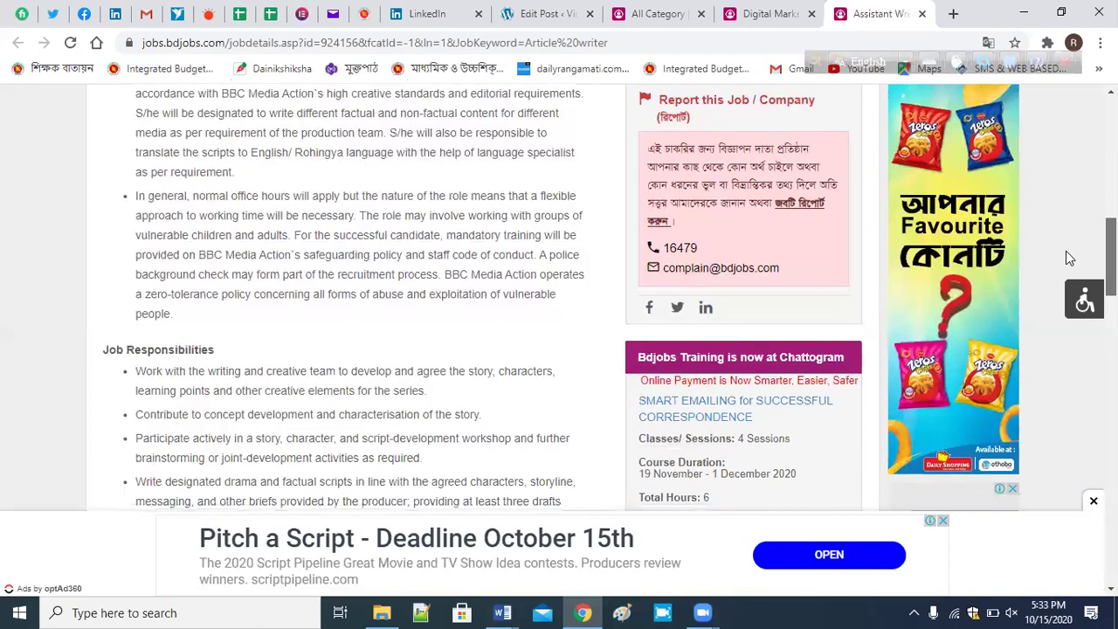
scroll(1065, 251, down, 1)
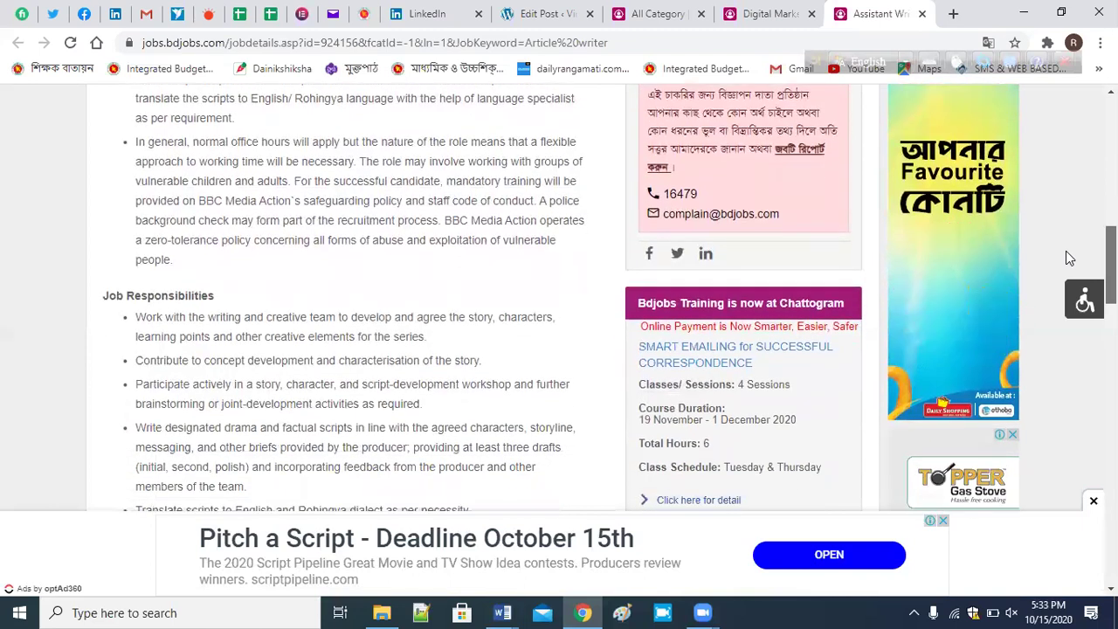
scroll(1066, 251, down, 1)
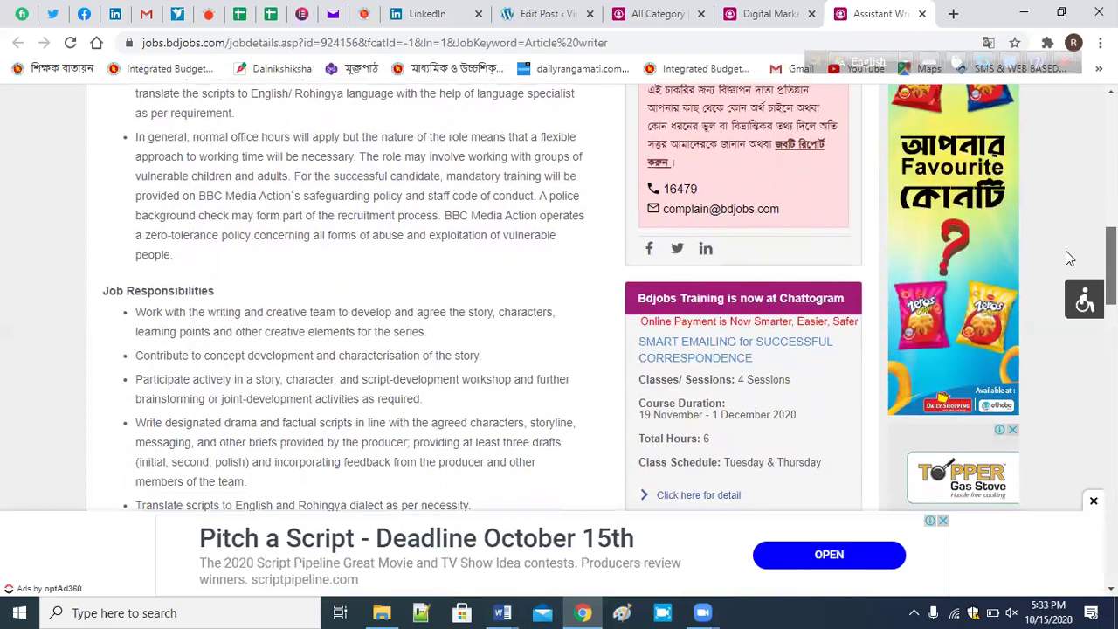
scroll(1064, 257, down, 1)
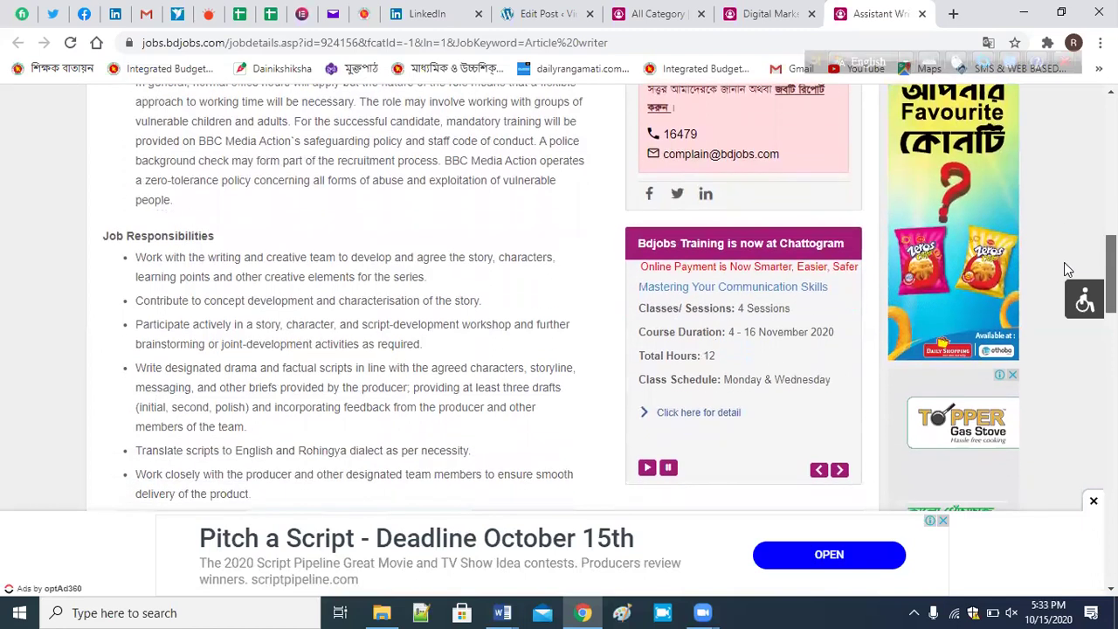
scroll(1064, 273, down, 2)
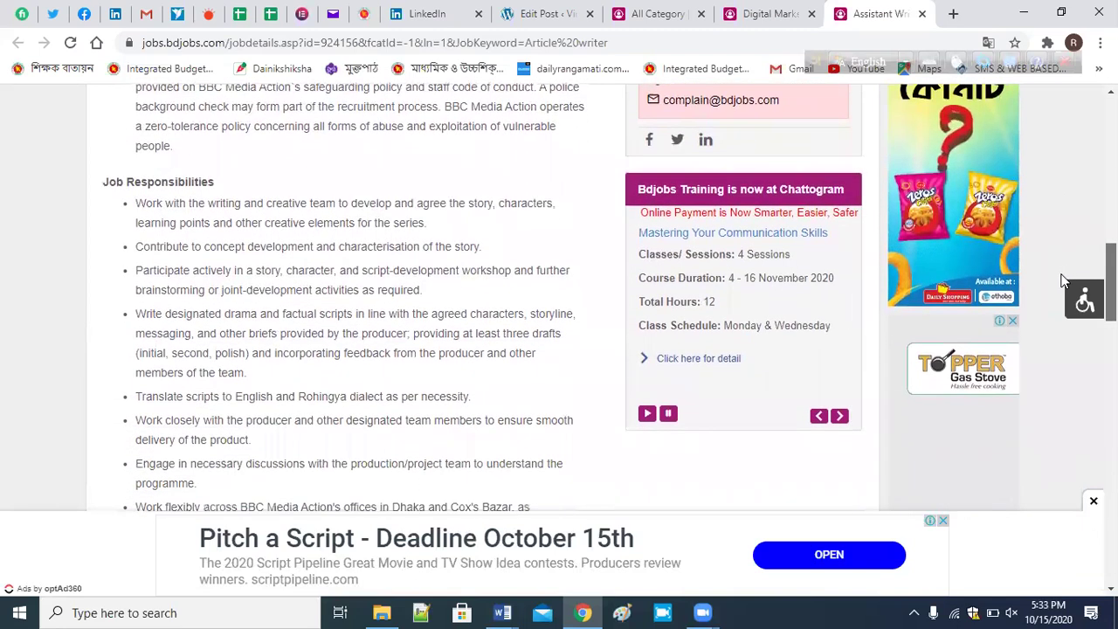
scroll(1056, 282, down, 2)
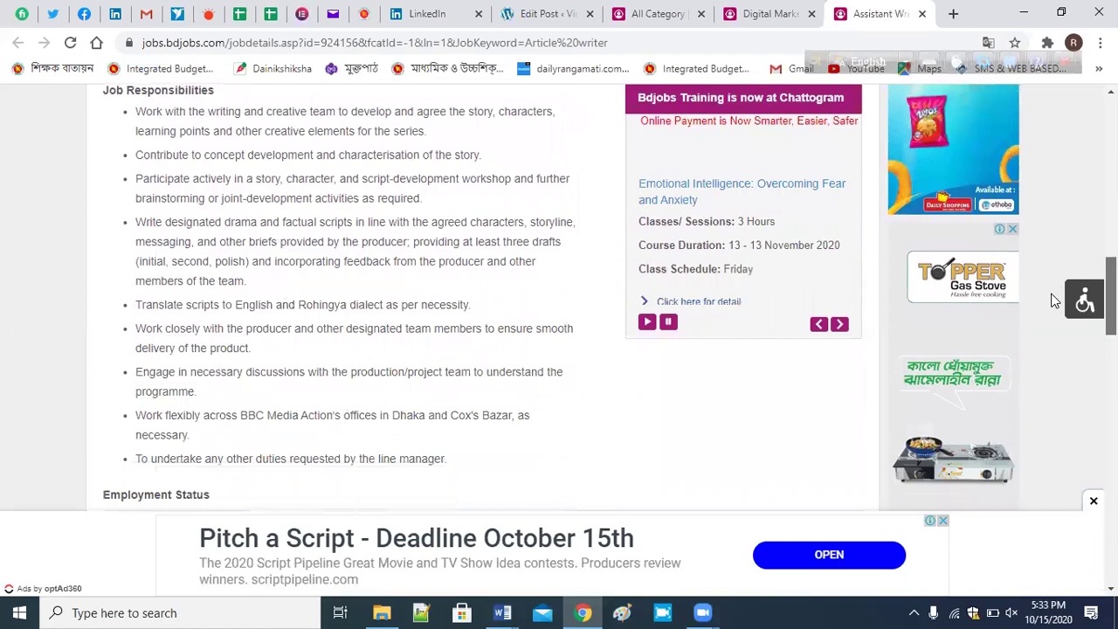
Return to the top of the BBC Media Action posting and select its URL.
scroll(1060, 209, up, 1)
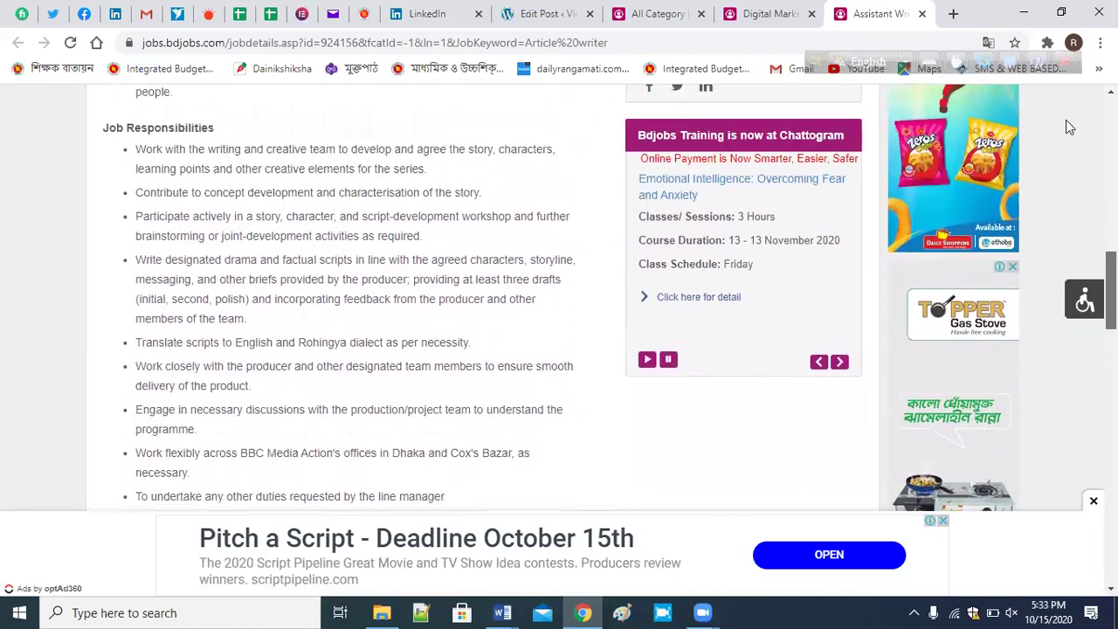
scroll(1065, 120, up, 6)
scroll(1066, 120, up, 5)
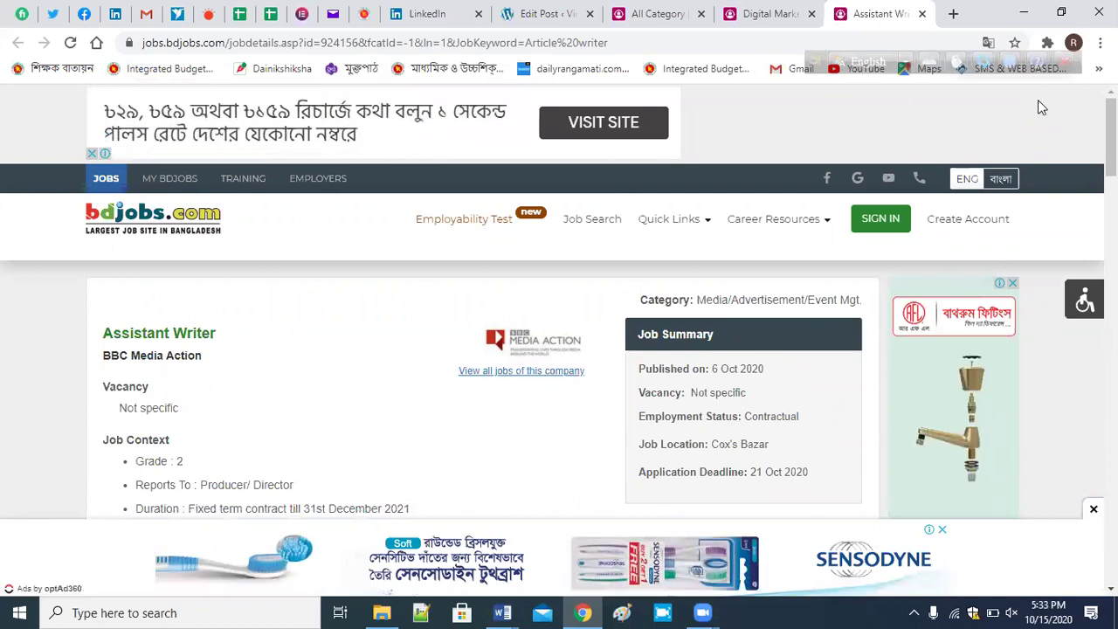
click(584, 49)
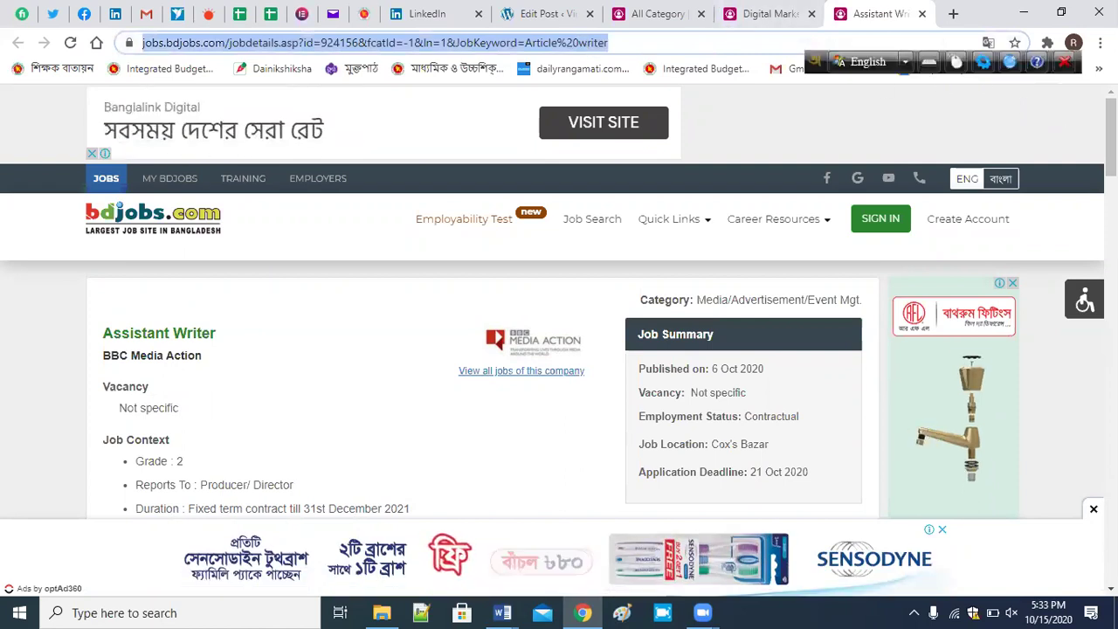
click(974, 343)
scroll(974, 344, down, 1)
scroll(974, 343, down, 1)
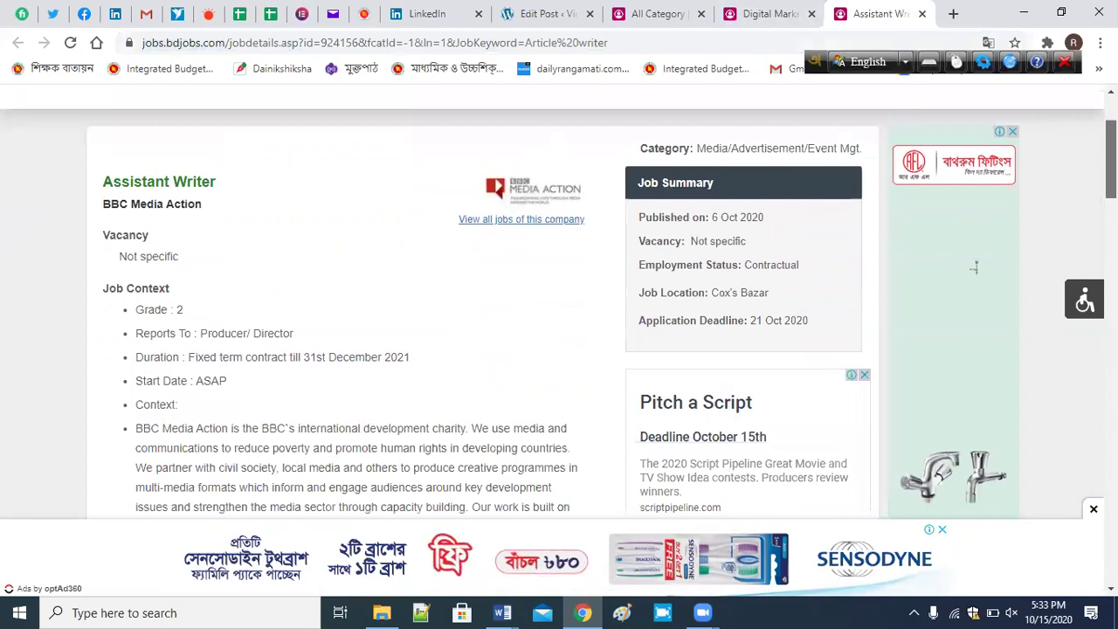
scroll(975, 267, down, 1)
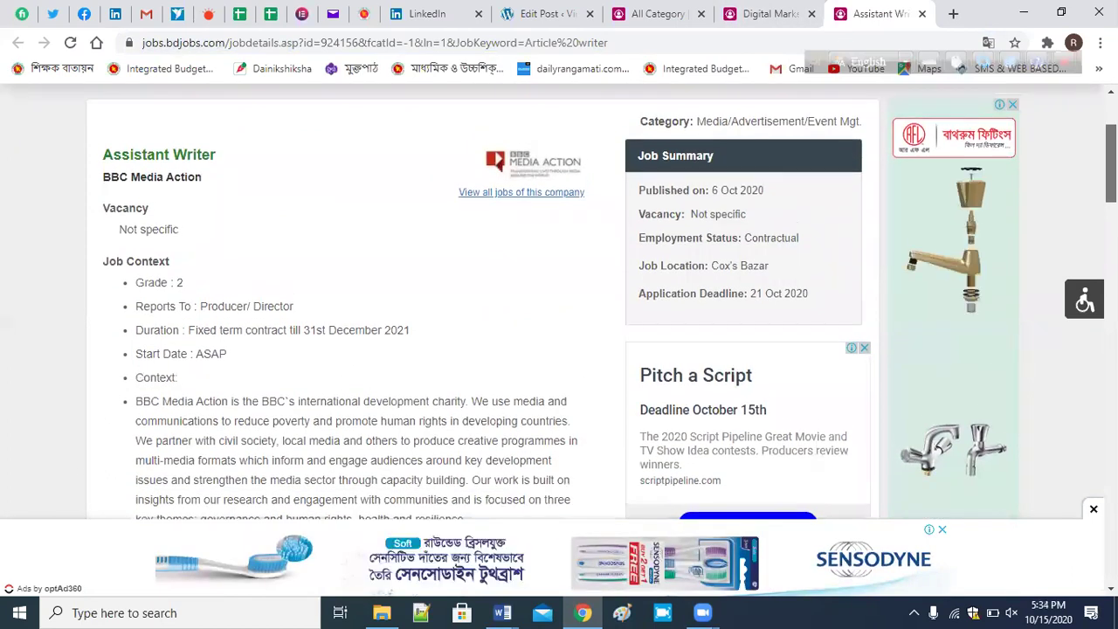
scroll(974, 267, down, 1)
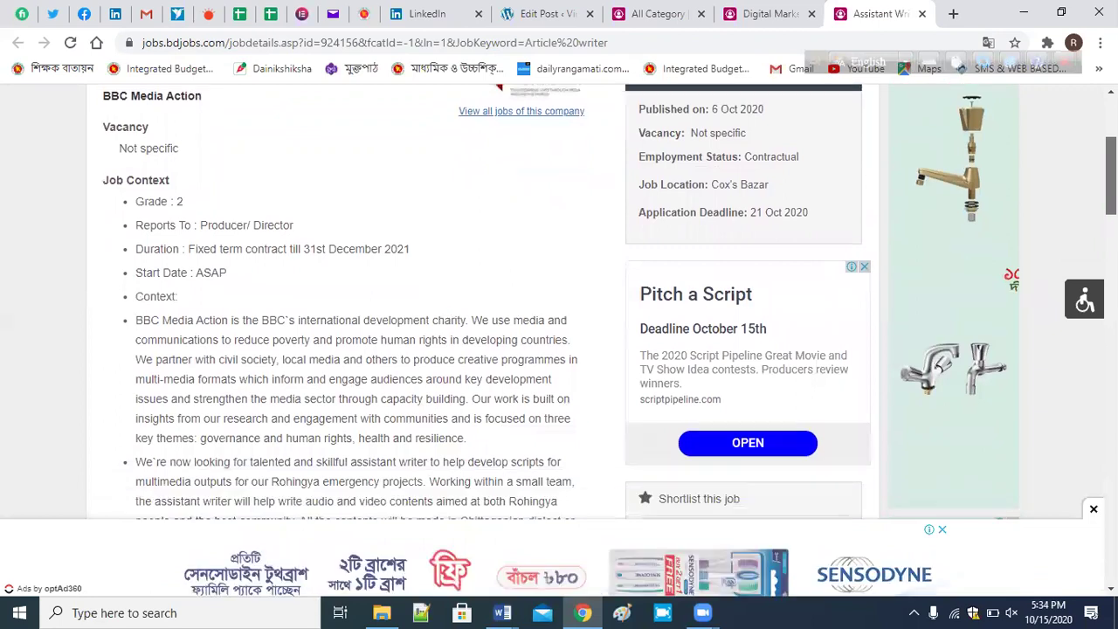
scroll(974, 266, up, 1)
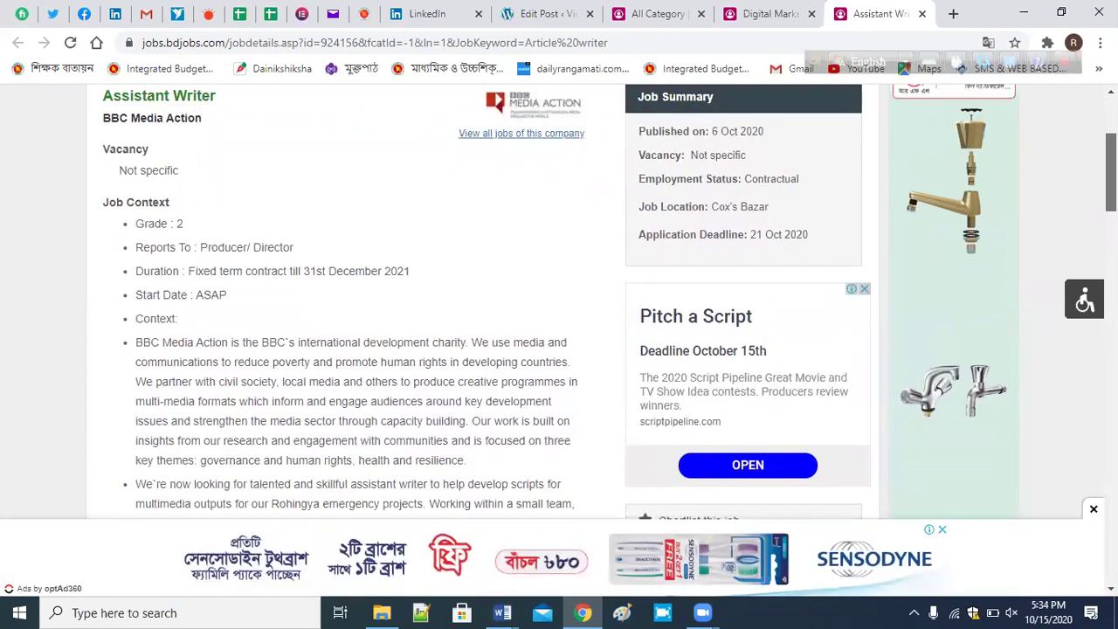
scroll(712, 502, down, 1)
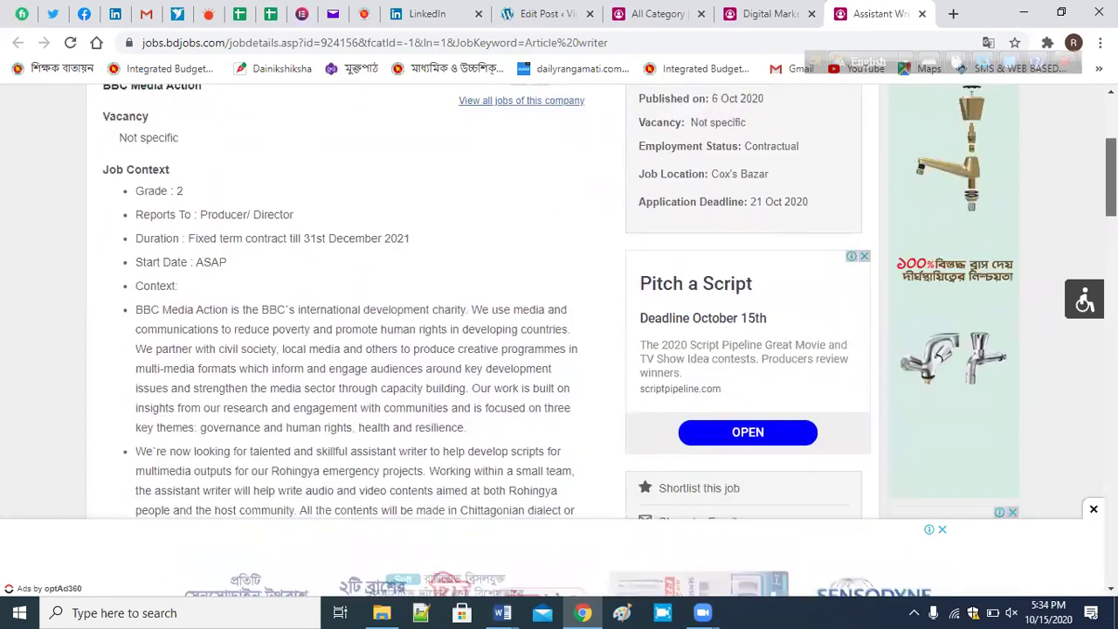
scroll(712, 503, up, 1)
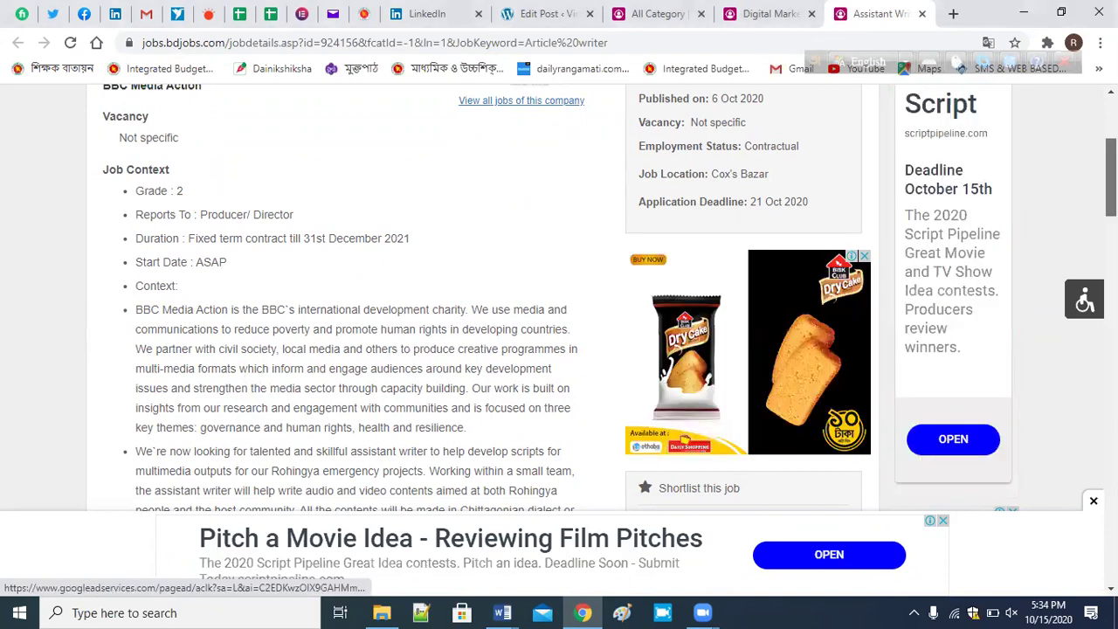
scroll(559, 297, down, 1)
Switch to WEB MAGNATE's Digital Marketing Manager SEO posting and skim its details (5 vacancies, Dhaka).
scroll(609, 297, up, 1)
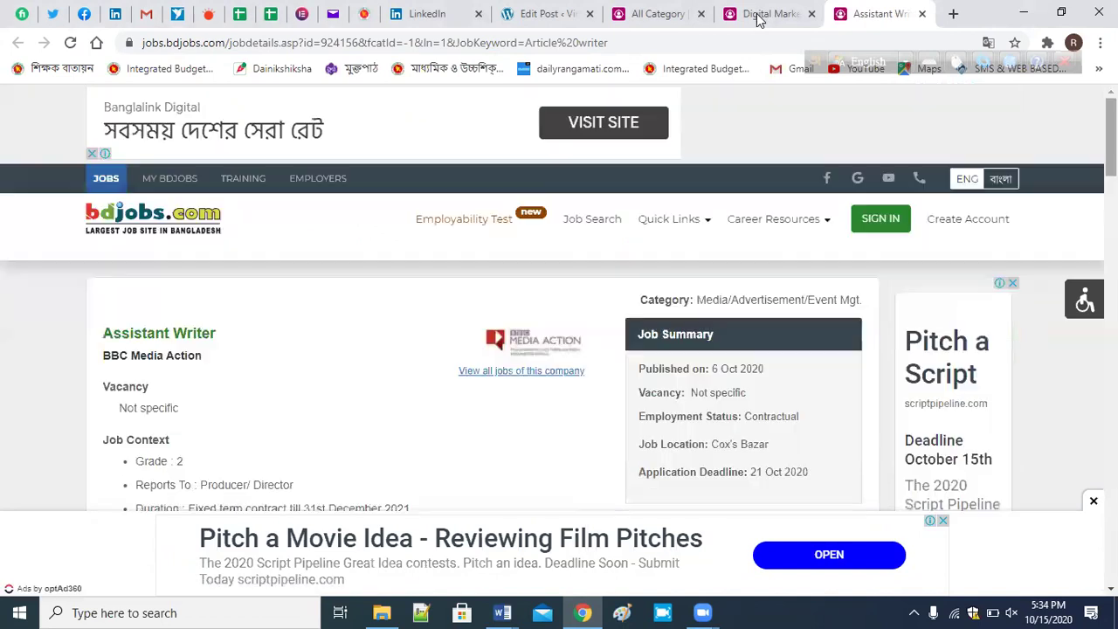
click(760, 13)
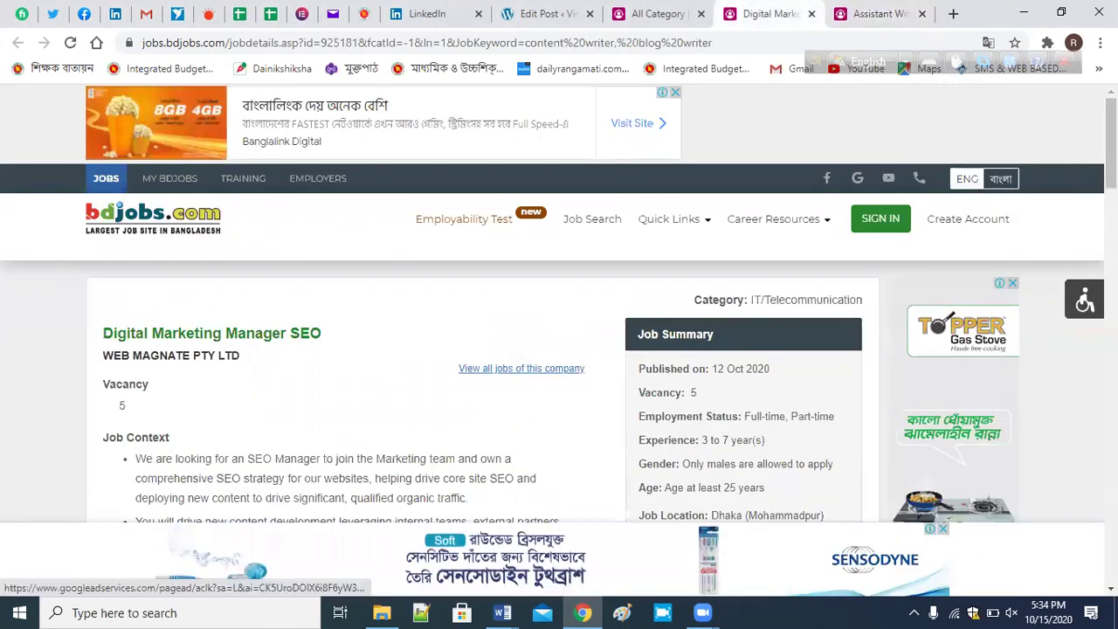
scroll(559, 309, down, 1)
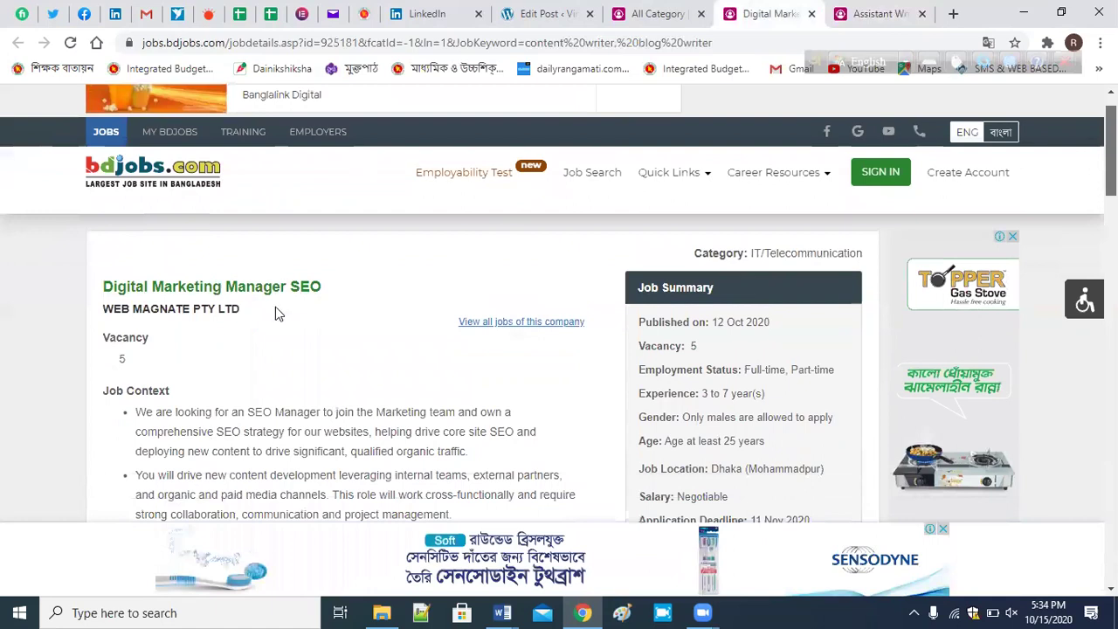
scroll(382, 125, down, 3)
scroll(549, 82, up, 5)
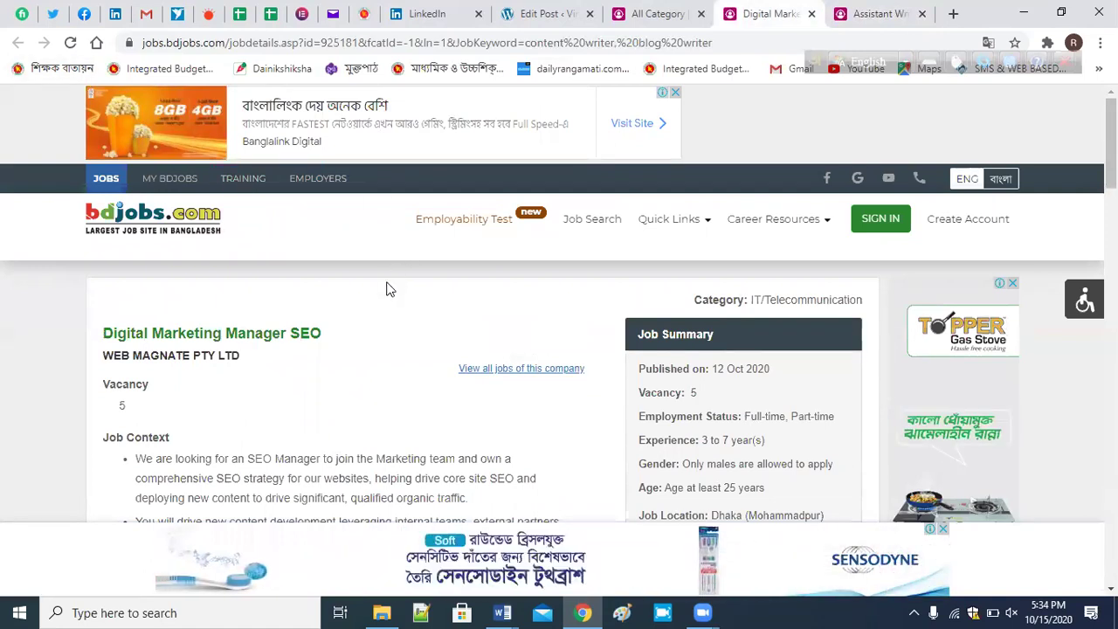
Look up ASAP in a new tab, bringing up Cambridge Dictionary's 'as soon as possible' entry.
click(952, 13)
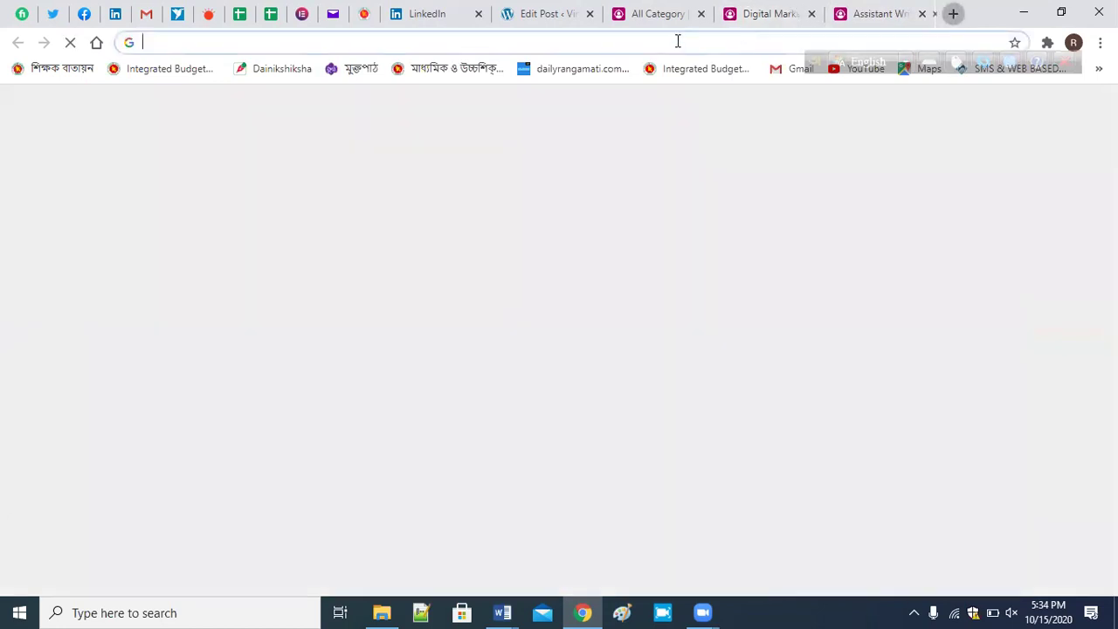
click(677, 41)
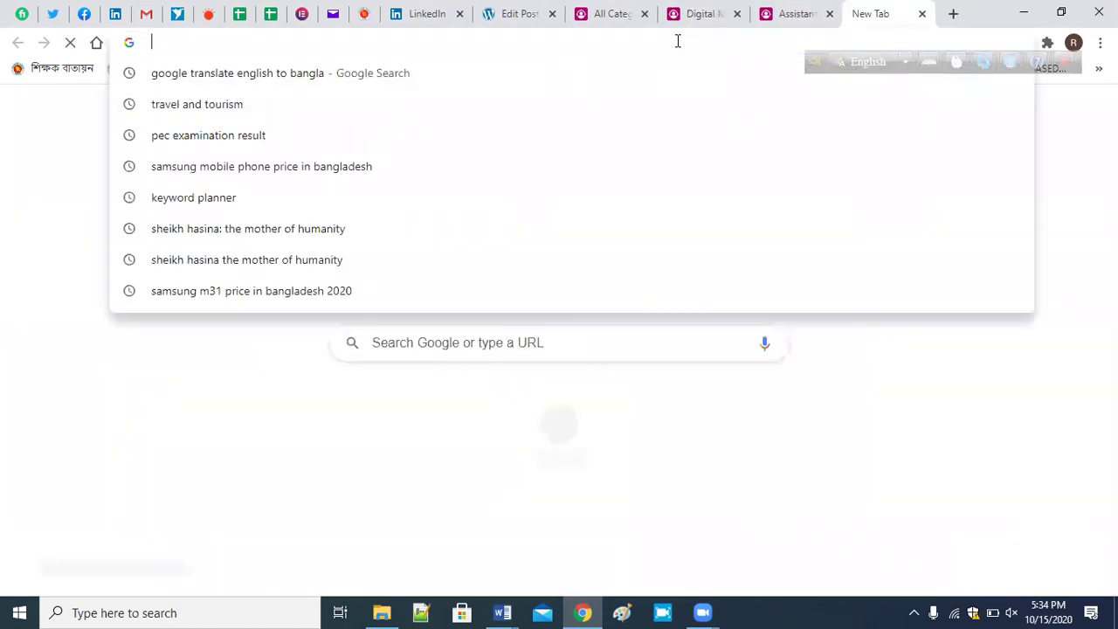
text(ASA)
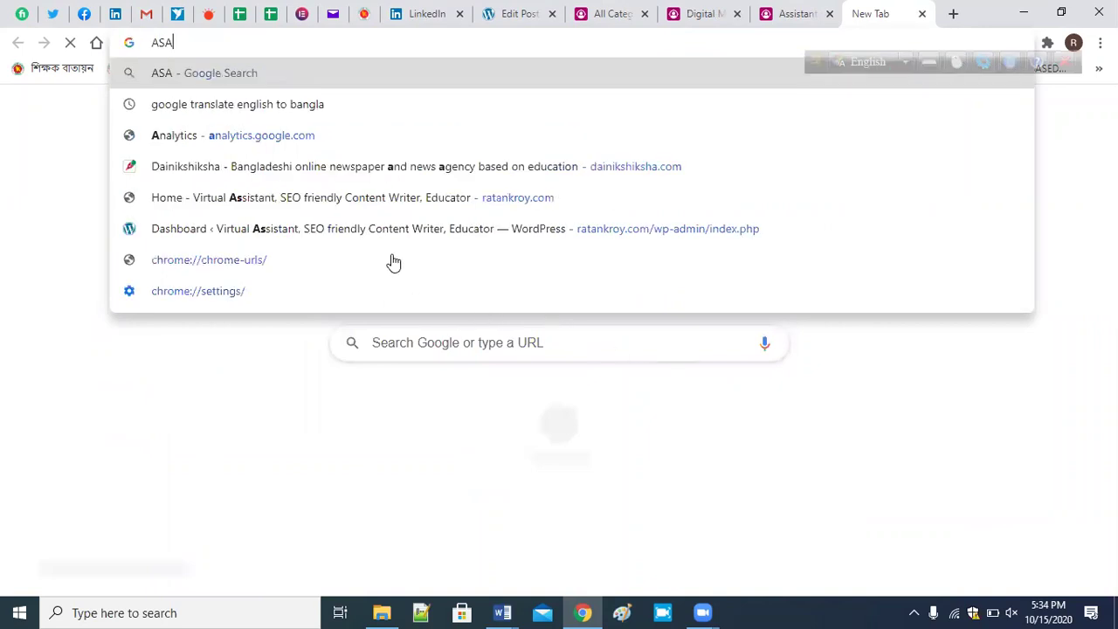
text(P)
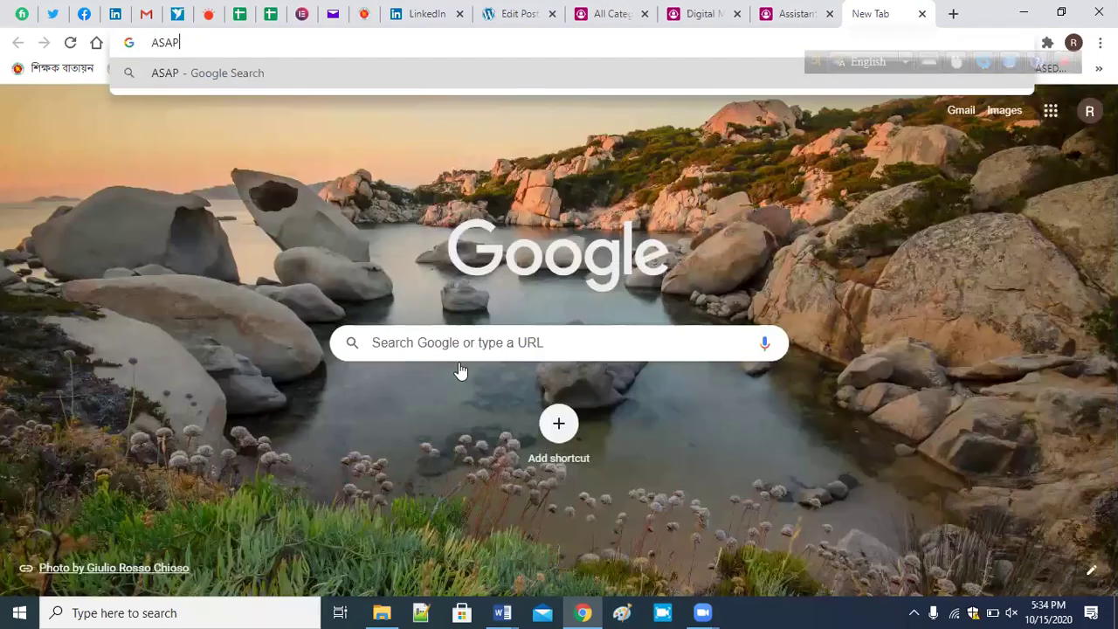
key(Return)
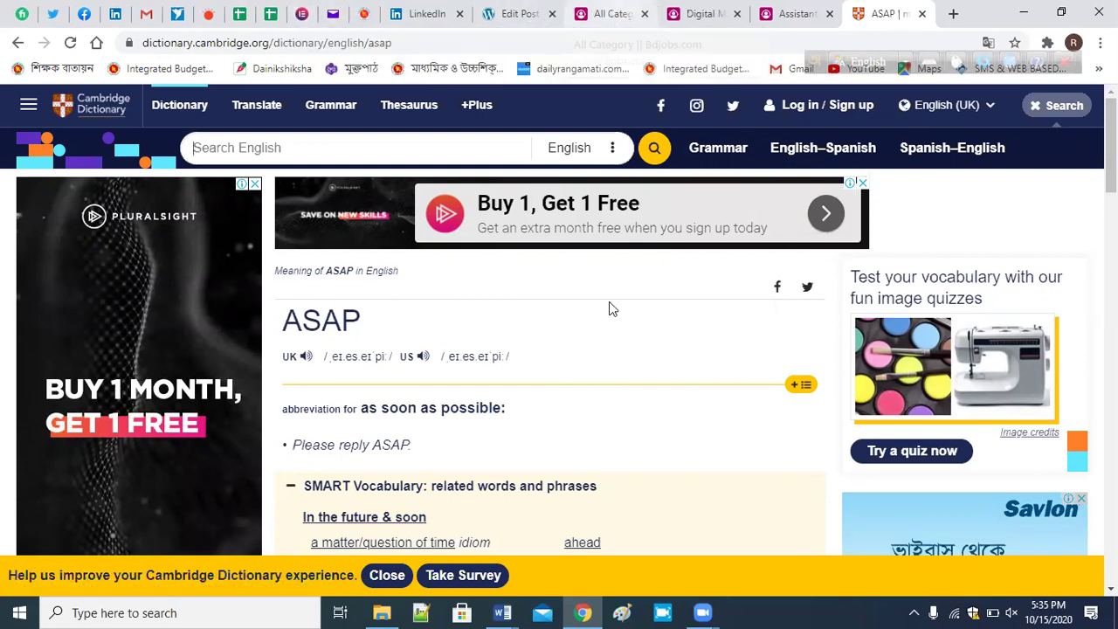
From the Article writer results, open PNS Group's Content writer (Freelancer) job in a new tab.
click(612, 13)
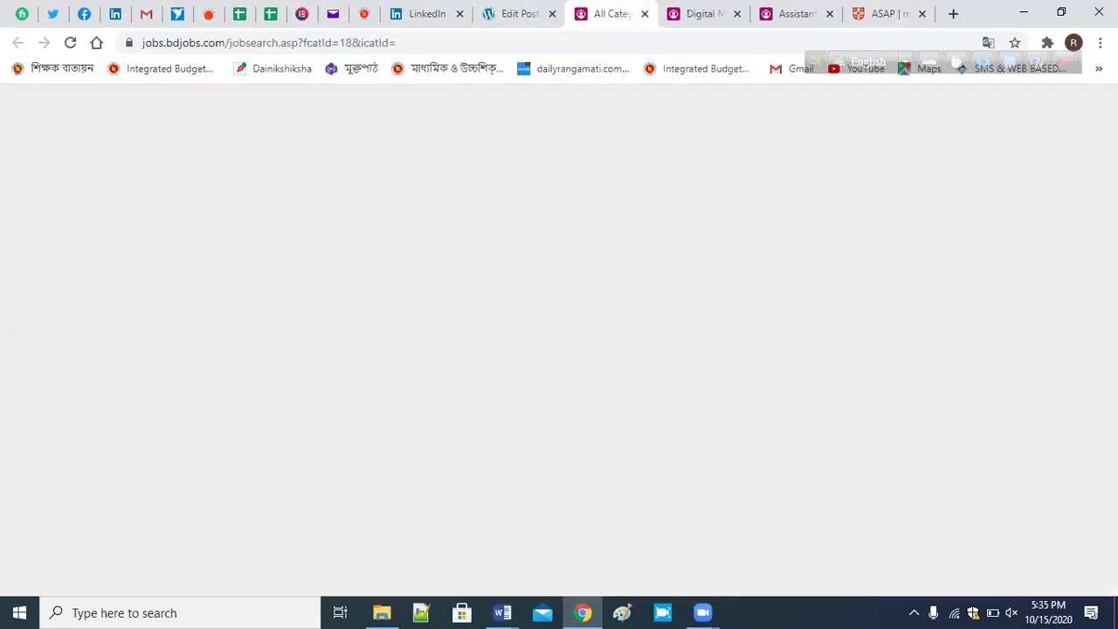
scroll(559, 349, down, 5)
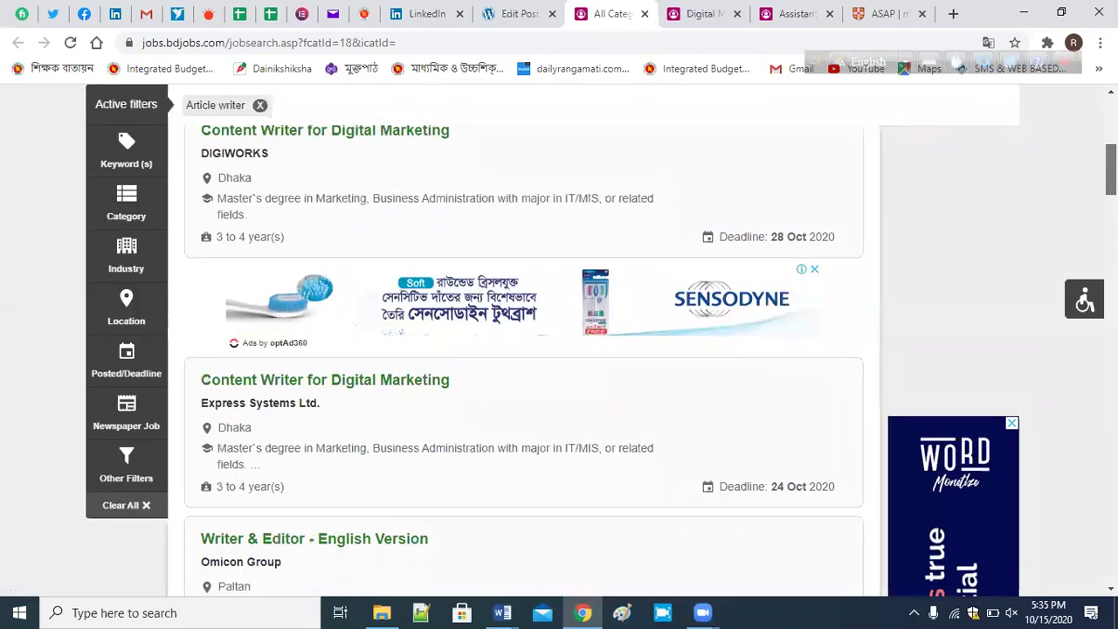
scroll(559, 350, down, 1)
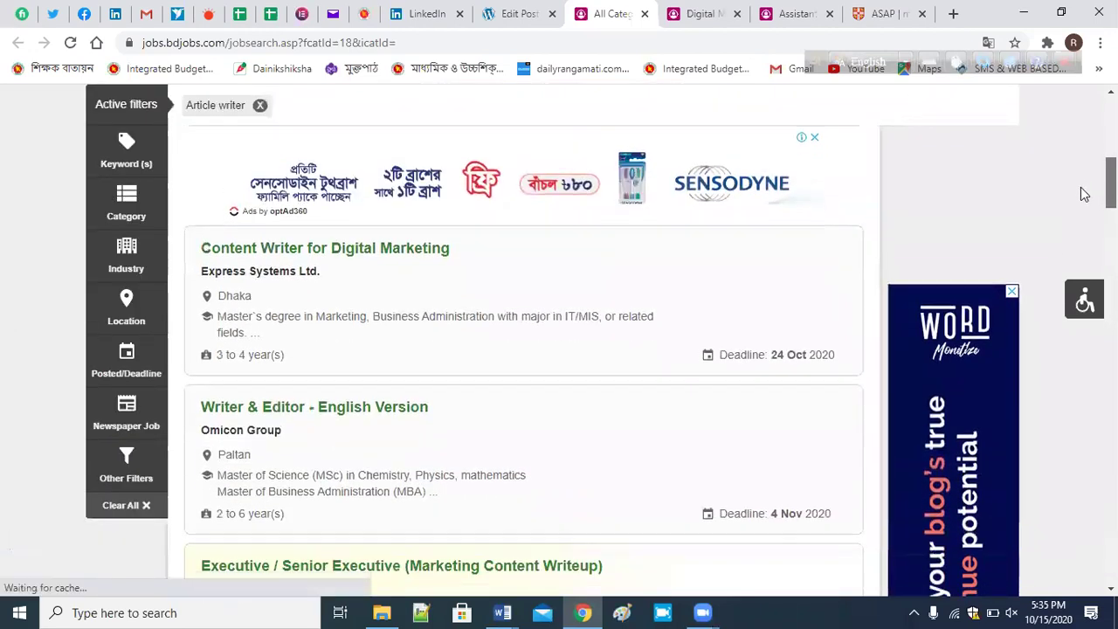
scroll(1084, 194, down, 2)
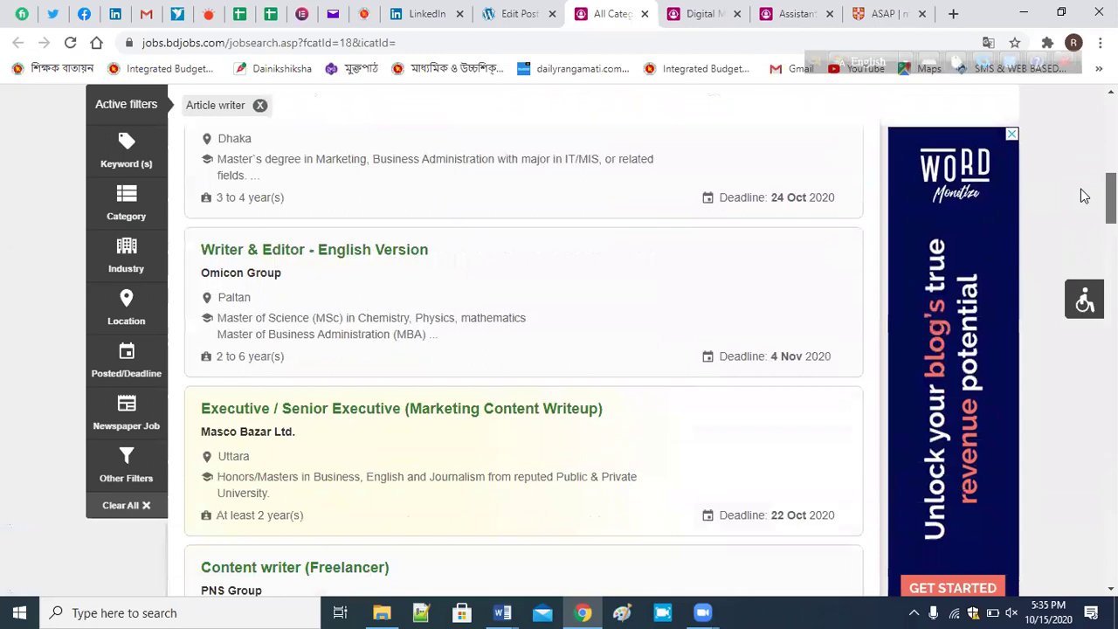
scroll(1084, 196, down, 1)
scroll(1069, 213, down, 2)
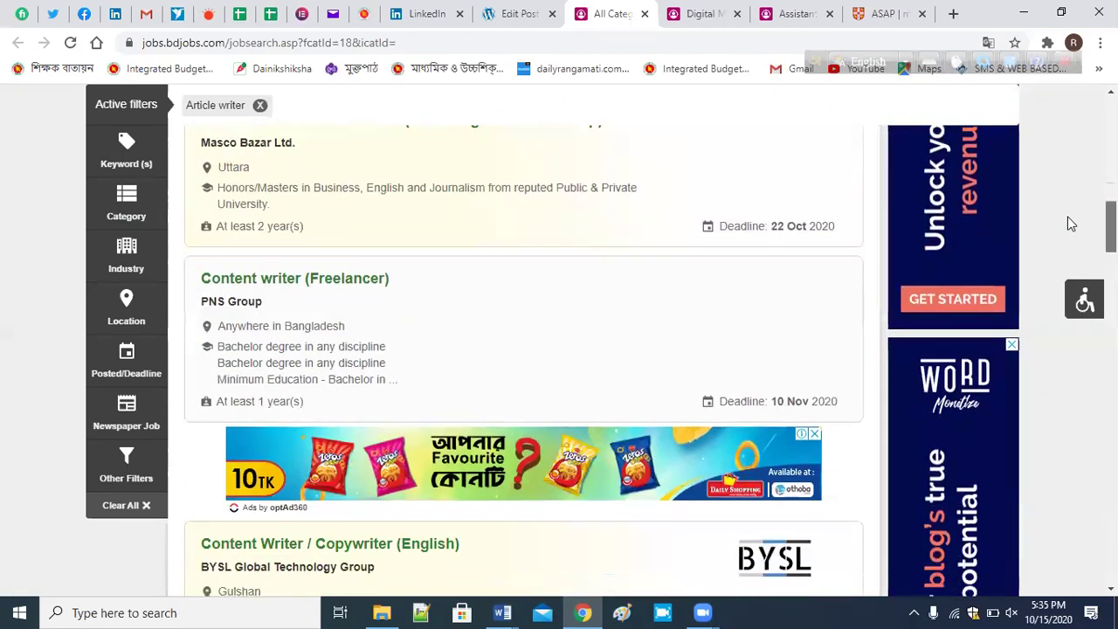
scroll(1067, 228, down, 1)
scroll(1066, 228, down, 1)
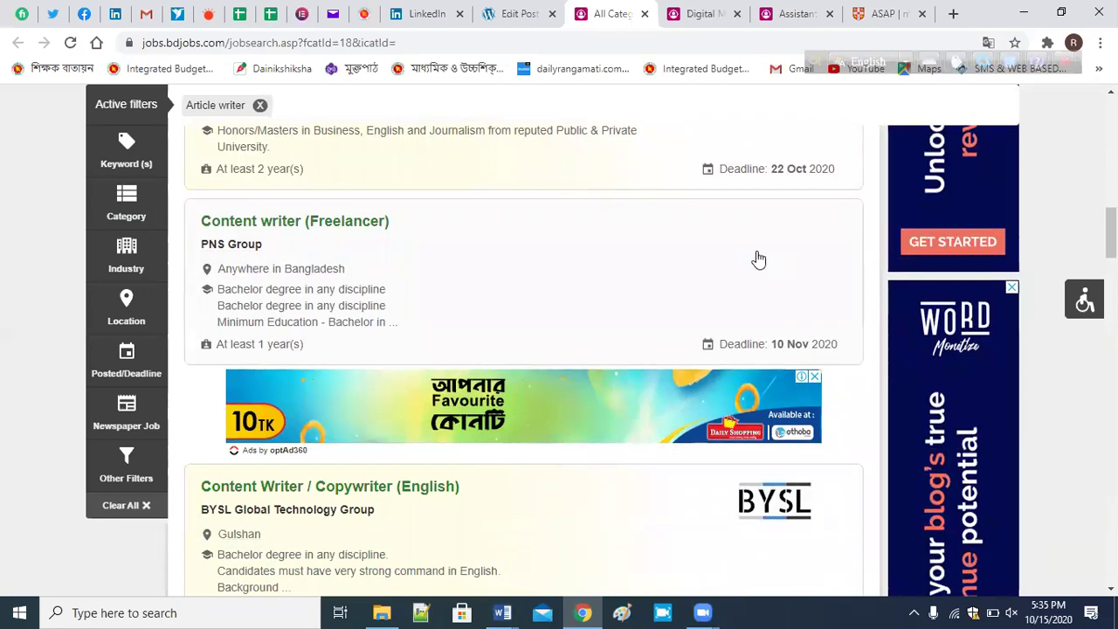
right_click(365, 219)
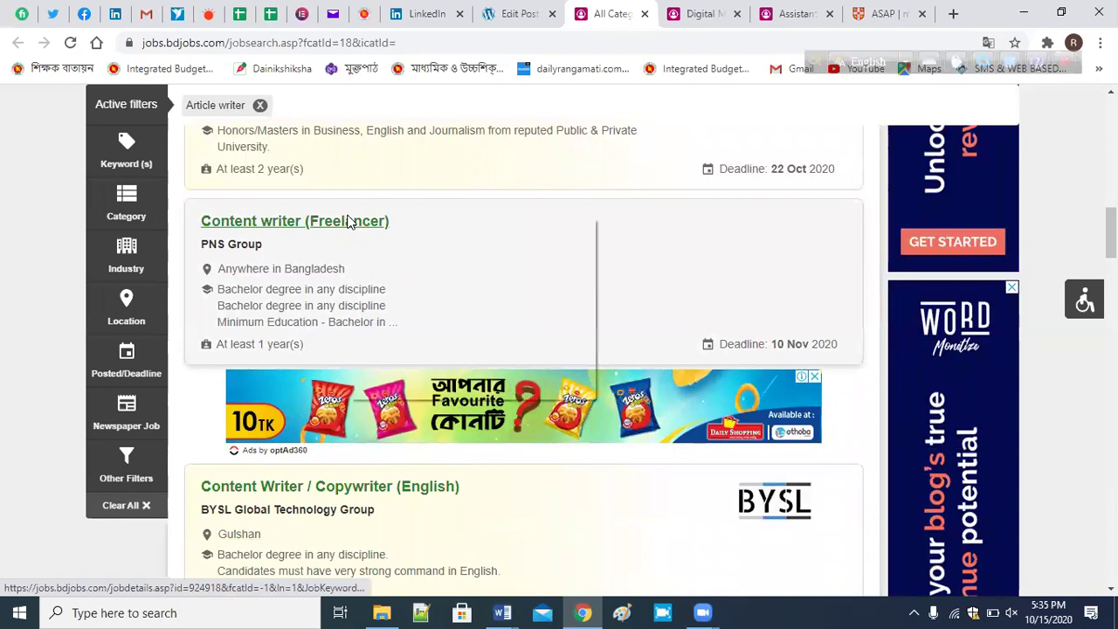
click(395, 229)
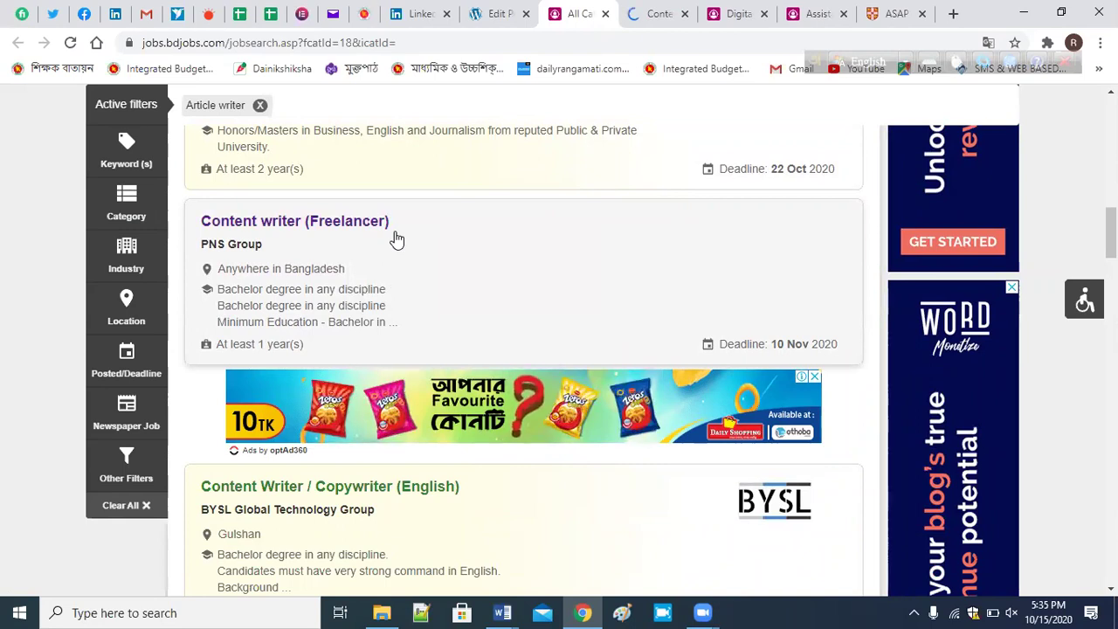
Read through the details of PNS Group's Content writer (Freelancer) posting.
click(655, 14)
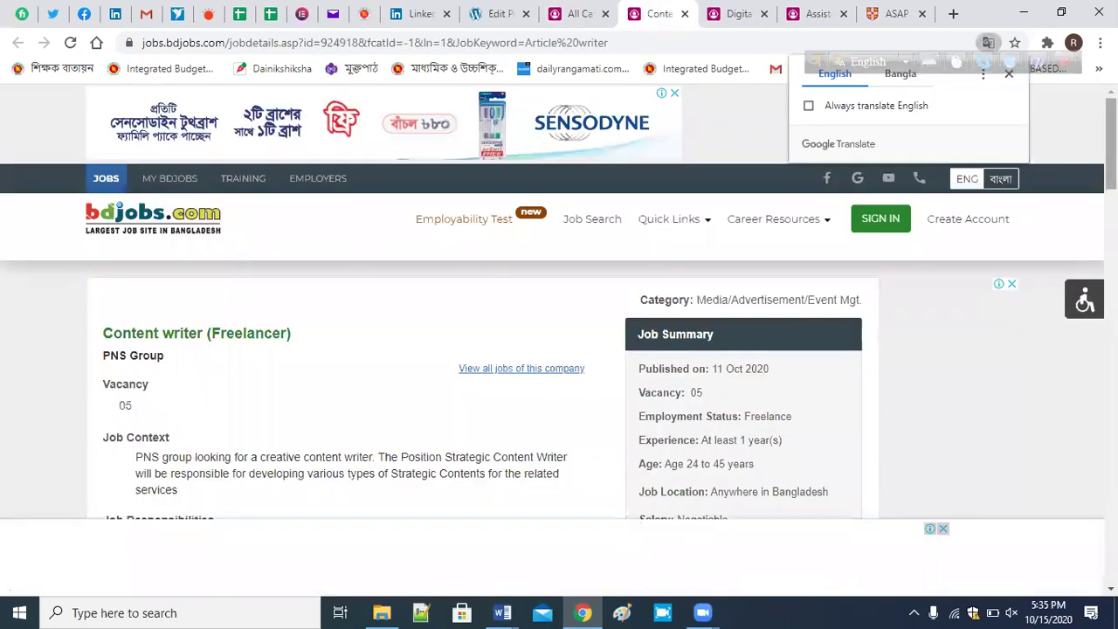
scroll(559, 332, down, 2)
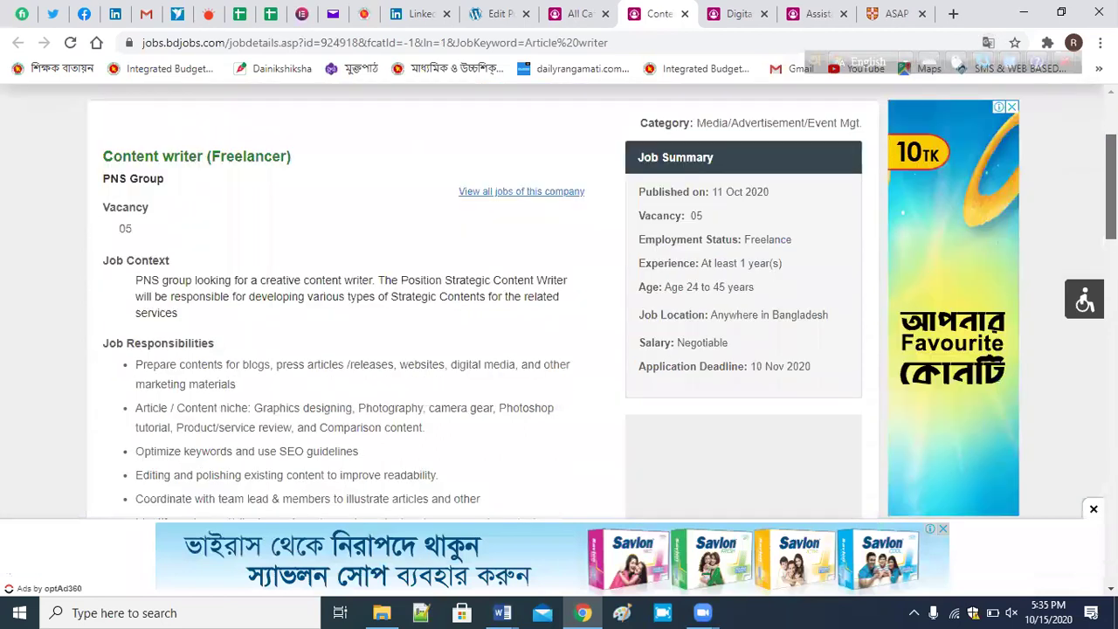
scroll(559, 303, down, 1)
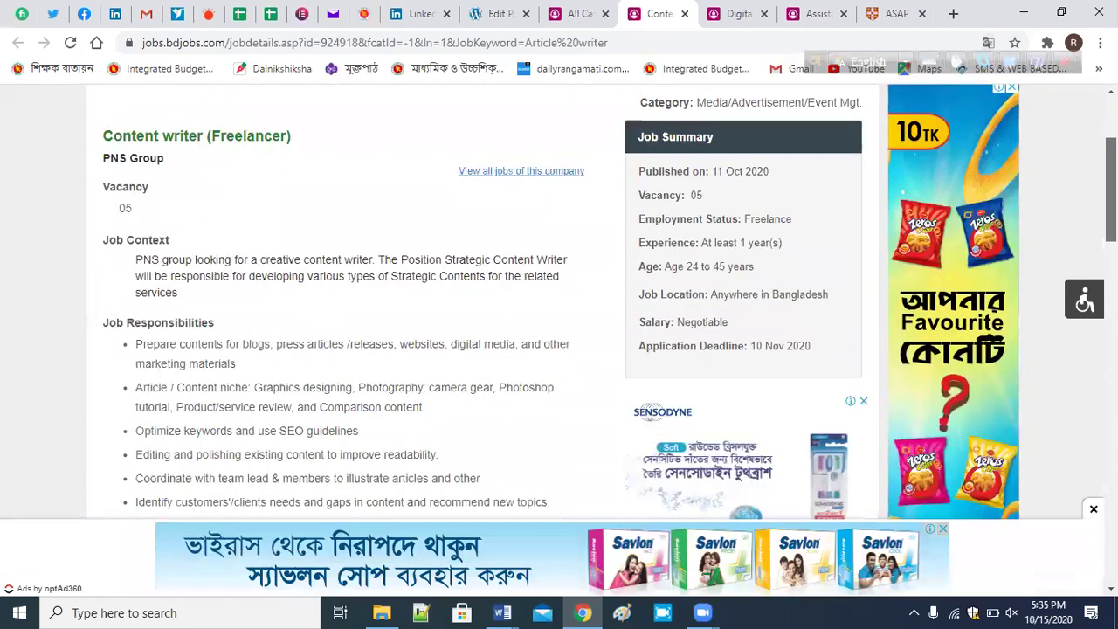
scroll(559, 332, down, 1)
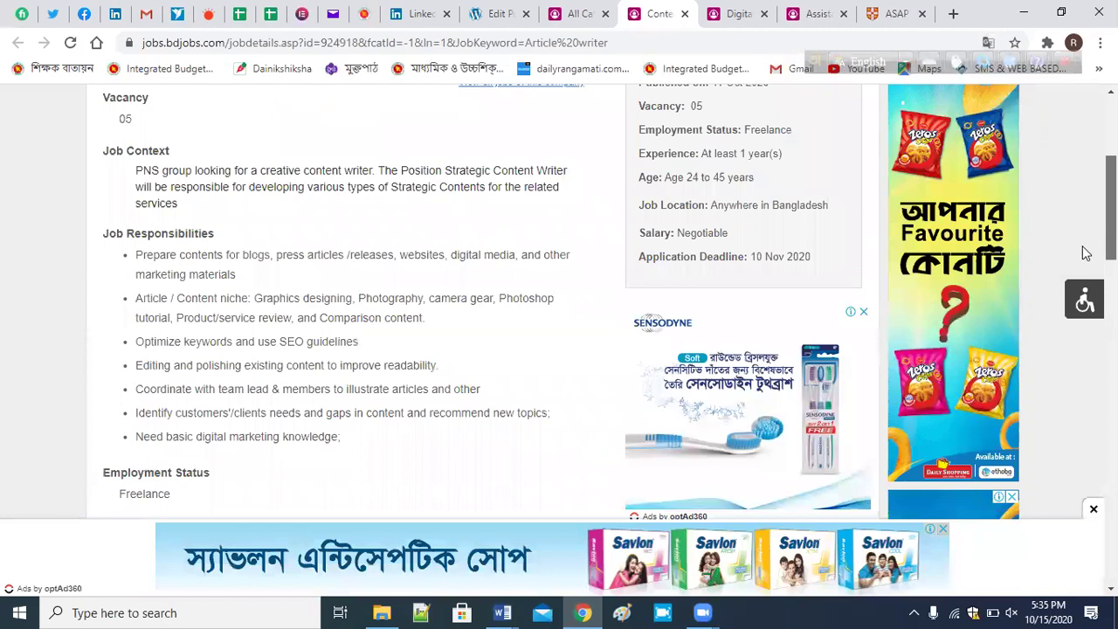
scroll(1081, 254, down, 3)
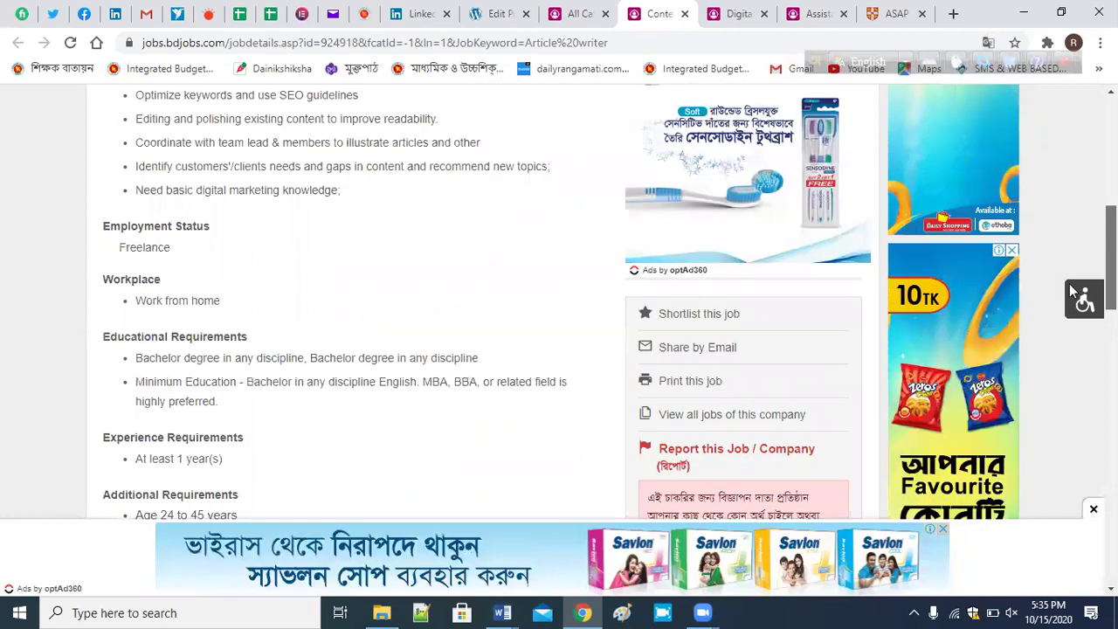
scroll(1079, 289, down, 2)
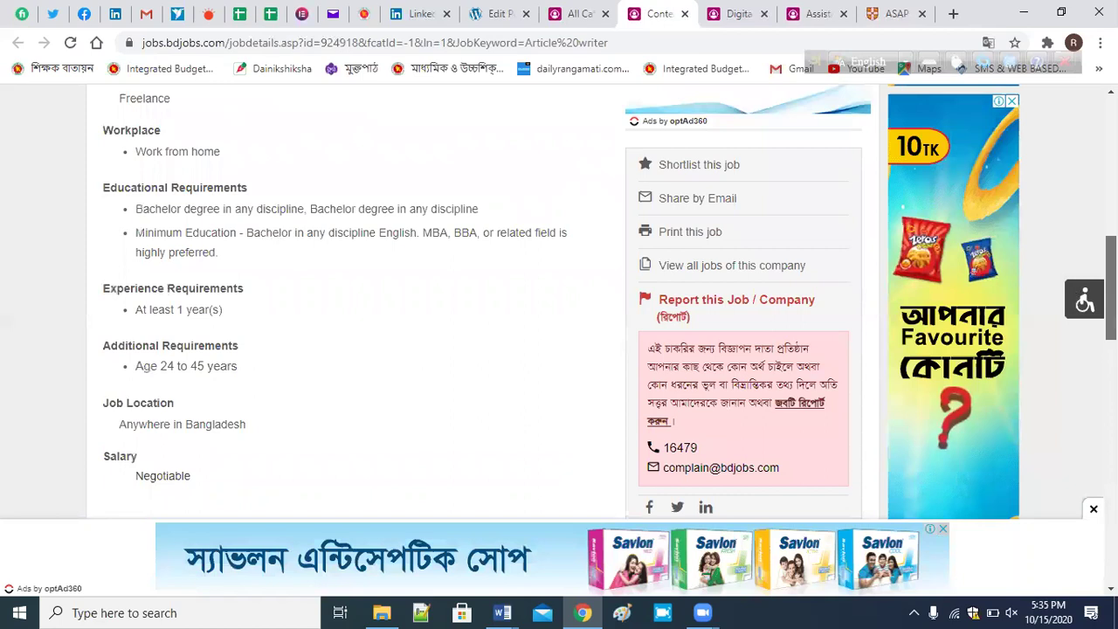
scroll(1089, 337, down, 2)
scroll(559, 297, down, 3)
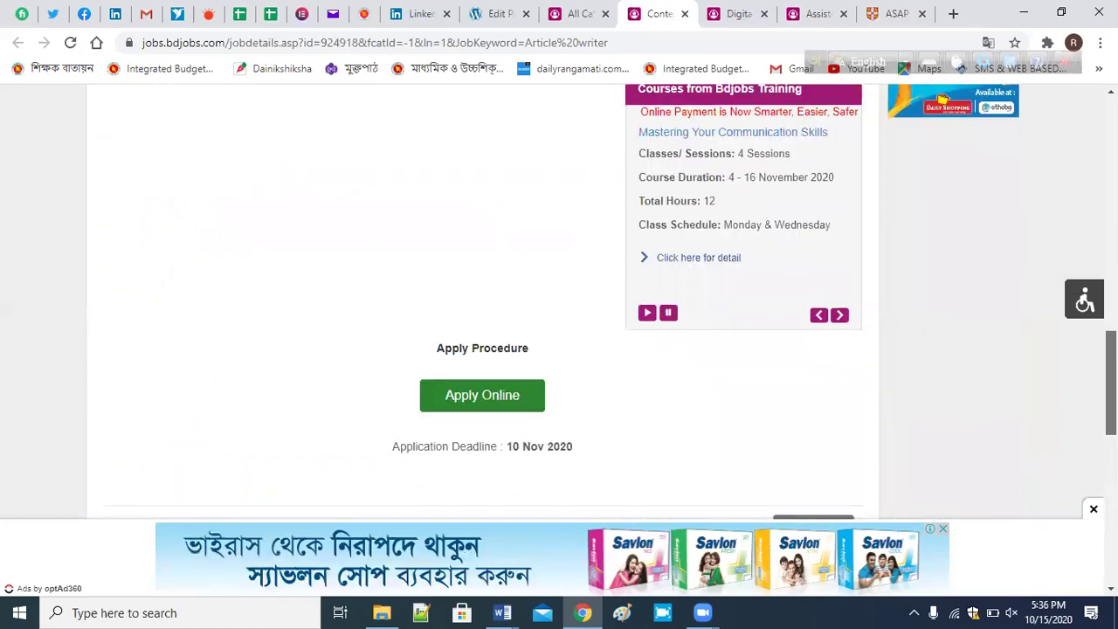
scroll(559, 302, up, 7)
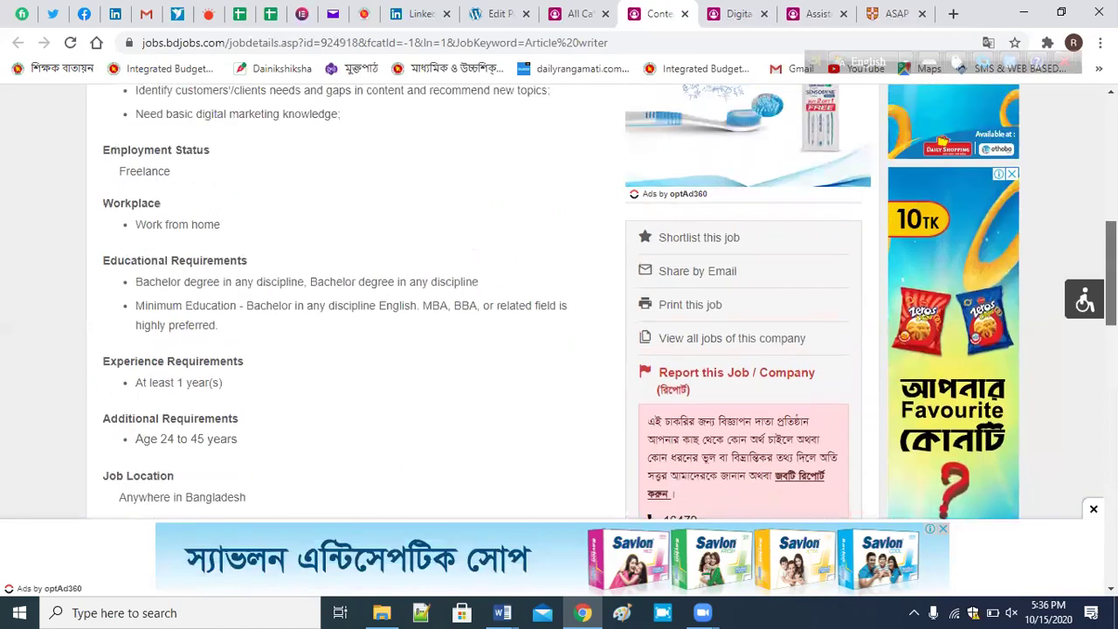
scroll(560, 297, down, 6)
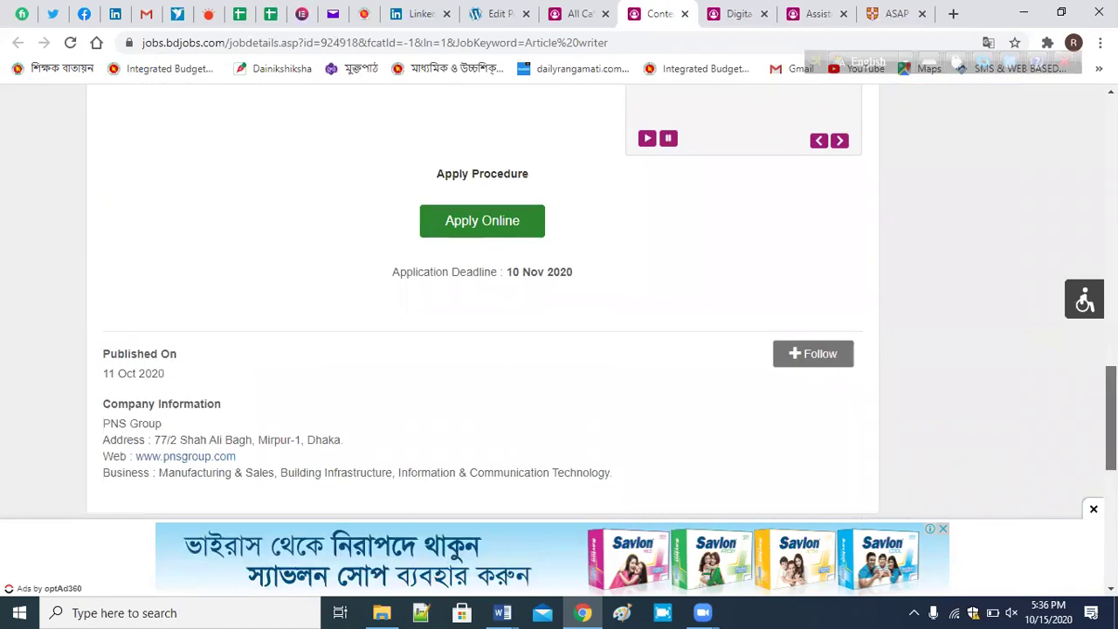
scroll(559, 297, up, 5)
scroll(559, 297, up, 5)
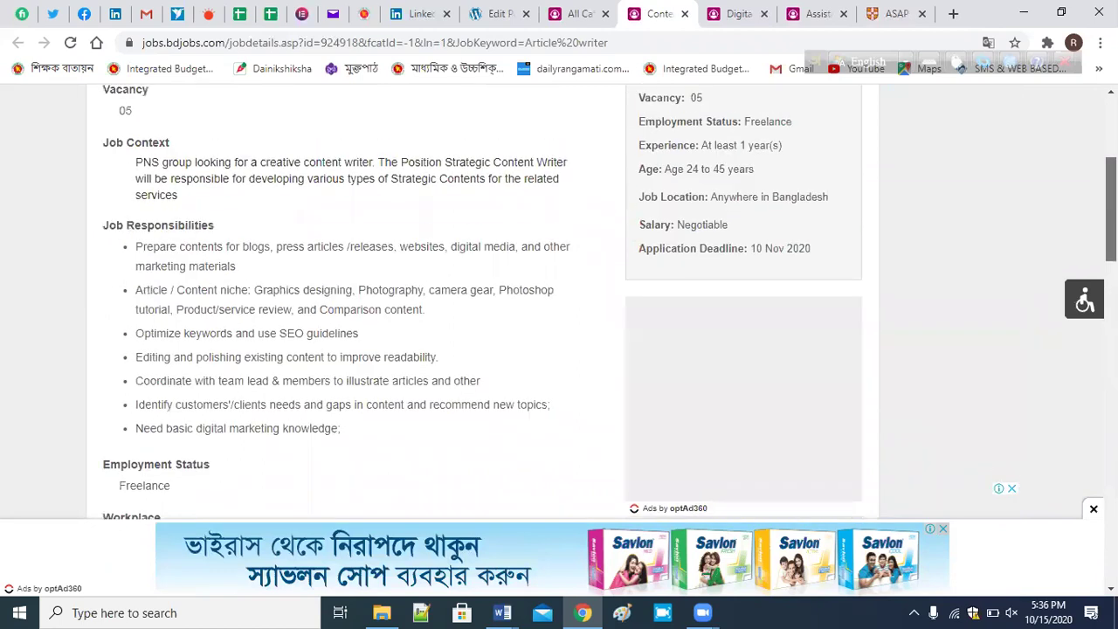
scroll(559, 297, up, 2)
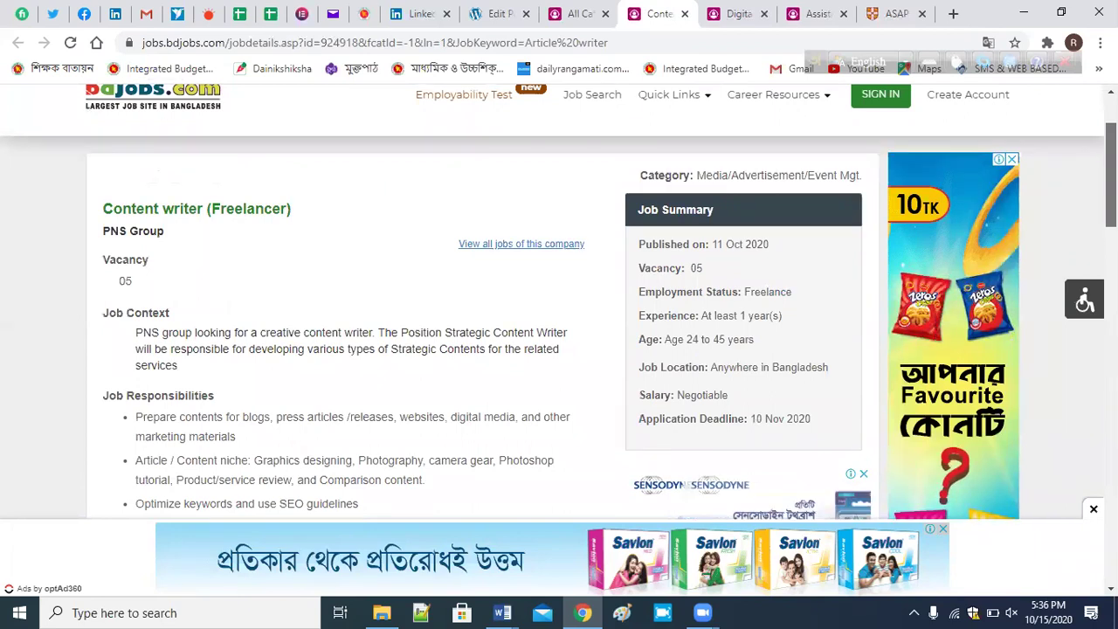
Select the Content writer job's full web address, then return to the Article writer results.
scroll(559, 297, down, 2)
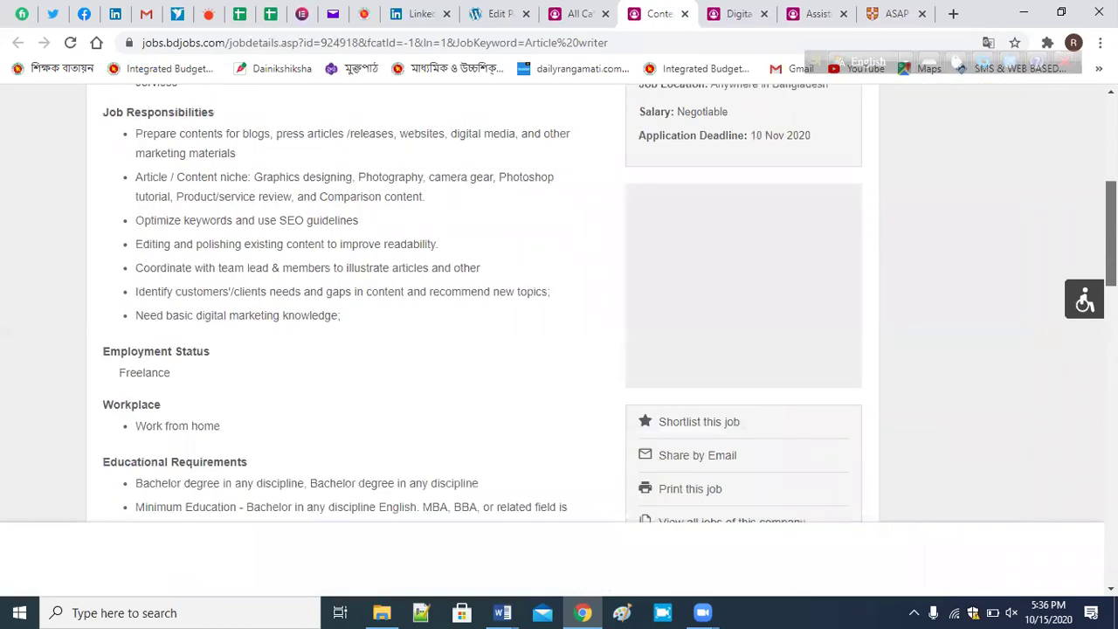
scroll(559, 340, down, 2)
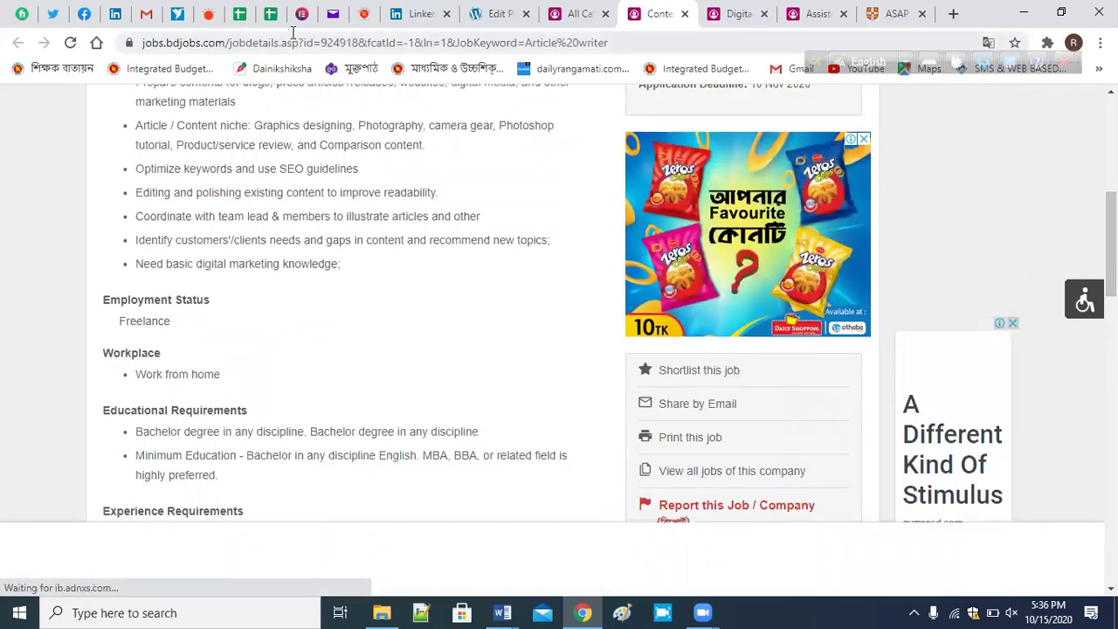
drag(608, 42, 68, 44)
key(ctrl+c)
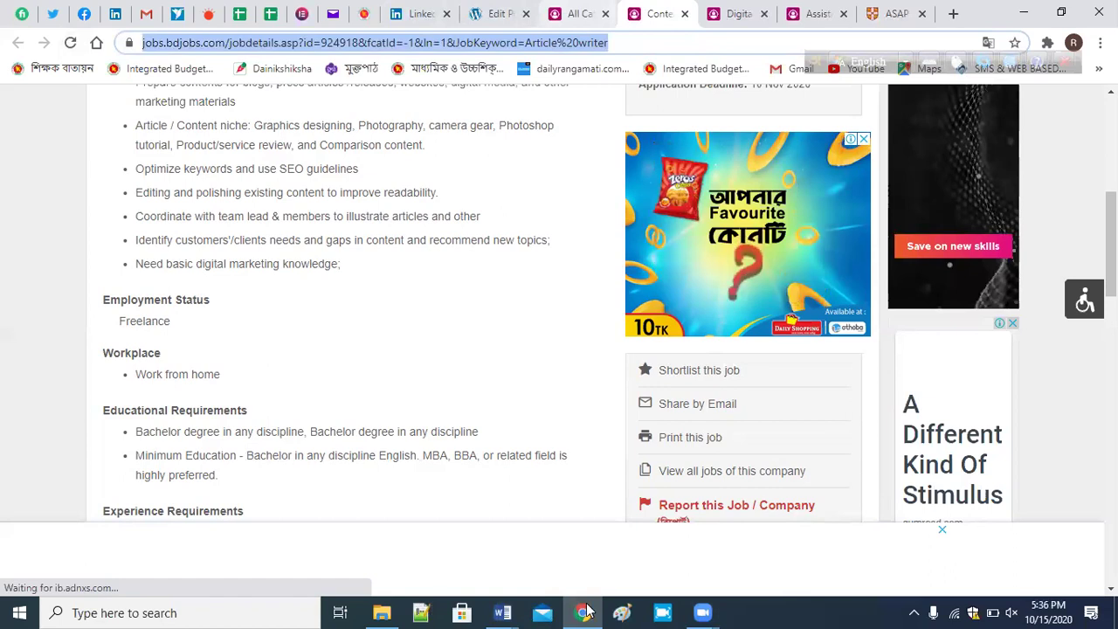
key(ctrl+shift+Tab)
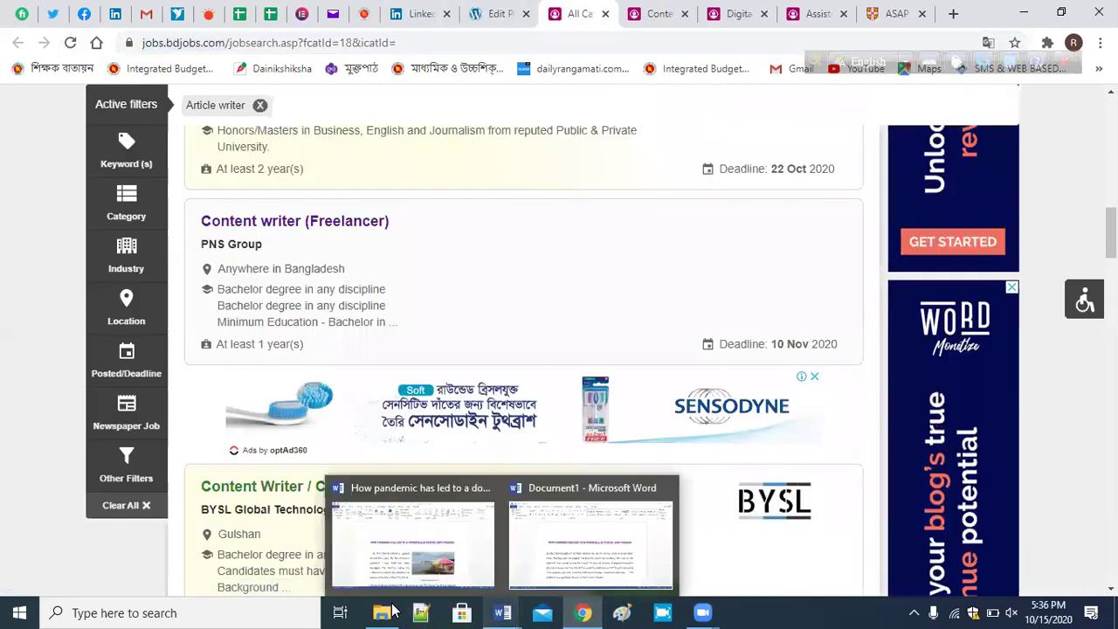
Open the 'URL of Freelancer group' workbook from the Desktop in Excel.
mouse_move(389, 611)
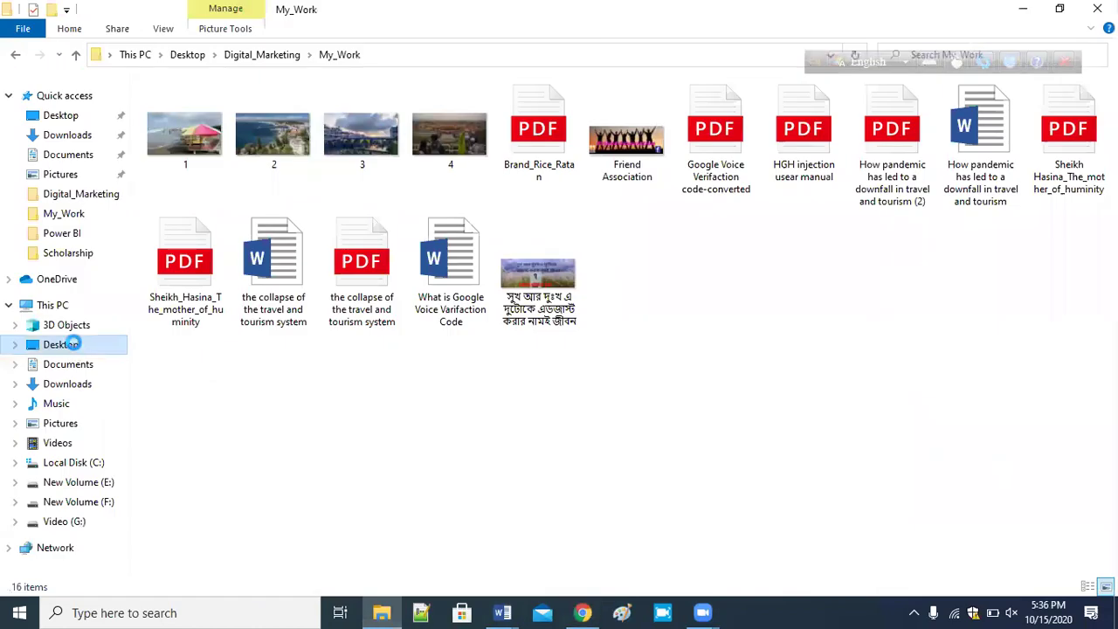
click(72, 344)
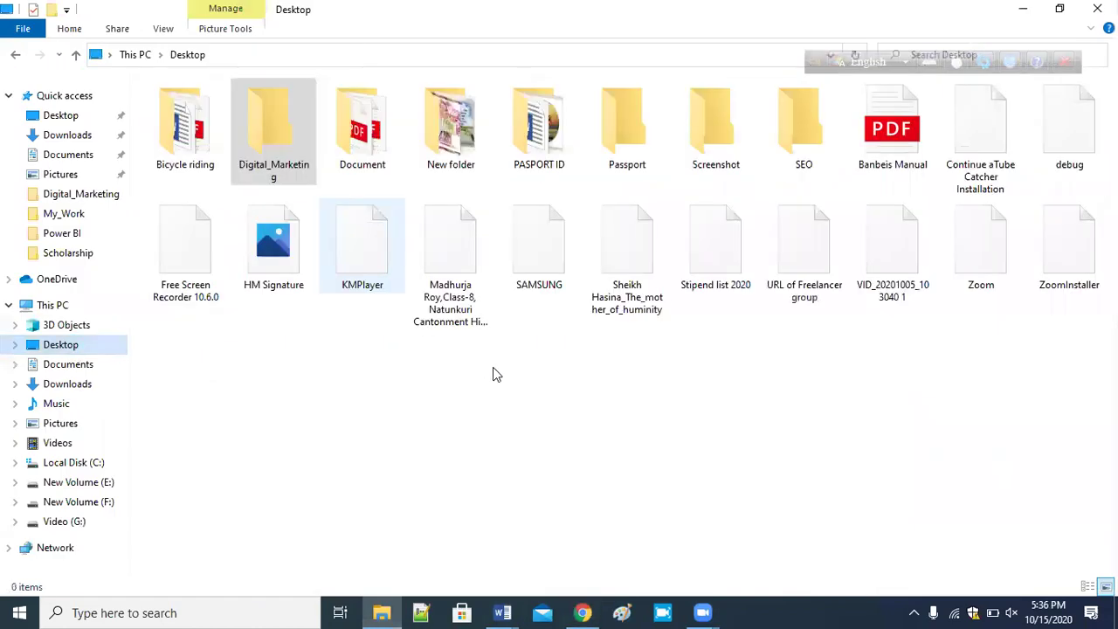
click(831, 264)
double_click(830, 262)
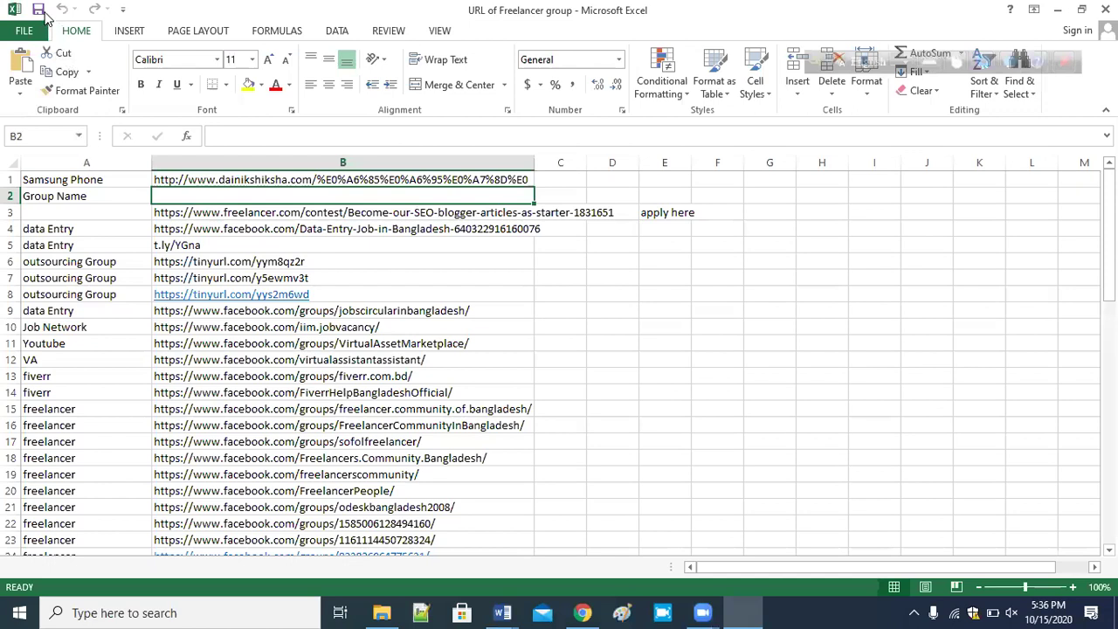
Paste the bdjobs job URL into cell B2 and minimize the Excel window.
key(ctrl+v)
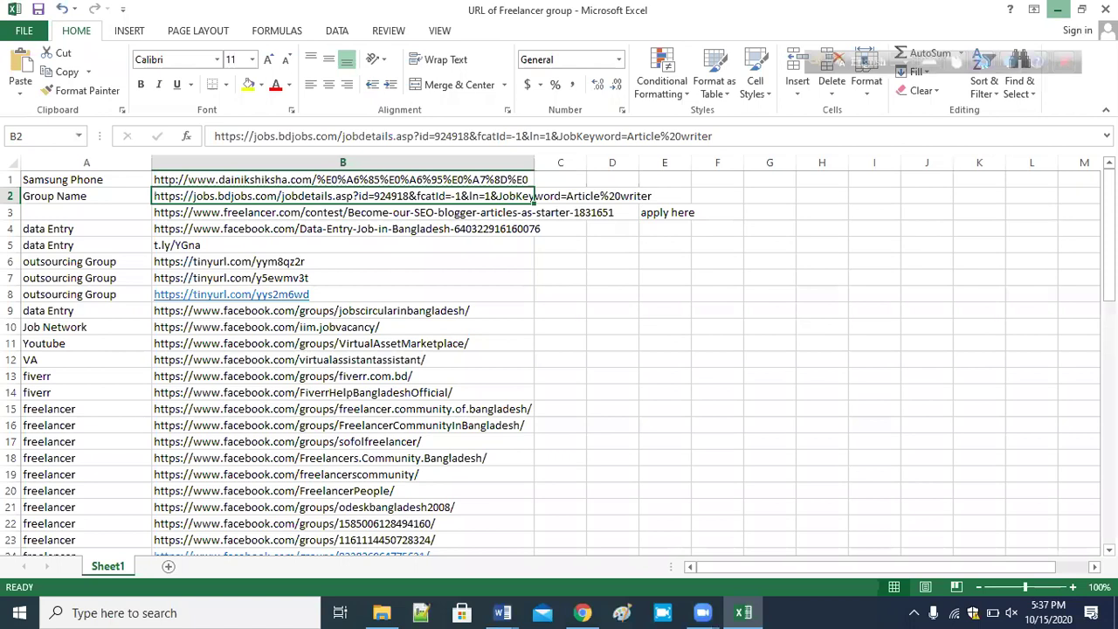
key(super+Down)
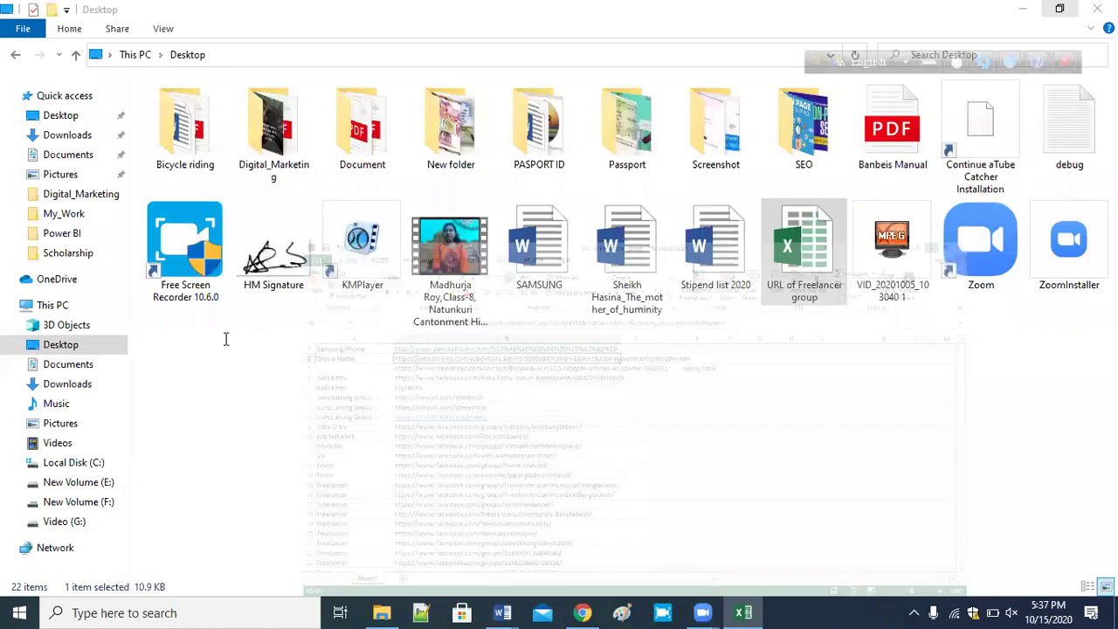
Back in Chrome, open the SEEK (Australia) partner site from bdjobs.com's partner list.
key(alt+Tab)
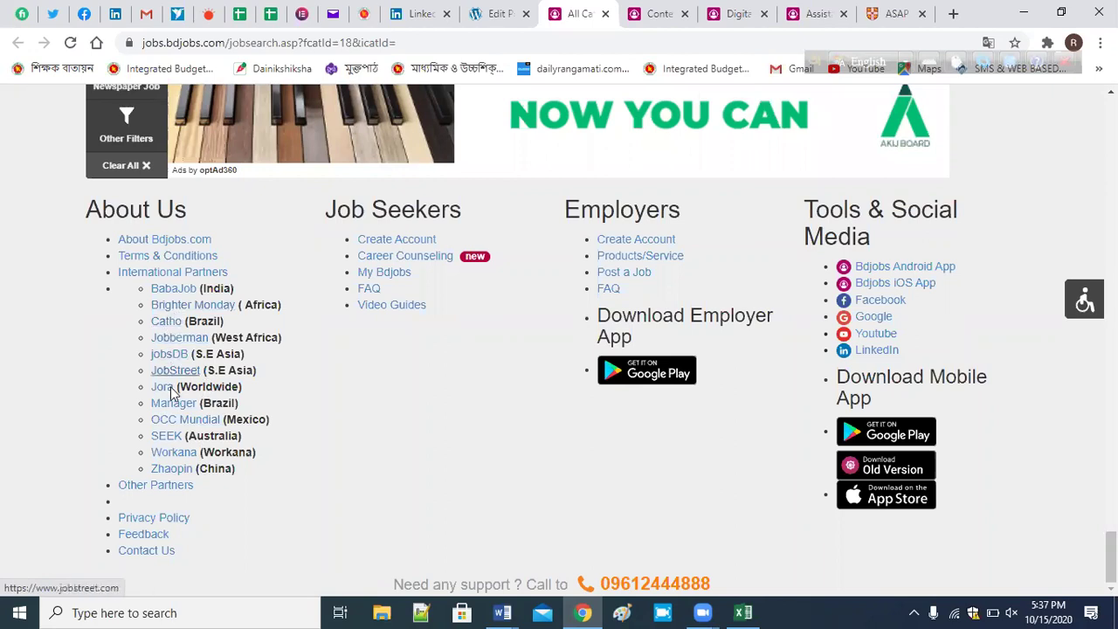
click(167, 436)
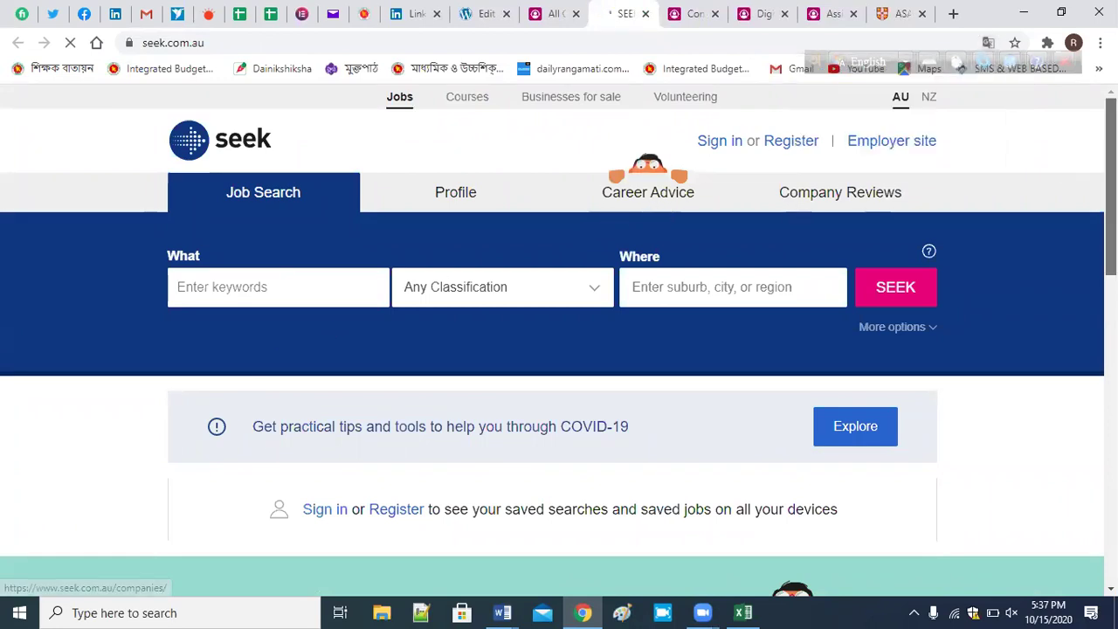
On SEEK's Job Search page, search for 'Article writer' jobs.
scroll(1083, 337, down, 2)
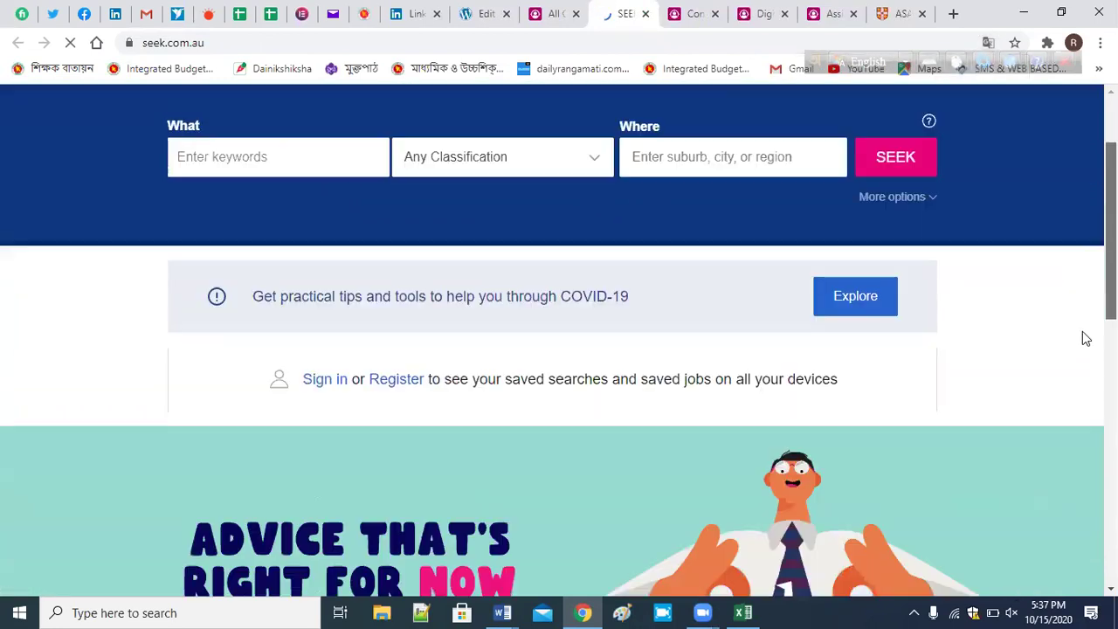
scroll(559, 341, down, 1)
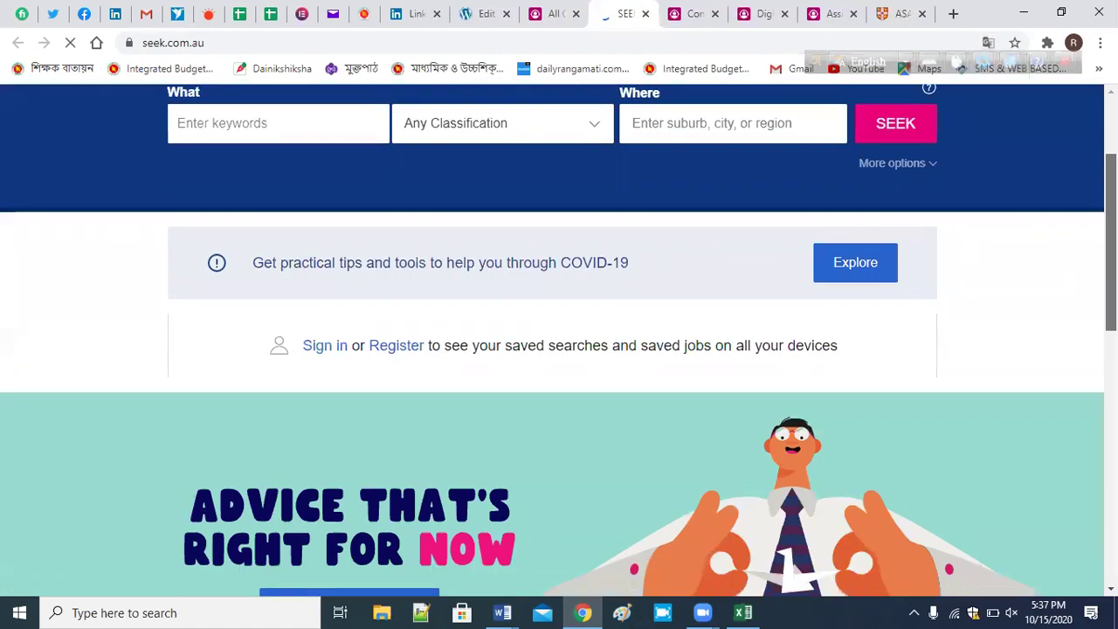
scroll(559, 340, down, 2)
scroll(329, 211, up, 3)
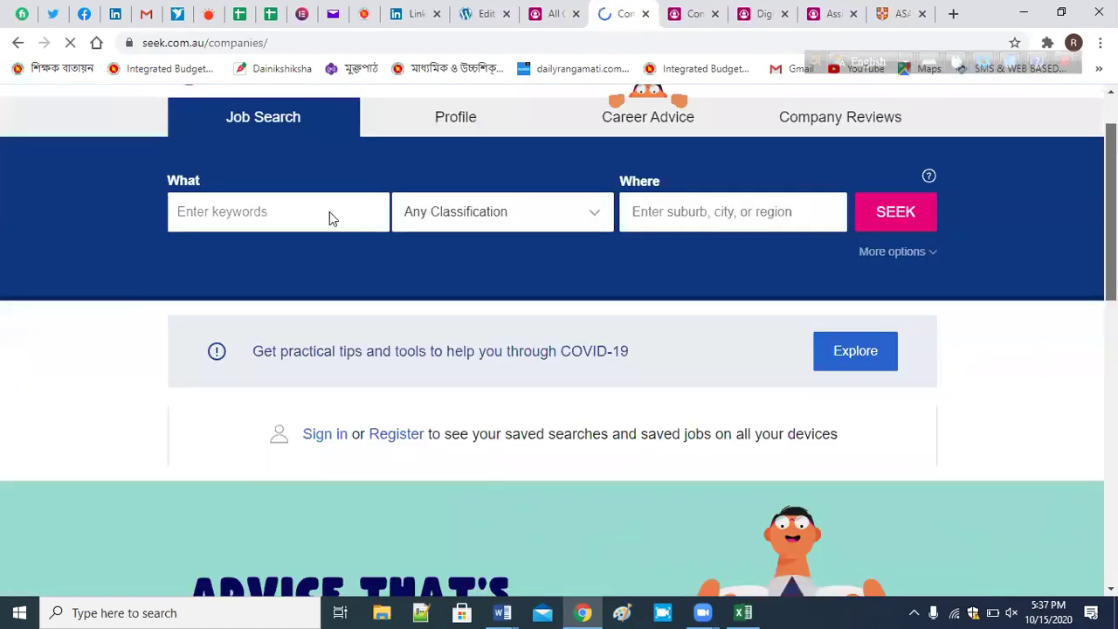
click(264, 193)
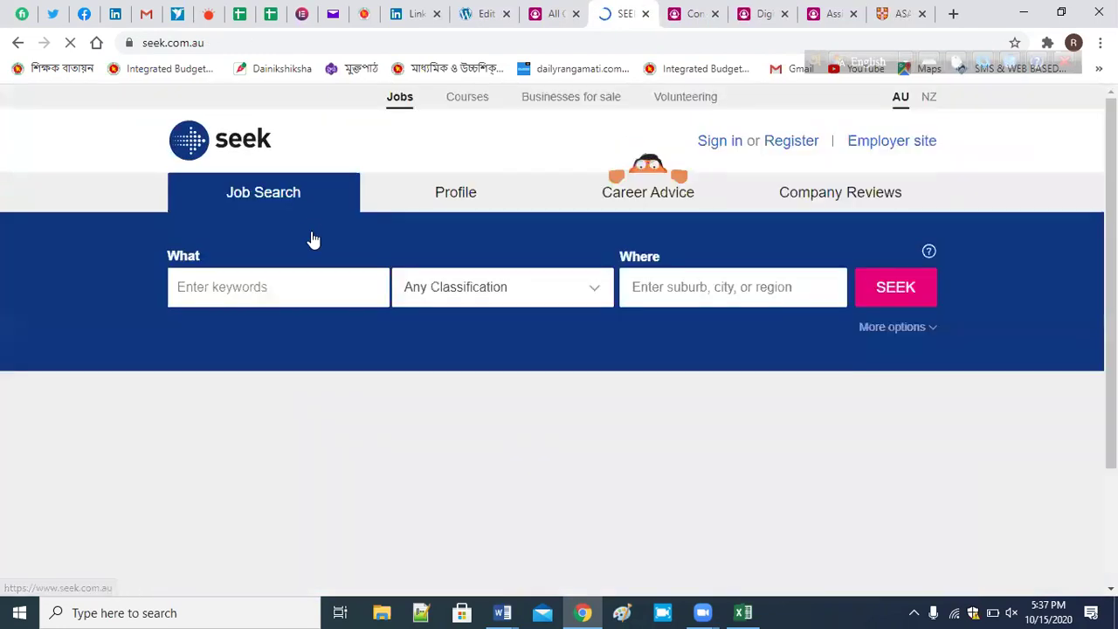
click(304, 288)
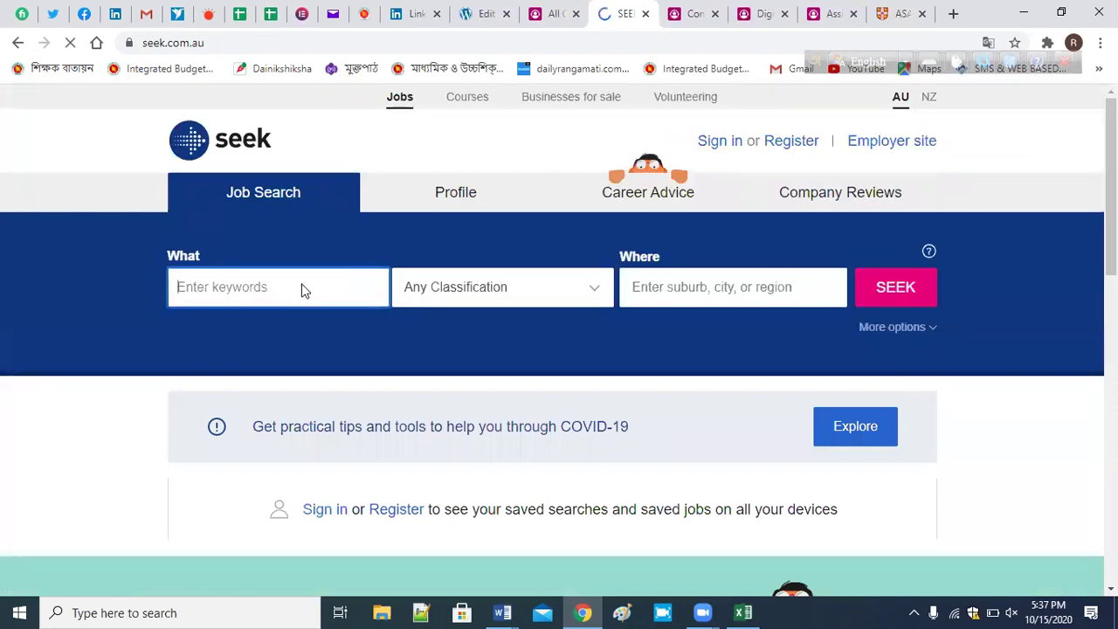
text(Articlr)
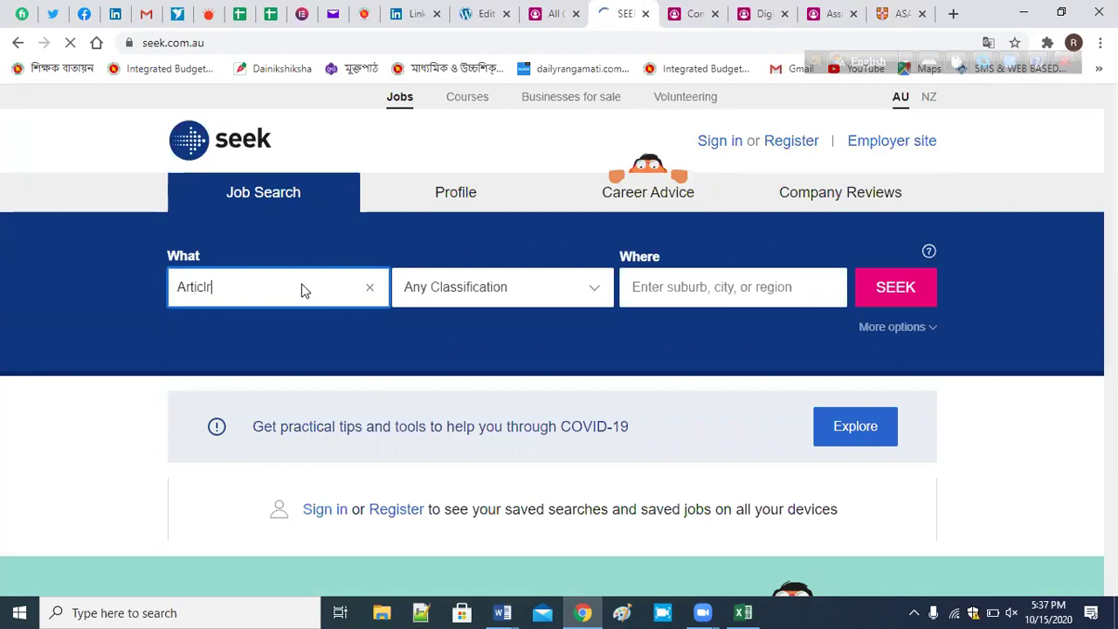
text(le )
text(r)
key(BackSpace)
text(writer)
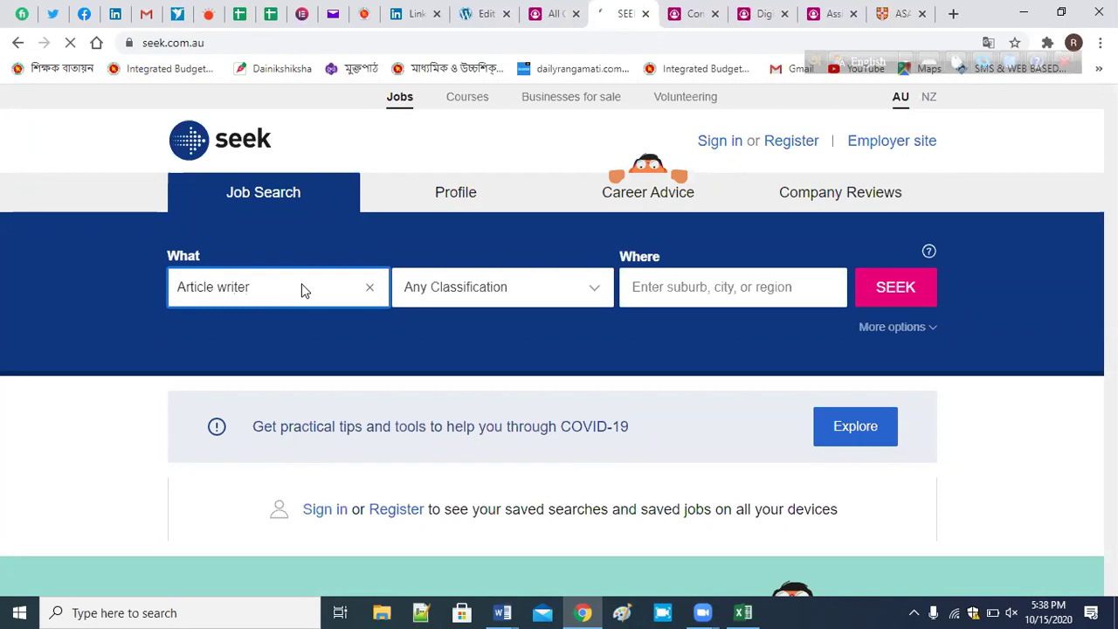
key(Return)
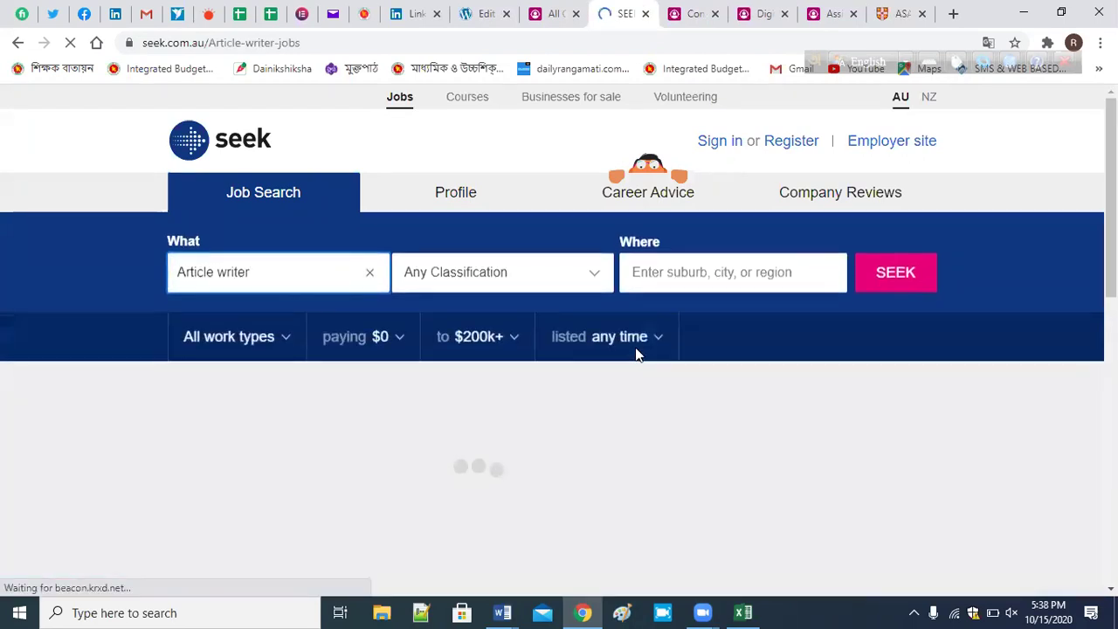